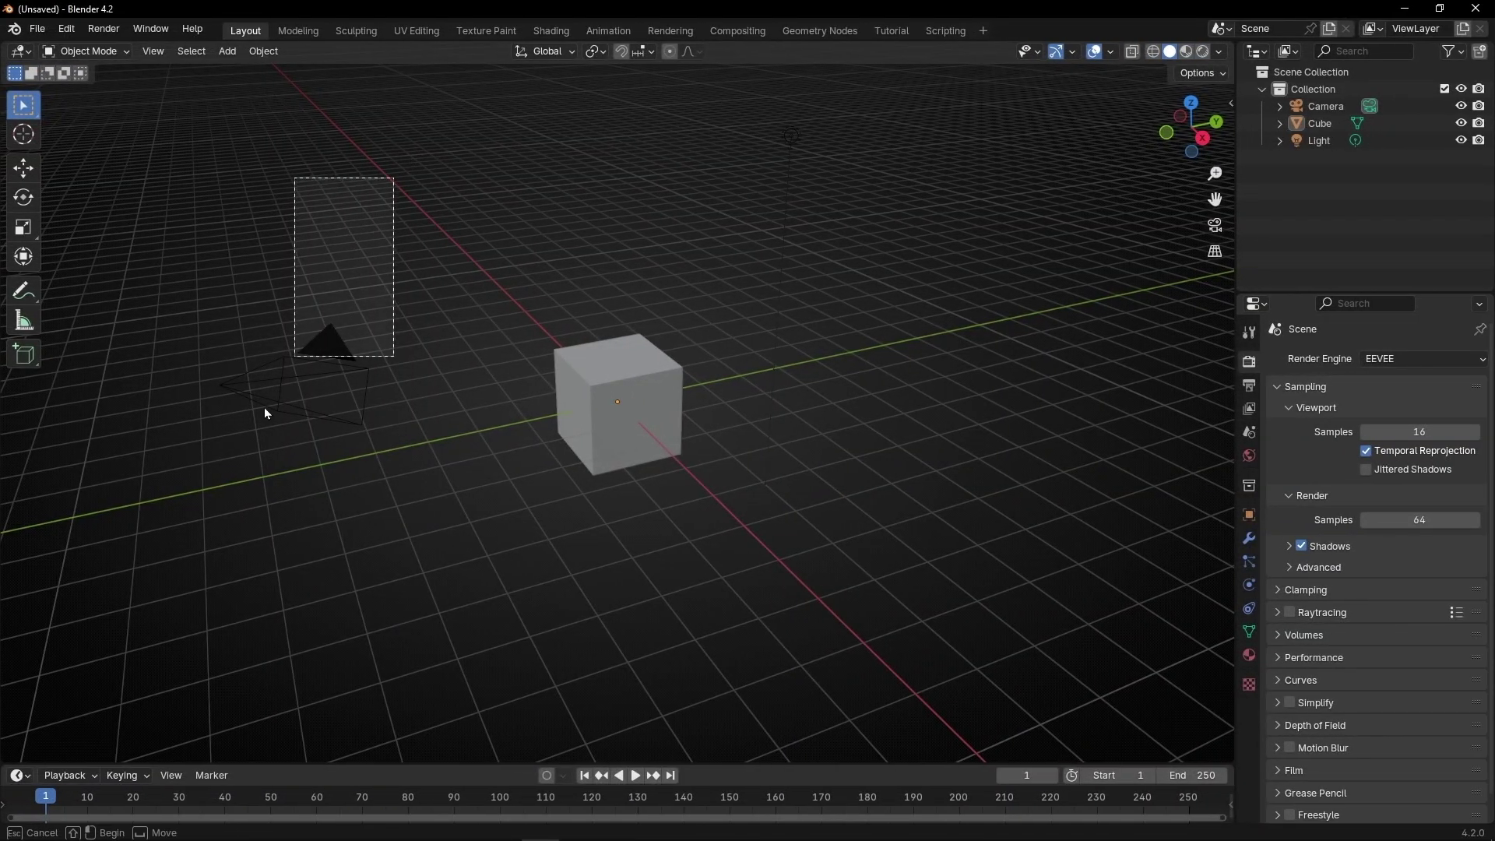
- Delete the default camera and light from the scene, leaving the cube
click(264, 408)
key(Delete)
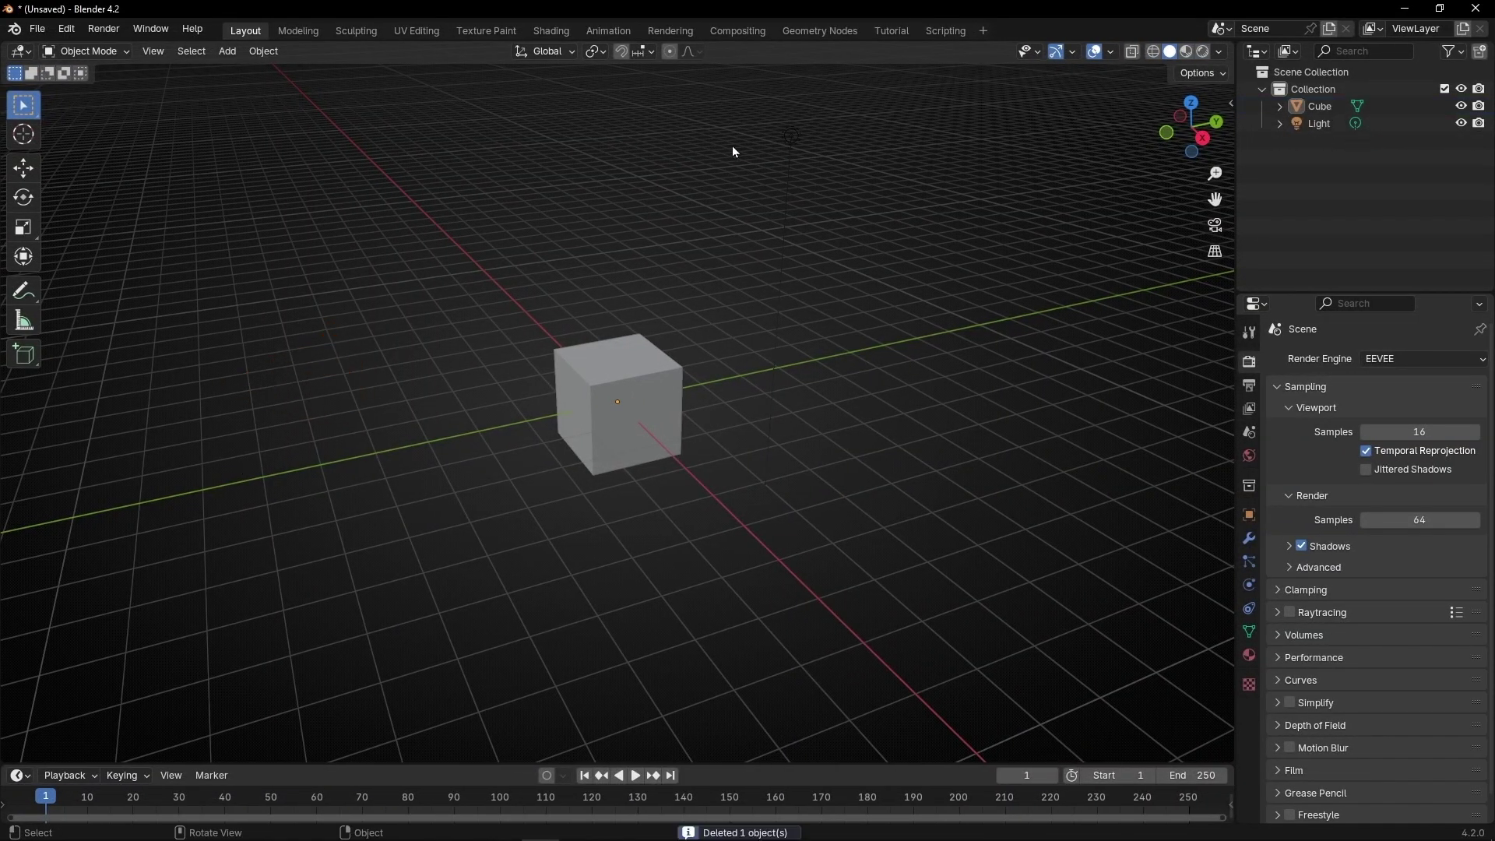
click(791, 136)
key(Delete)
- In the Tutorial workspace, create a new geometry node tree on the cube and delete its Group Input node
click(890, 32)
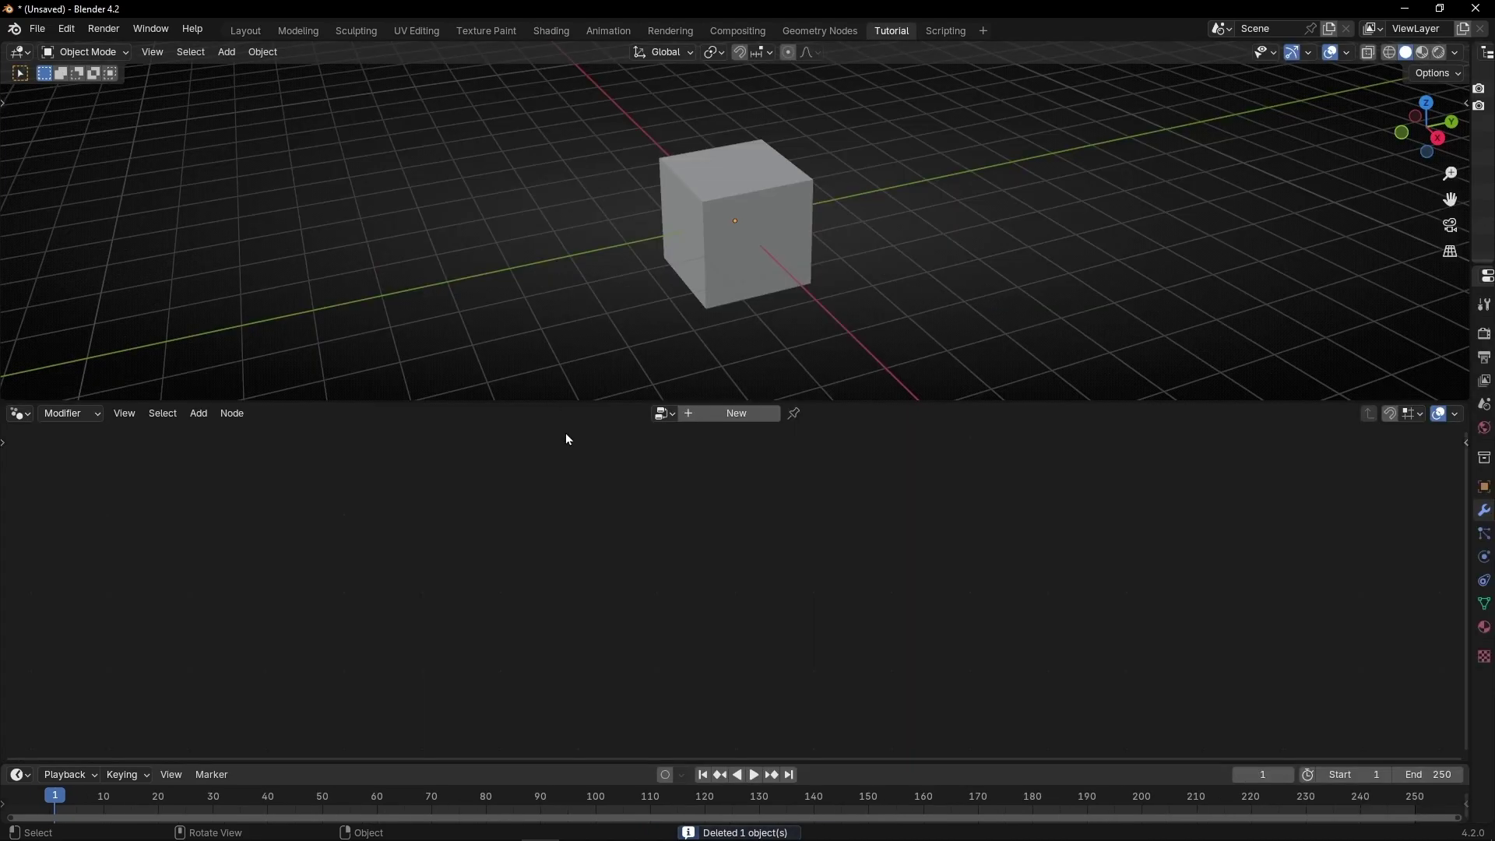
click(708, 415)
click(525, 623)
key(Delete)
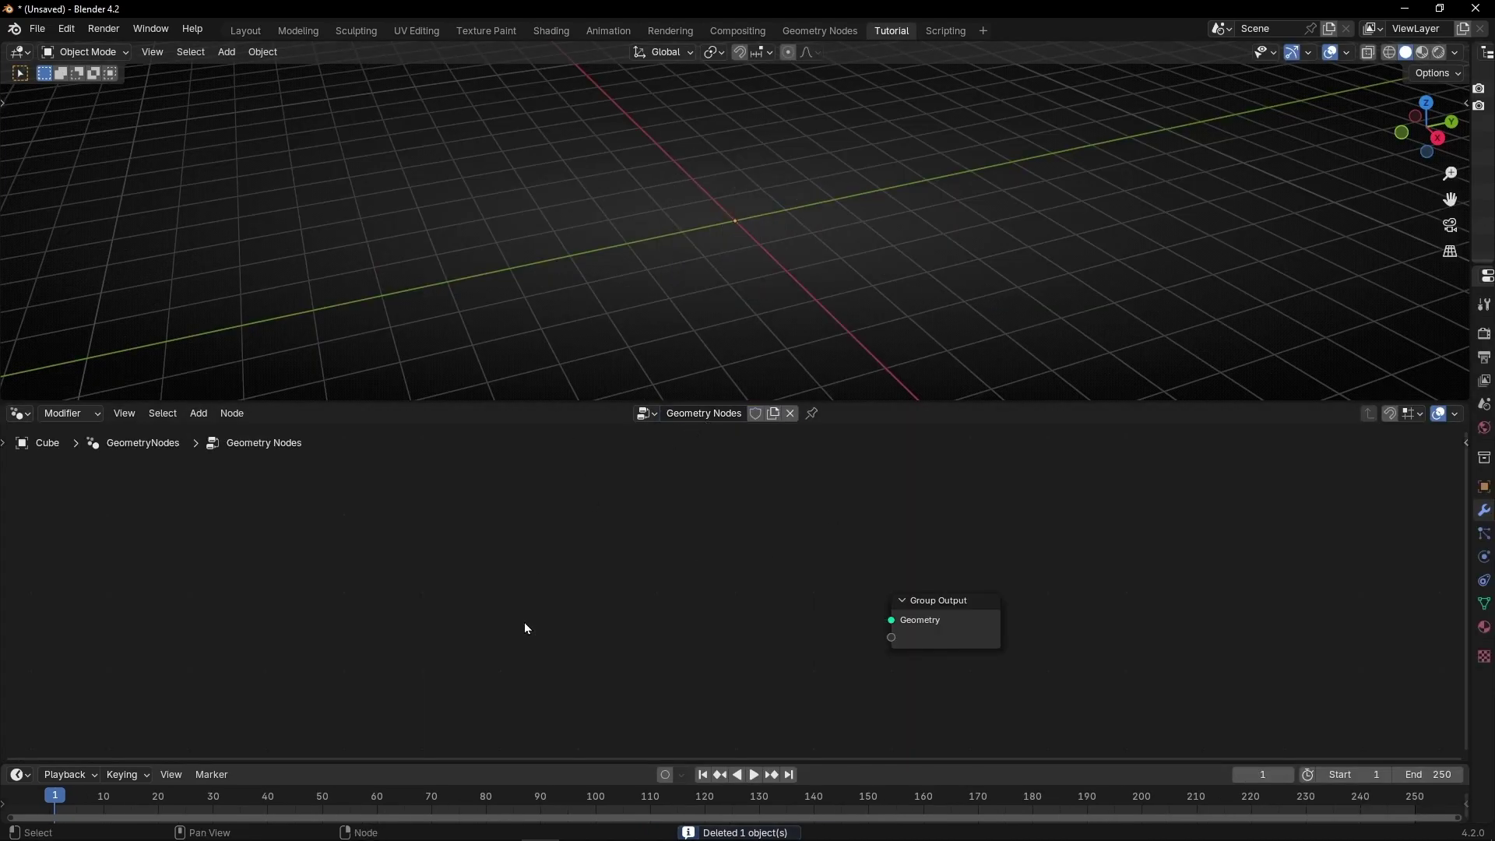
- Add a Curve Line node, link its Curve output to the Group Output's Geometry input, and select the object in the viewport
key(shift+a)
text(curve li)
key(Return)
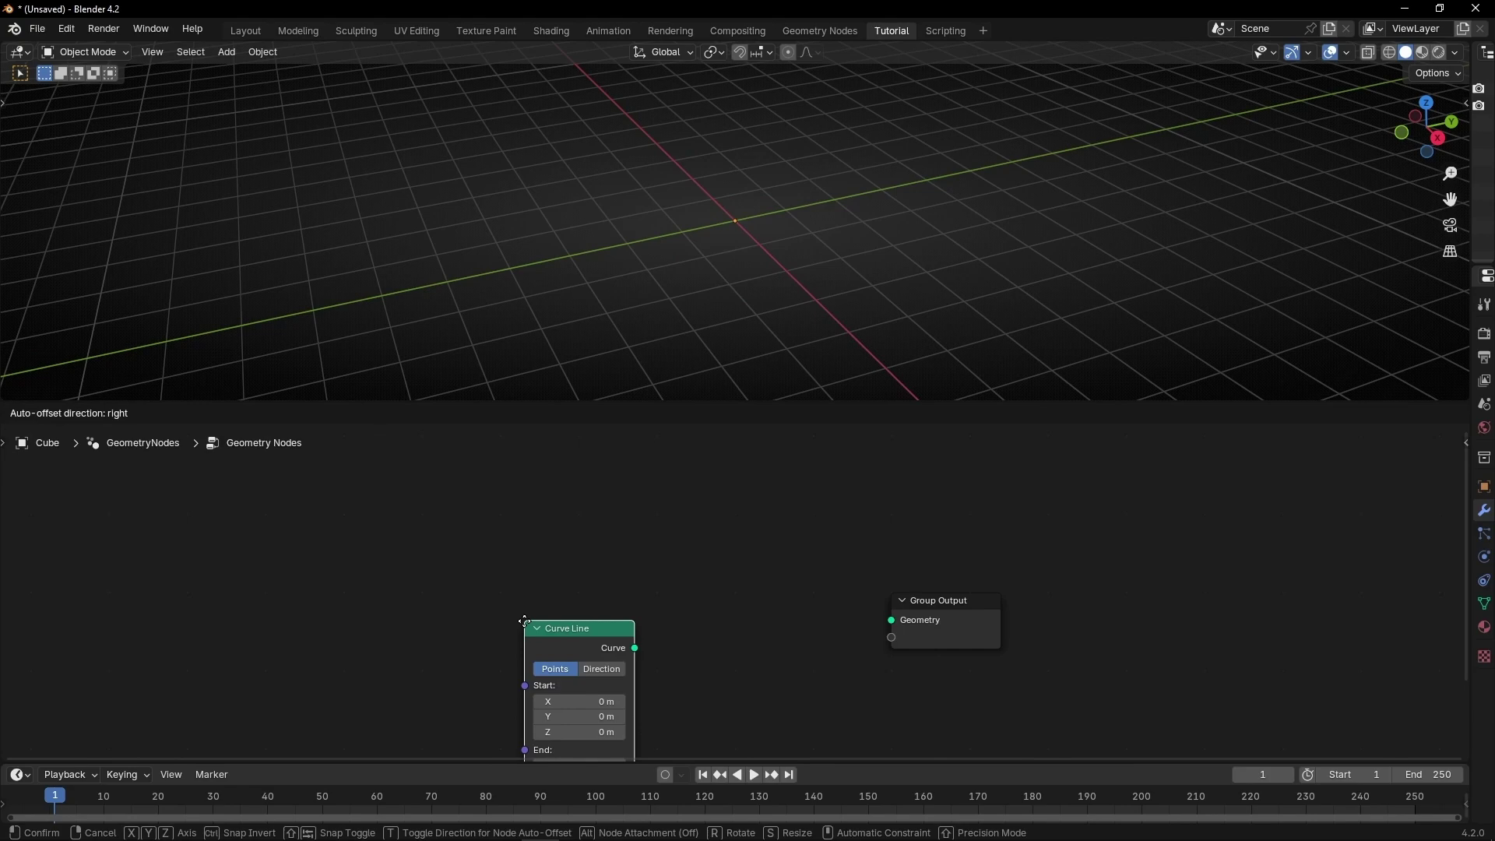
click(527, 521)
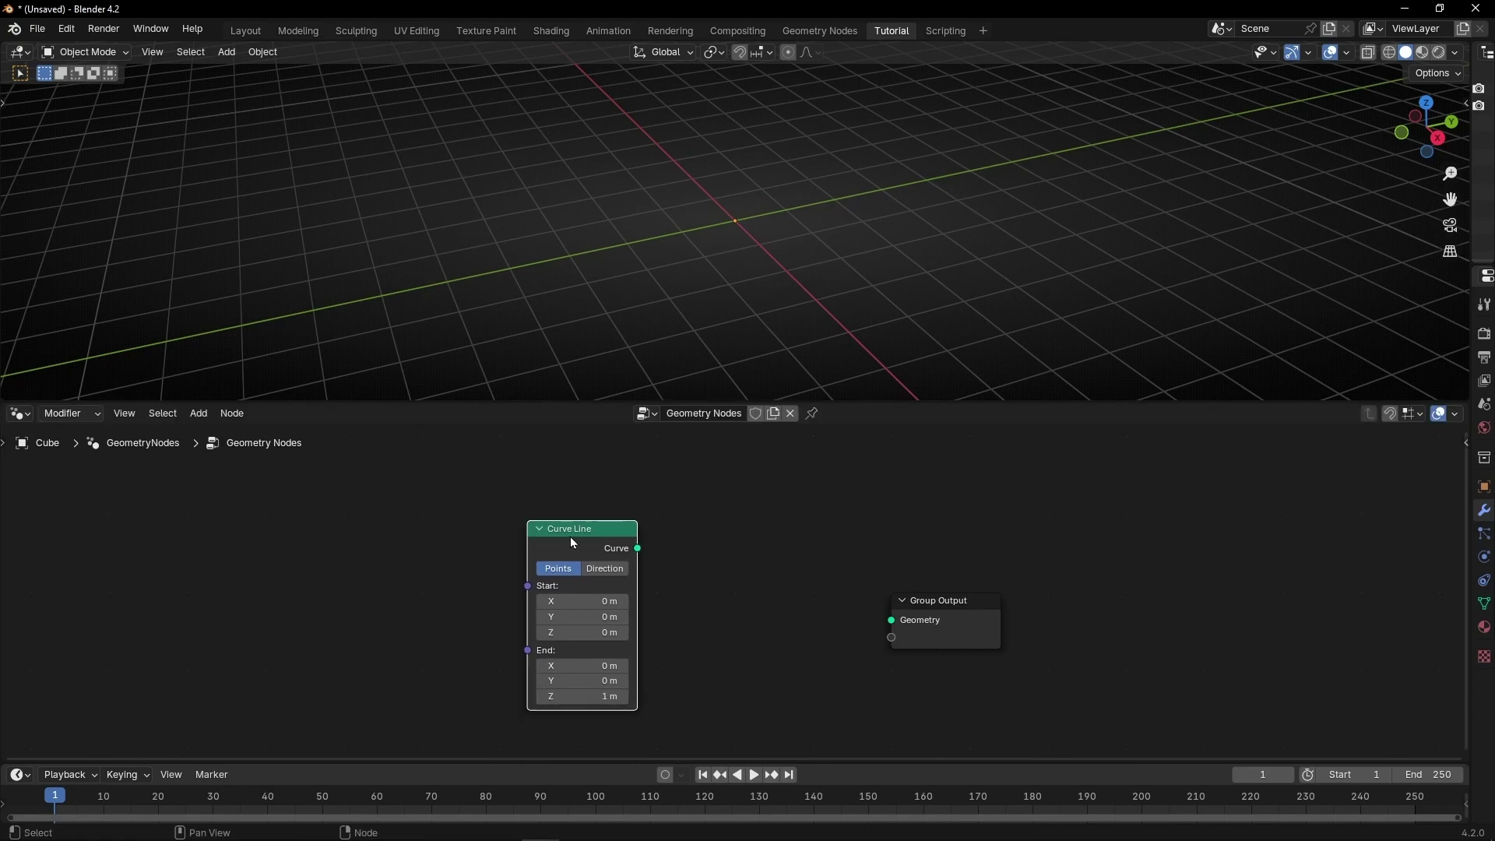
alt+right_drag(570, 536, 941, 629)
drag(658, 124, 877, 257)
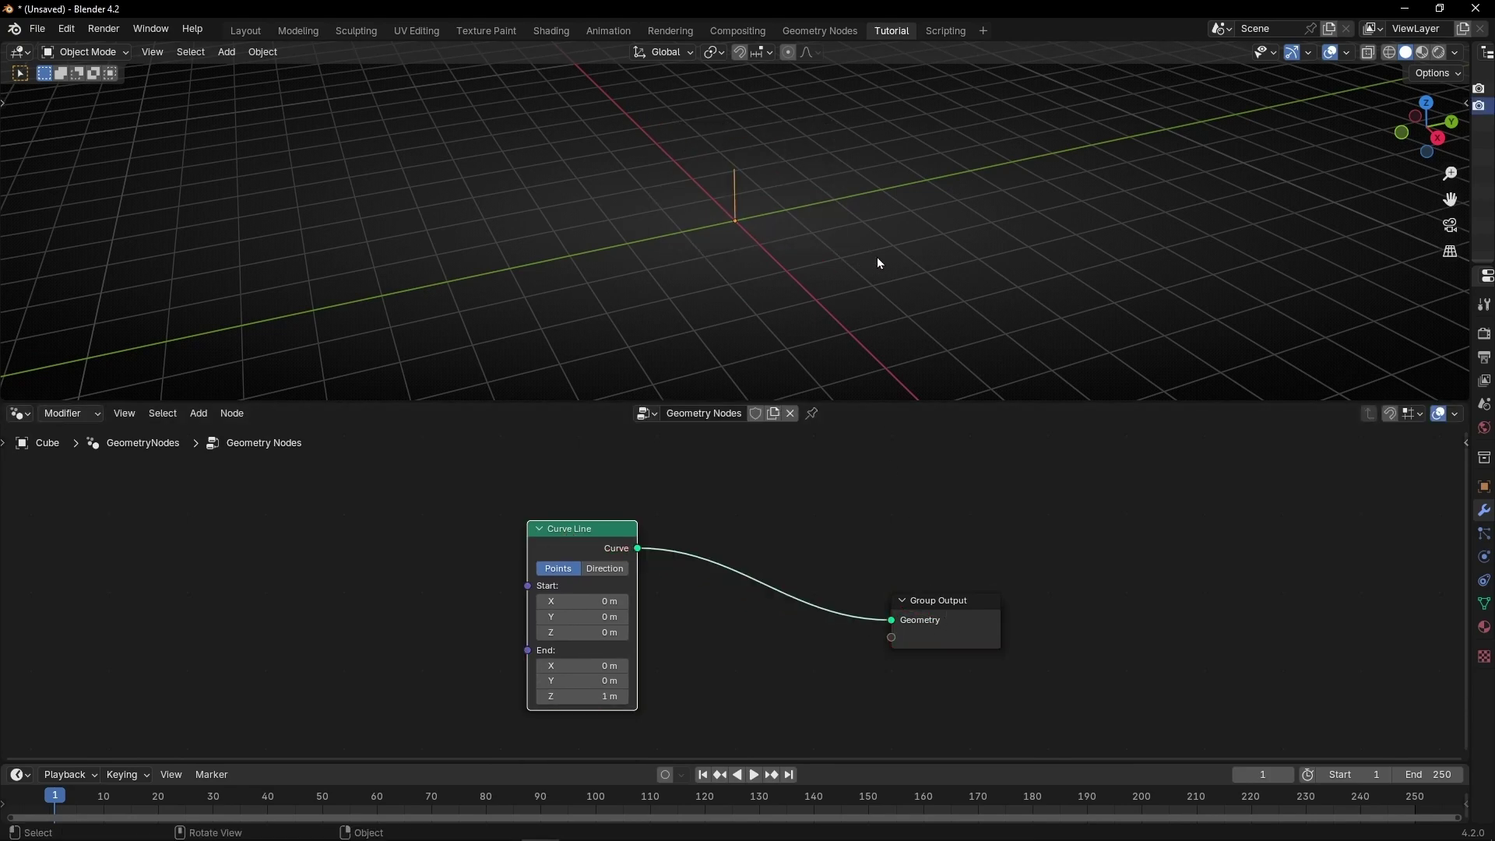
- Set the Curve Line's End to X 1 m and Z 0 m so the line lies along the X axis
middle_drag(878, 260, 718, 278)
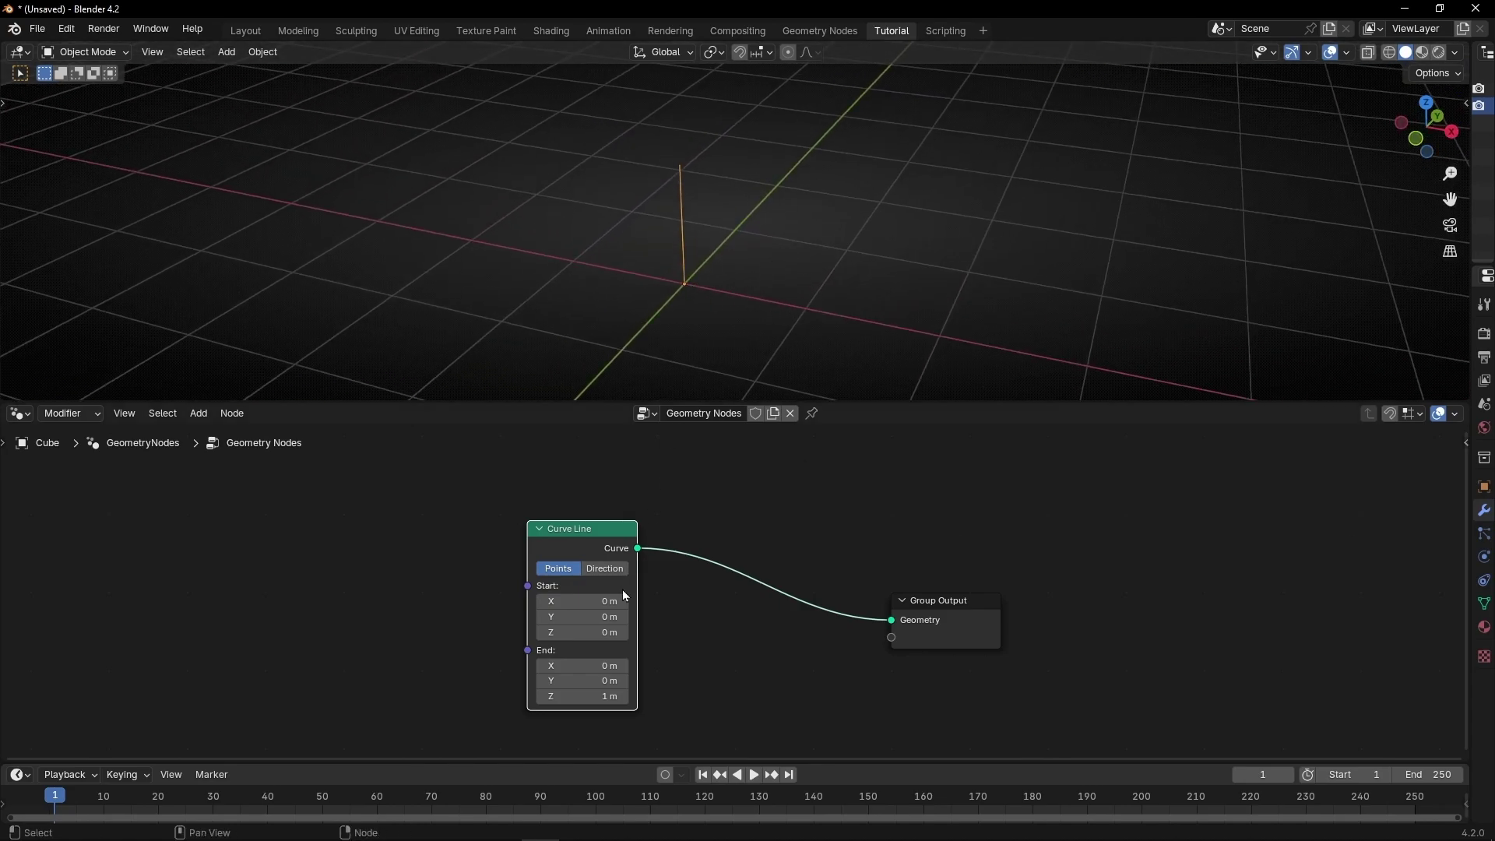
scroll(578, 676, up, 3)
middle_drag(577, 674, 744, 579)
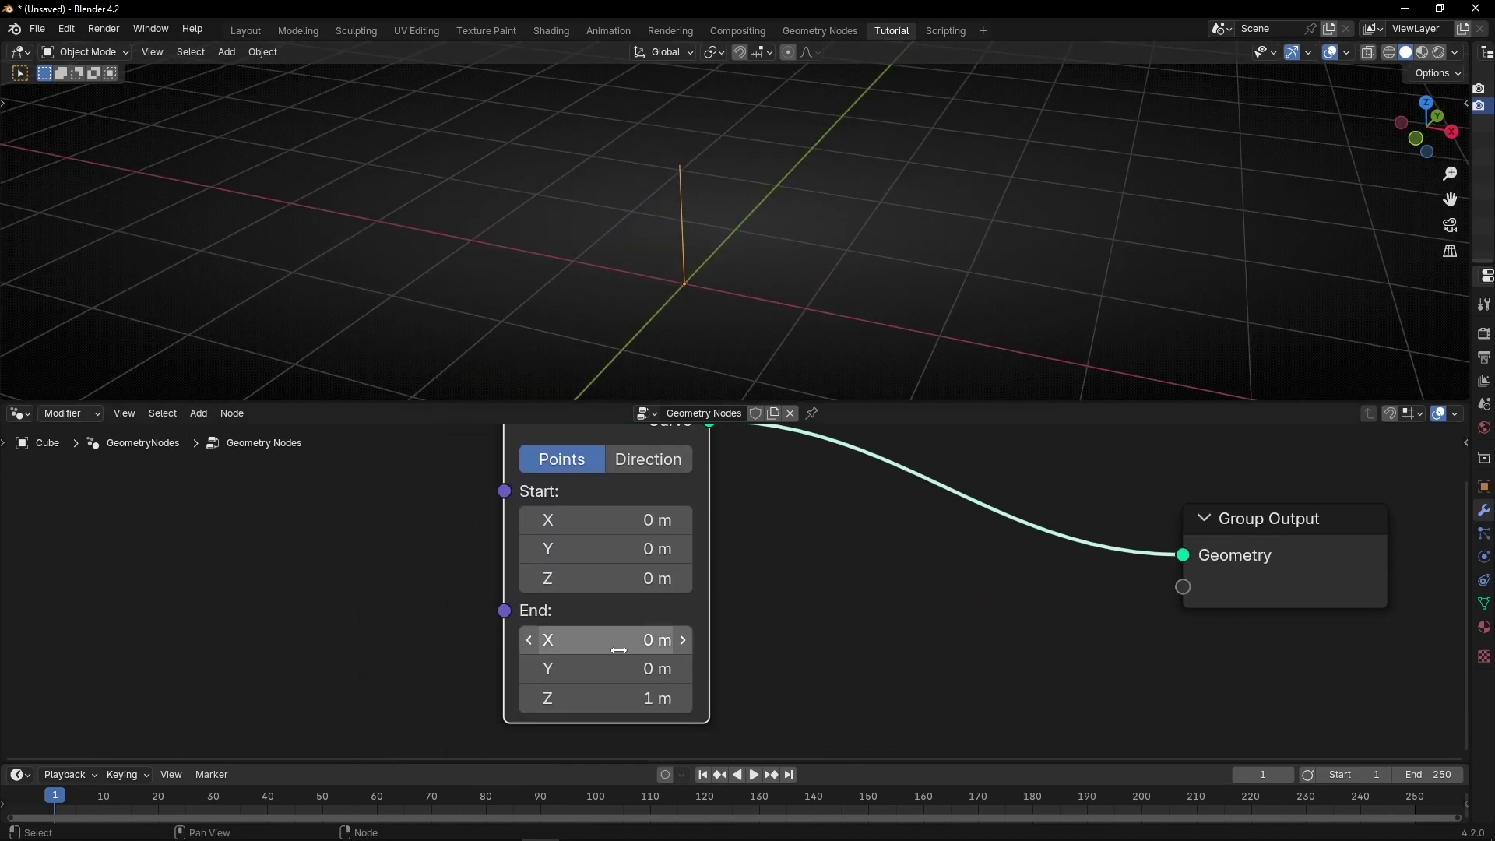
click(615, 640)
text(1)
key(Return)
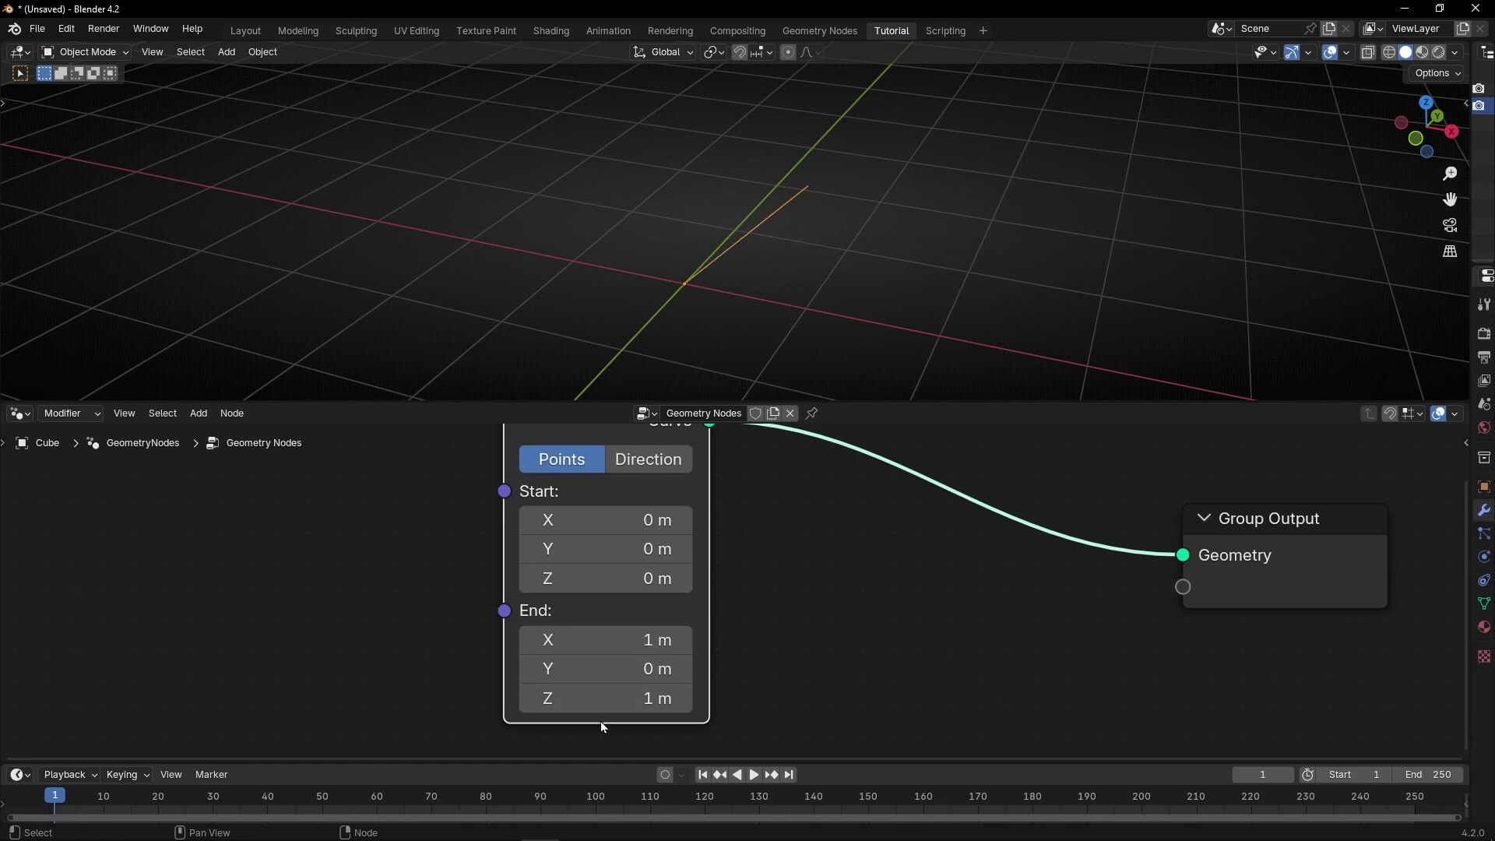
click(602, 699)
text(0)
key(Return)
- Switch the viewport to a front view of the line and reposition the Group Output node in the node tree
click(1427, 102)
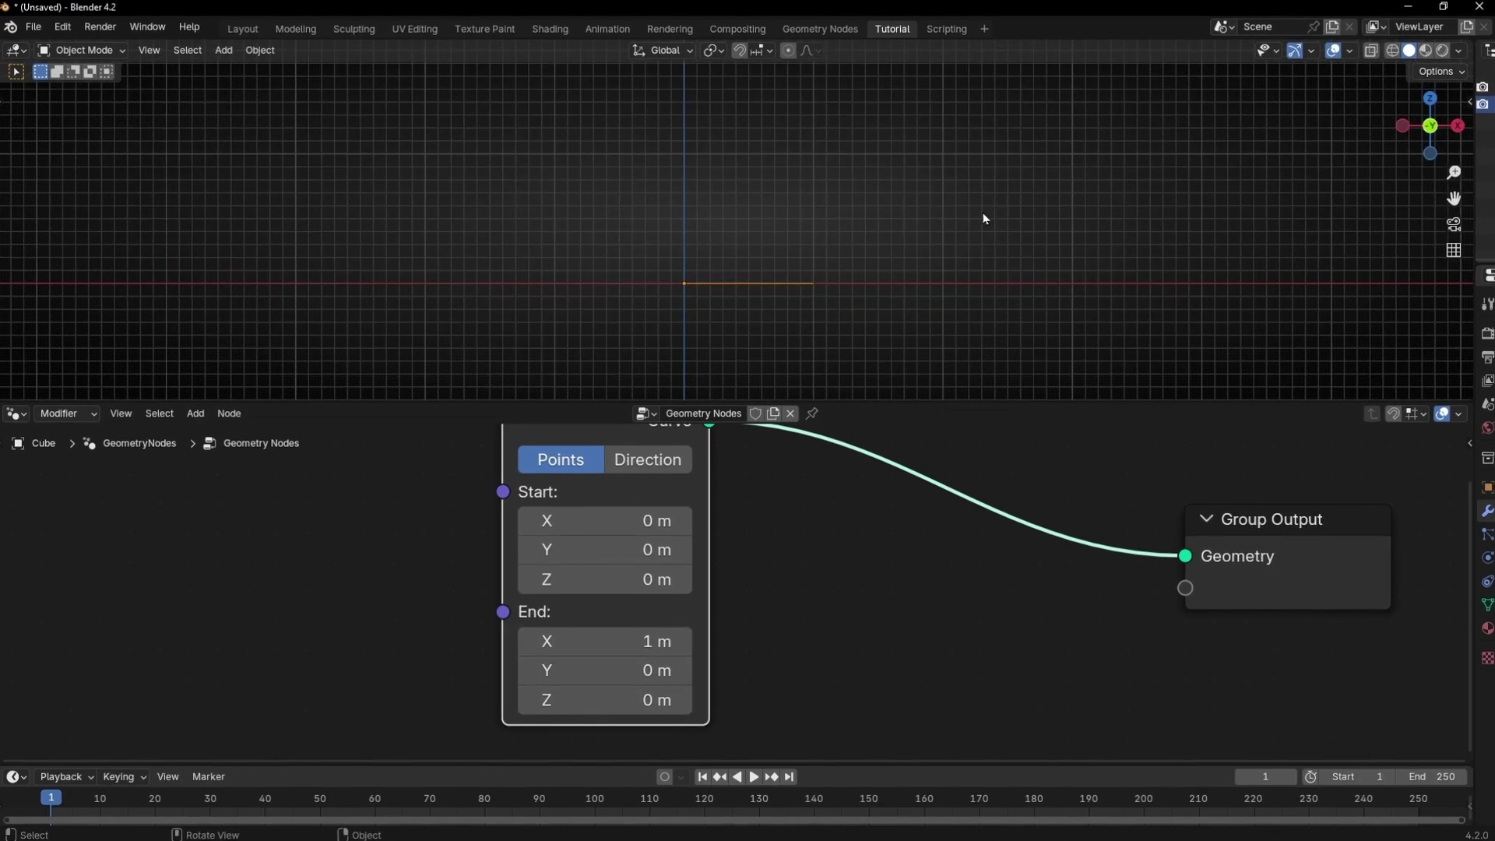
scroll(764, 307, up, 3)
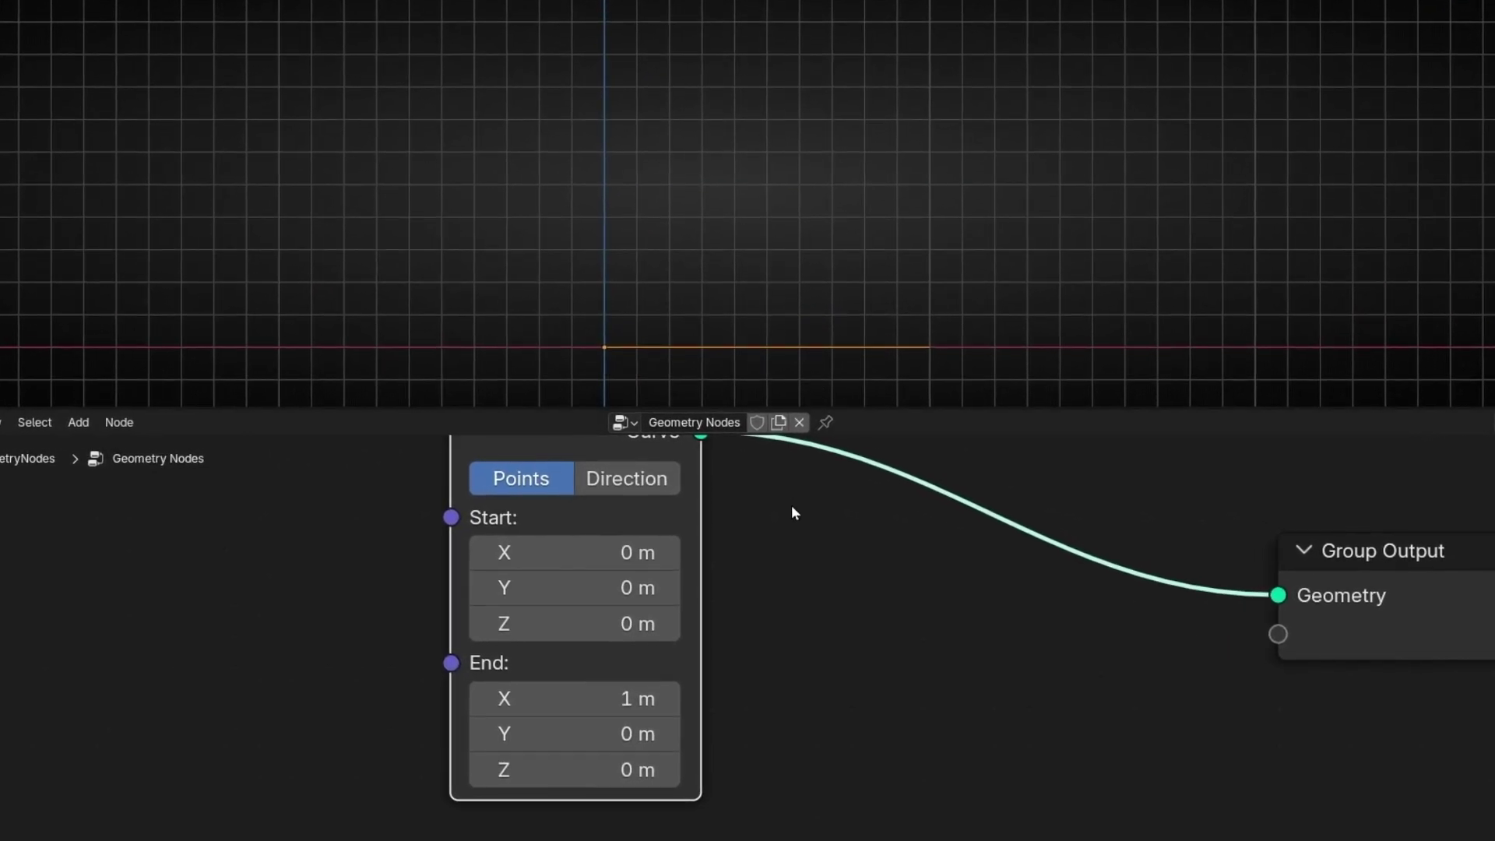
scroll(792, 504, down, 3)
middle_drag(804, 530, 754, 590)
drag(988, 664, 1078, 608)
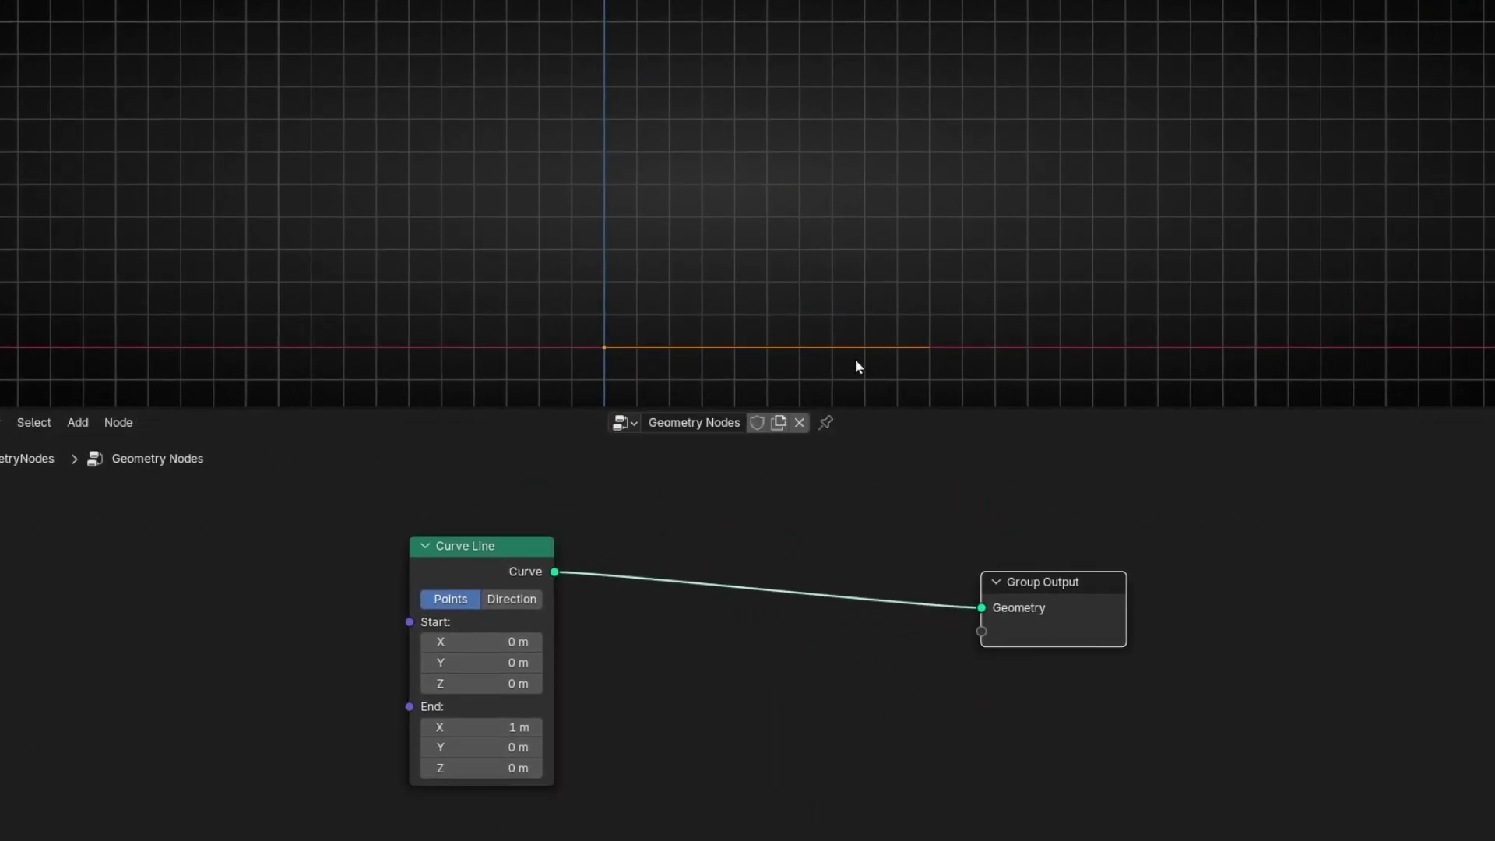
shift+middle_drag(829, 353, 701, 309)
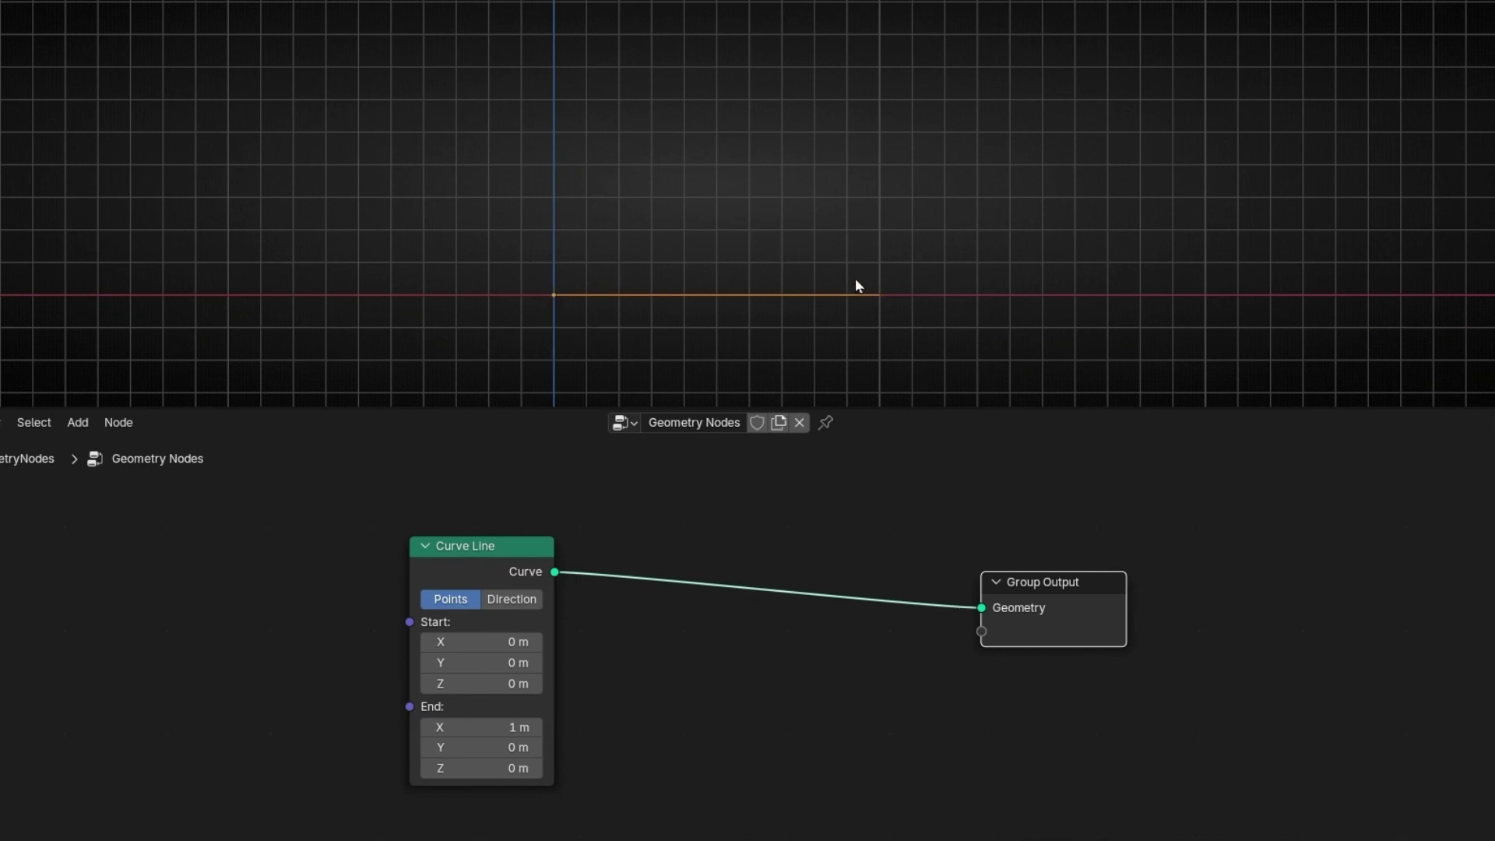
- Insert a Resample Curve node between the Curve Line and Group Output, and spread the three nodes apart
key(shift+a)
text(resa)
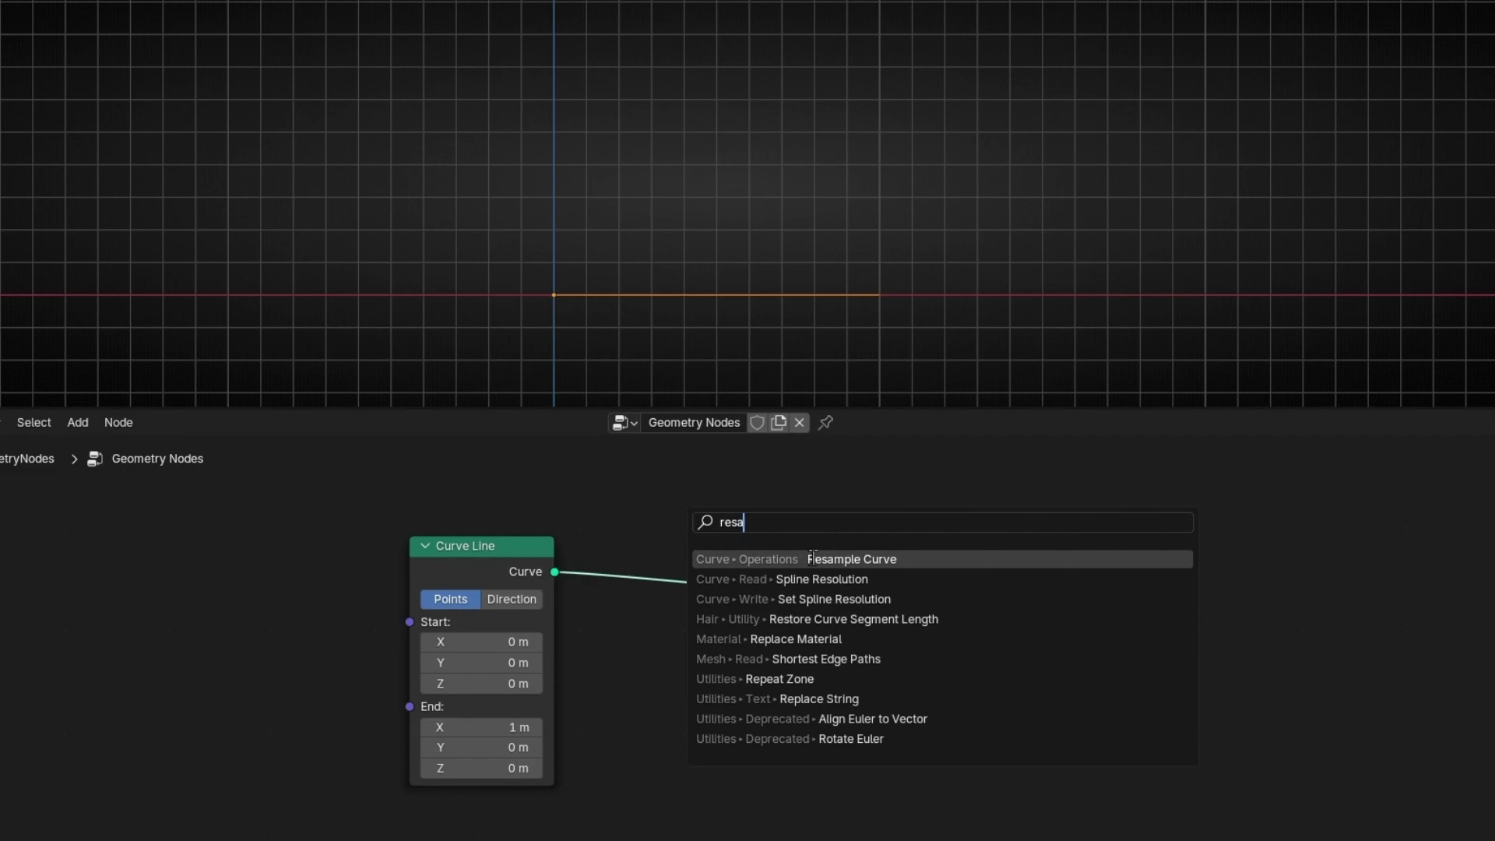
key(Return)
click(680, 519)
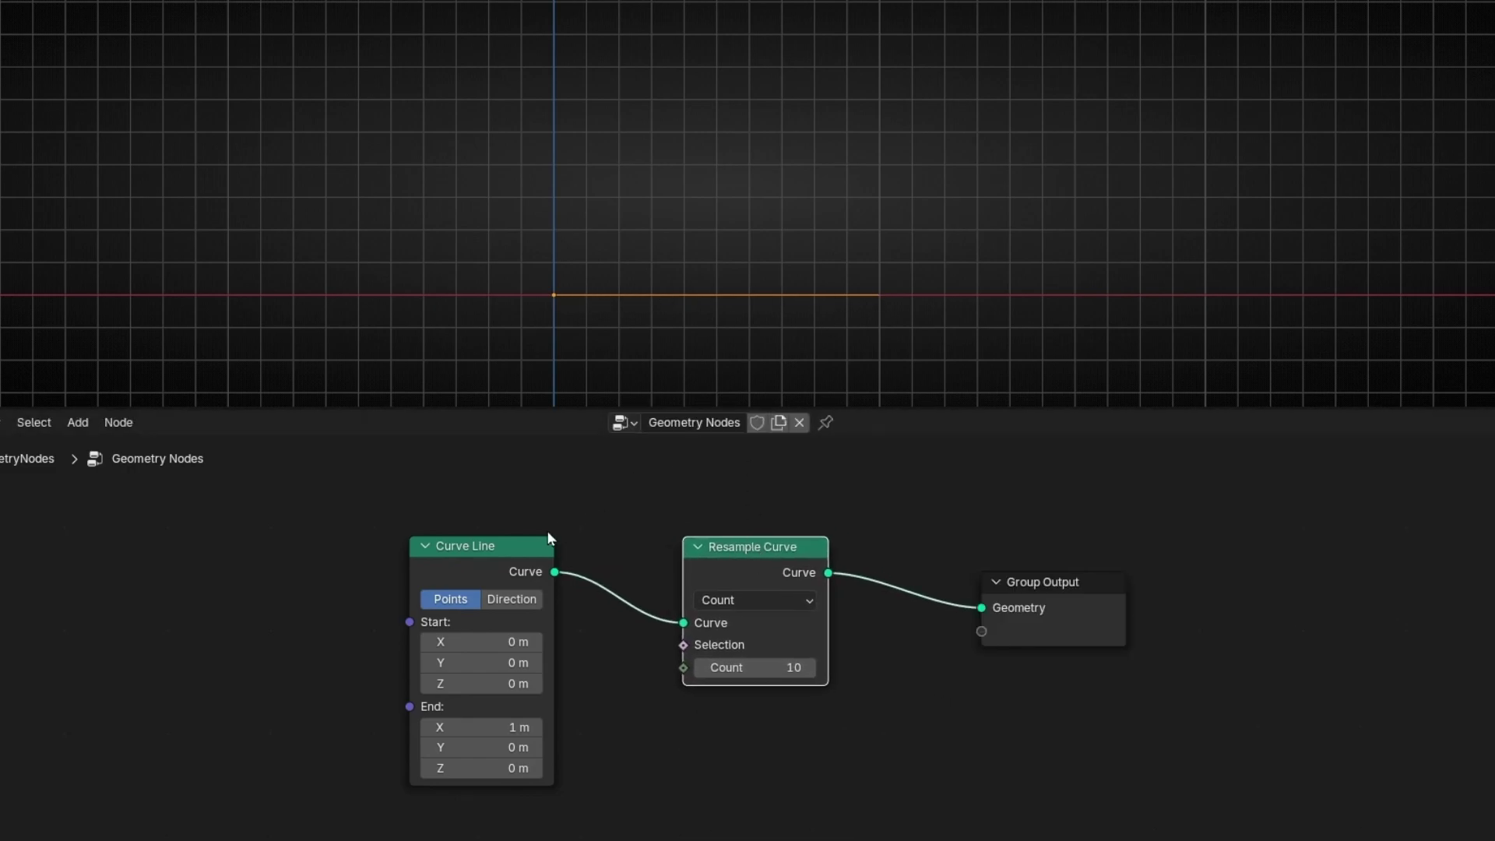
drag(548, 539, 380, 539)
drag(685, 569, 491, 569)
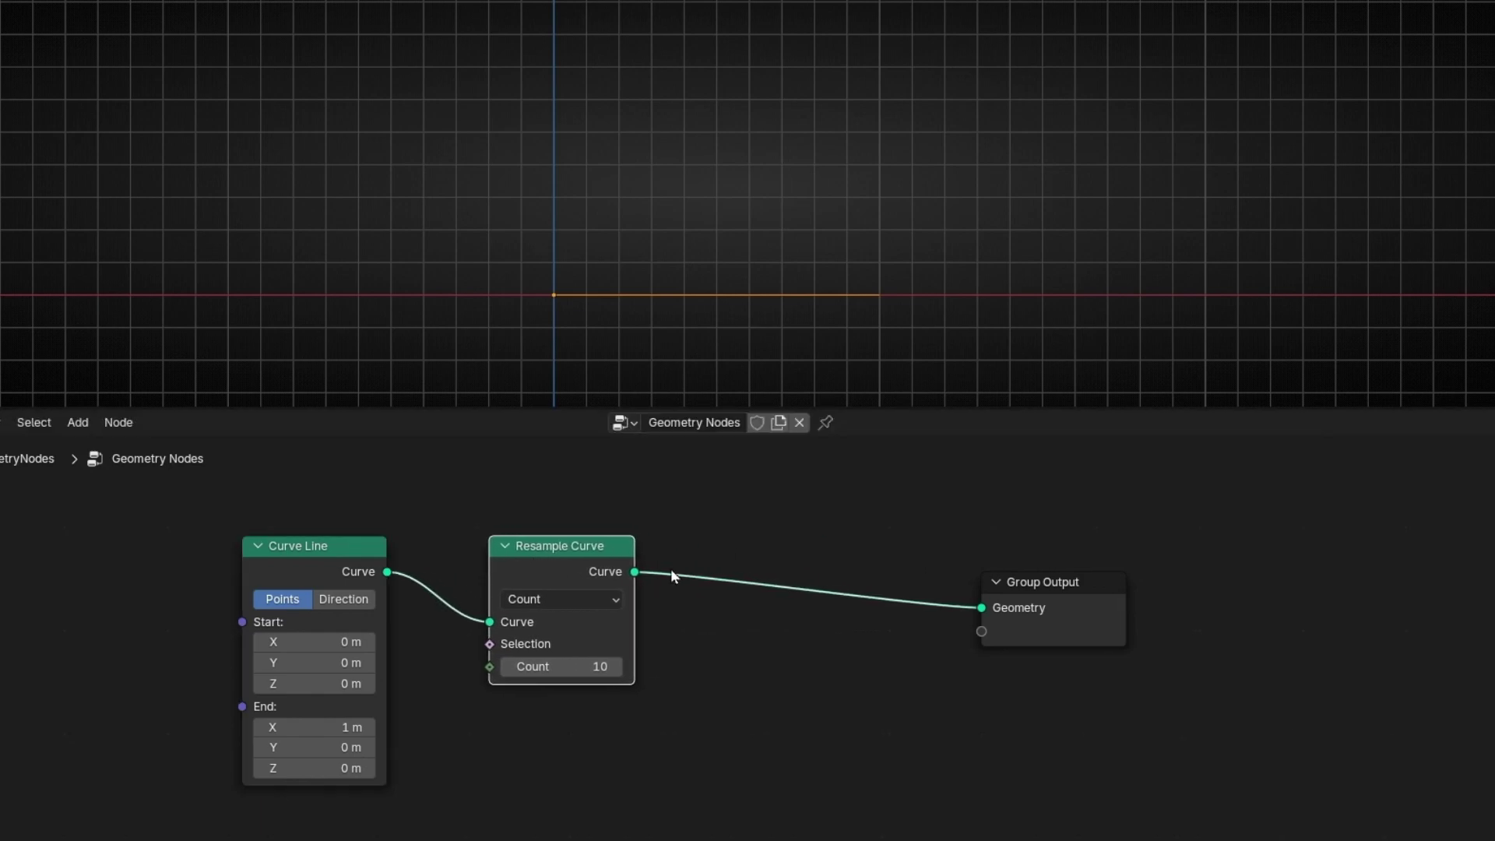
drag(1108, 590, 1191, 590)
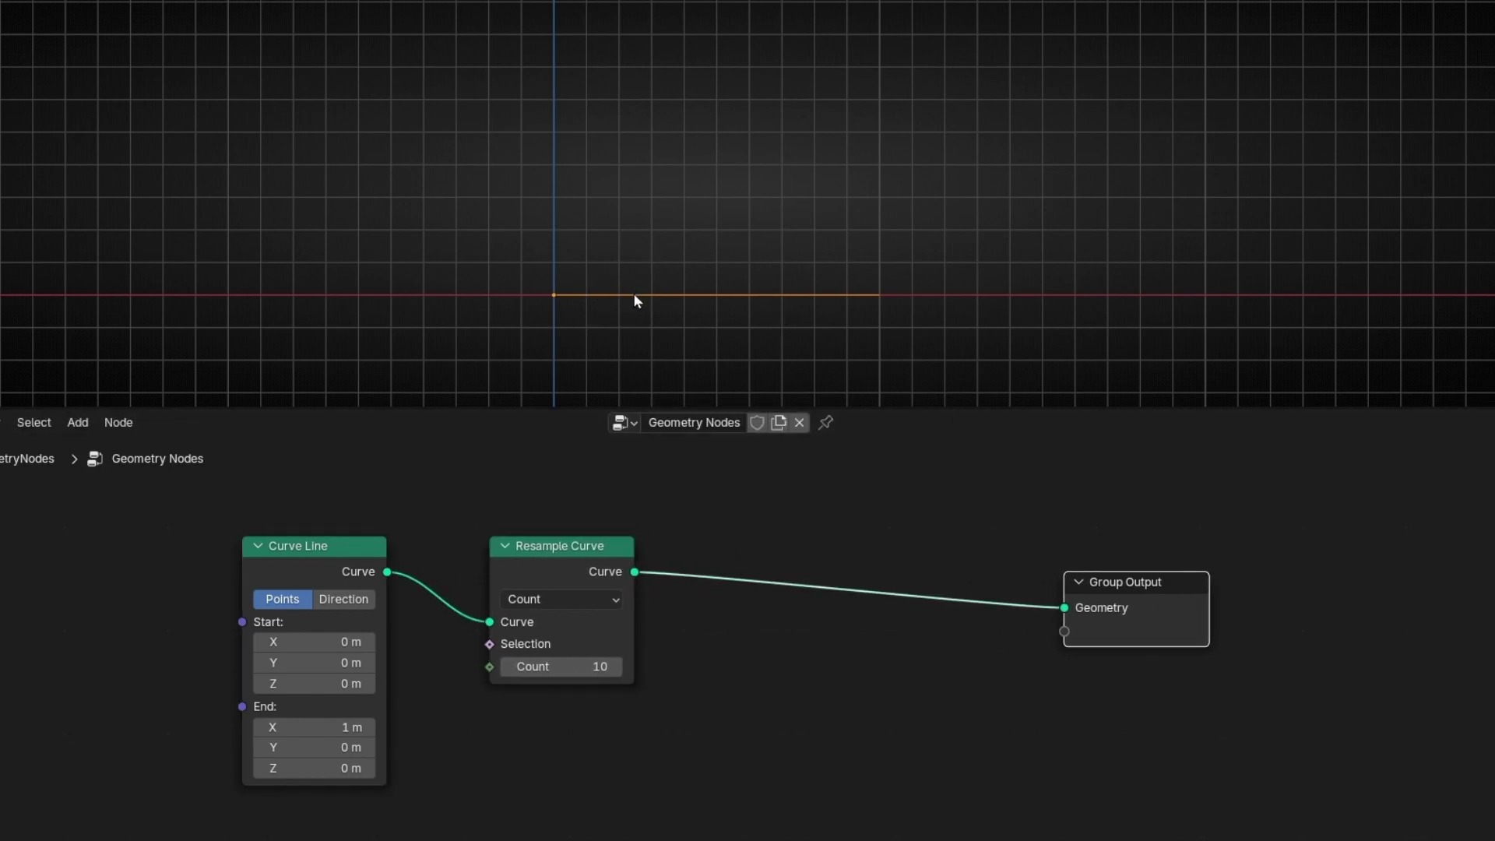
- Insert a Set Position node between the Resample Curve and Group Output nodes
key(shift+a)
text(set)
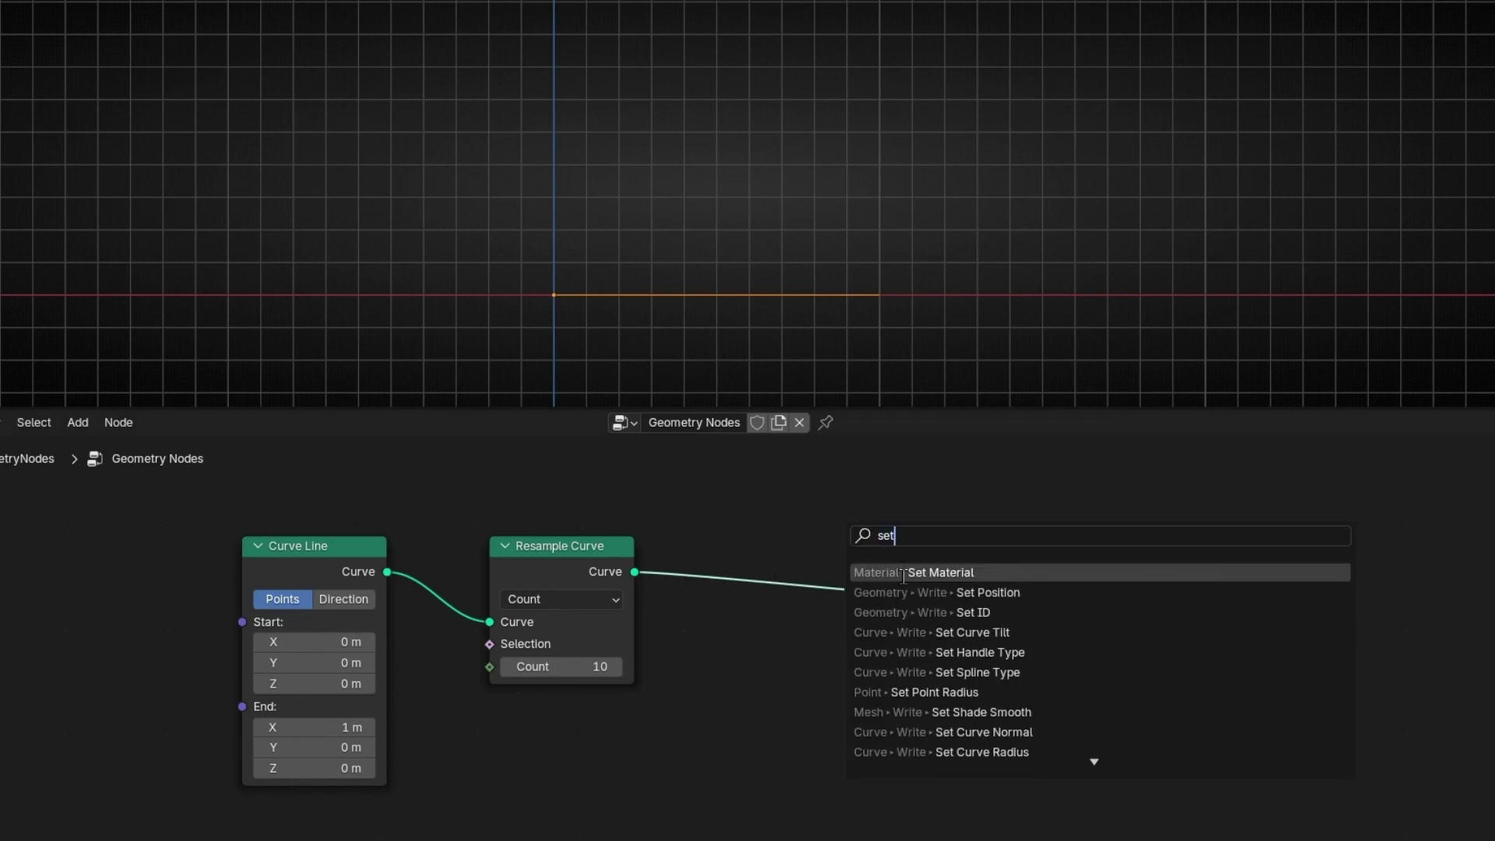
click(926, 592)
click(925, 590)
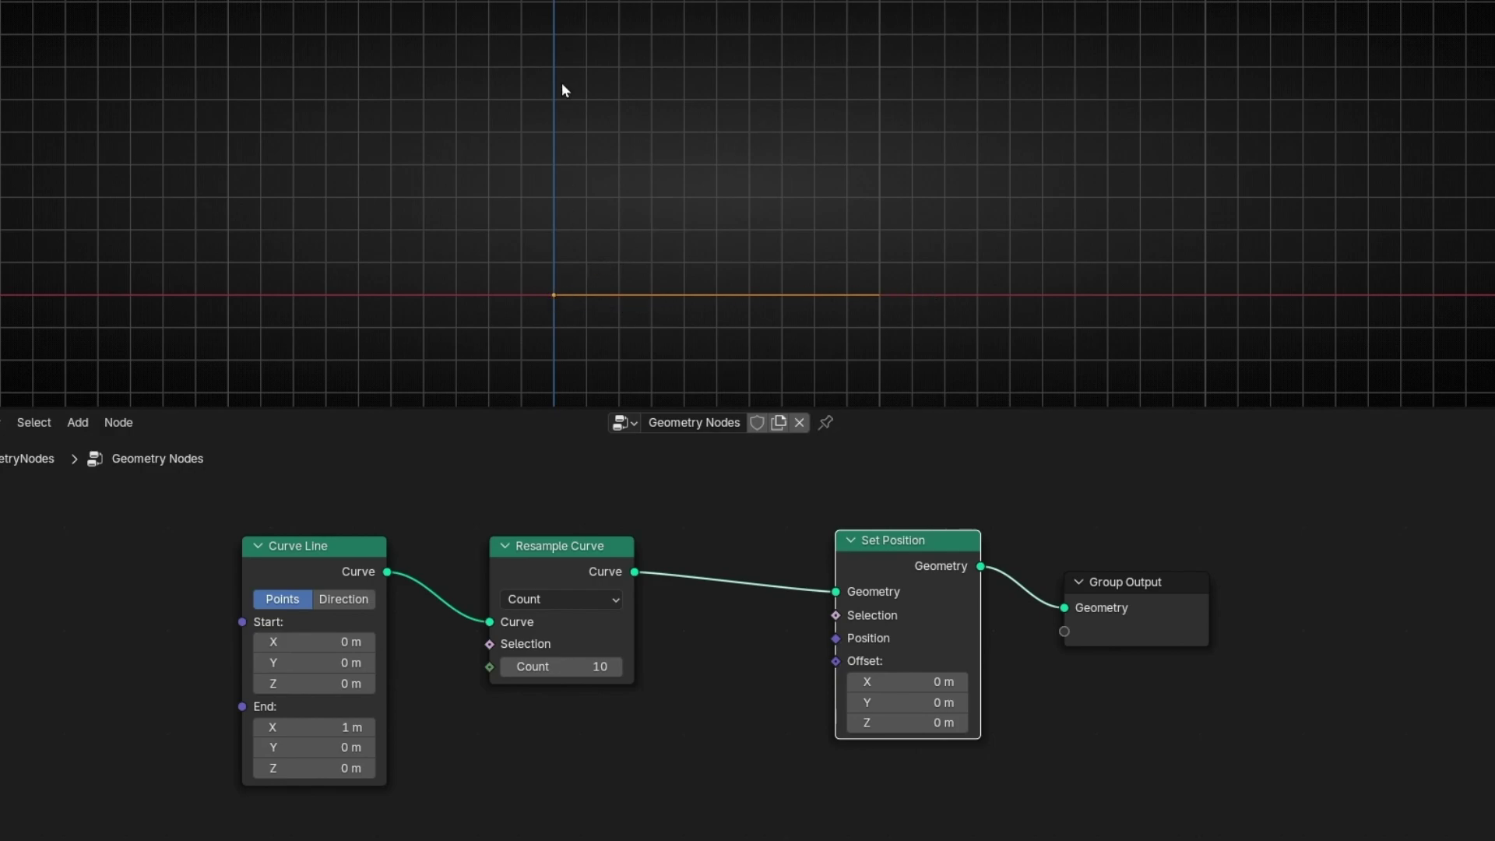
- Add a Combine XYZ node feeding the Set Position's Offset input and place it below the main node chain
middle_drag(711, 749, 787, 647)
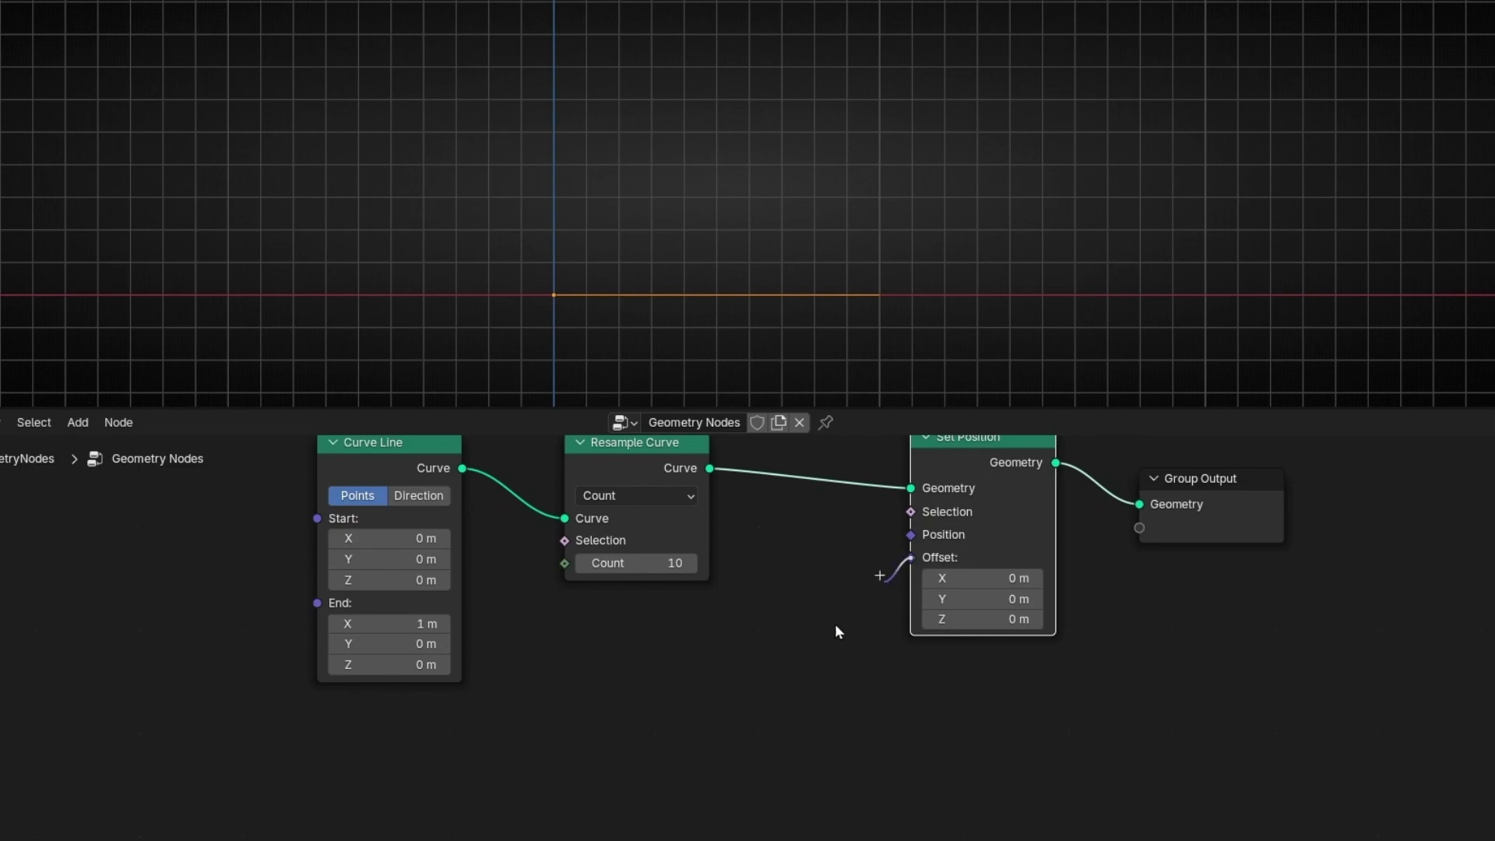
drag(835, 632, 777, 686)
text(combi)
key(Return)
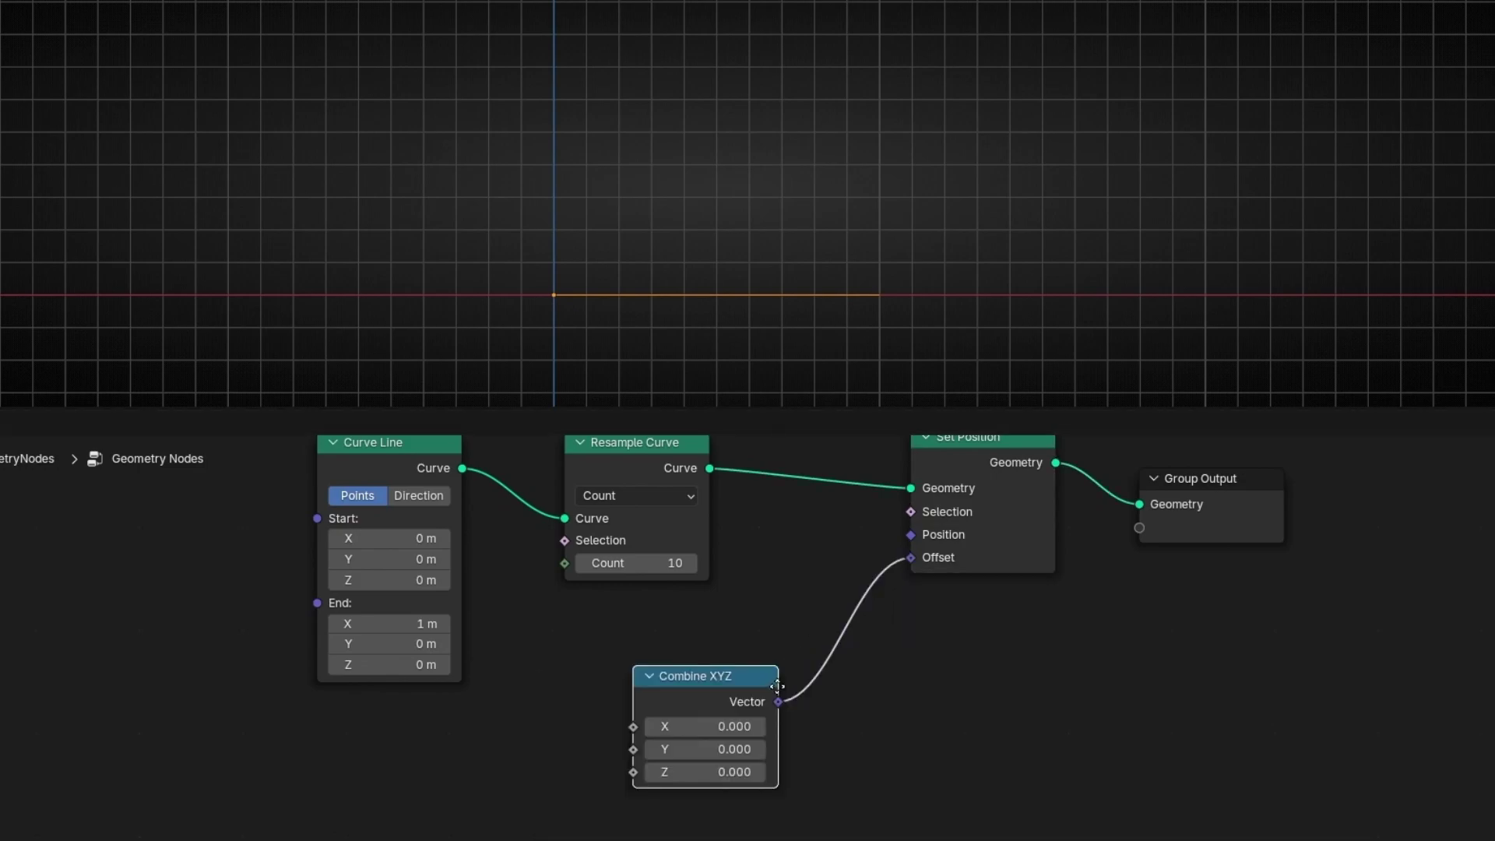
click(829, 687)
middle_drag(690, 713, 764, 636)
drag(840, 625, 869, 661)
- Add a Position node below the Curve Line and feed its output into a new Separate XYZ node
key(shift+a)
text(position)
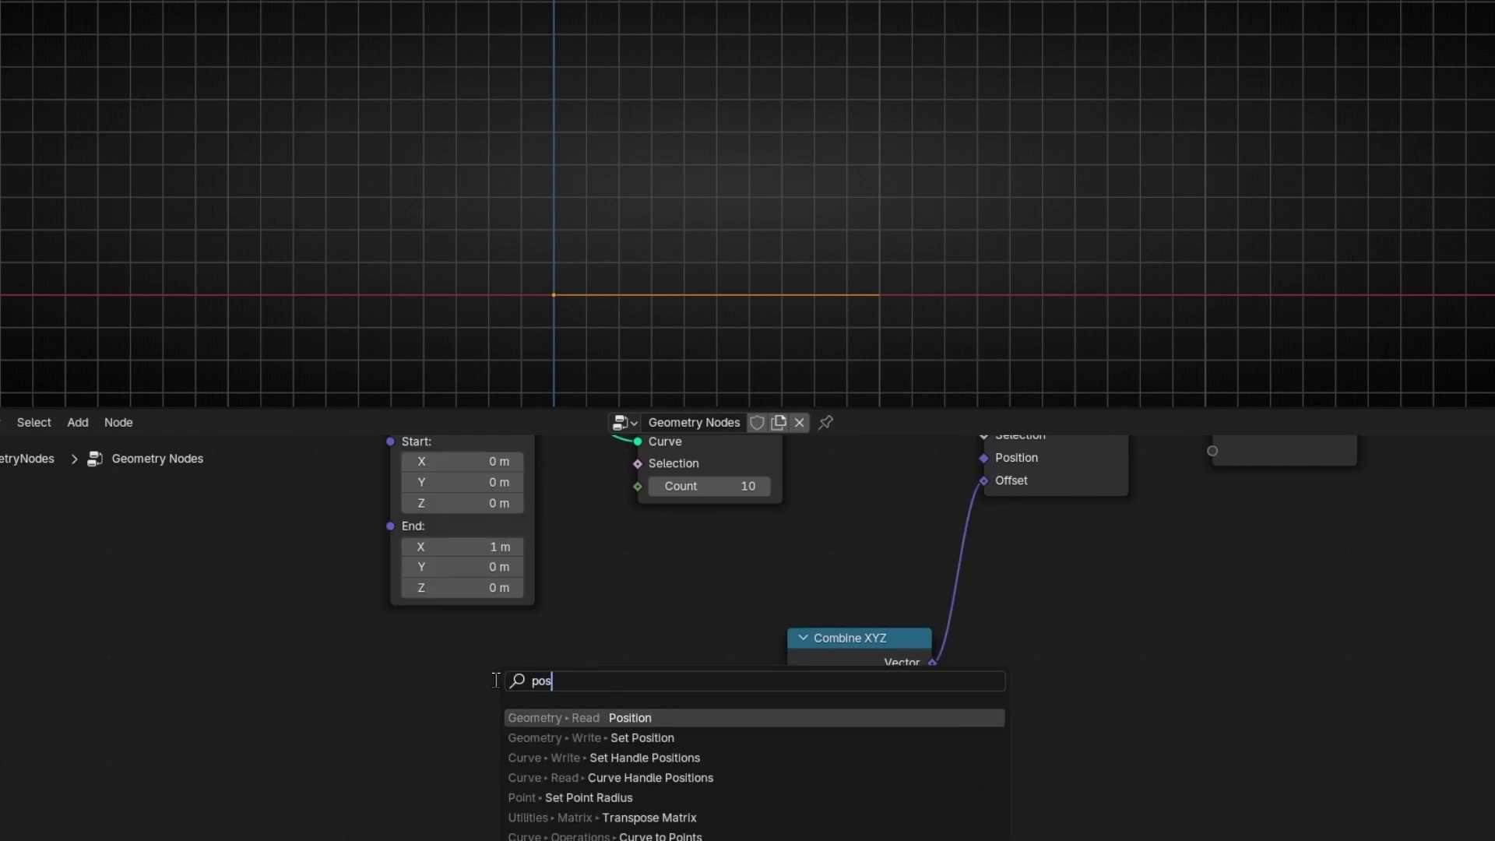
key(Return)
click(234, 672)
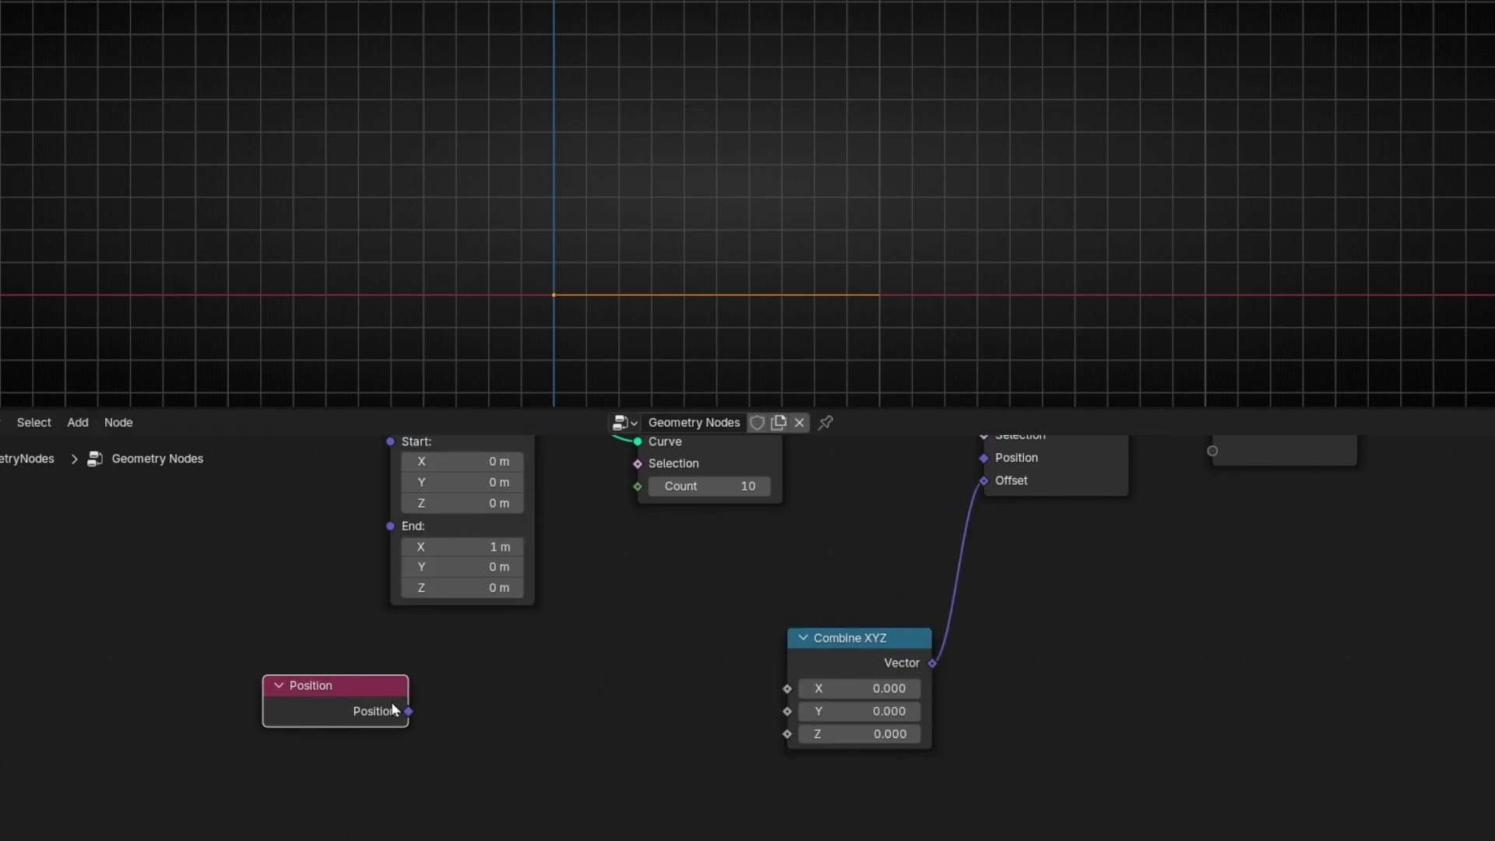
drag(408, 711, 471, 706)
text(sep)
key(Return)
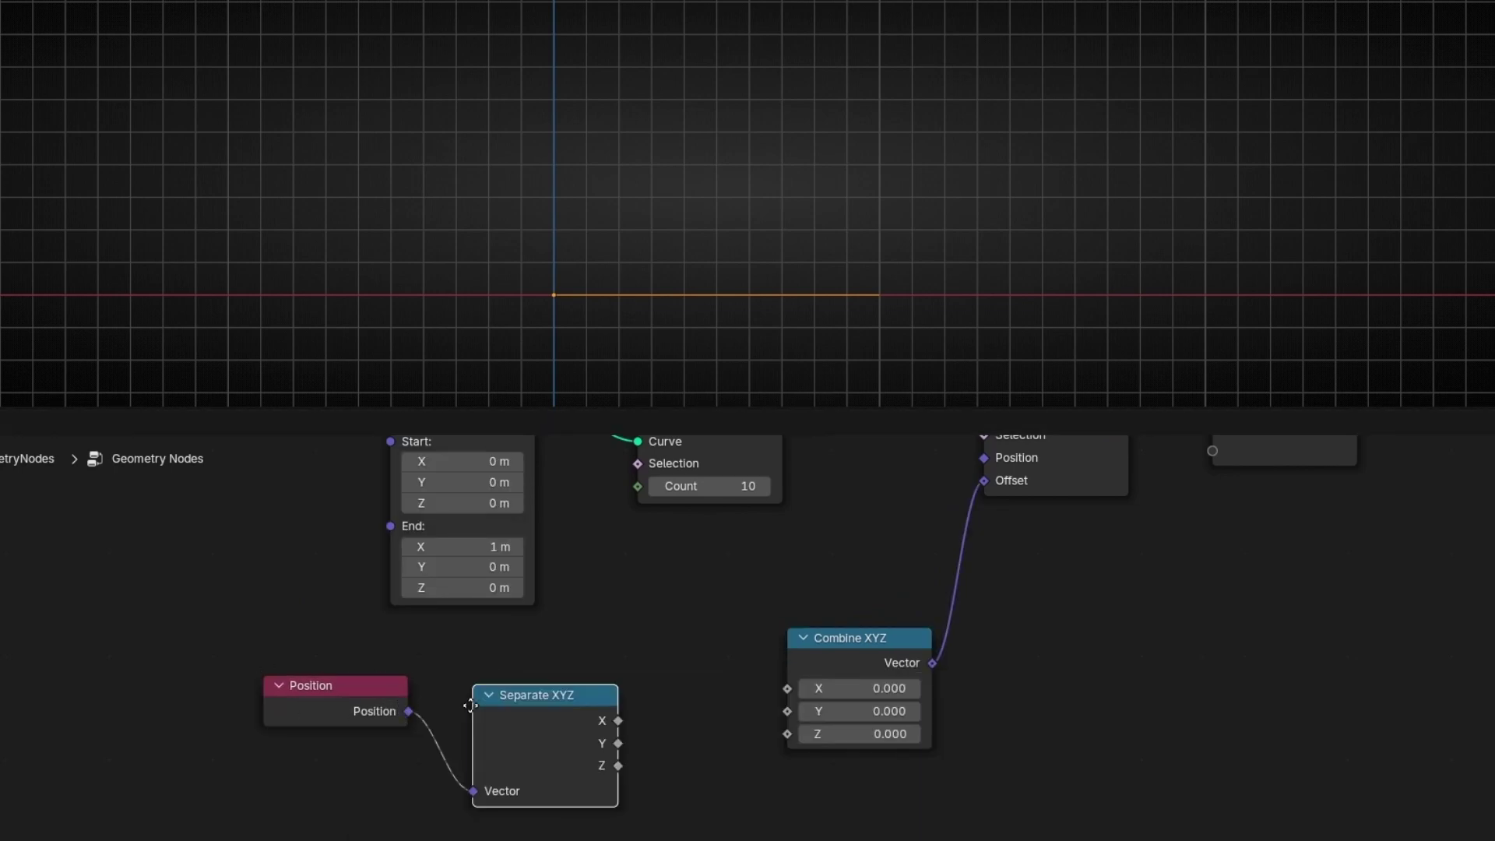
click(473, 682)
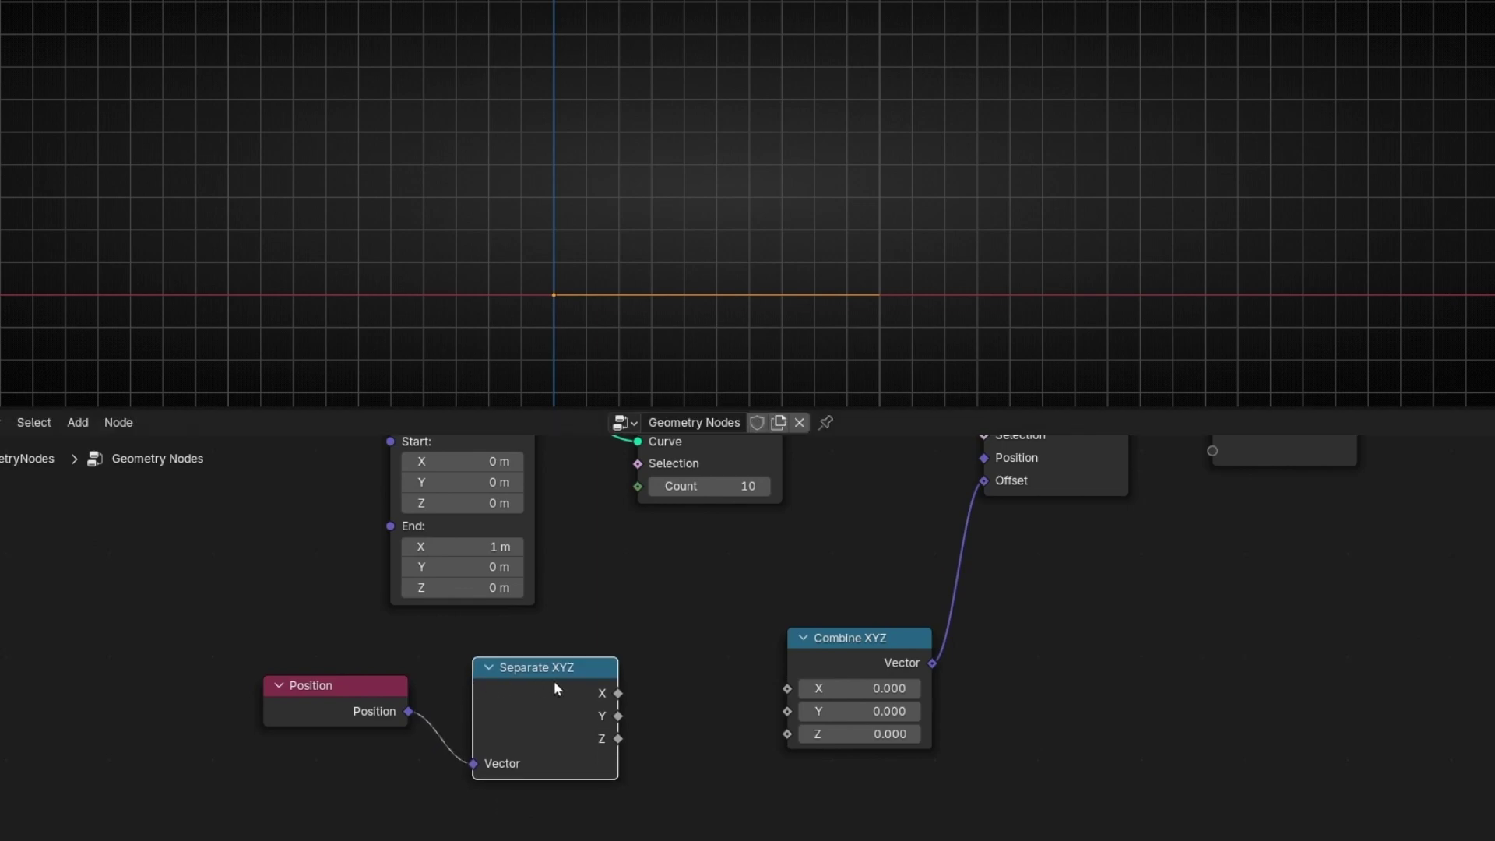
- Link the Separate XYZ's X output to the Combine XYZ's Z input and rearrange the Position, Separate XYZ and Combine XYZ nodes
click(621, 696)
drag(698, 693, 768, 727)
shift+middle_drag(762, 179, 701, 254)
scroll(726, 250, down, 3)
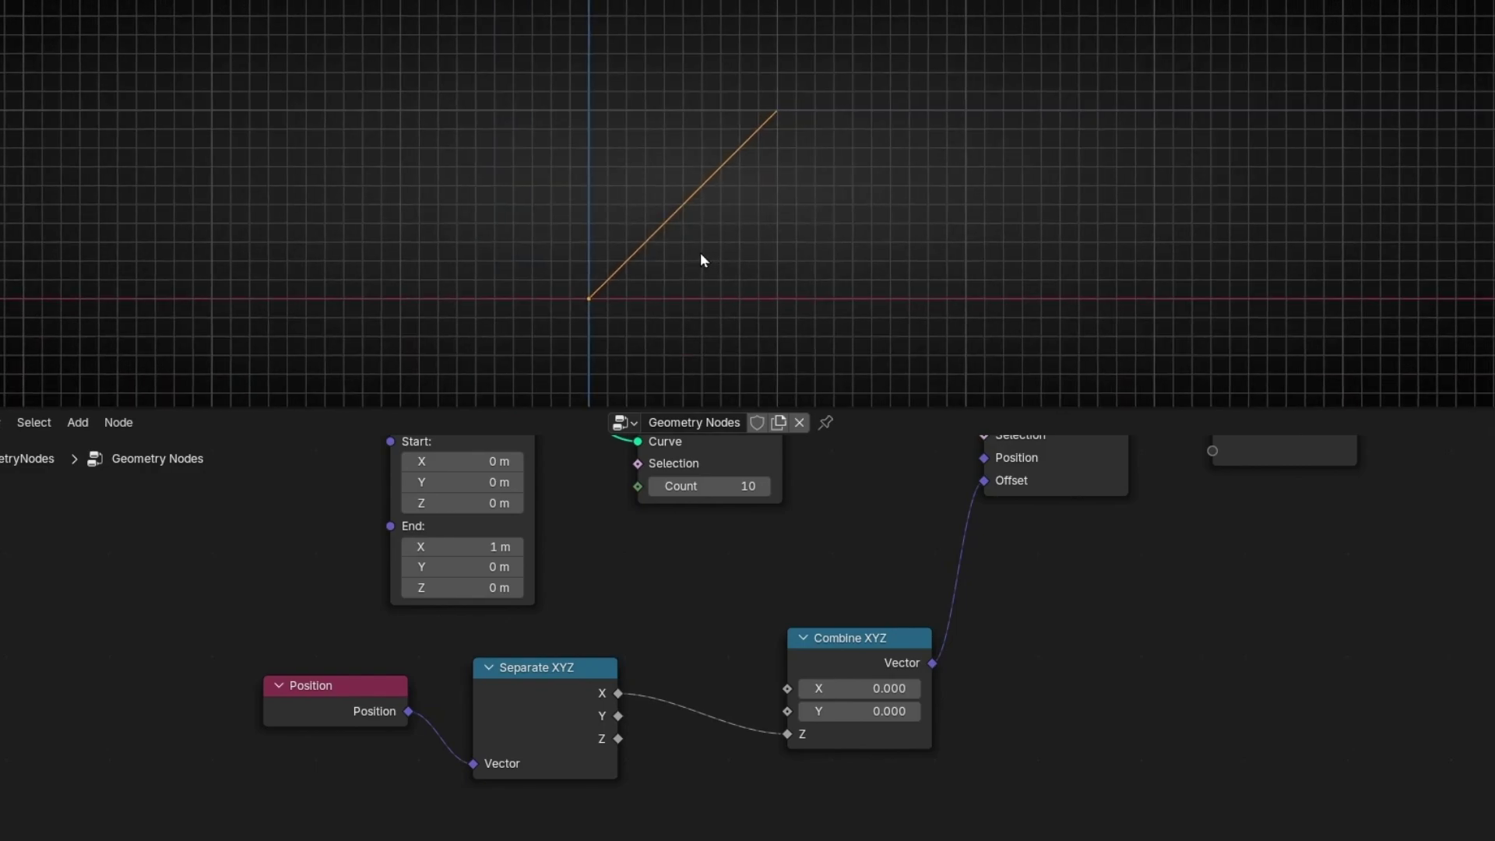
drag(392, 703, 343, 678)
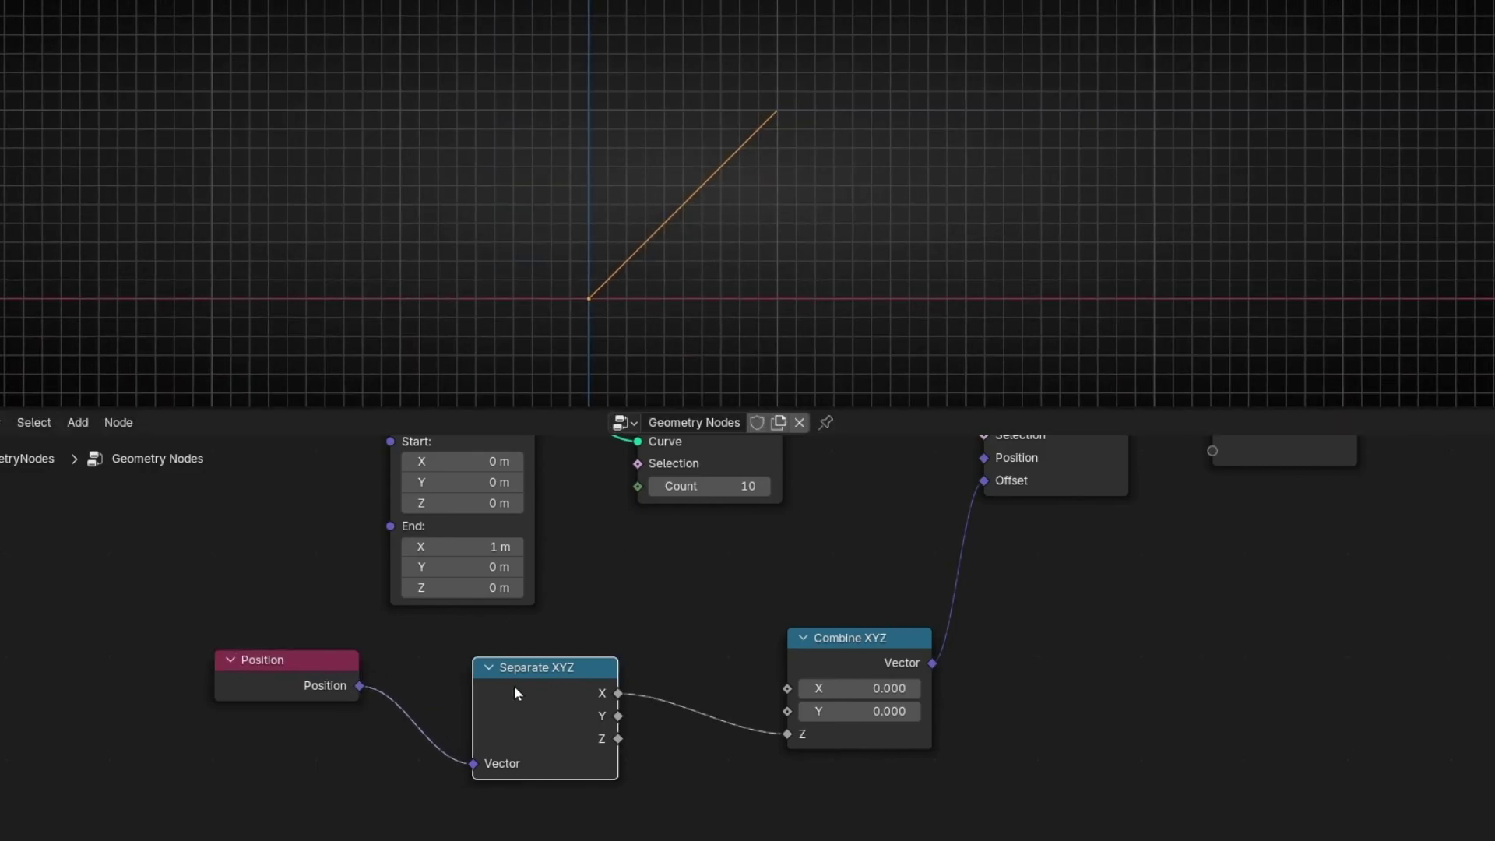
drag(520, 691, 485, 668)
drag(807, 664, 798, 676)
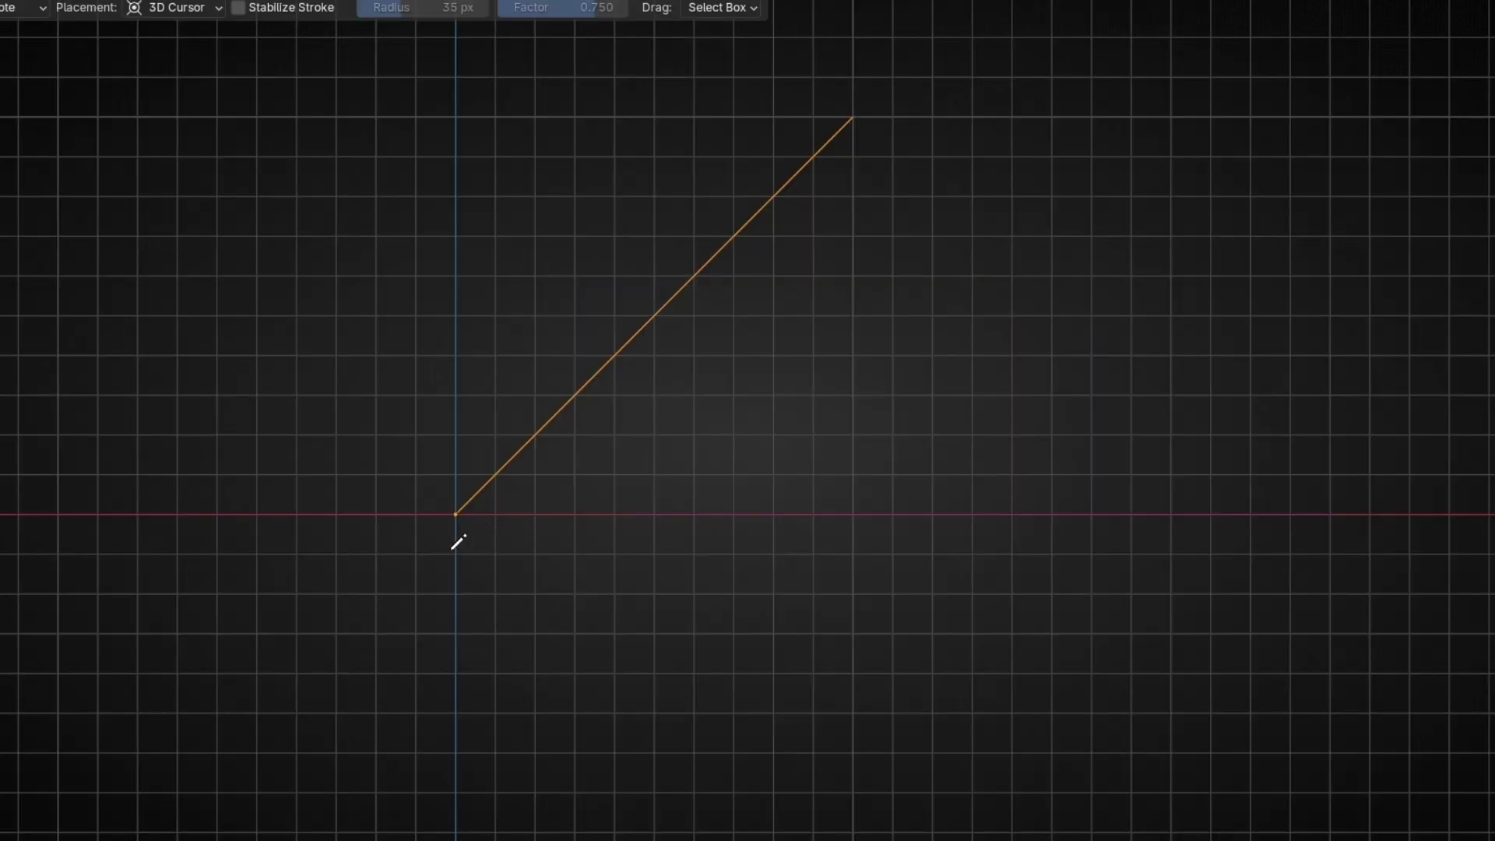
- Annotate the X axis span beneath the diagonal line in the enlarged viewport, erase the strokes and restore the split layout
drag(452, 550, 854, 551)
mouse_move(558, 624)
mouse_down()
mouse_move(604, 596)
mouse_move(609, 656)
mouse_up()
mouse_move(708, 585)
mouse_down()
mouse_move(656, 634)
mouse_move(738, 670)
mouse_up()
mouse_move(849, 607)
ctrl+mouse_down()
mouse_move(321, 537)
mouse_move(715, 542)
ctrl+mouse_up()
key(ctrl+space)
scroll(685, 319, down, 2)
shift+scroll(715, 317, up, 2)
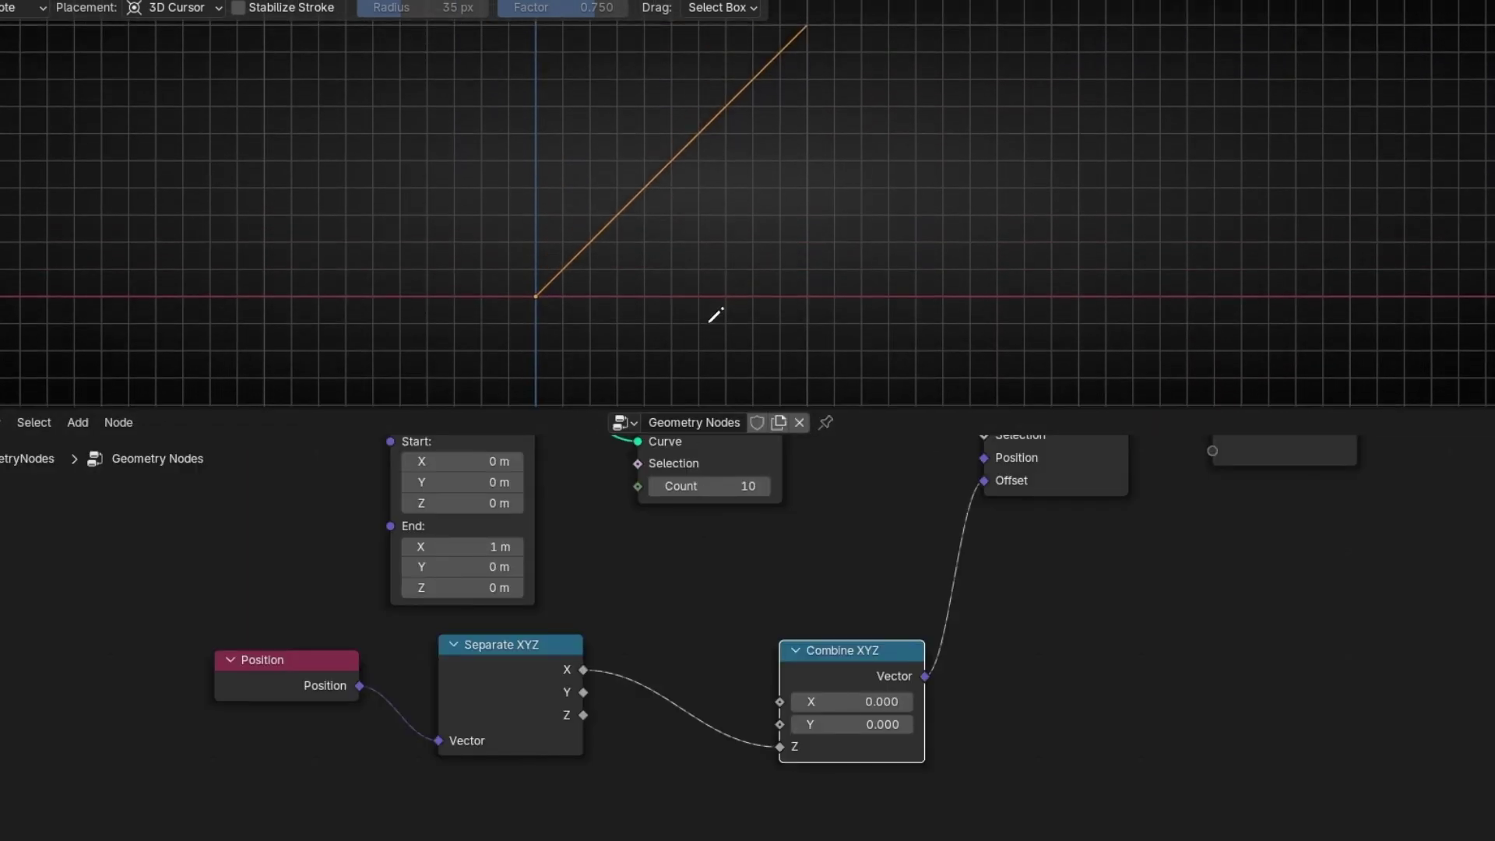
- Make room between the nodes and insert a Float Curve node between the Separate XYZ's X output and the Combine XYZ's Z input
drag(483, 689, 448, 710)
drag(334, 682, 288, 684)
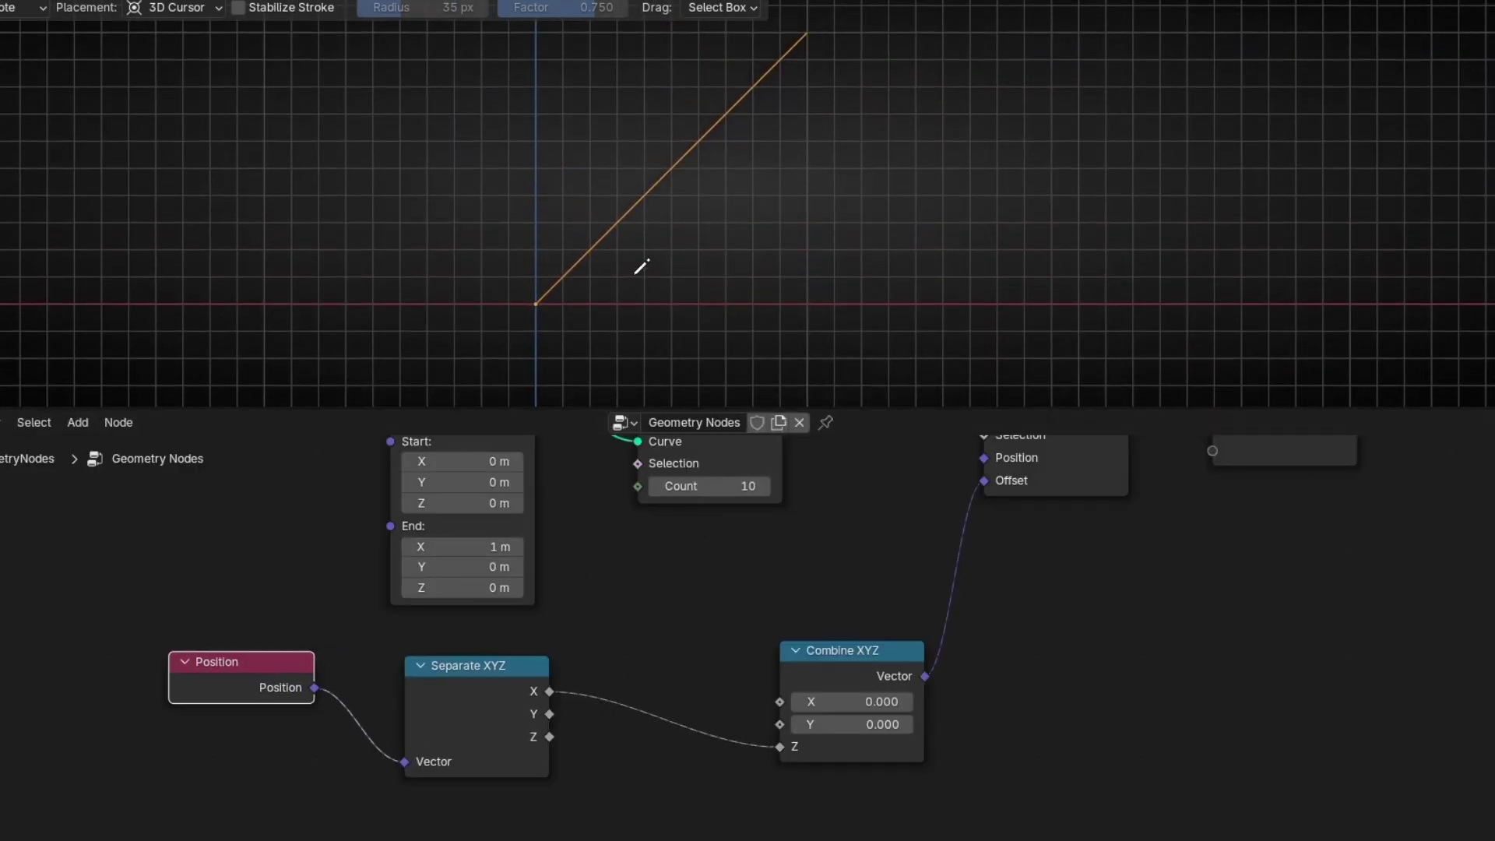
mouse_move(534, 309)
mouse_down()
mouse_move(571, 197)
mouse_move(654, 162)
mouse_move(743, 162)
mouse_move(781, 116)
mouse_move(790, 48)
mouse_up()
right_drag(795, 50, 499, 327)
key(shift+a)
text(f)
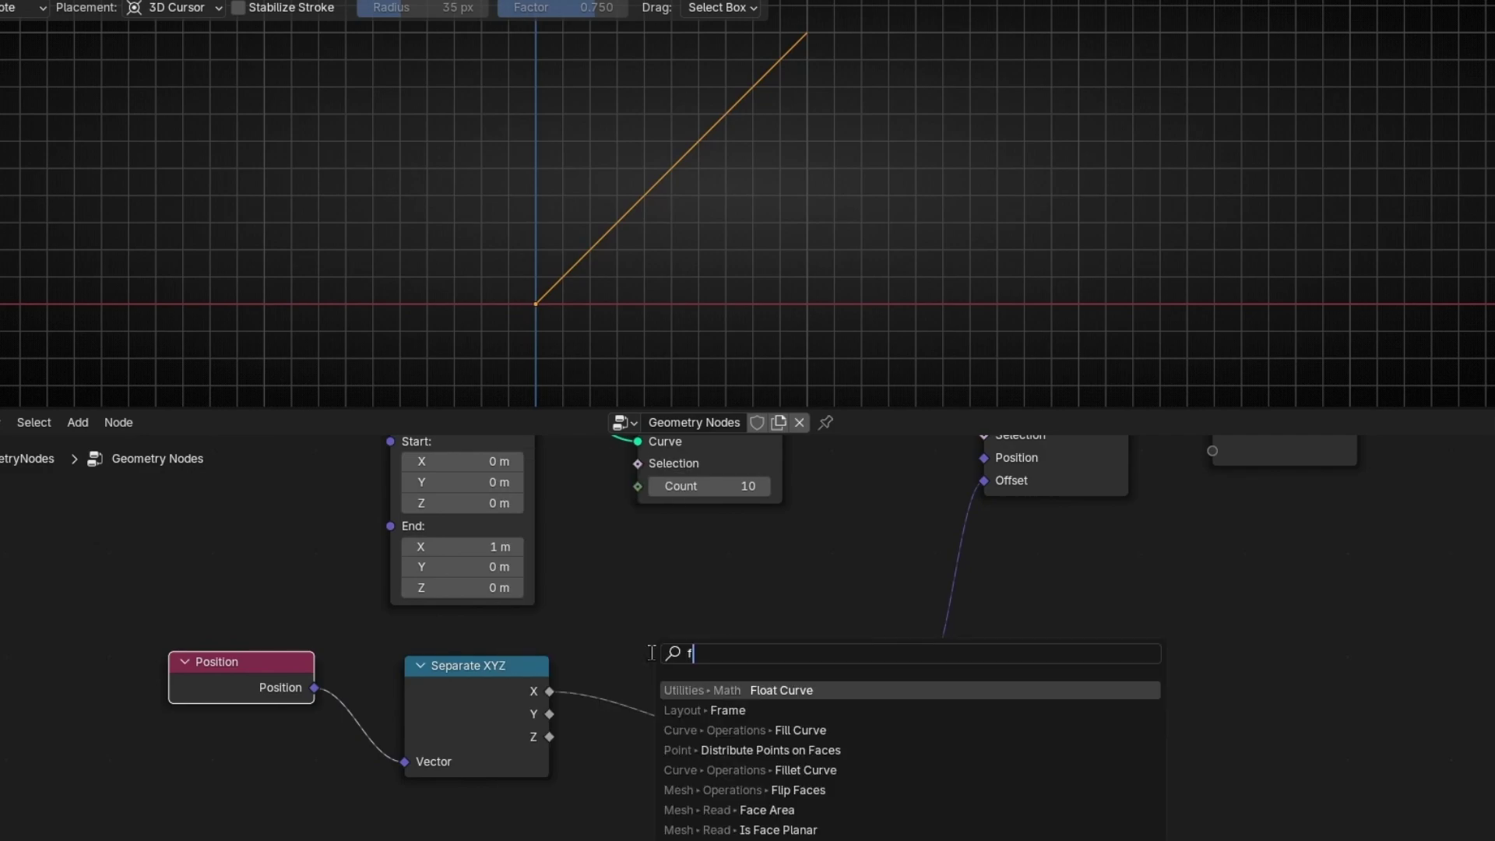
text(loat cu)
key(Return)
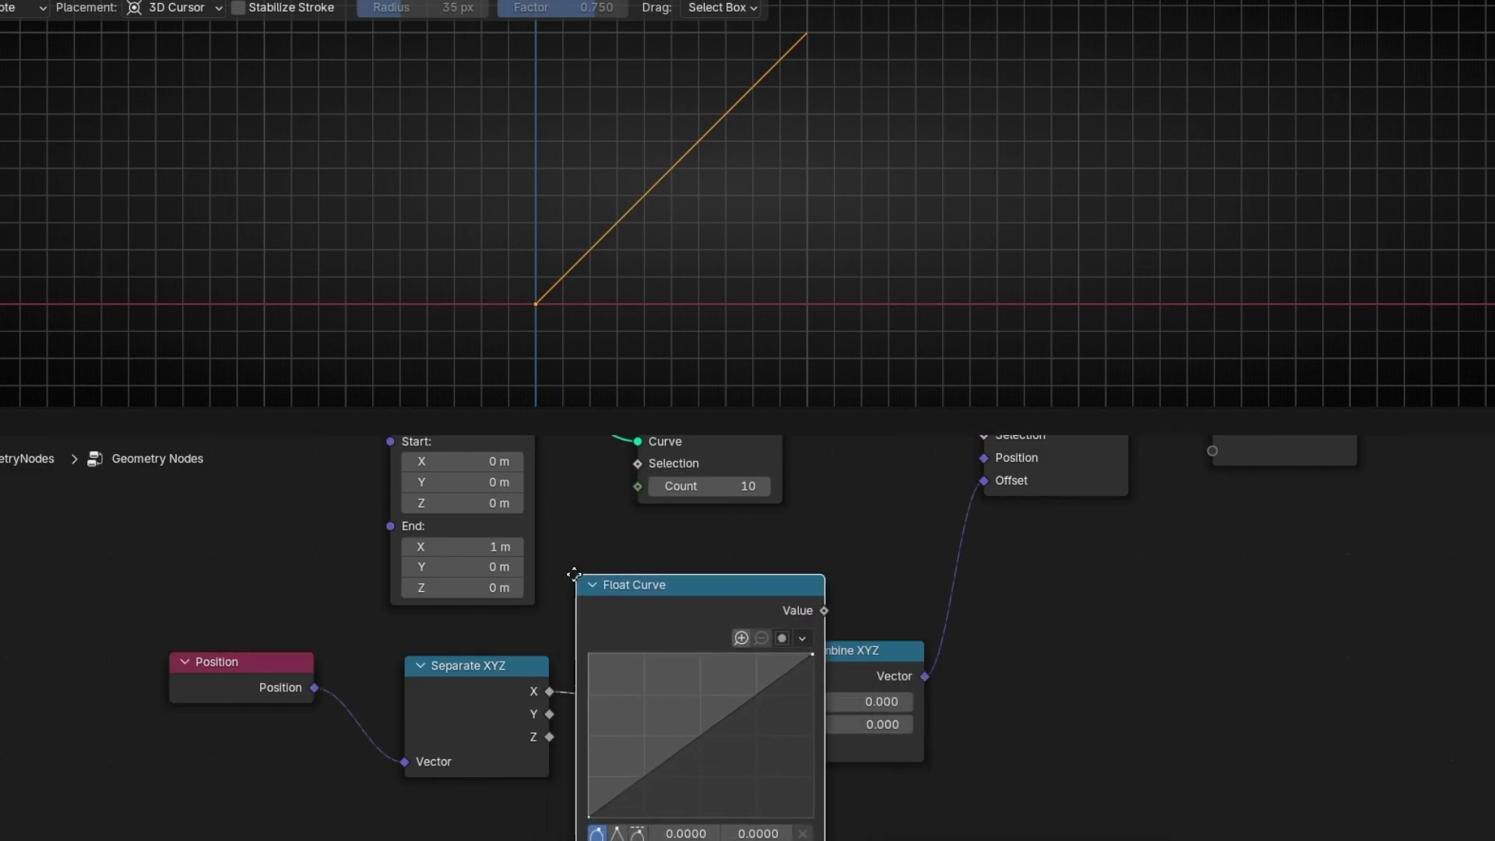
click(617, 589)
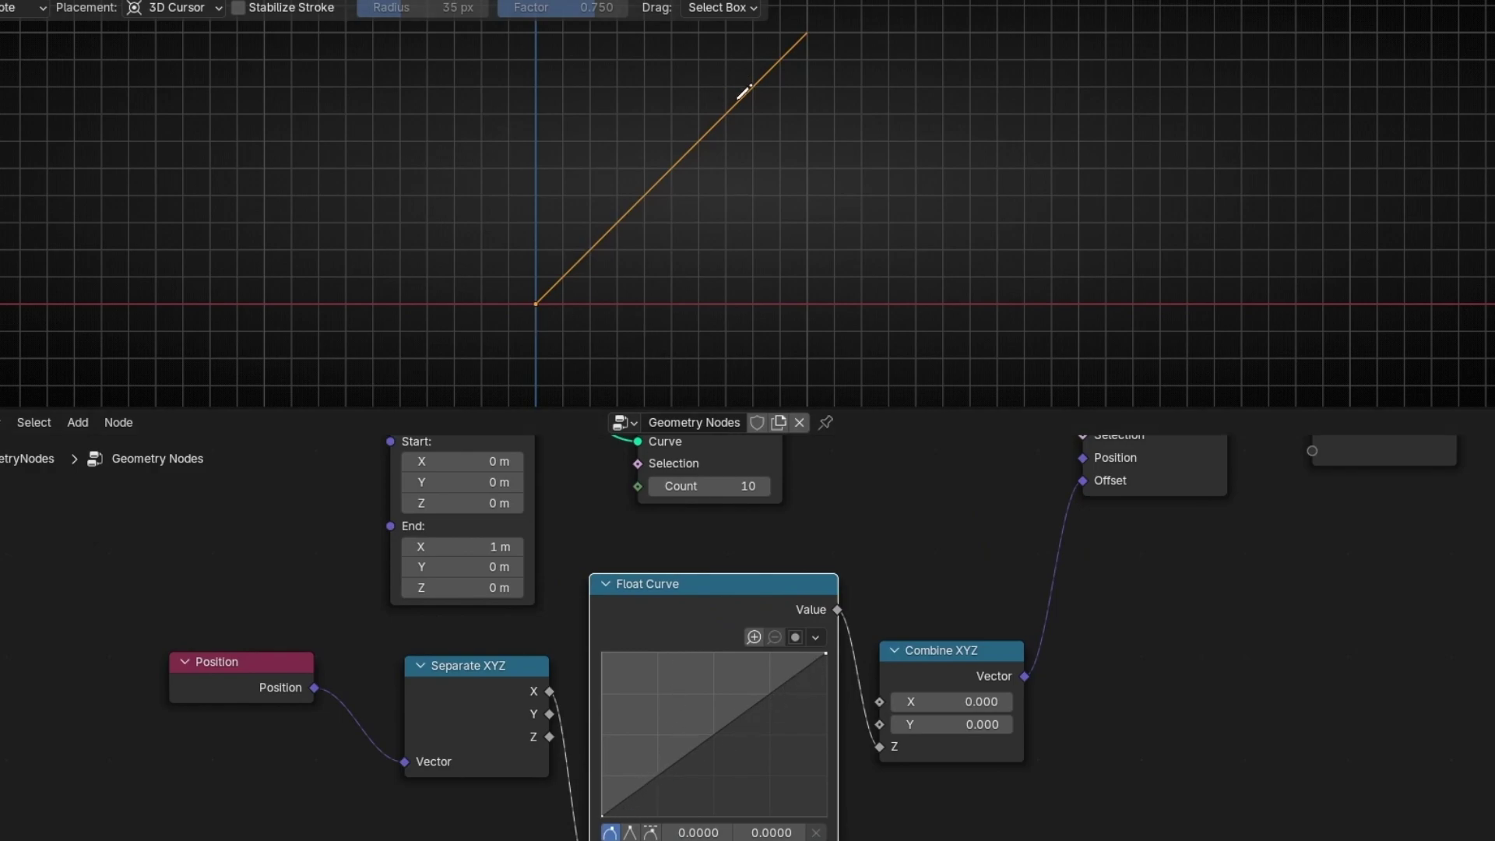
- Add a control point near the middle of the Float Curve graph, at about 0.48, 0.50
mouse_move(543, 299)
mouse_down()
mouse_move(554, 159)
mouse_move(620, 97)
mouse_move(776, 33)
mouse_up()
mouse_move(781, 28)
right_down()
mouse_move(665, 156)
mouse_move(615, 327)
right_up()
middle_drag(686, 776, 684, 600)
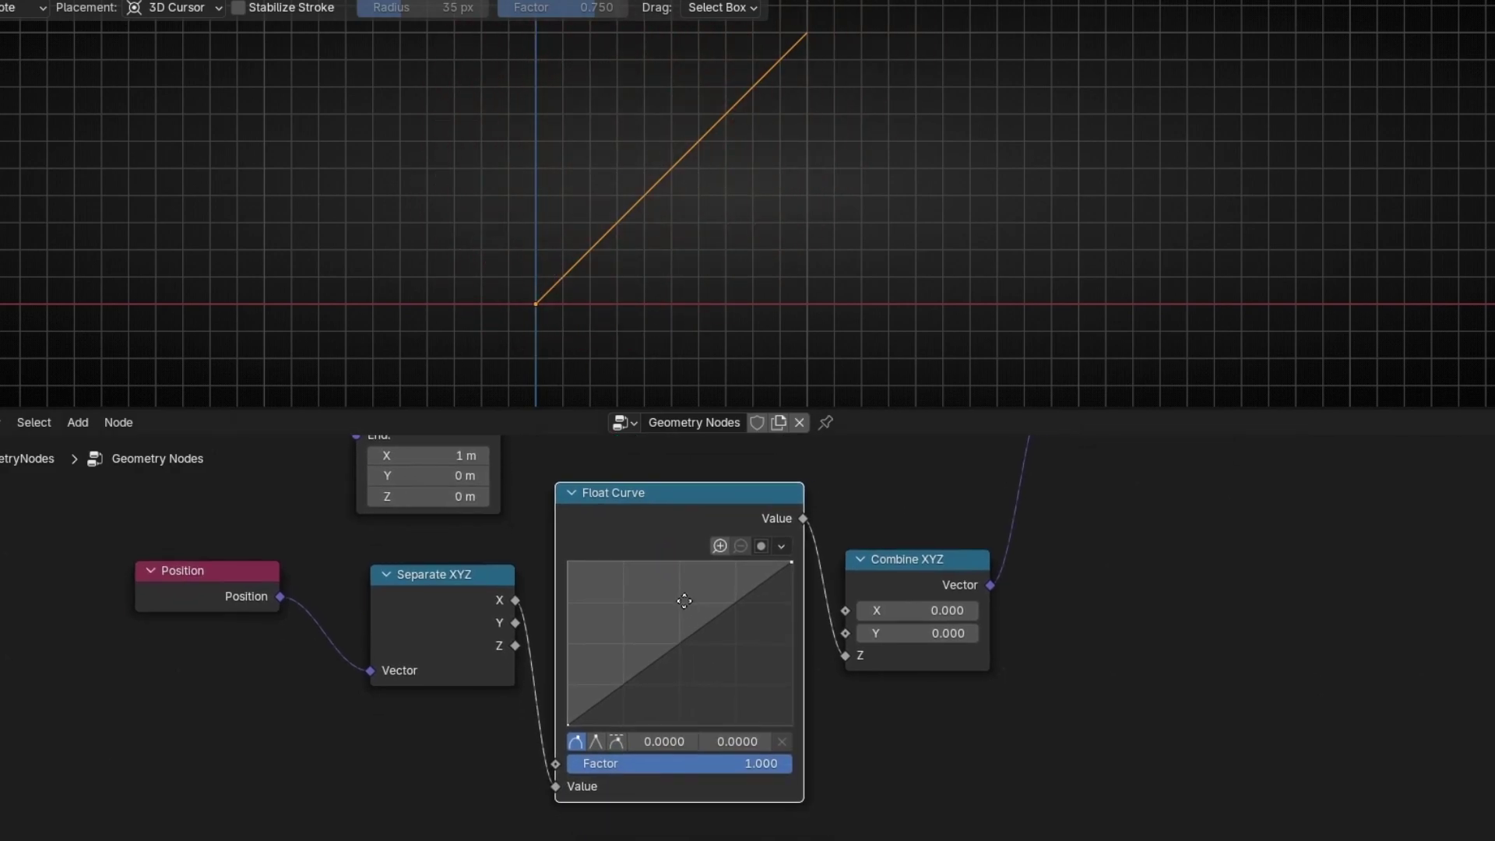
click(675, 644)
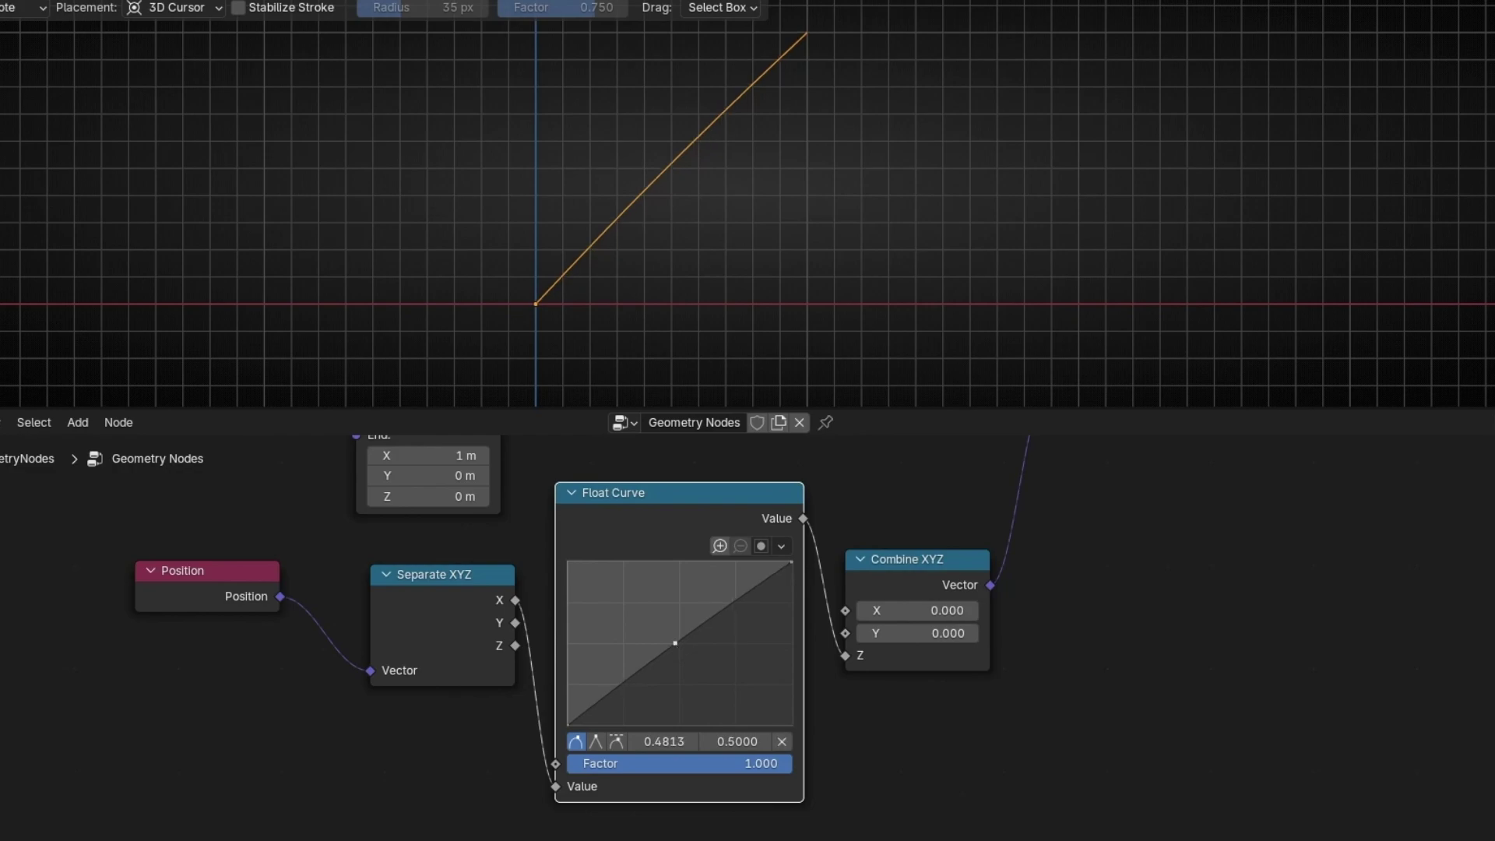
- Raise the Float Curve's middle control point into an upper peak and add a second, lower point at about 0.71, 0.54
drag(675, 643, 655, 621)
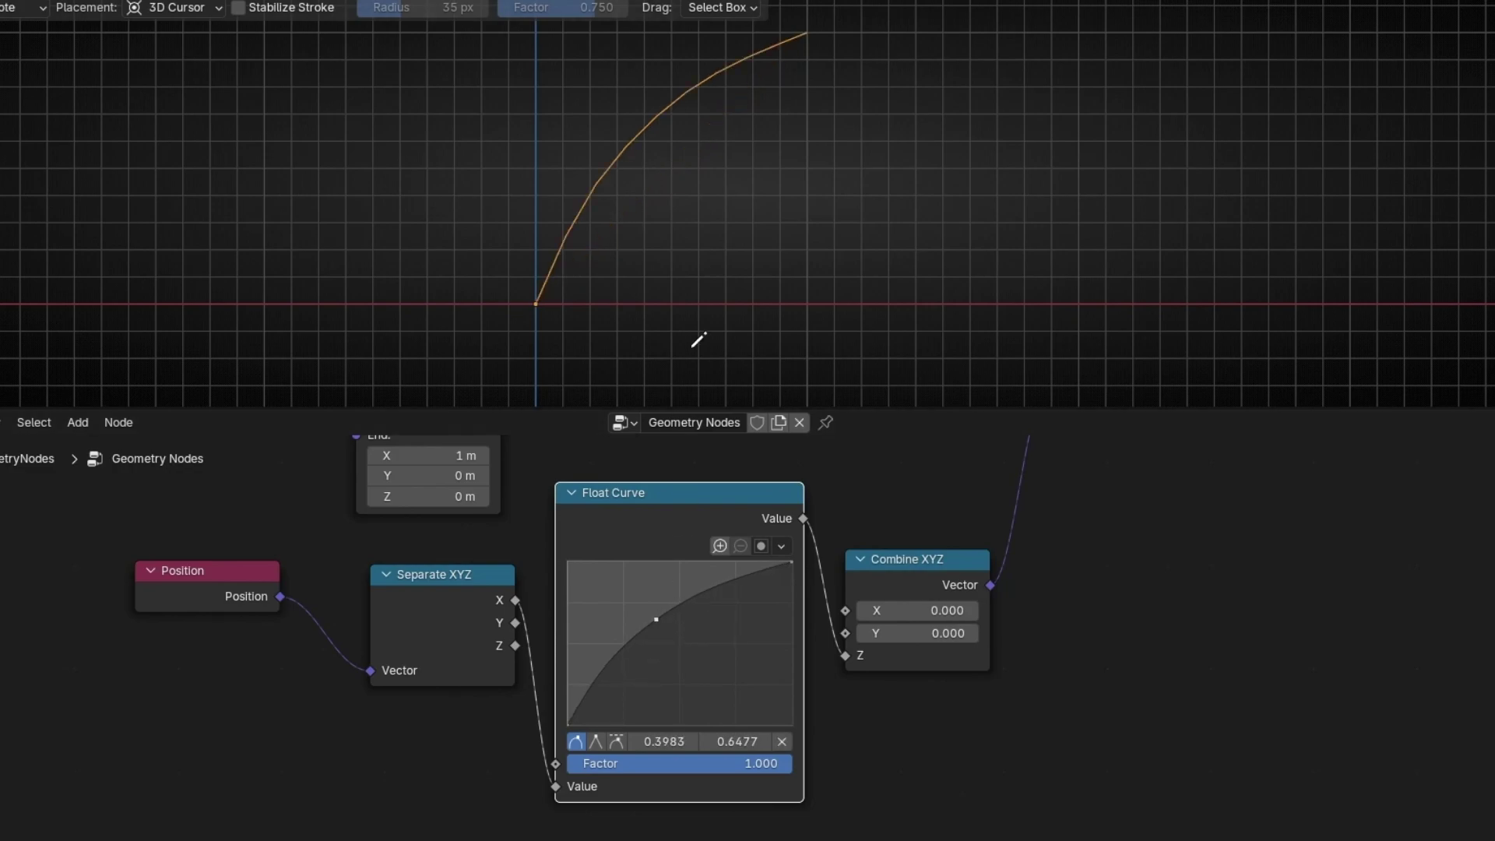
scroll(697, 270, down, 1)
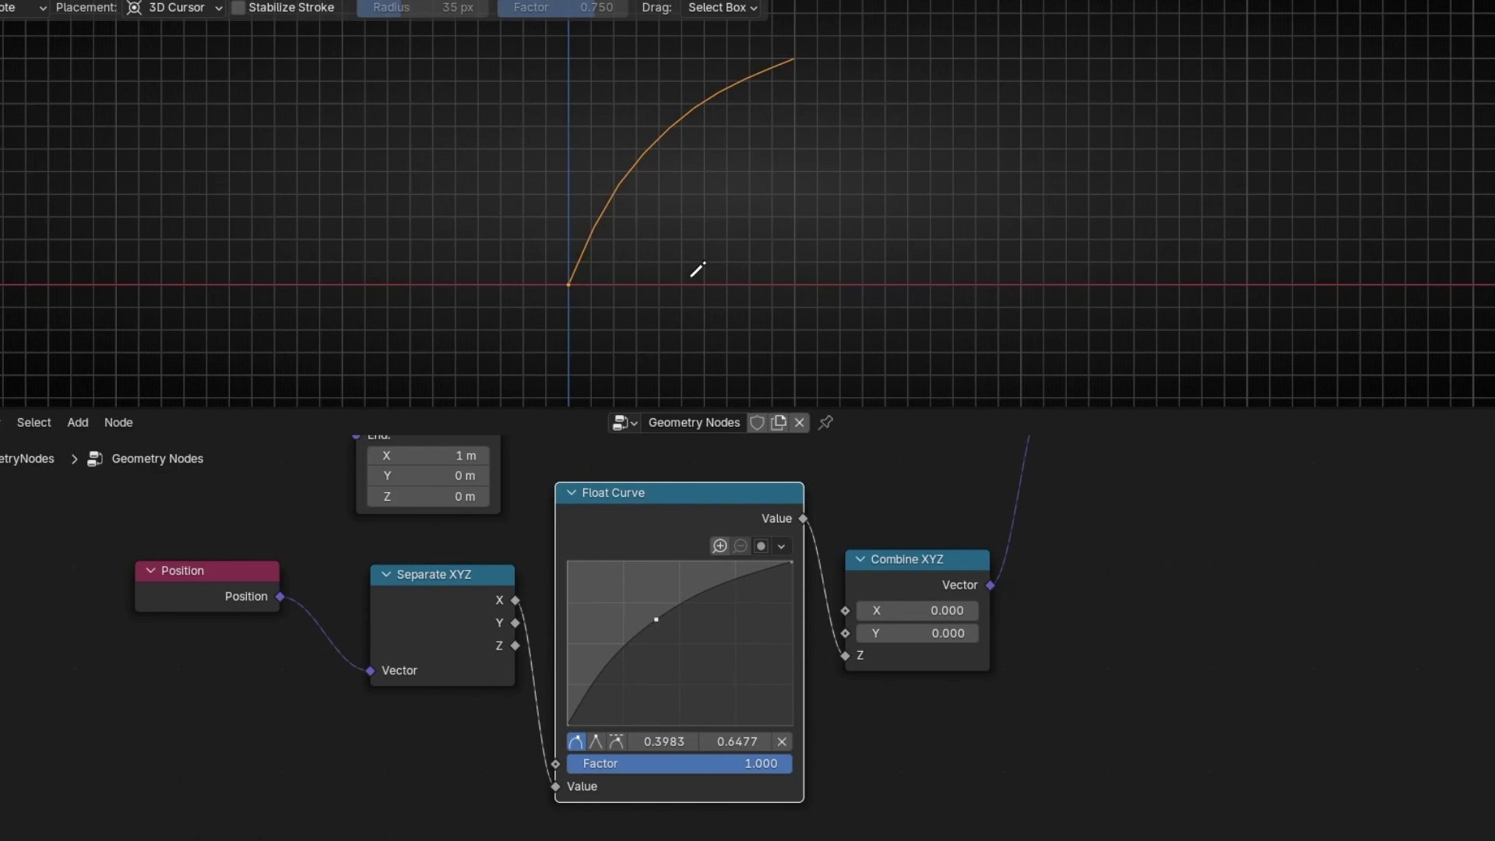
shift+middle_drag(698, 269, 678, 310)
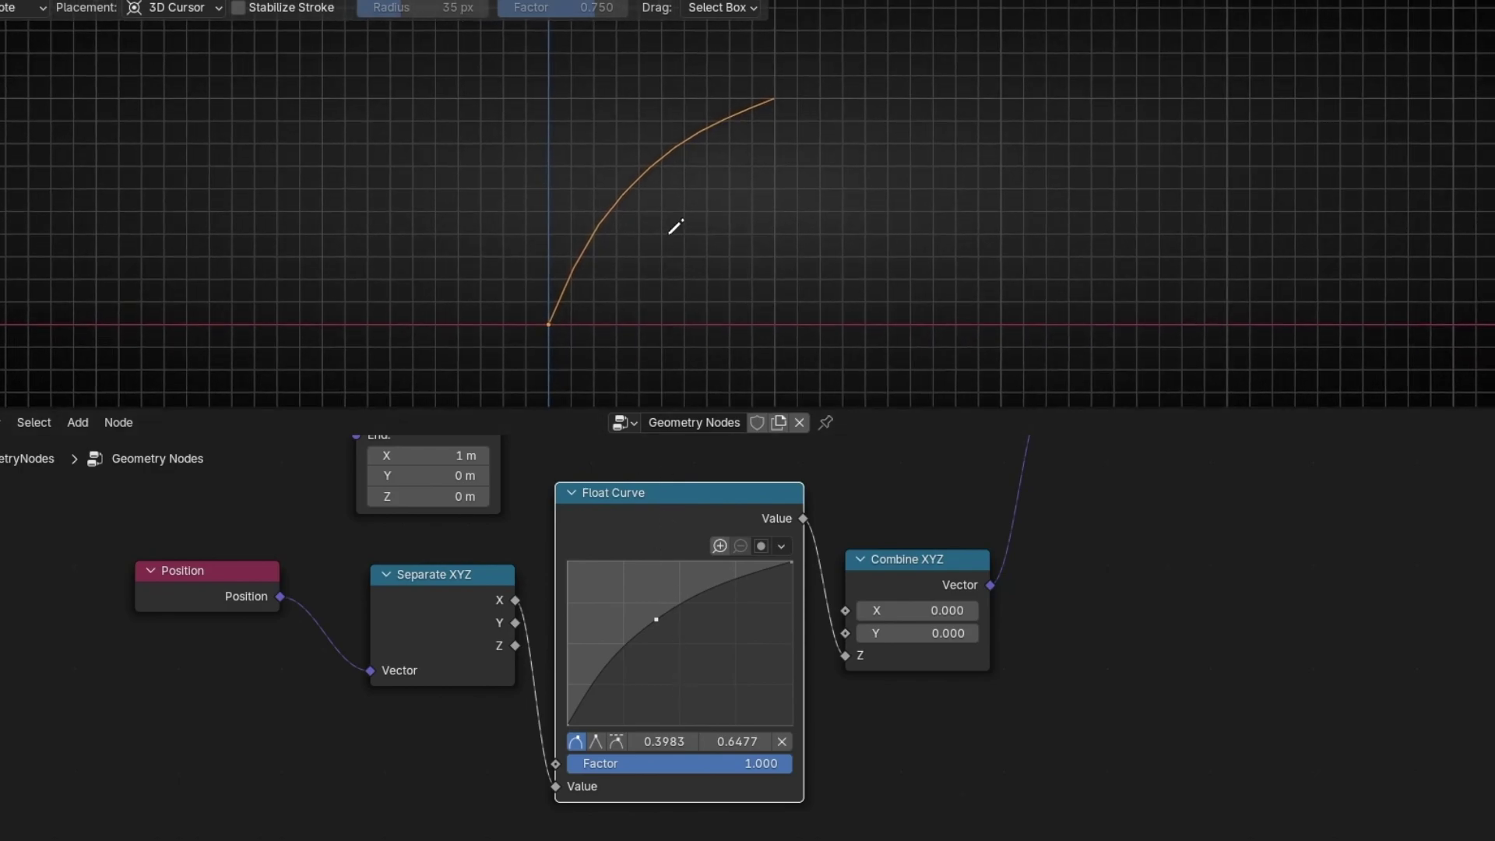
drag(657, 614, 720, 632)
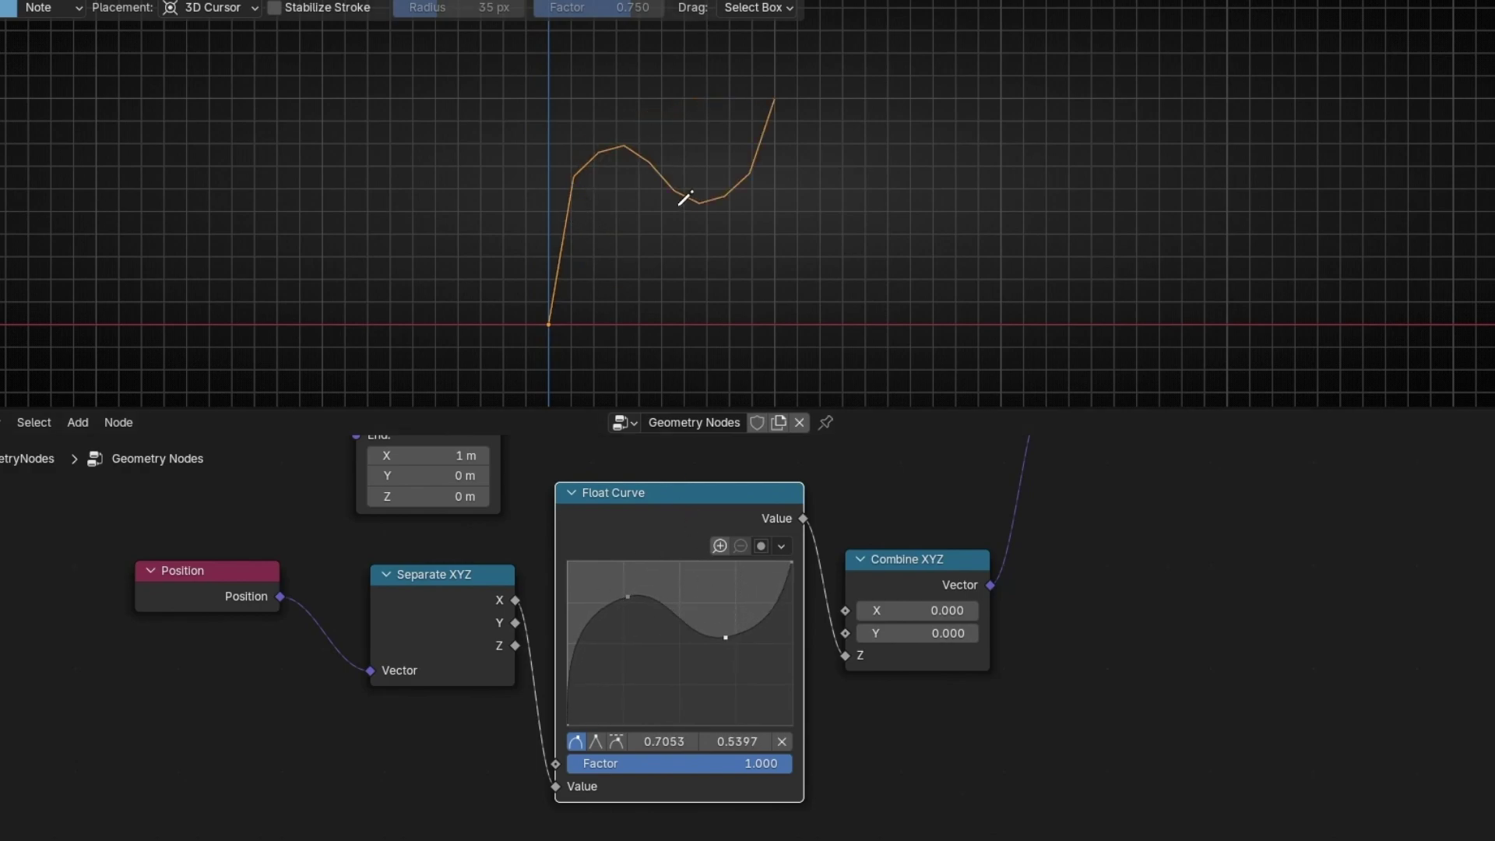
- Increase the curve resampling node's Count to 200 to smooth the line
scroll(711, 190, up, 3)
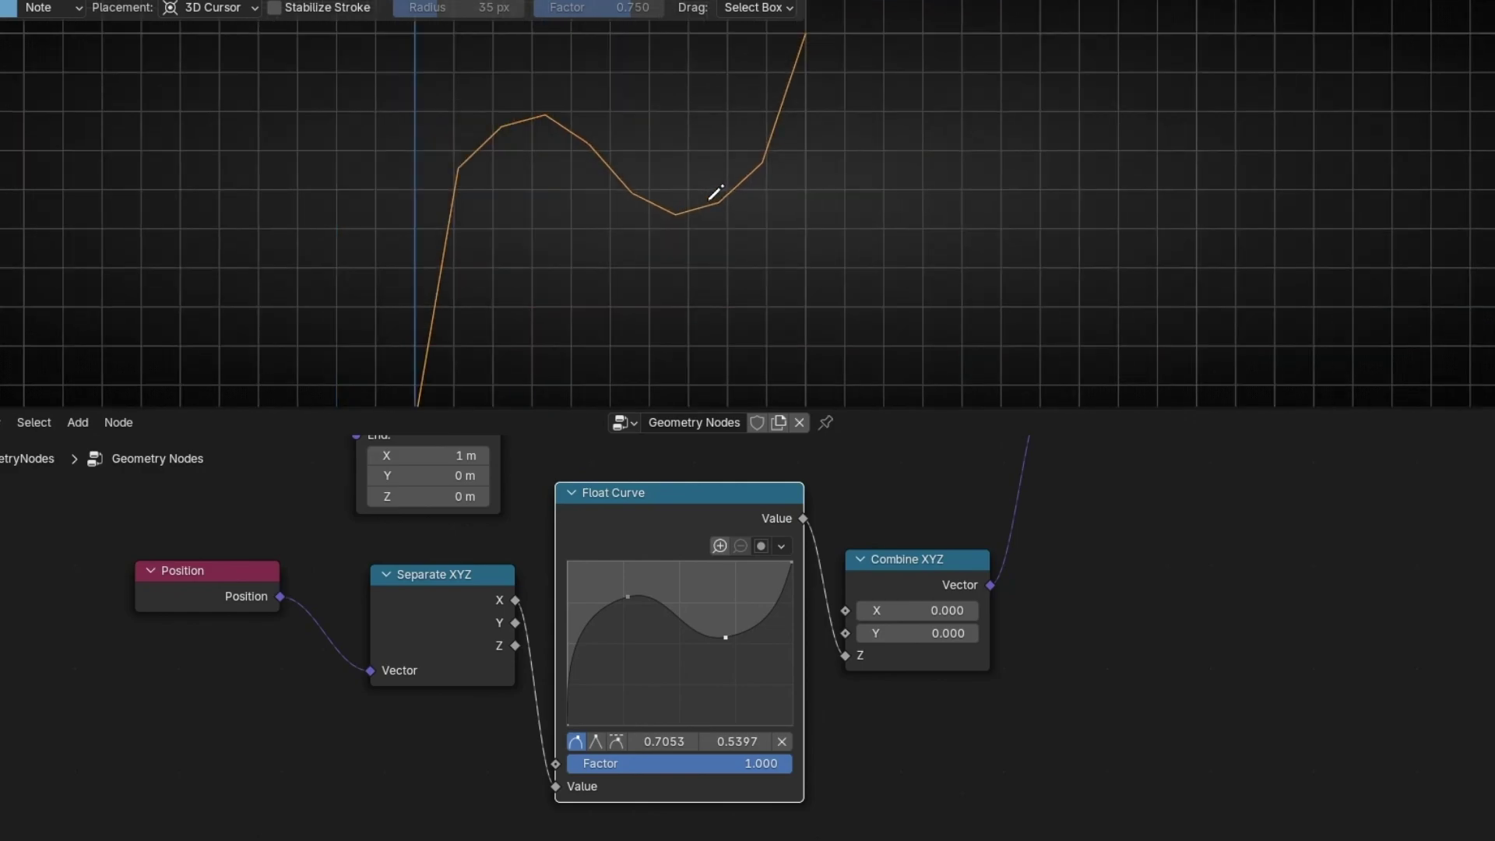
middle_drag(785, 456, 764, 610)
drag(657, 552, 697, 552)
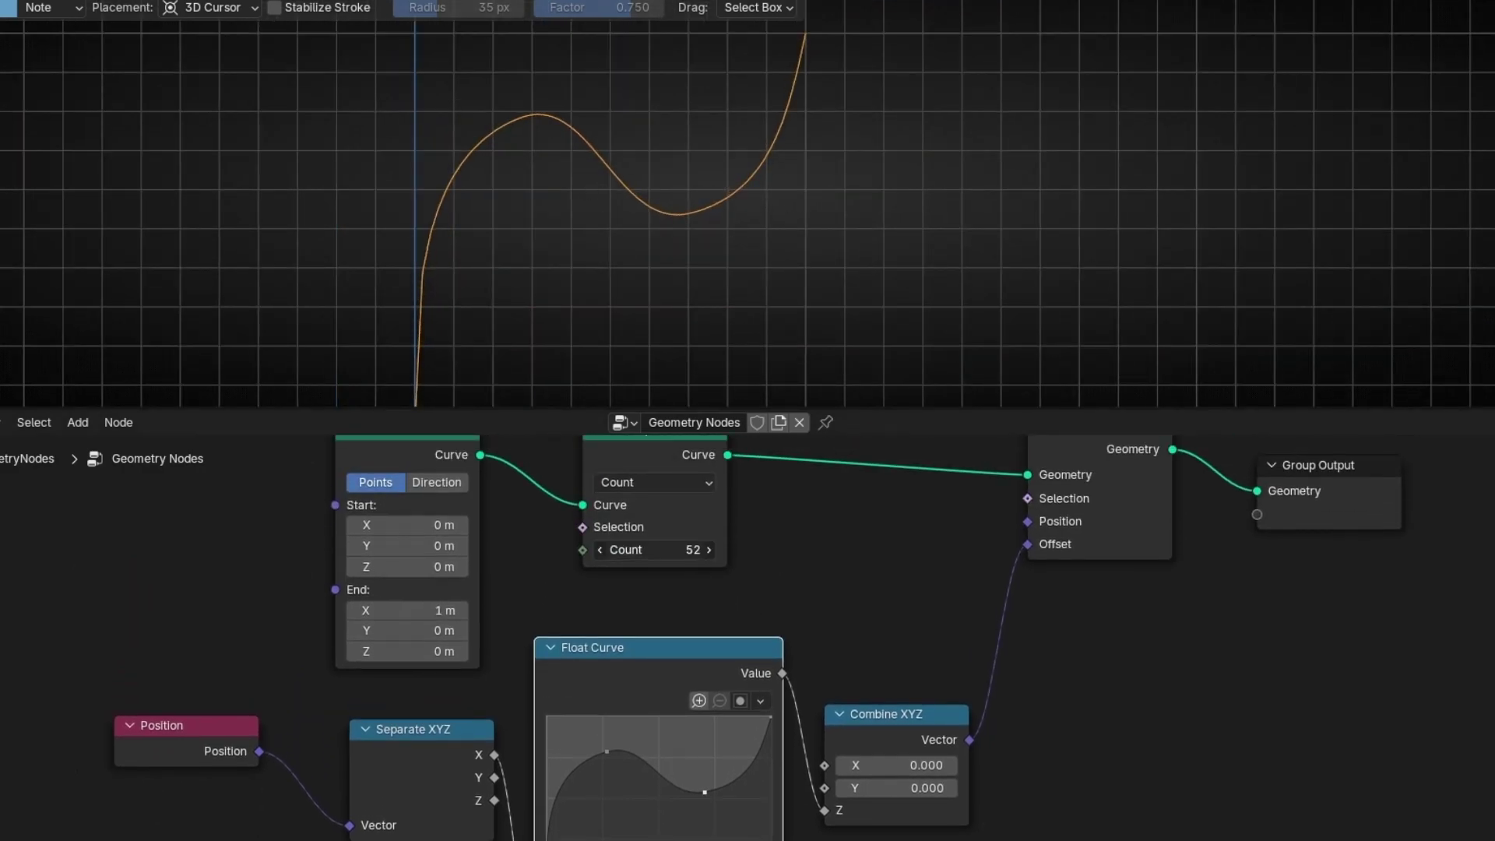
click(658, 554)
text(100)
key(Return)
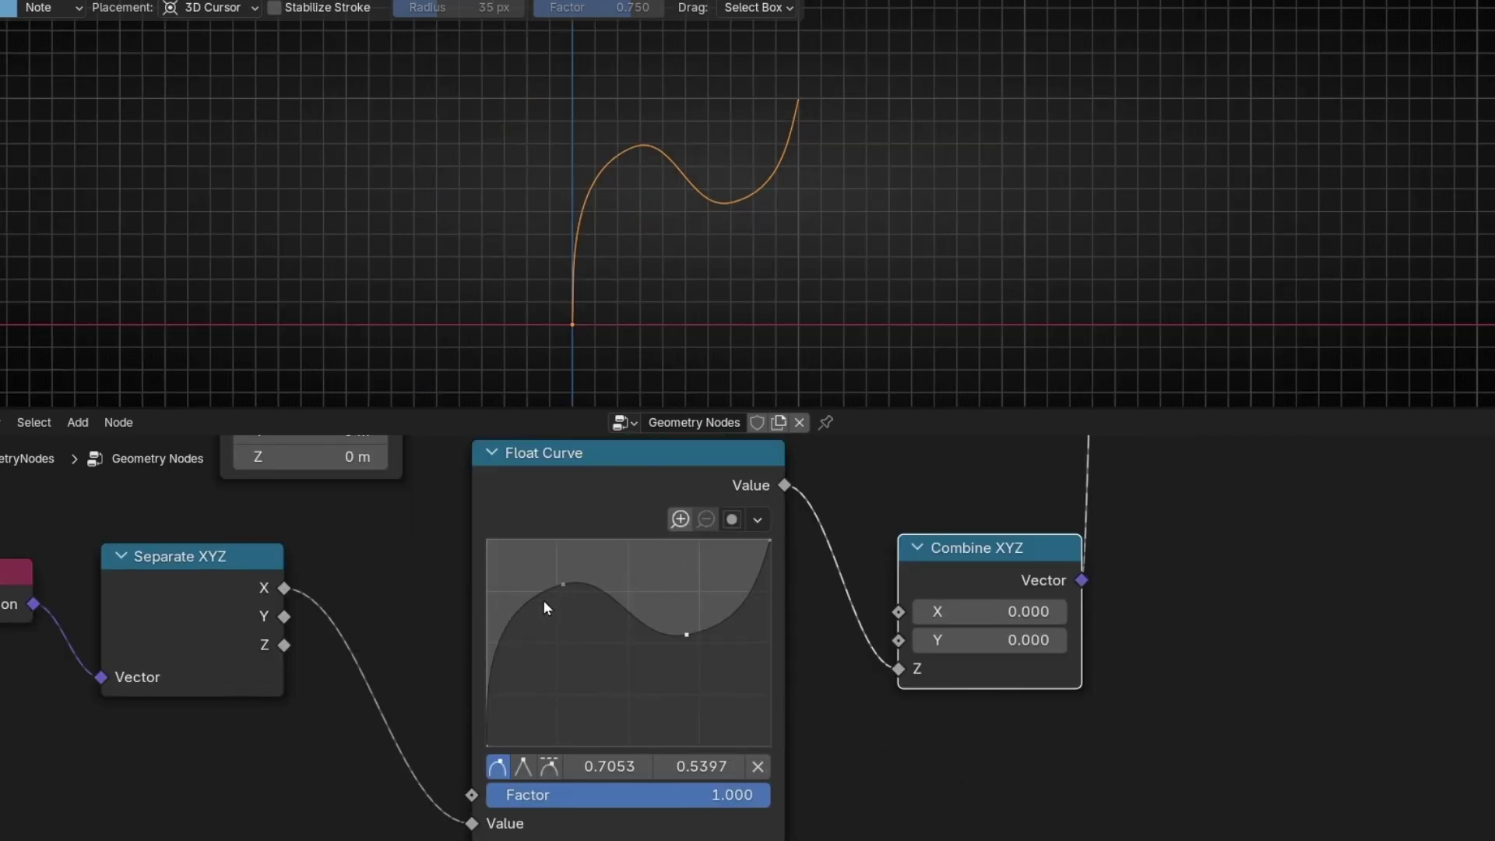
- Add a Float Curve control point at about 0.19, 0.22 and move the peak point to about 0.45, 0.81
drag(517, 625, 540, 703)
drag(568, 586, 618, 576)
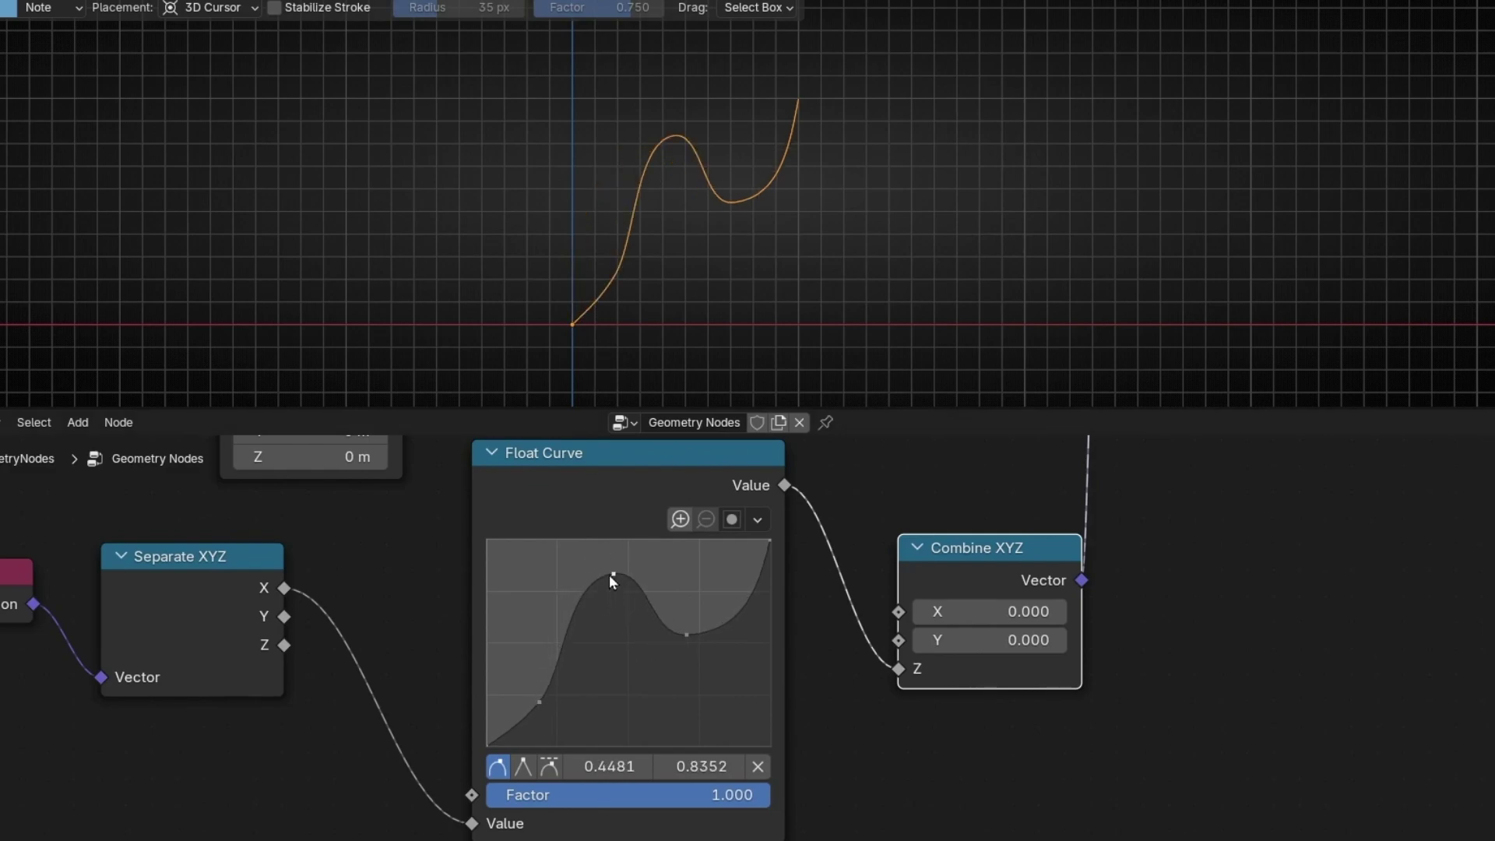
drag(612, 575, 613, 578)
- Give the Float Curve's three inner control points vector handles and delete the point at 0.1867, 0.2159
click(525, 768)
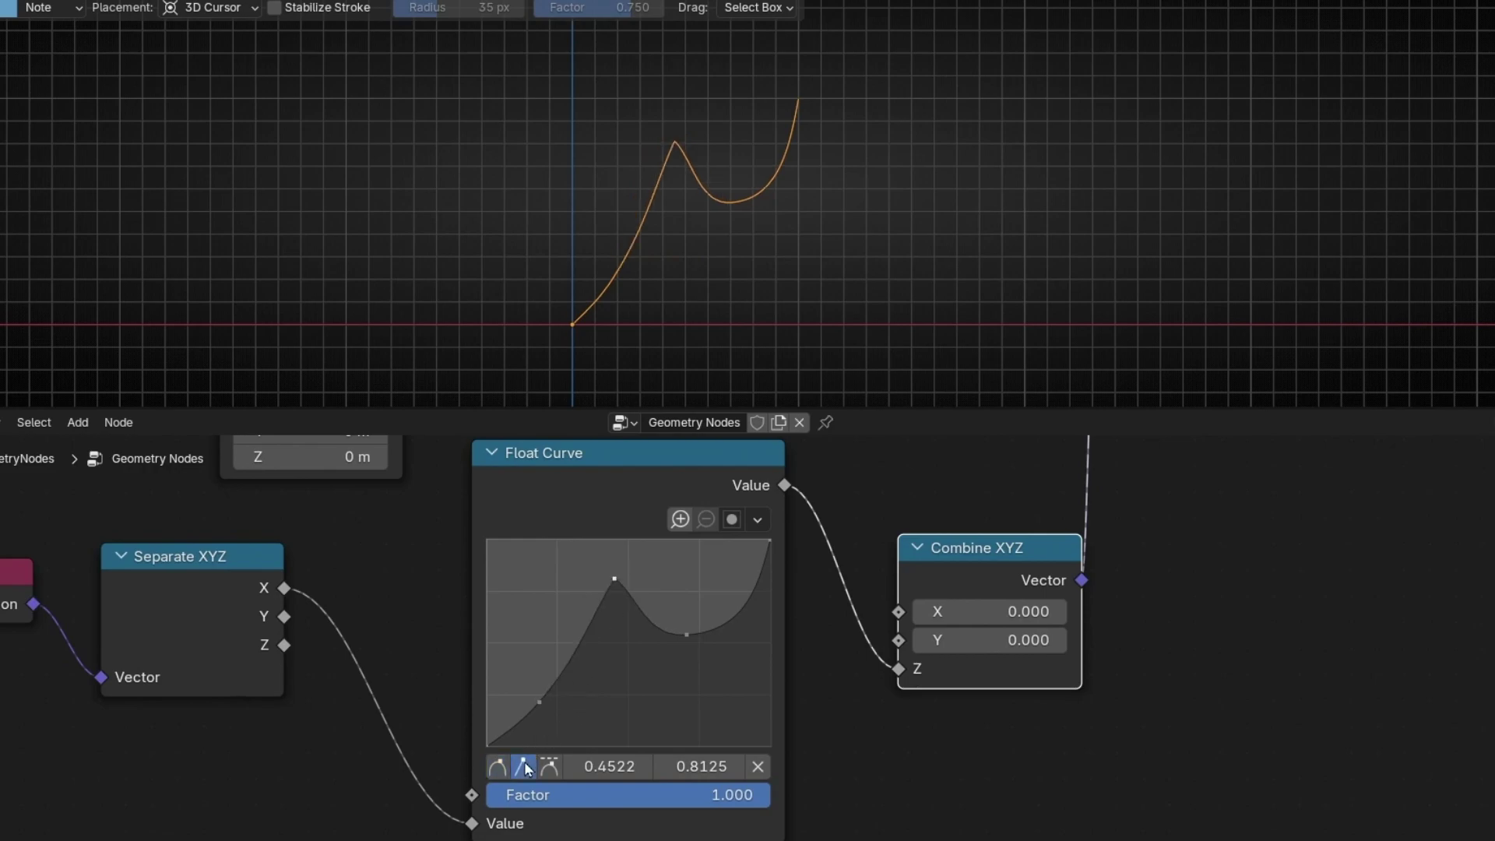
click(688, 635)
click(524, 767)
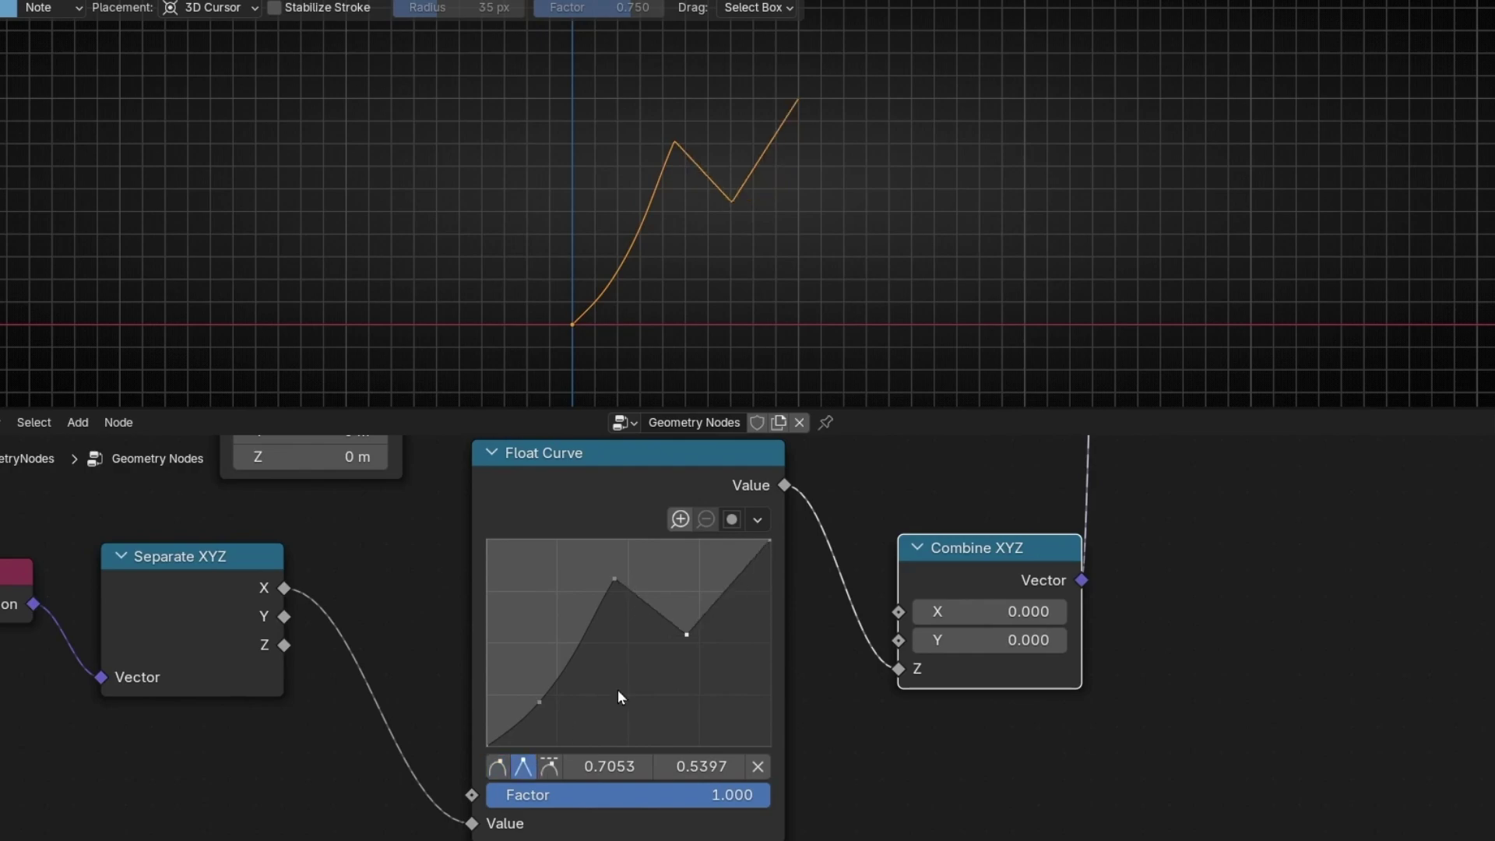
click(540, 702)
click(533, 767)
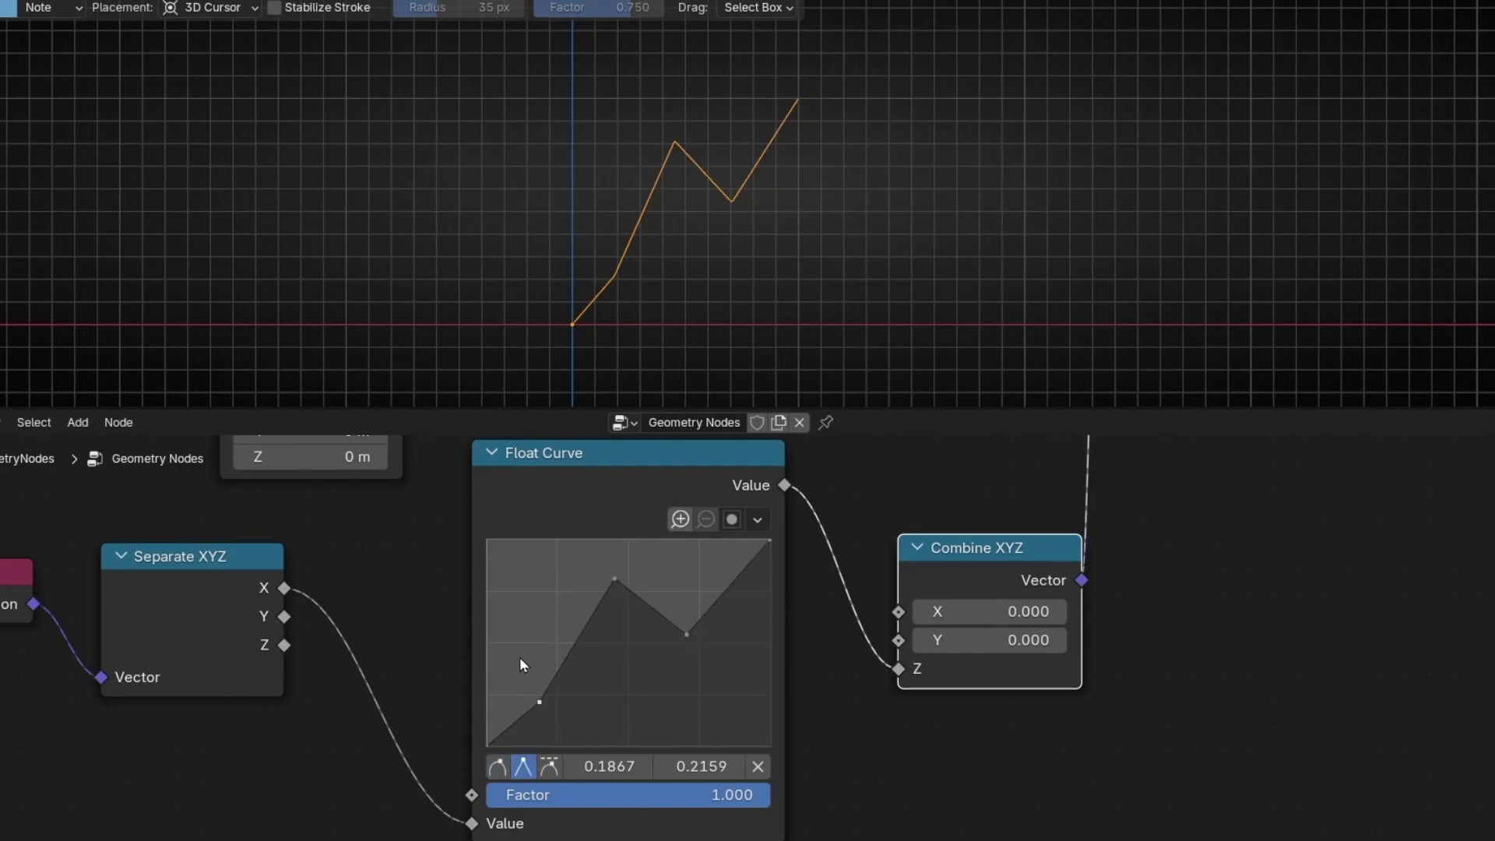
click(758, 767)
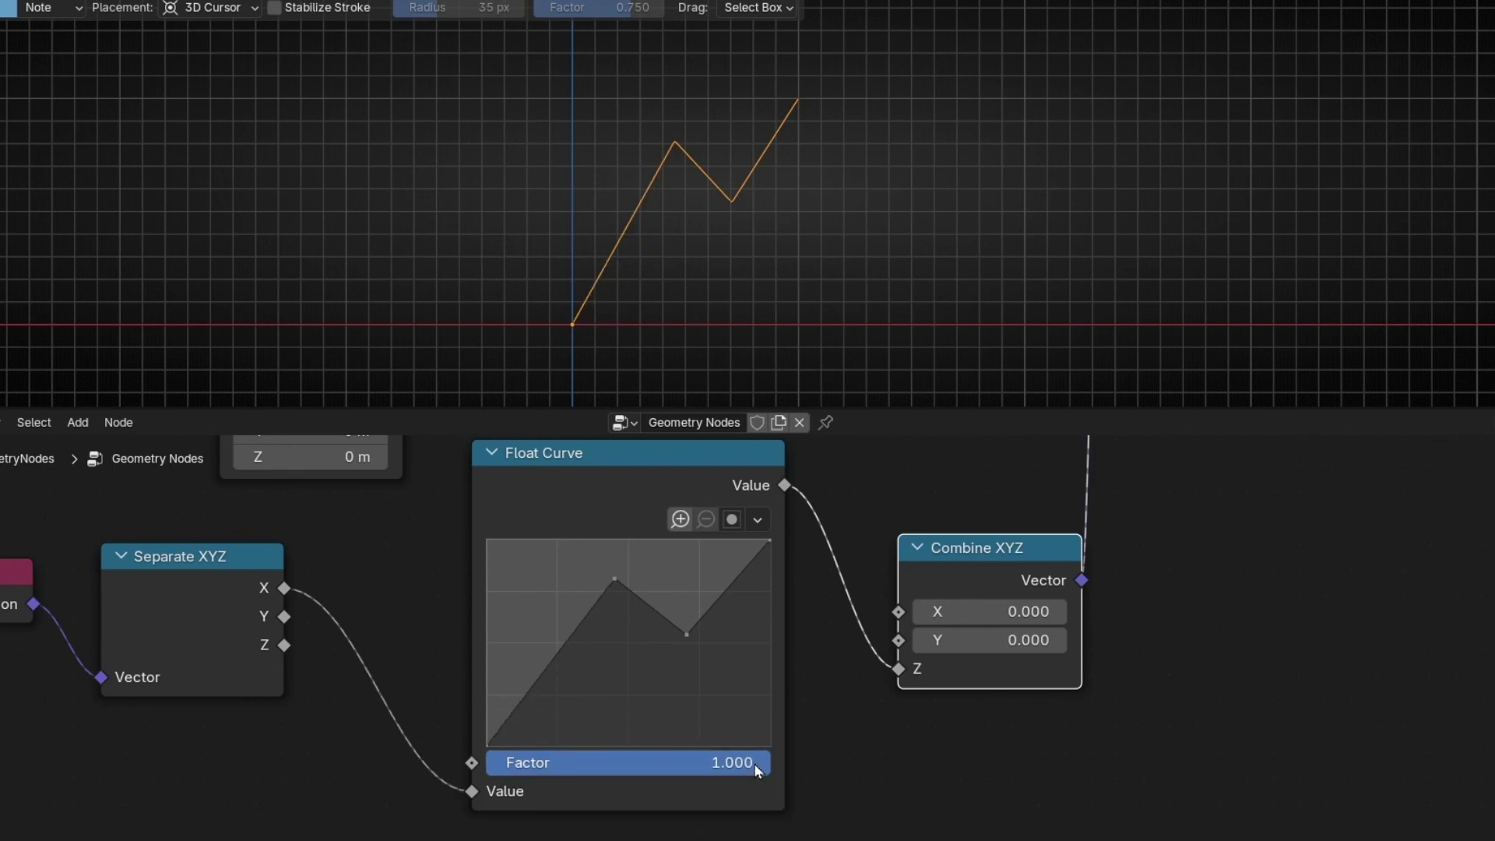
- Try the Float Curve's peak point at 0.3822, 0.8925 with a smooth auto handle, and undo its position change
click(615, 579)
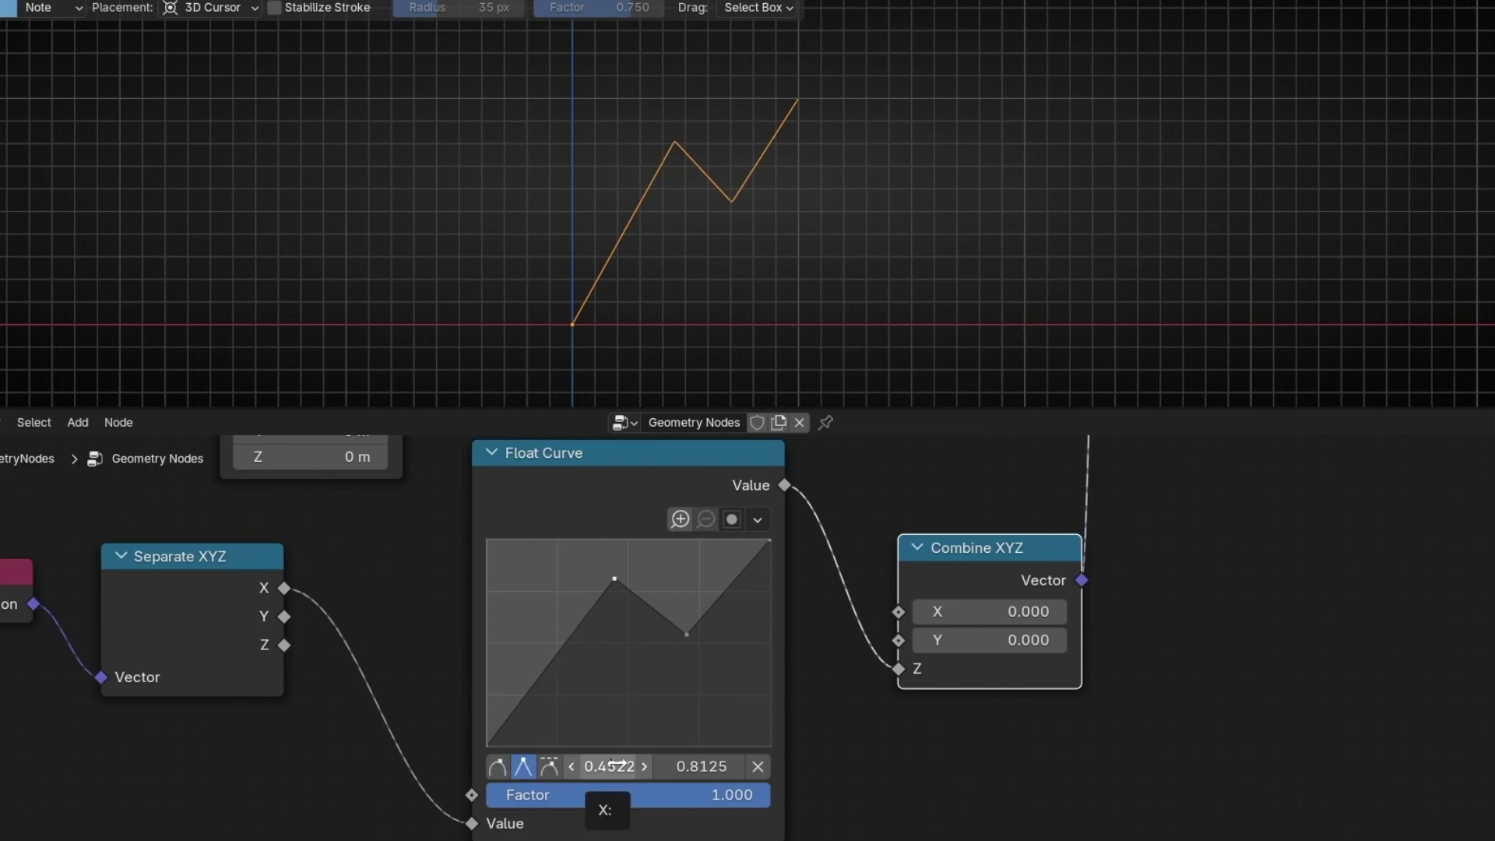
mouse_move(618, 759)
mouse_down()
mouse_move(589, 760)
mouse_move(640, 759)
mouse_move(602, 760)
mouse_up()
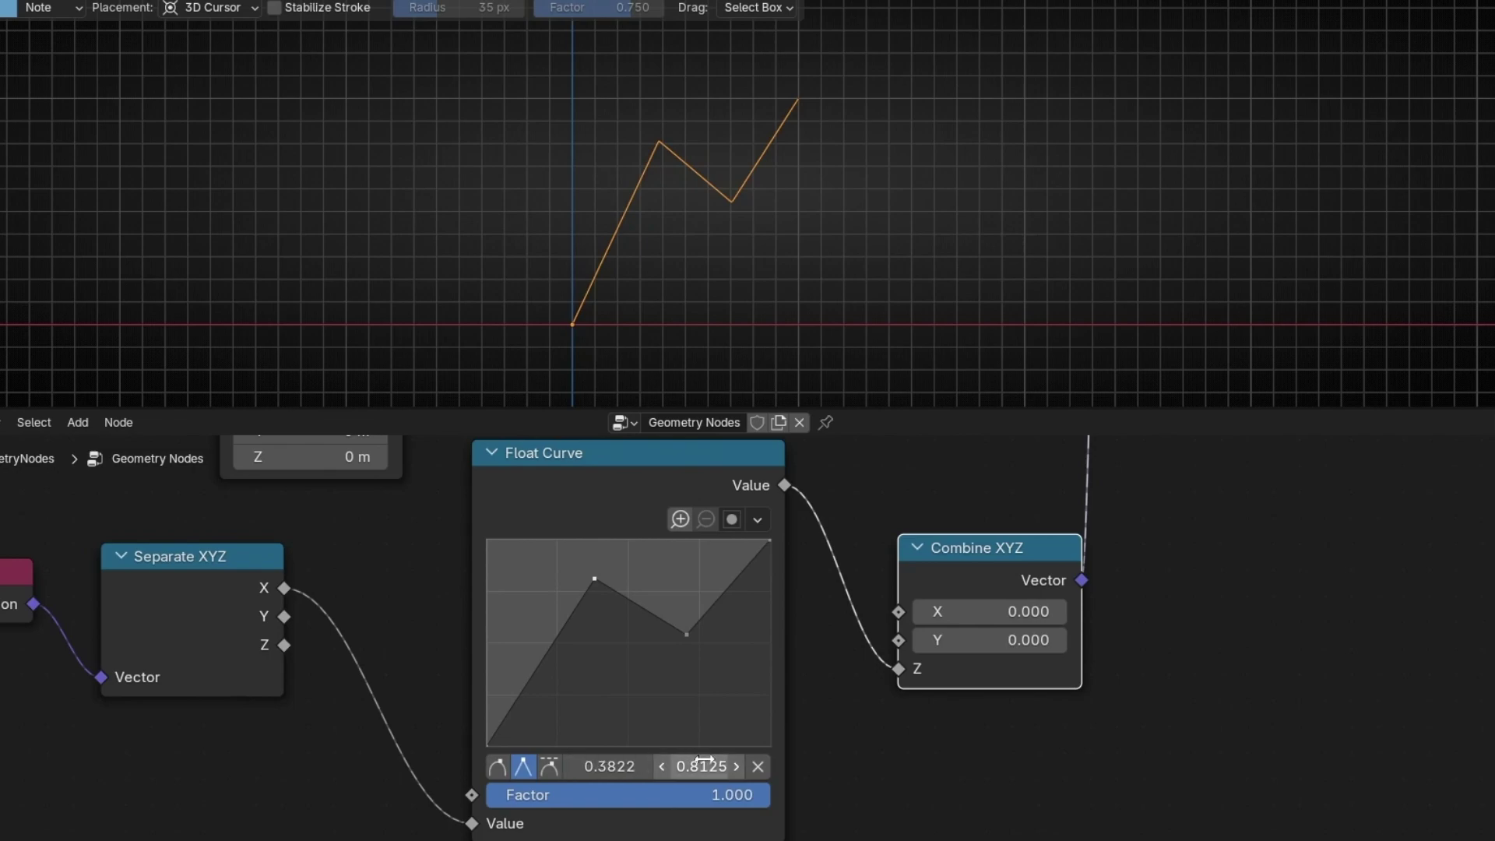
mouse_move(701, 767)
mouse_down()
mouse_move(745, 766)
mouse_move(553, 766)
mouse_move(719, 767)
mouse_up()
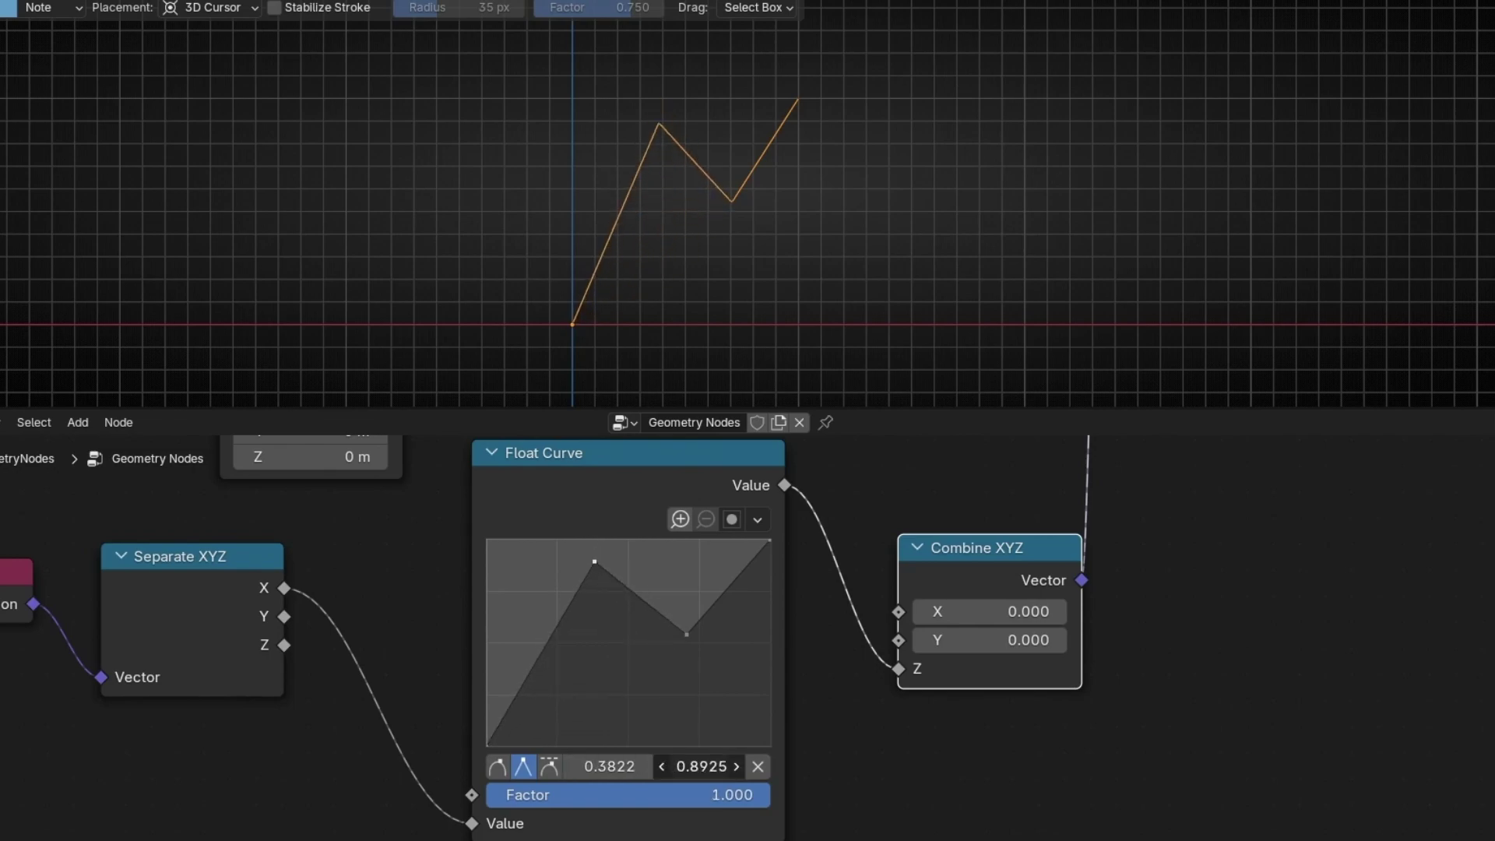
click(499, 767)
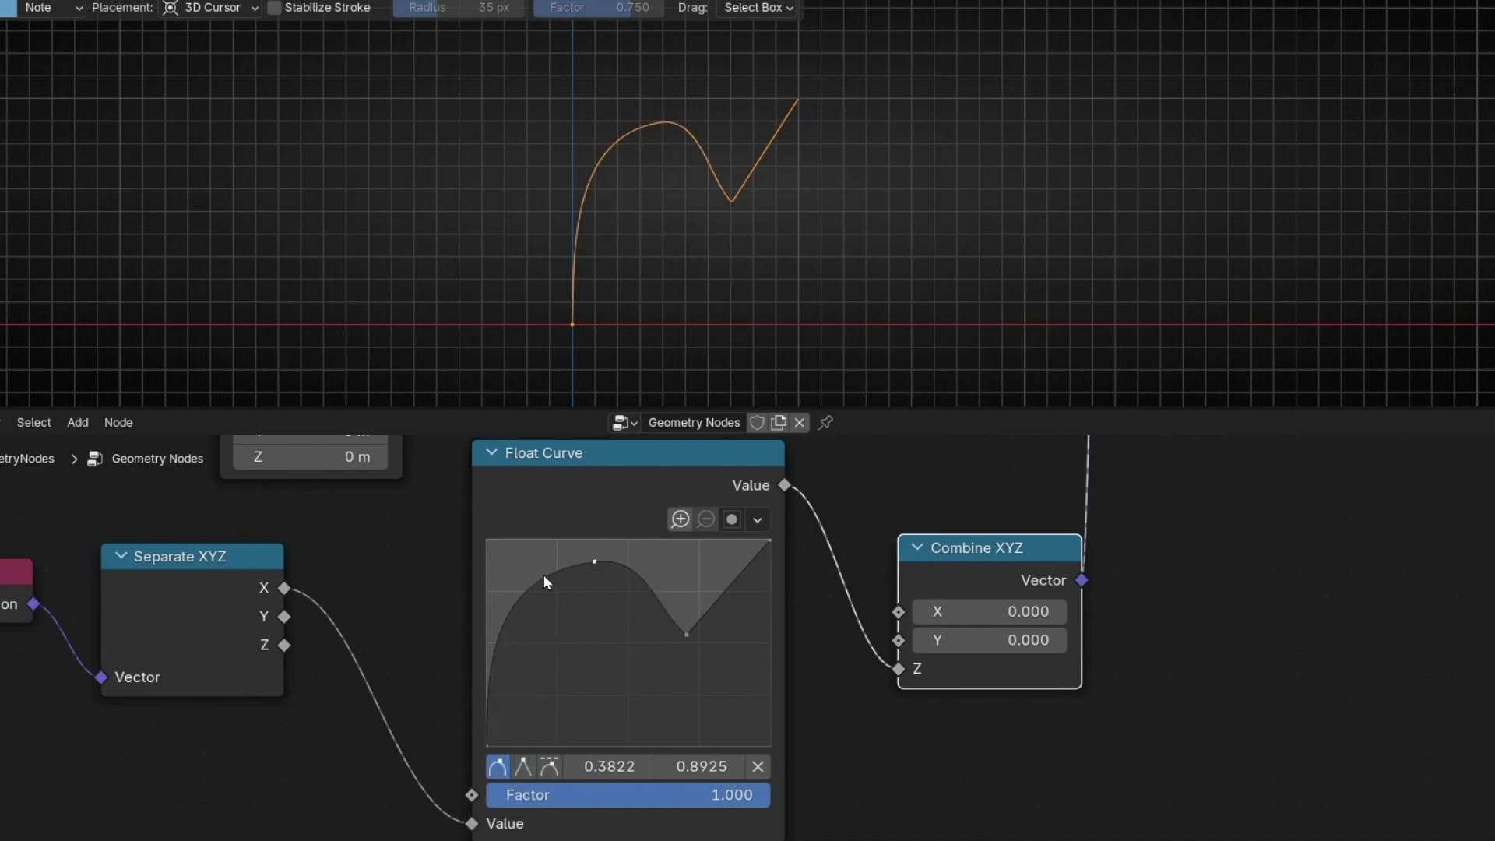
key(ctrl+z)
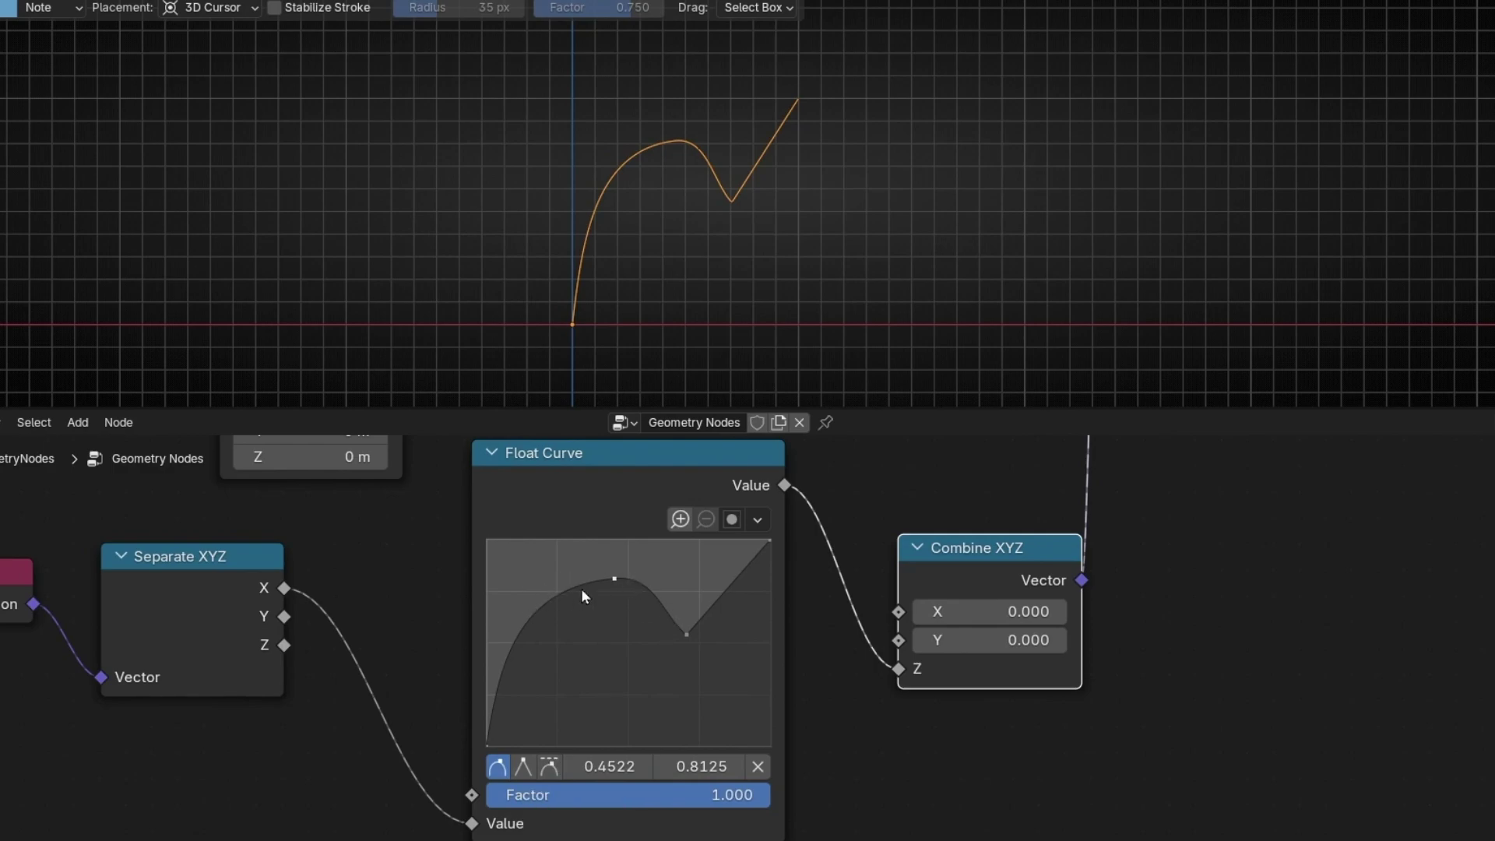
- Set both inner control points of the Float Curve to auto clamped handles
click(554, 764)
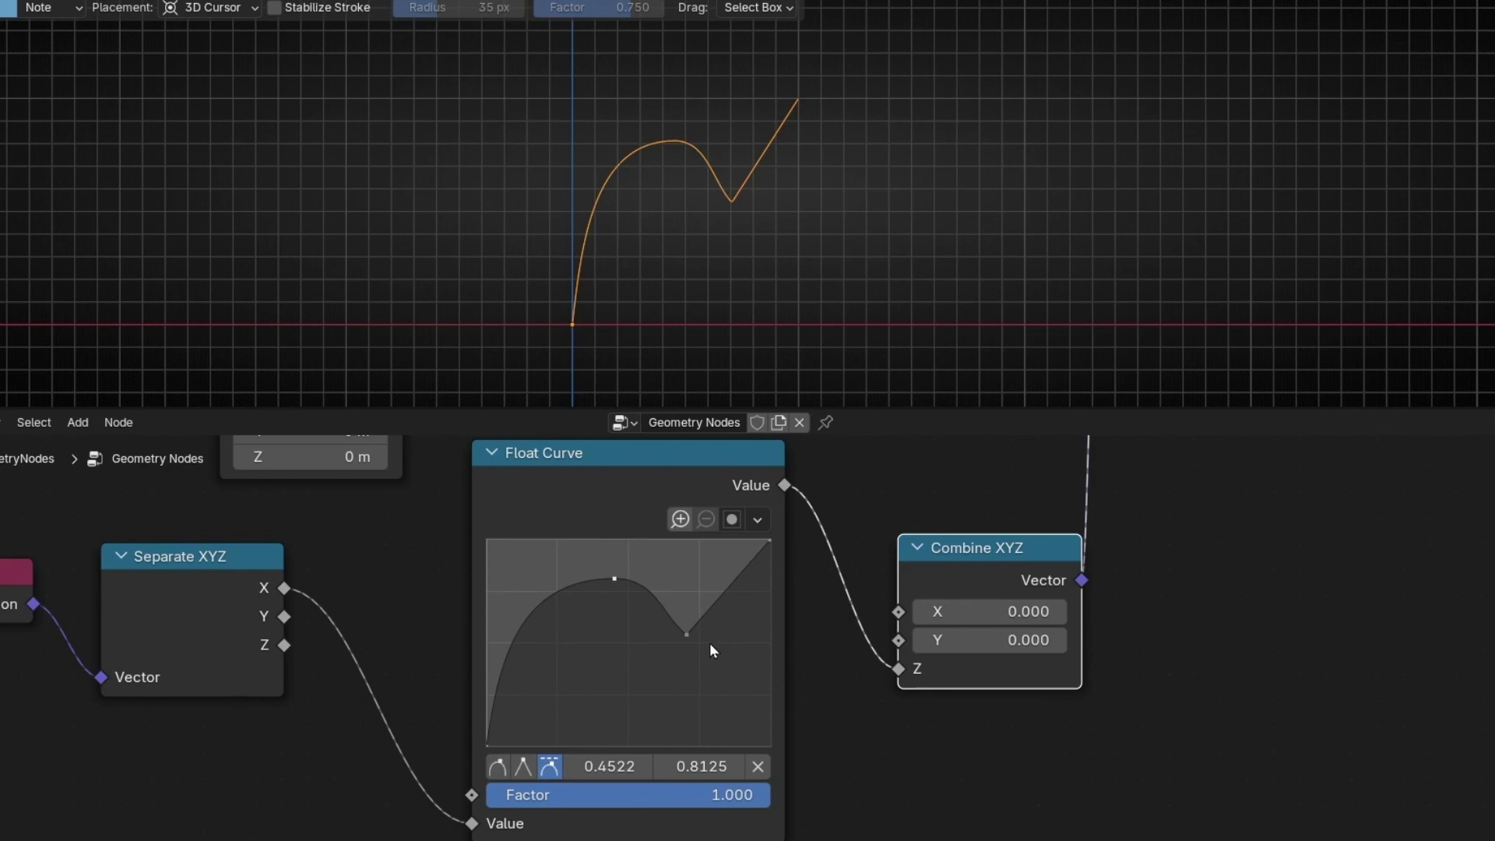
click(687, 636)
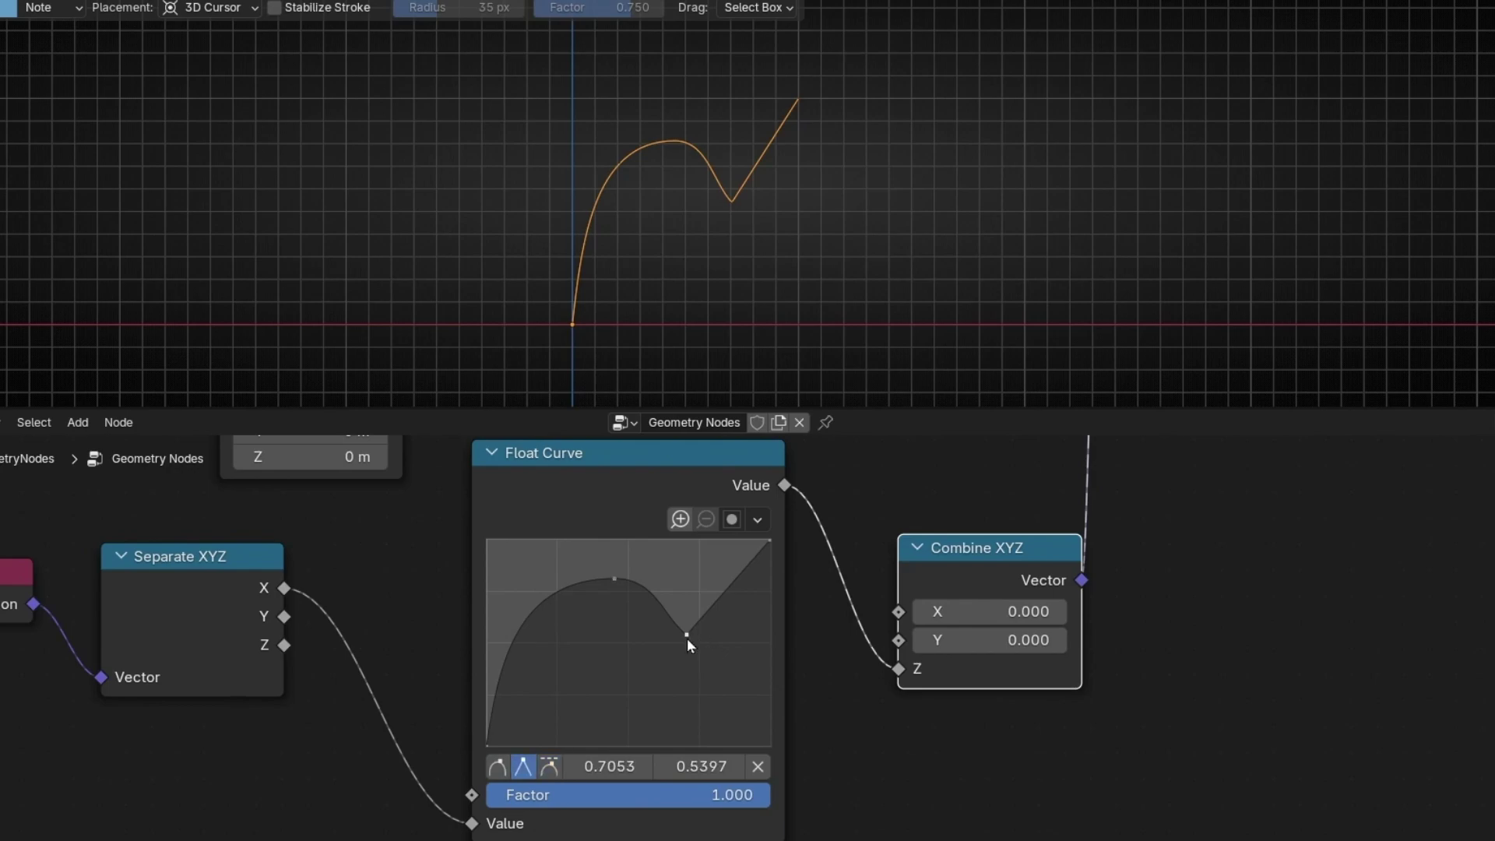
click(550, 766)
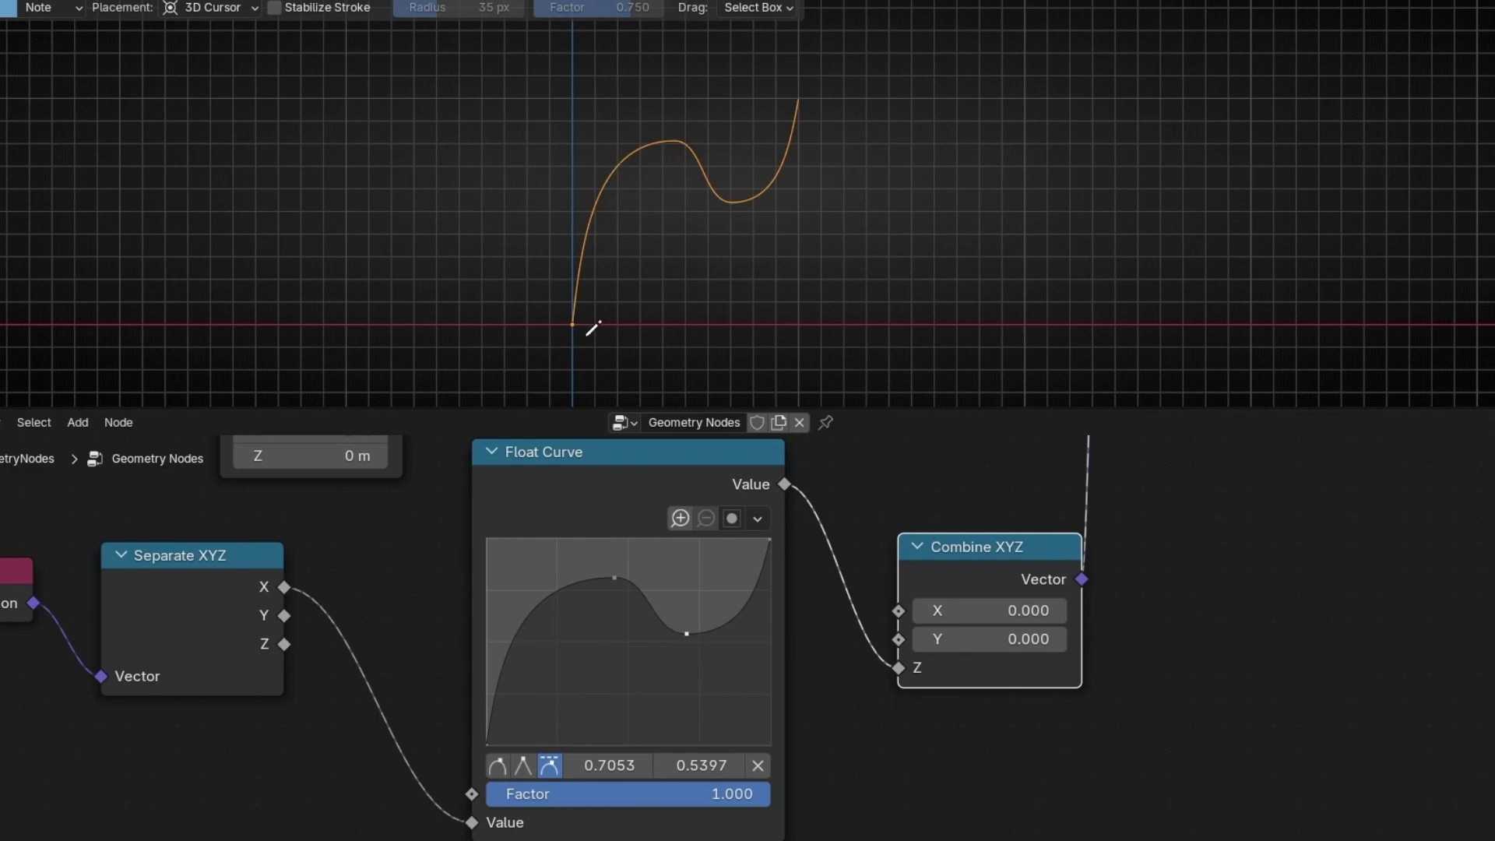
- Annotate the regions beyond the curve's start and end in the viewport, and erase the strokes
drag(575, 329, 343, 324)
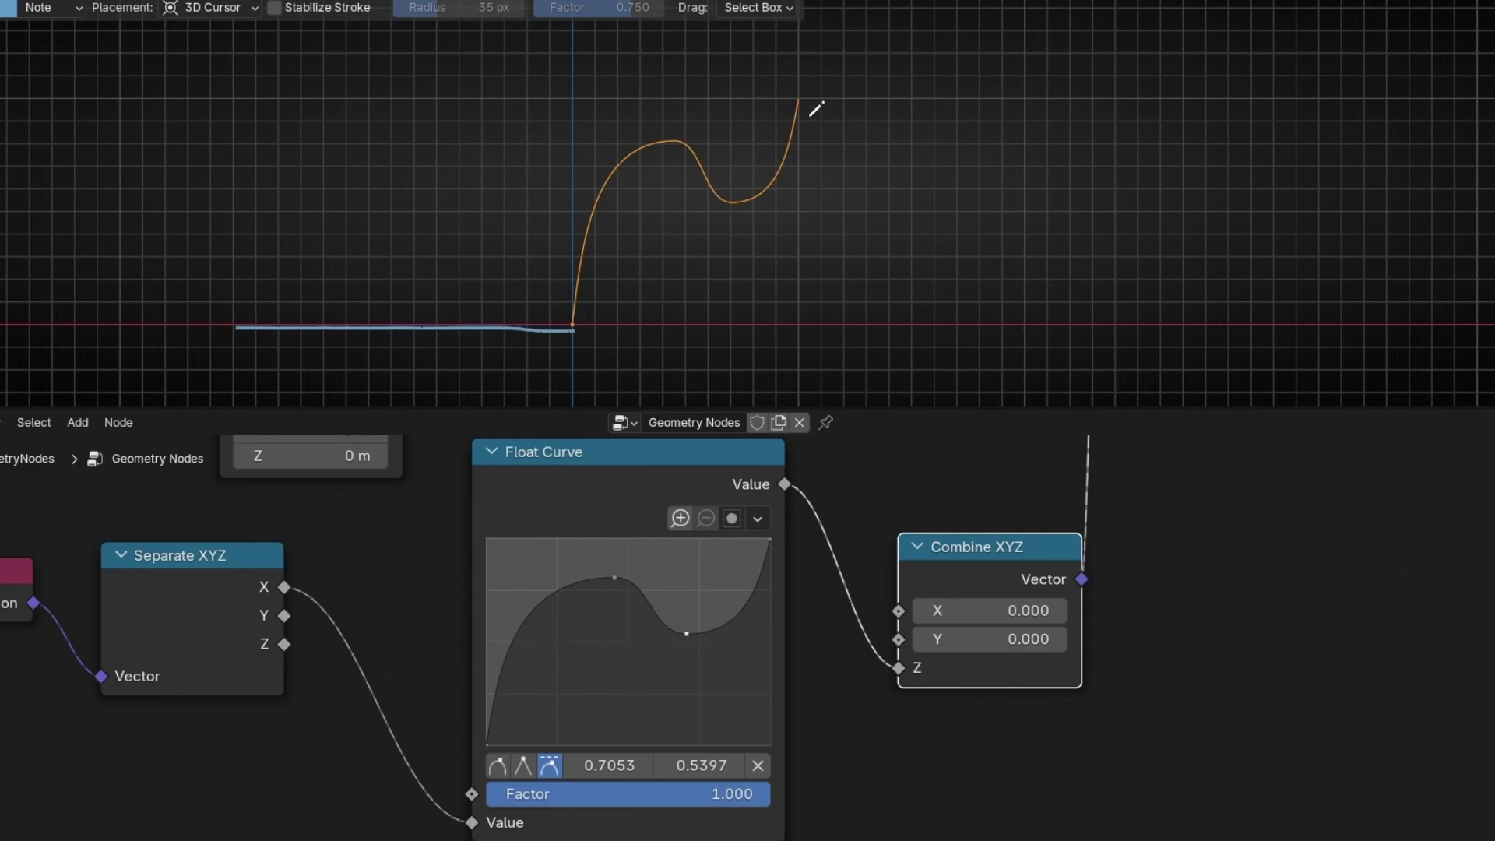
mouse_move(807, 95)
mouse_down()
mouse_move(1158, 93)
mouse_move(1118, 140)
mouse_move(287, 233)
mouse_move(293, 250)
mouse_up()
- Set the line's End X to 2 m
mouse_move(349, 561)
middle_down()
mouse_move(501, 659)
mouse_move(527, 795)
middle_up()
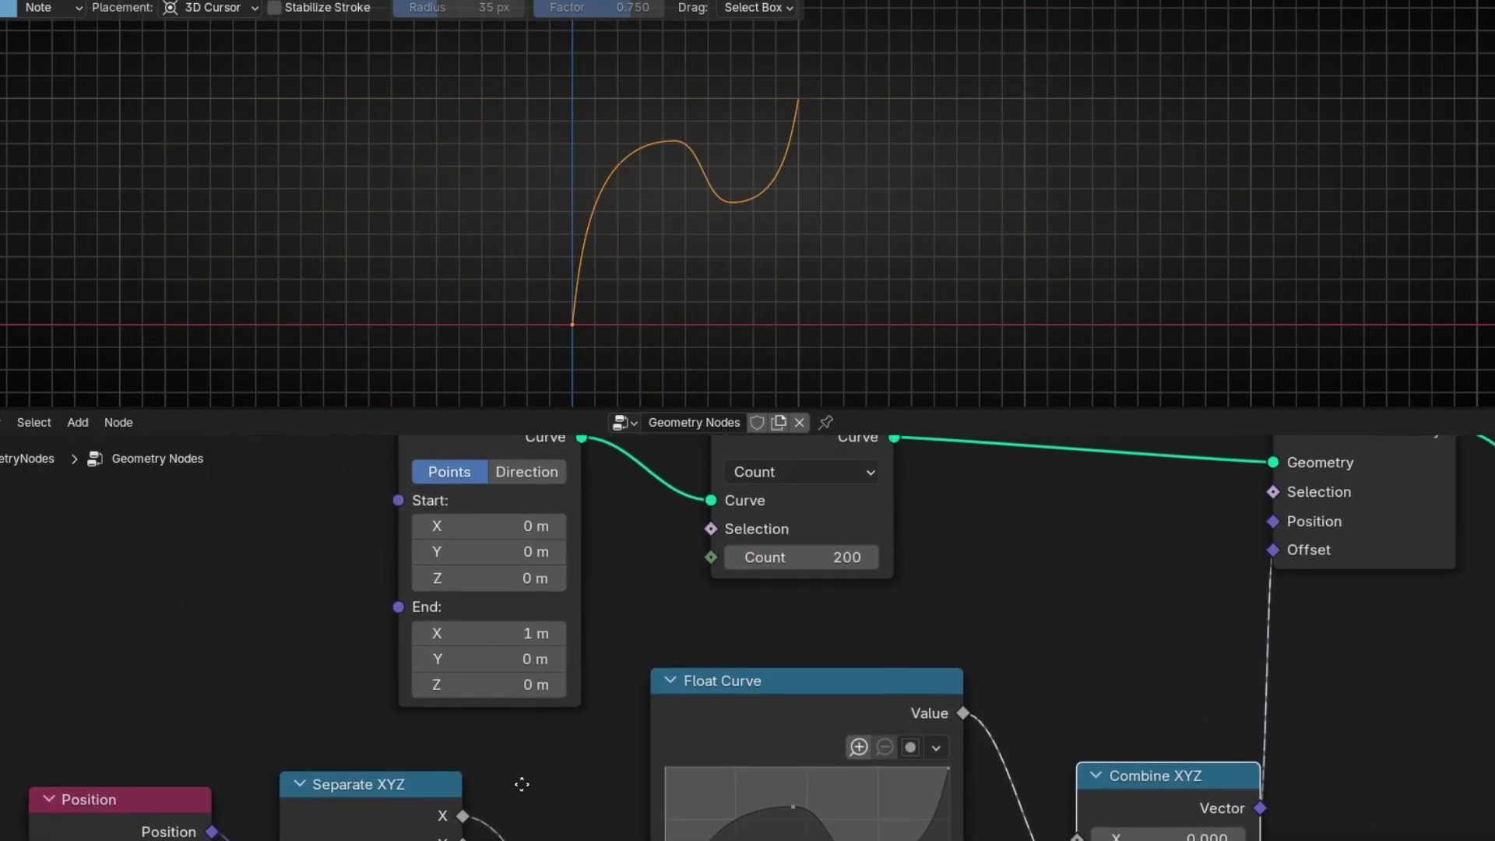
click(500, 639)
text(2)
key(Return)
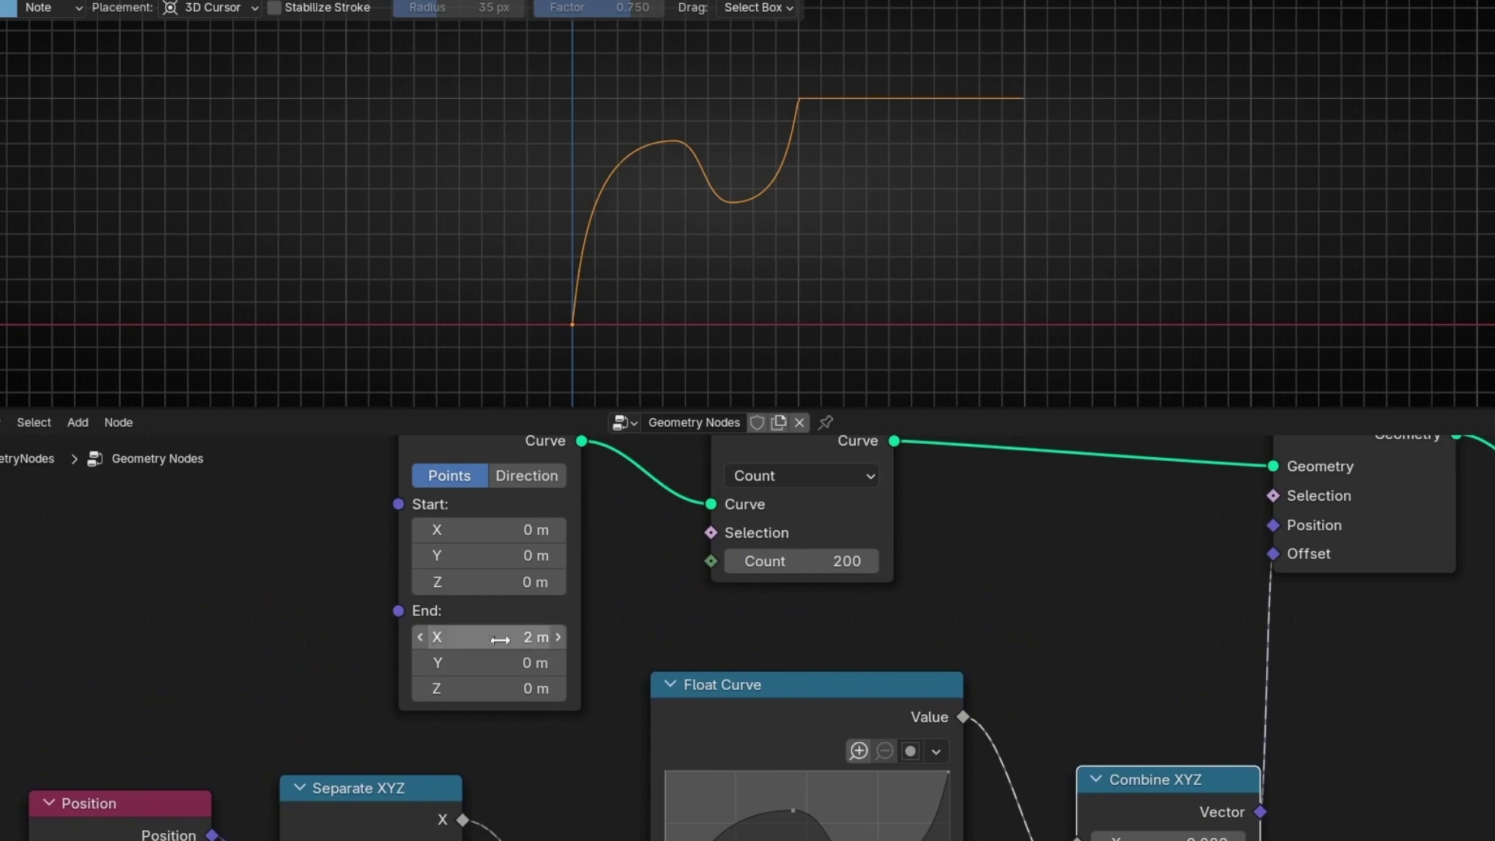
- Annotate the positive X span beneath the curve with a line and "2 X", and underline the negative X span
drag(558, 334, 1032, 333)
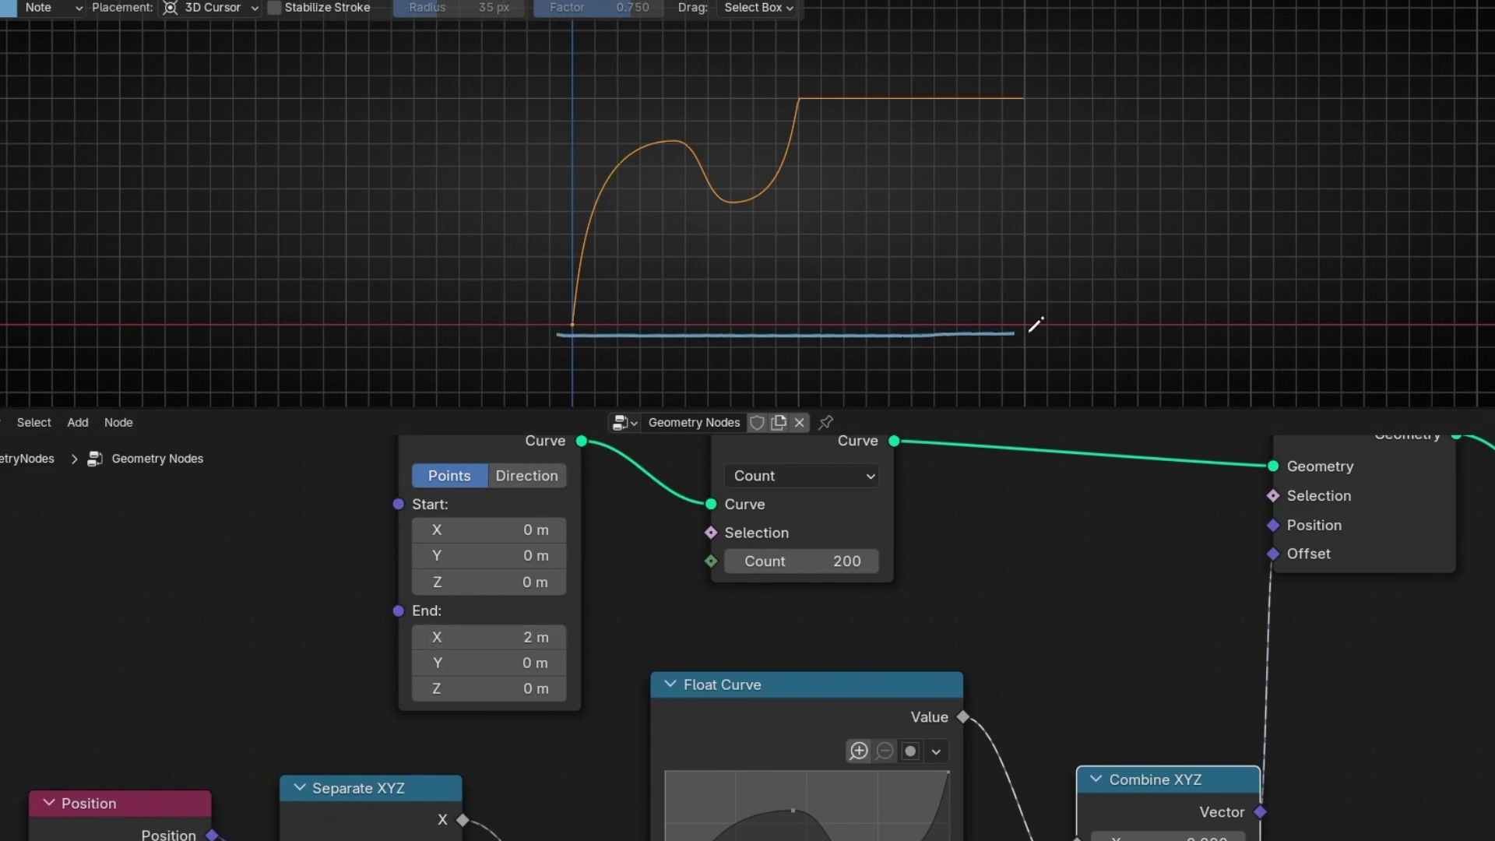
mouse_move(771, 287)
mouse_down()
mouse_move(853, 317)
mouse_move(855, 297)
mouse_move(908, 309)
mouse_up()
drag(551, 331, 140, 324)
- Set the line's Start X to -2 m and clear the annotations from the viewport
click(476, 526)
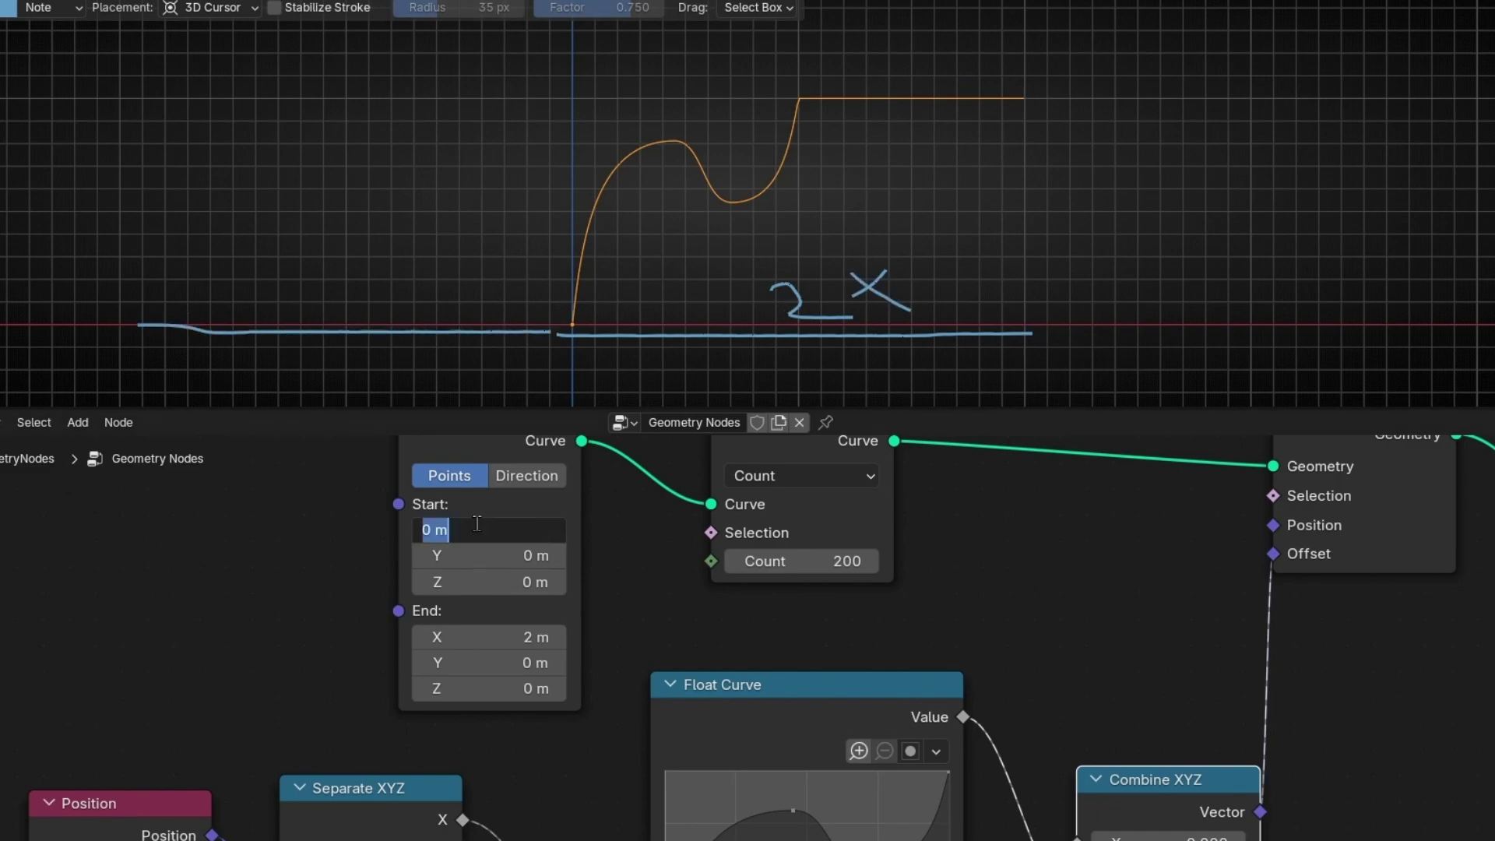
text(-2)
key(Return)
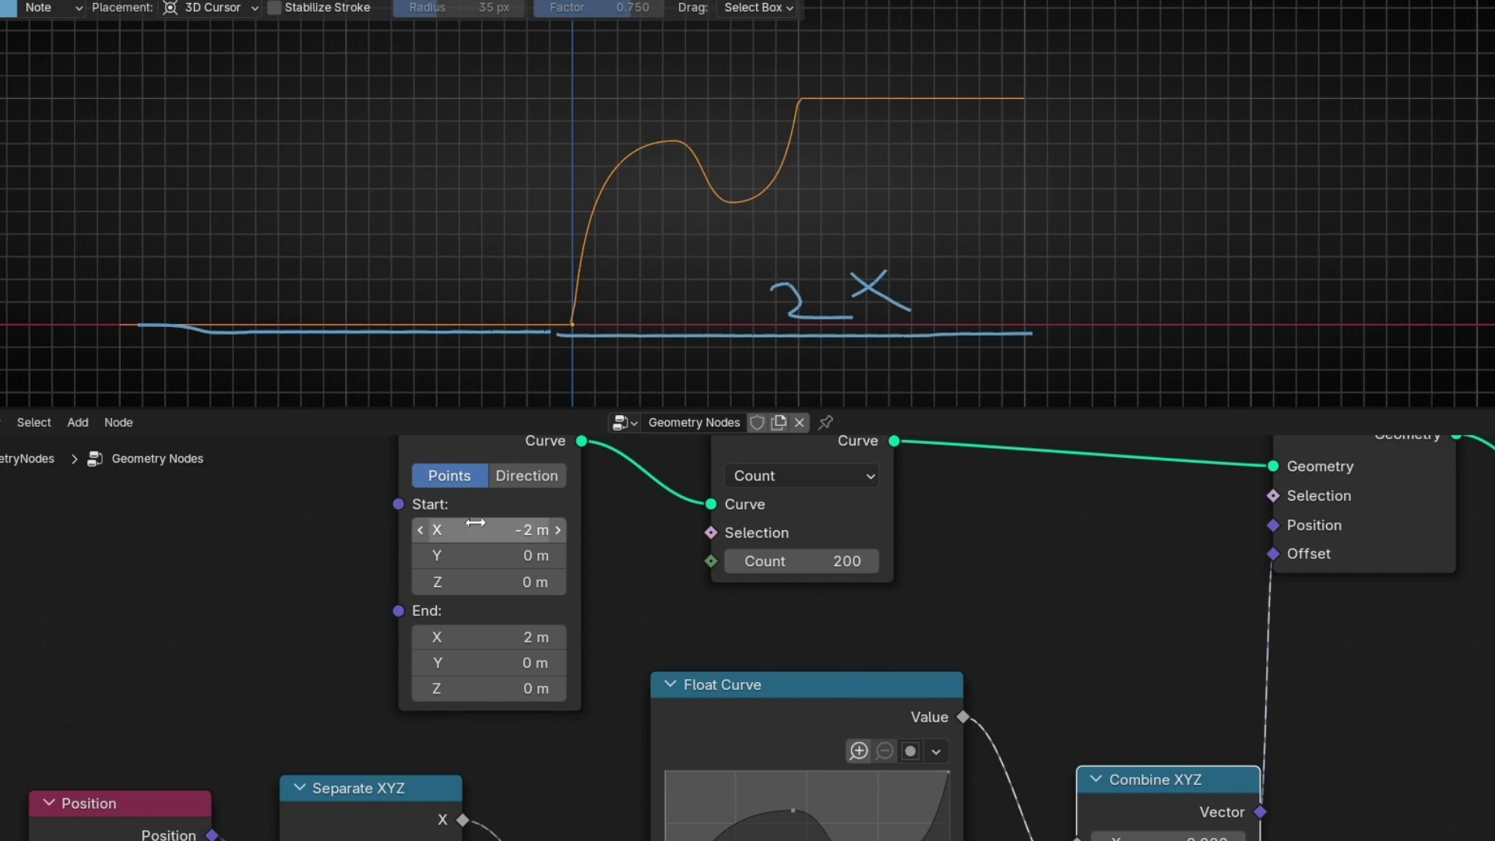
key(Delete)
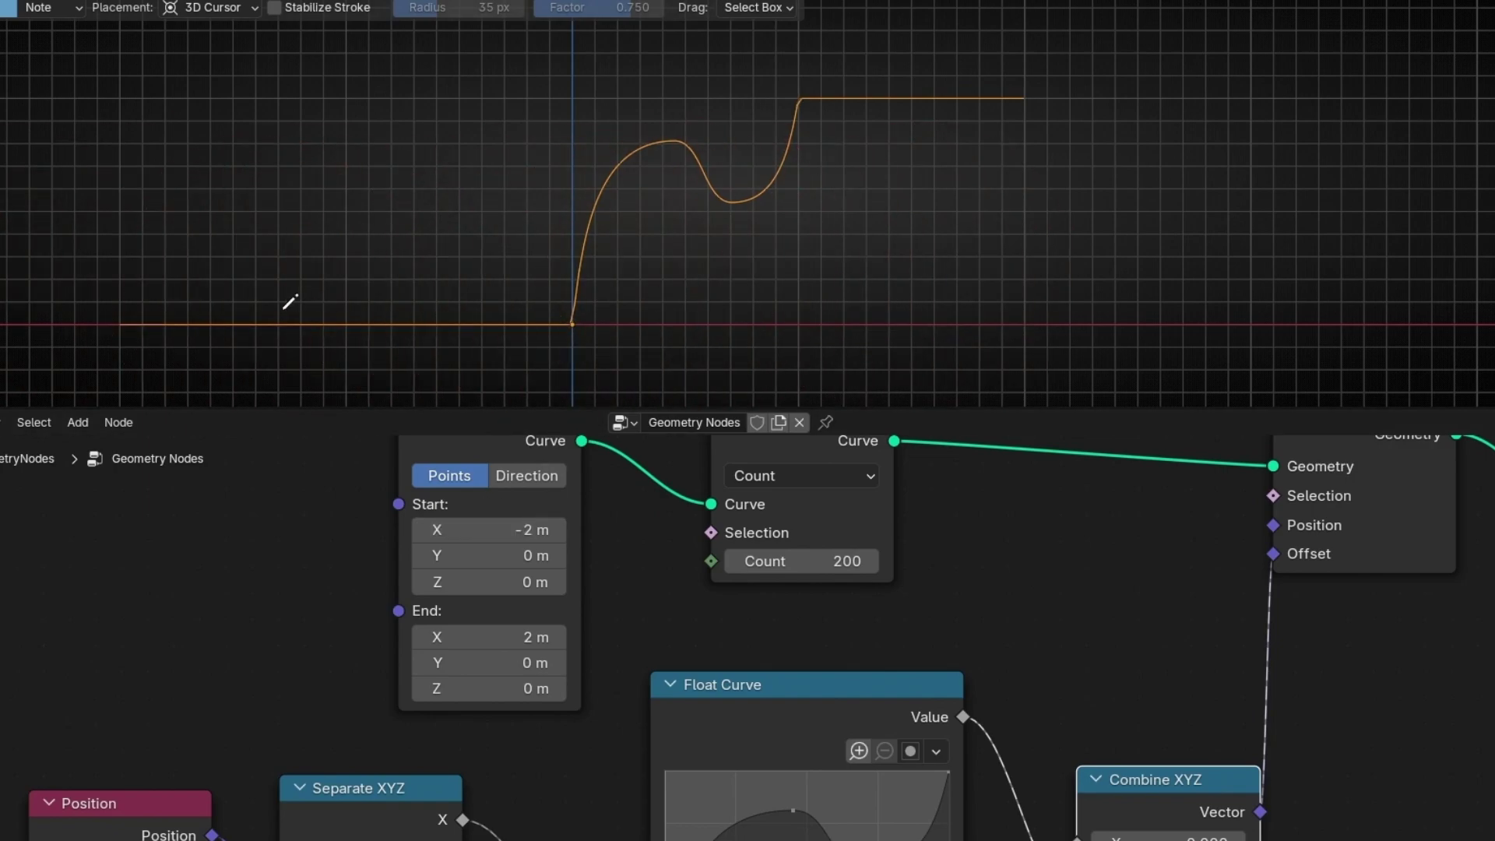
- Annotate "0" and "1" on the X axis below the curved section's two ends, and erase the marks
mouse_move(836, 192)
mouse_down()
mouse_move(835, 67)
mouse_move(568, 241)
mouse_move(845, 158)
mouse_move(752, 94)
mouse_move(841, 261)
mouse_move(825, 249)
mouse_up()
mouse_move(864, 592)
middle_down()
mouse_move(842, 517)
mouse_move(825, 832)
mouse_move(812, 828)
middle_up()
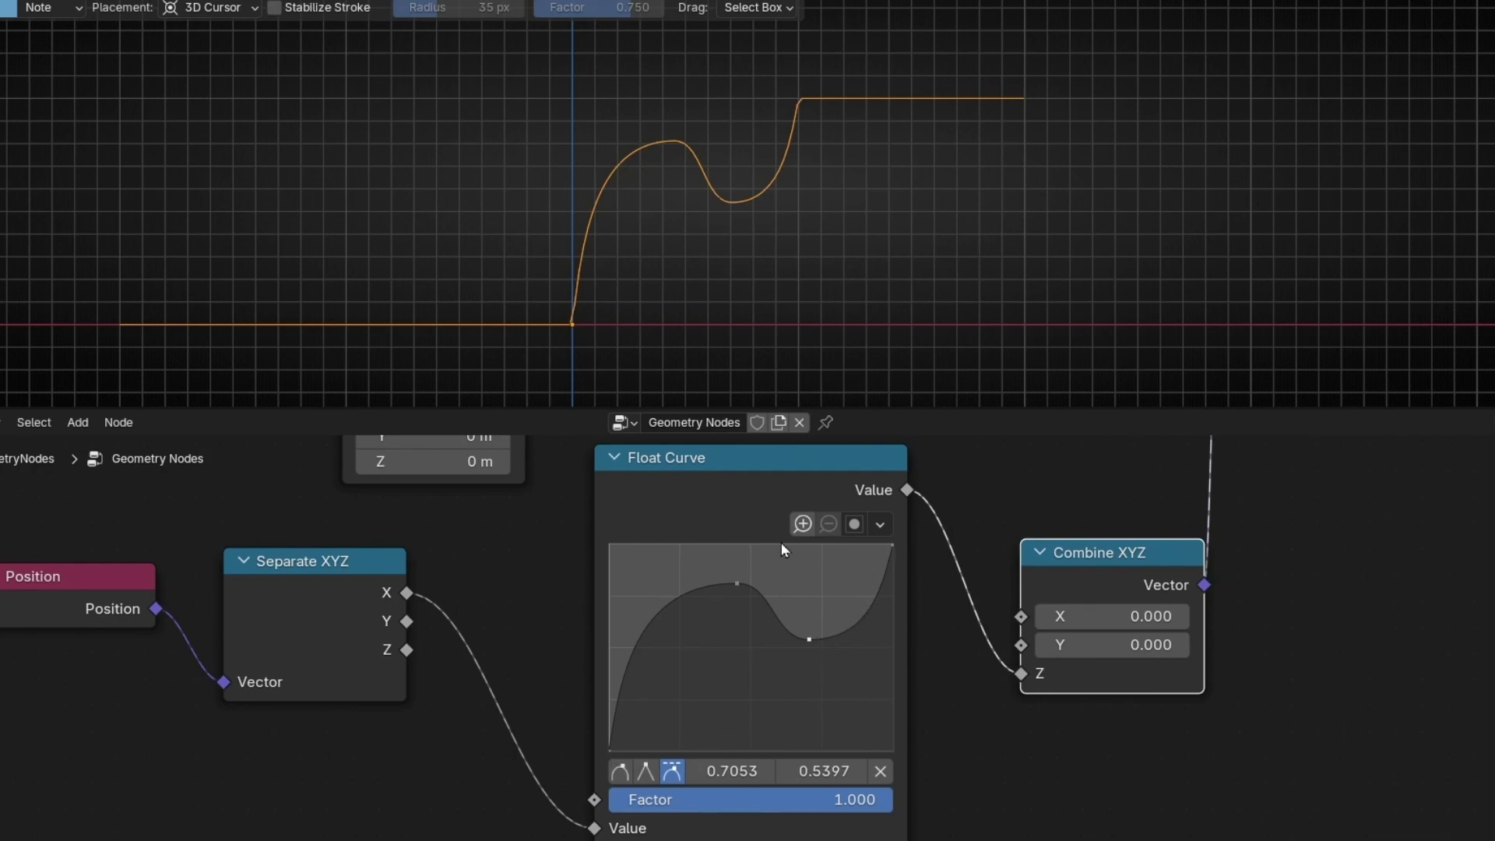
drag(584, 326, 609, 327)
mouse_move(790, 326)
mouse_down()
mouse_move(820, 309)
mouse_move(820, 343)
mouse_up()
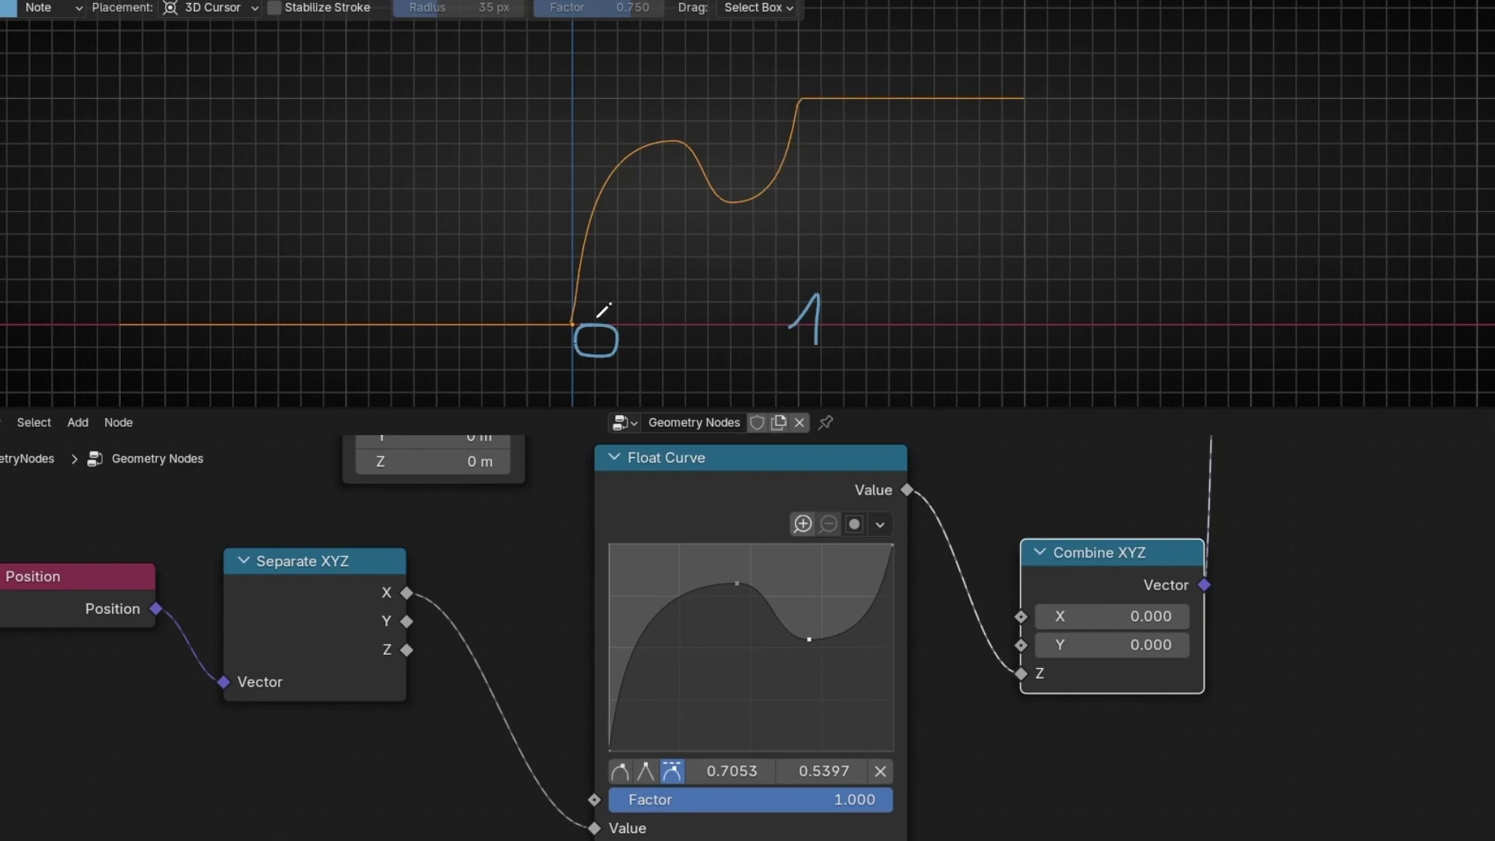
mouse_move(795, 327)
ctrl+mouse_down()
mouse_move(792, 260)
mouse_move(753, 267)
ctrl+mouse_up()
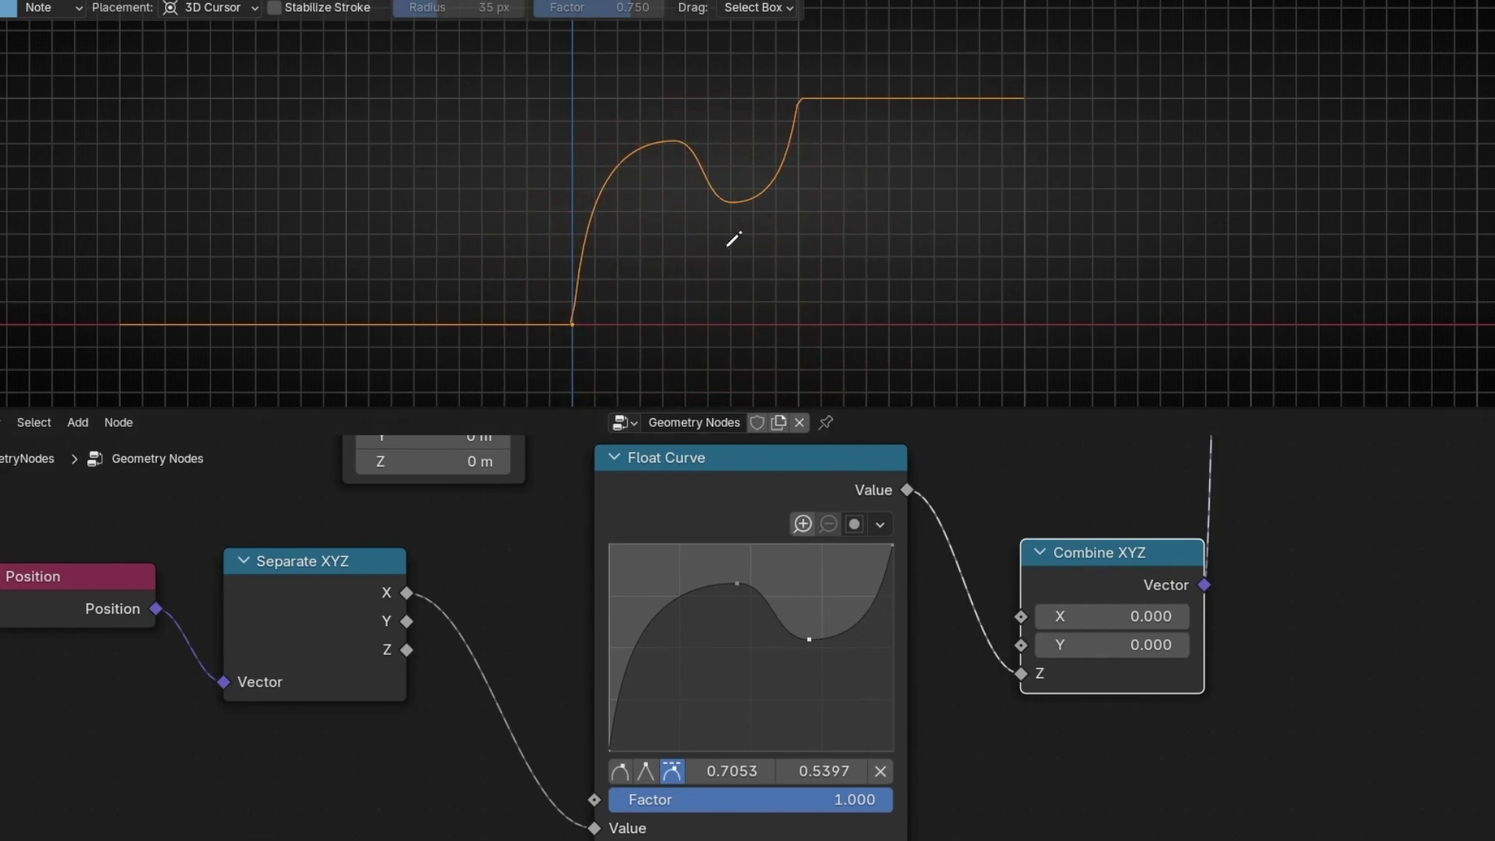
- Annotate a vertical upward arrow through the curved section of the line
scroll(728, 245, down, 4)
shift+middle_drag(728, 244, 723, 296)
mouse_move(714, 315)
mouse_down()
mouse_move(715, 103)
mouse_move(695, 115)
mouse_move(708, 97)
mouse_move(741, 133)
mouse_up()
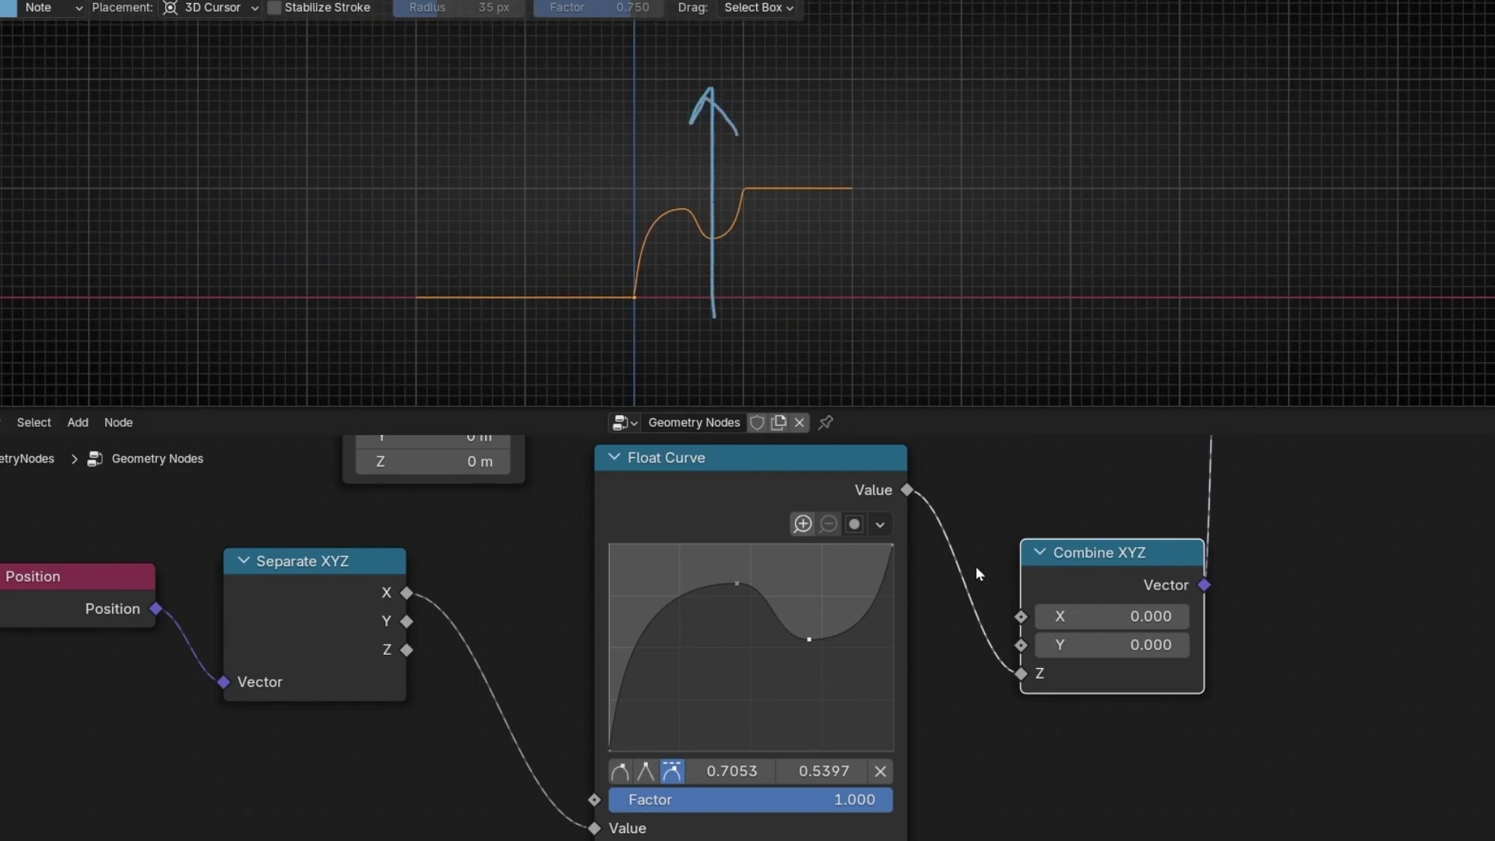
- Make room beside the Float Curve and insert a Math node between its Value output and the Combine XYZ's Z input
middle_drag(975, 567, 739, 623)
drag(771, 611, 898, 605)
mouse_move(464, 521)
mouse_down()
mouse_move(506, 501)
mouse_move(481, 505)
mouse_up()
key(shift+a)
text(math)
key(Return)
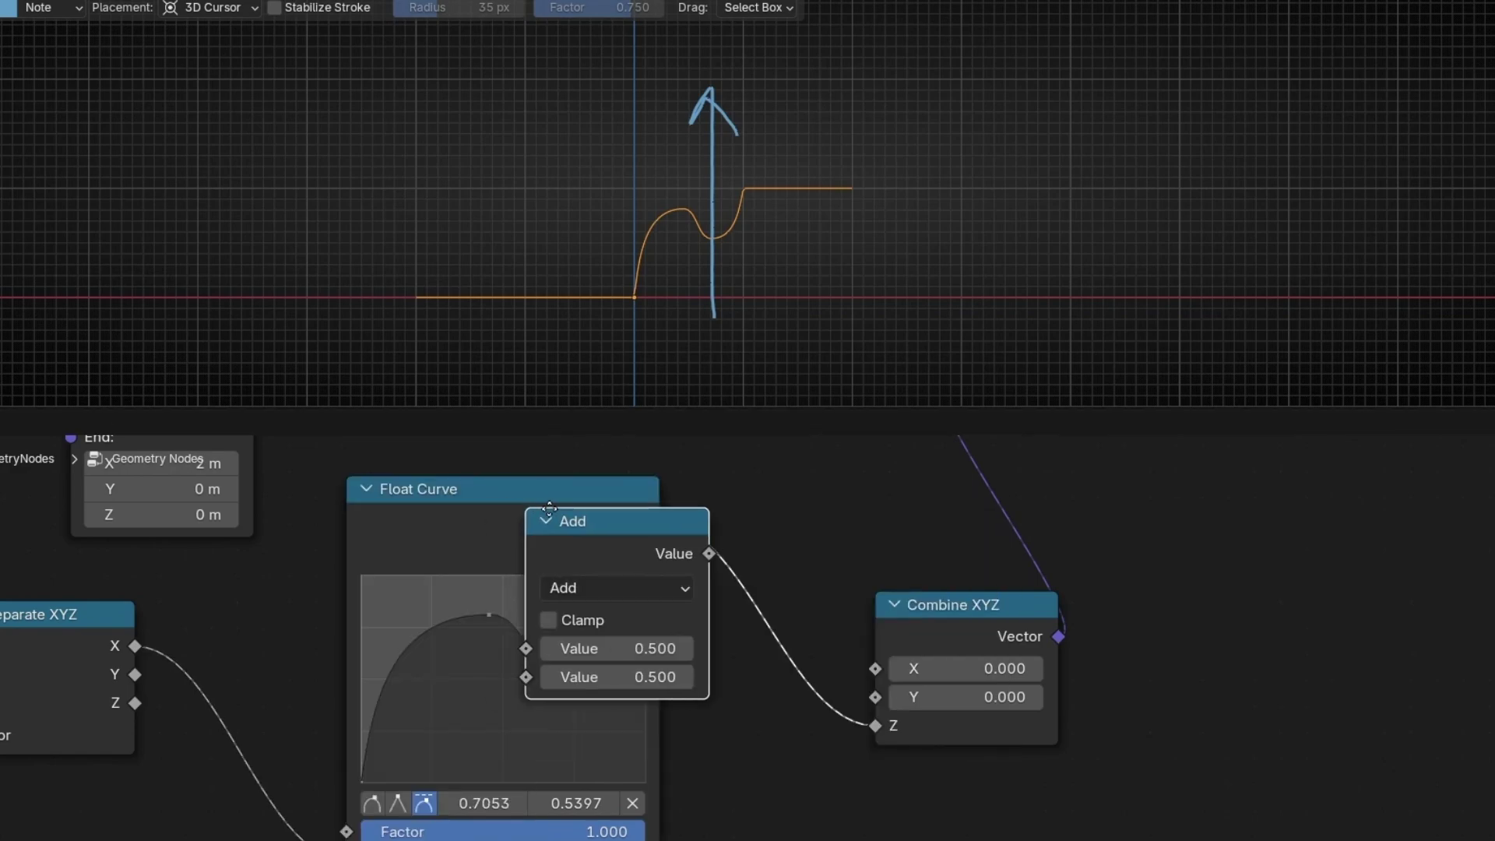
click(690, 503)
- Switch the Math node to Multiply with a second value of 1.000, and erase the arrow annotation
click(765, 577)
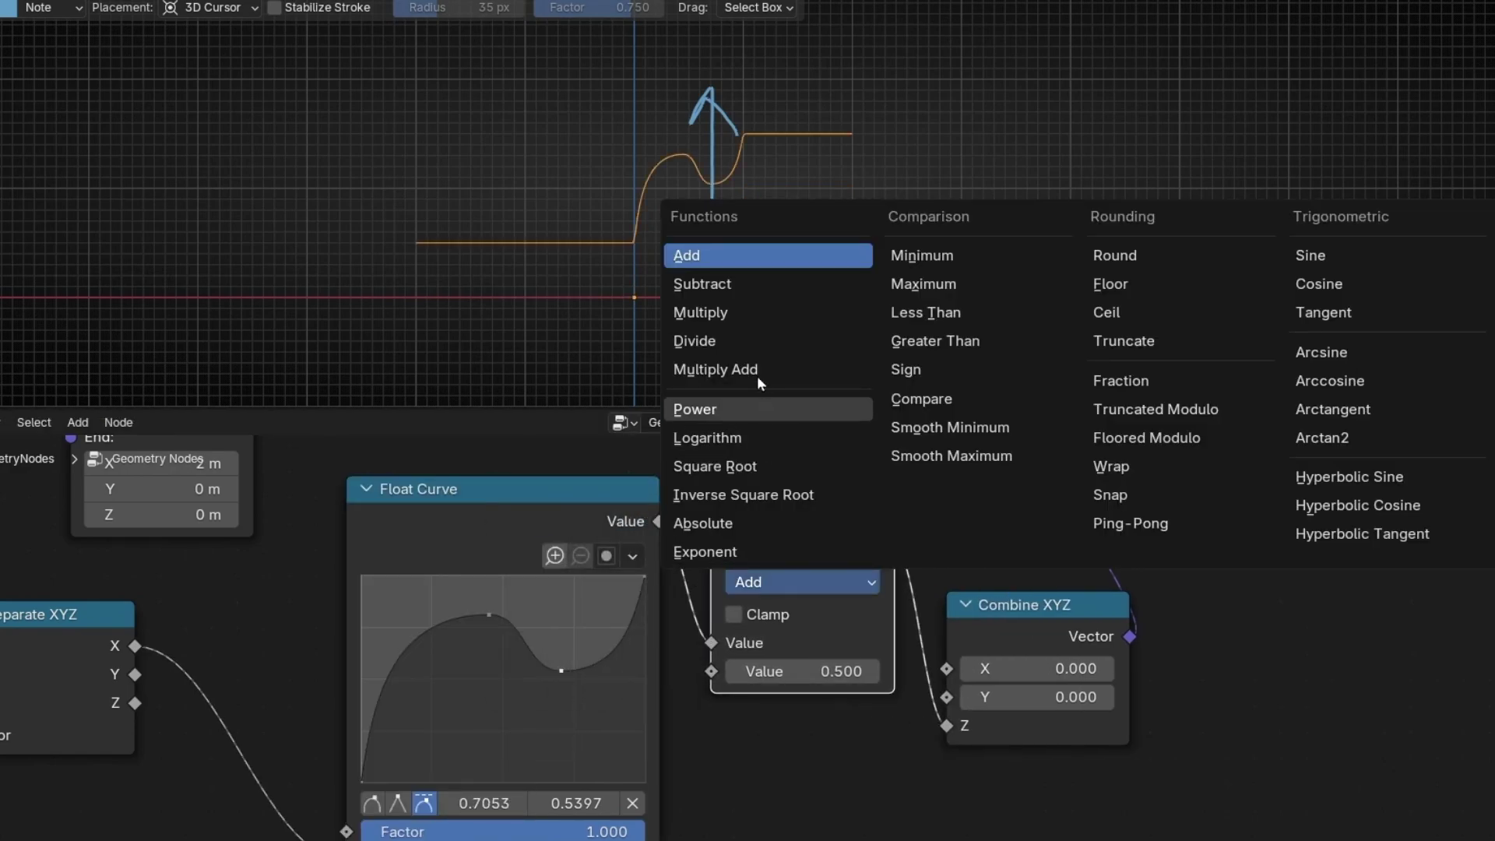
click(756, 312)
ctrl+drag(768, 241, 595, 335)
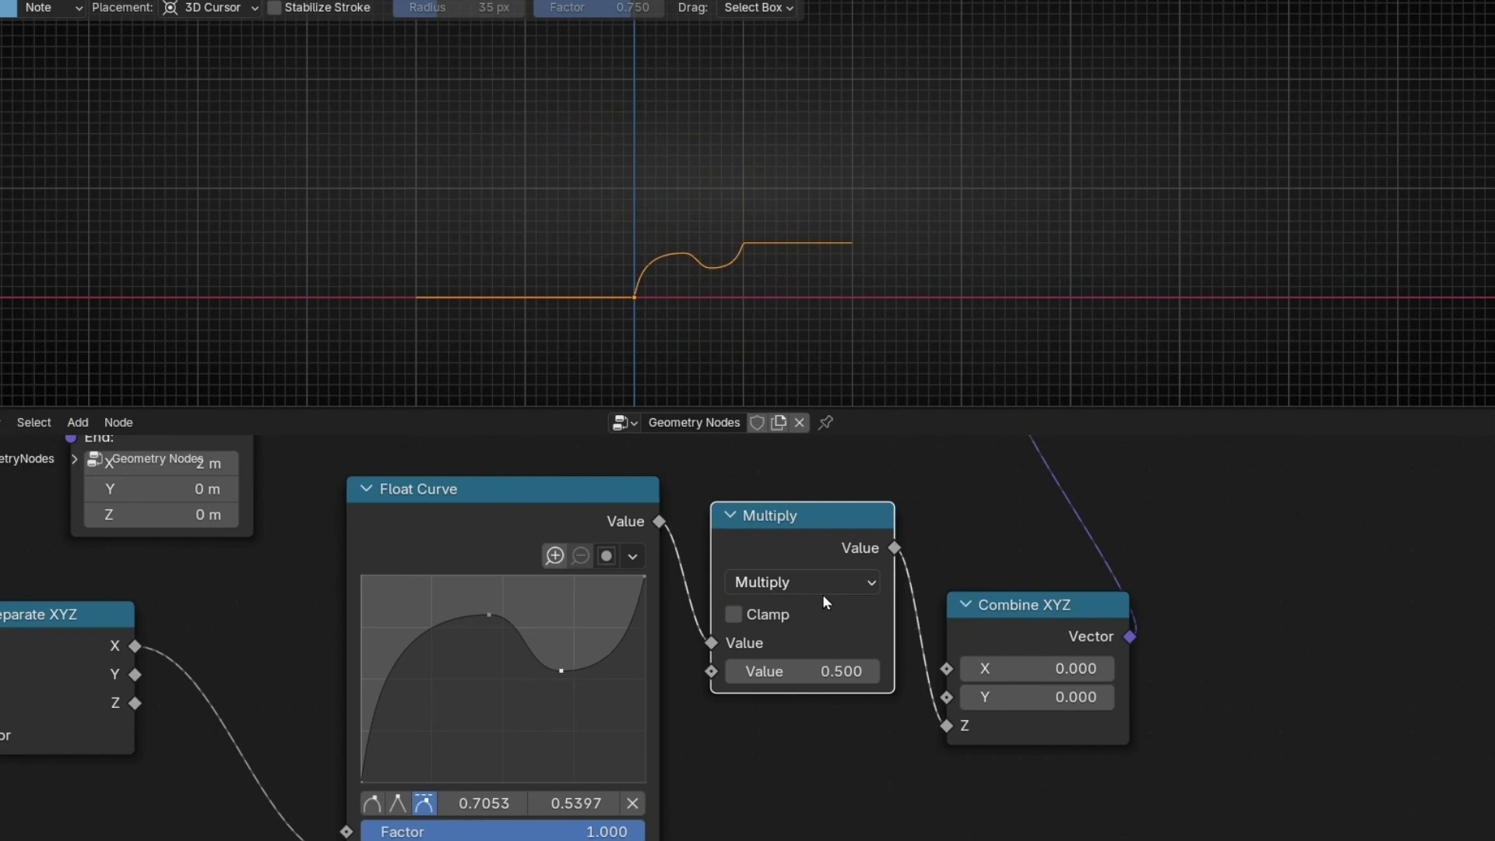
click(817, 670)
text(1)
key(Return)
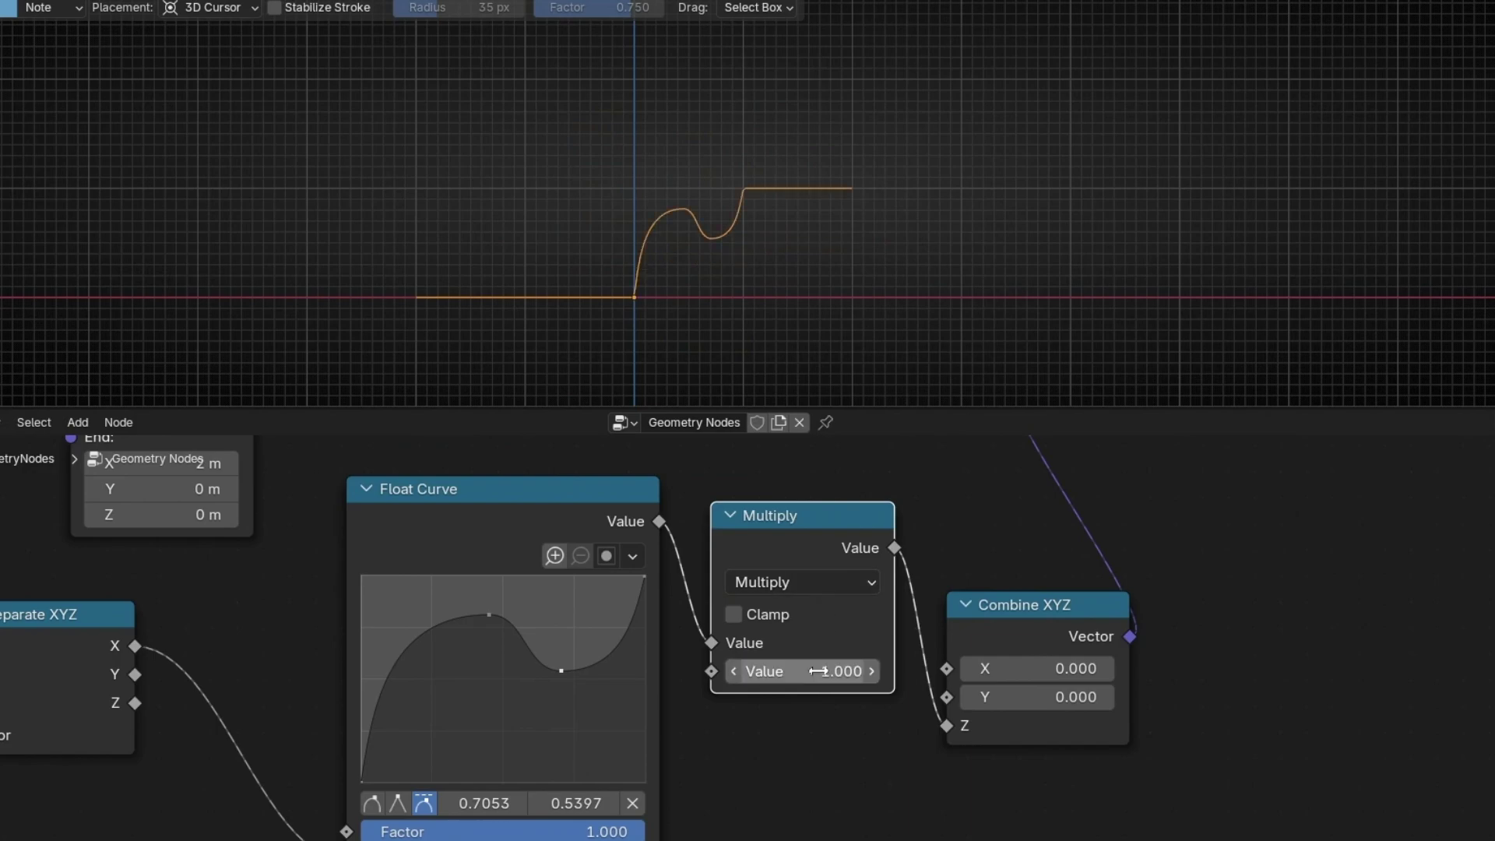
- Try 2.410 as the Multiply value, return it to 1.000, and annotate opposing horizontal arrows above the curved section
drag(785, 671, 895, 672)
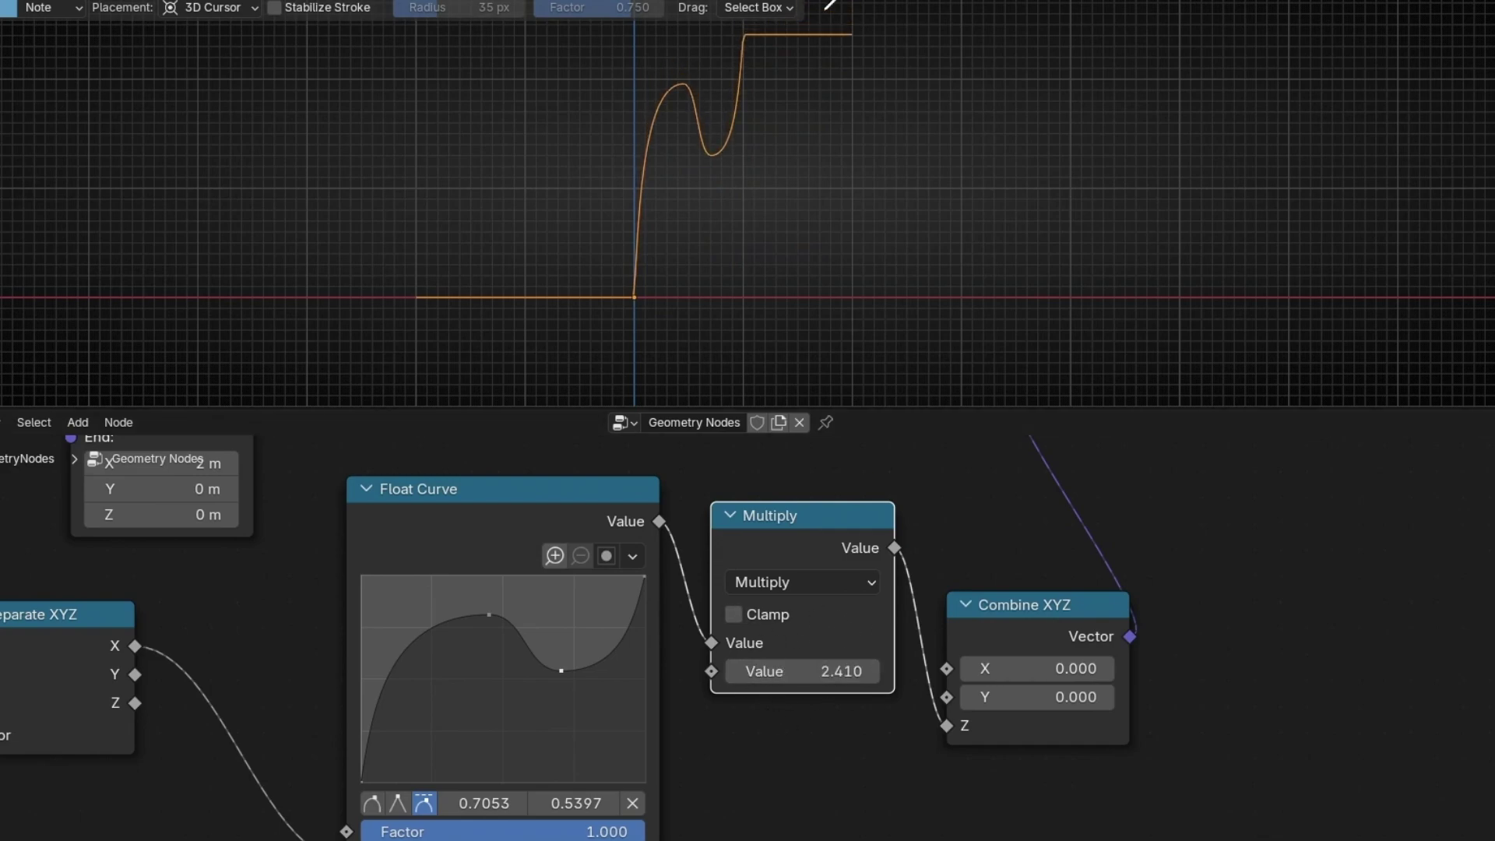
drag(798, 671, 688, 671)
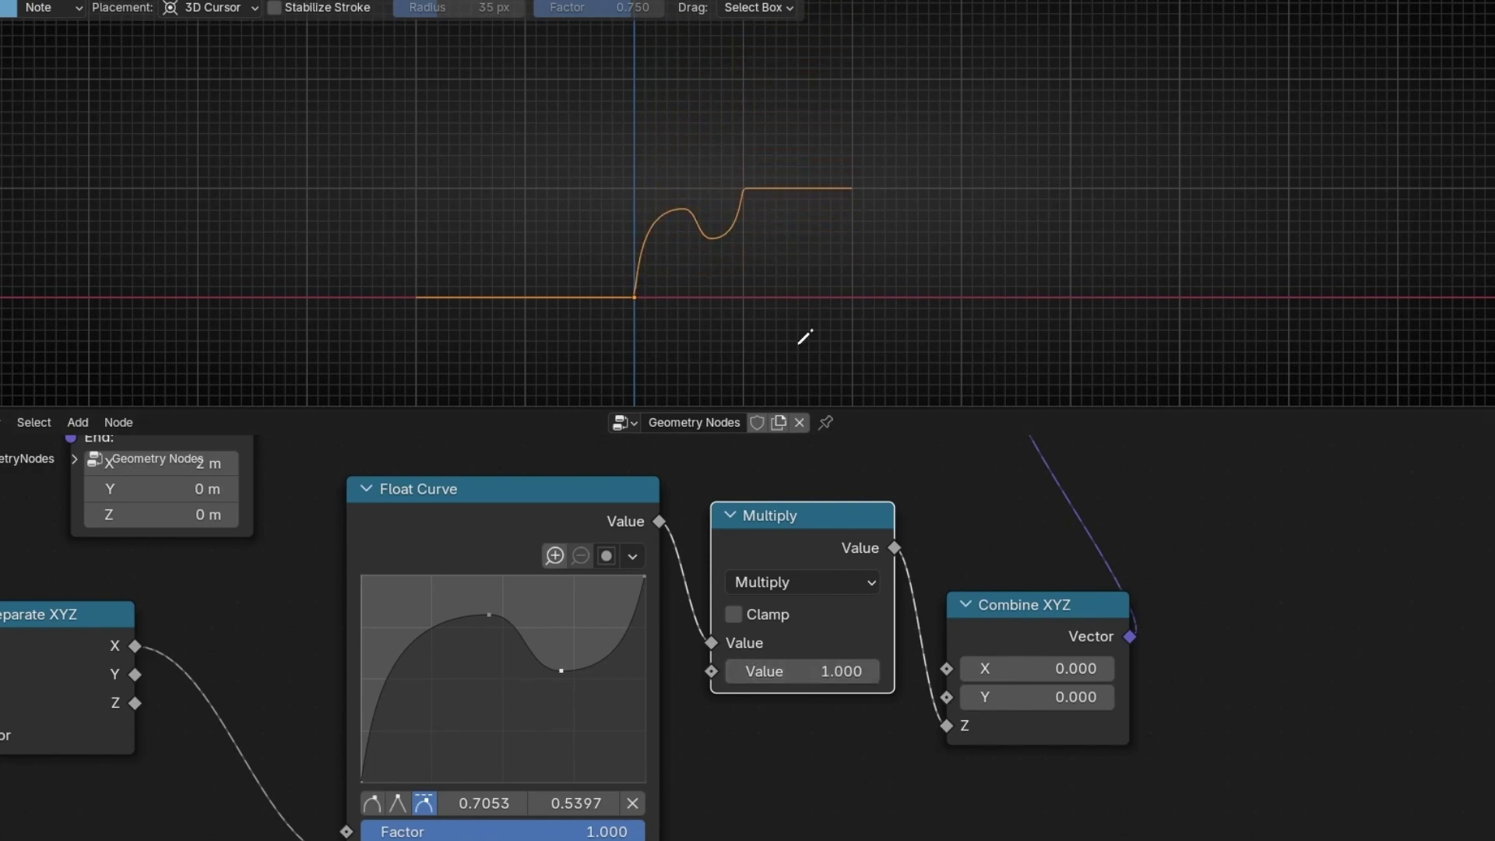
mouse_move(710, 153)
mouse_down()
mouse_move(914, 140)
mouse_move(884, 157)
mouse_up()
mouse_move(682, 156)
mouse_down()
mouse_move(538, 130)
mouse_move(532, 166)
mouse_up()
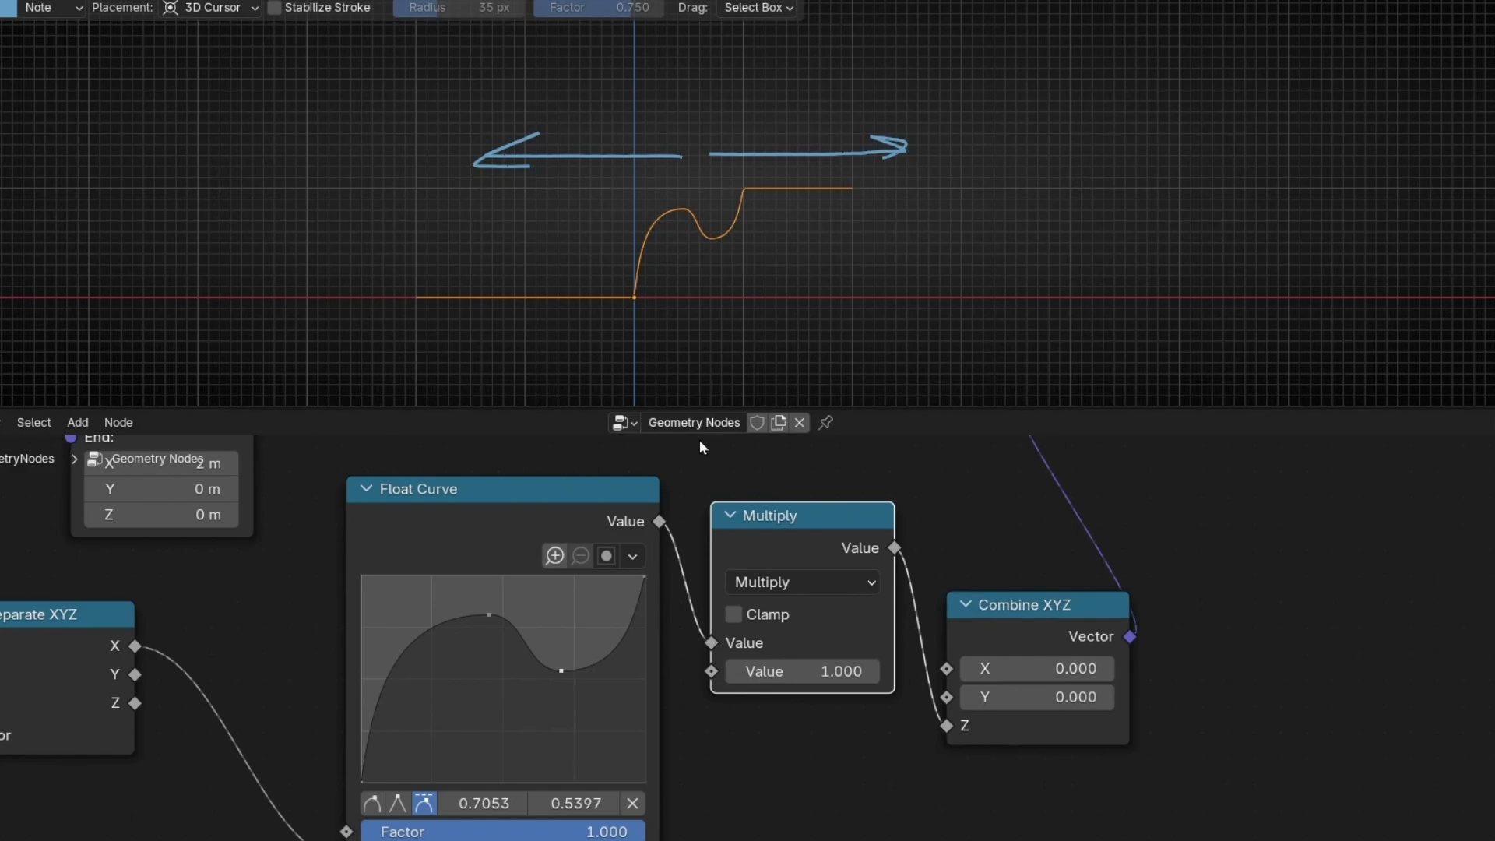
- Duplicate the Multiply node and insert the copy between the Separate XYZ's X output and the Float Curve's Value input
mouse_move(776, 547)
mouse_down()
mouse_move(793, 538)
mouse_move(754, 539)
mouse_up()
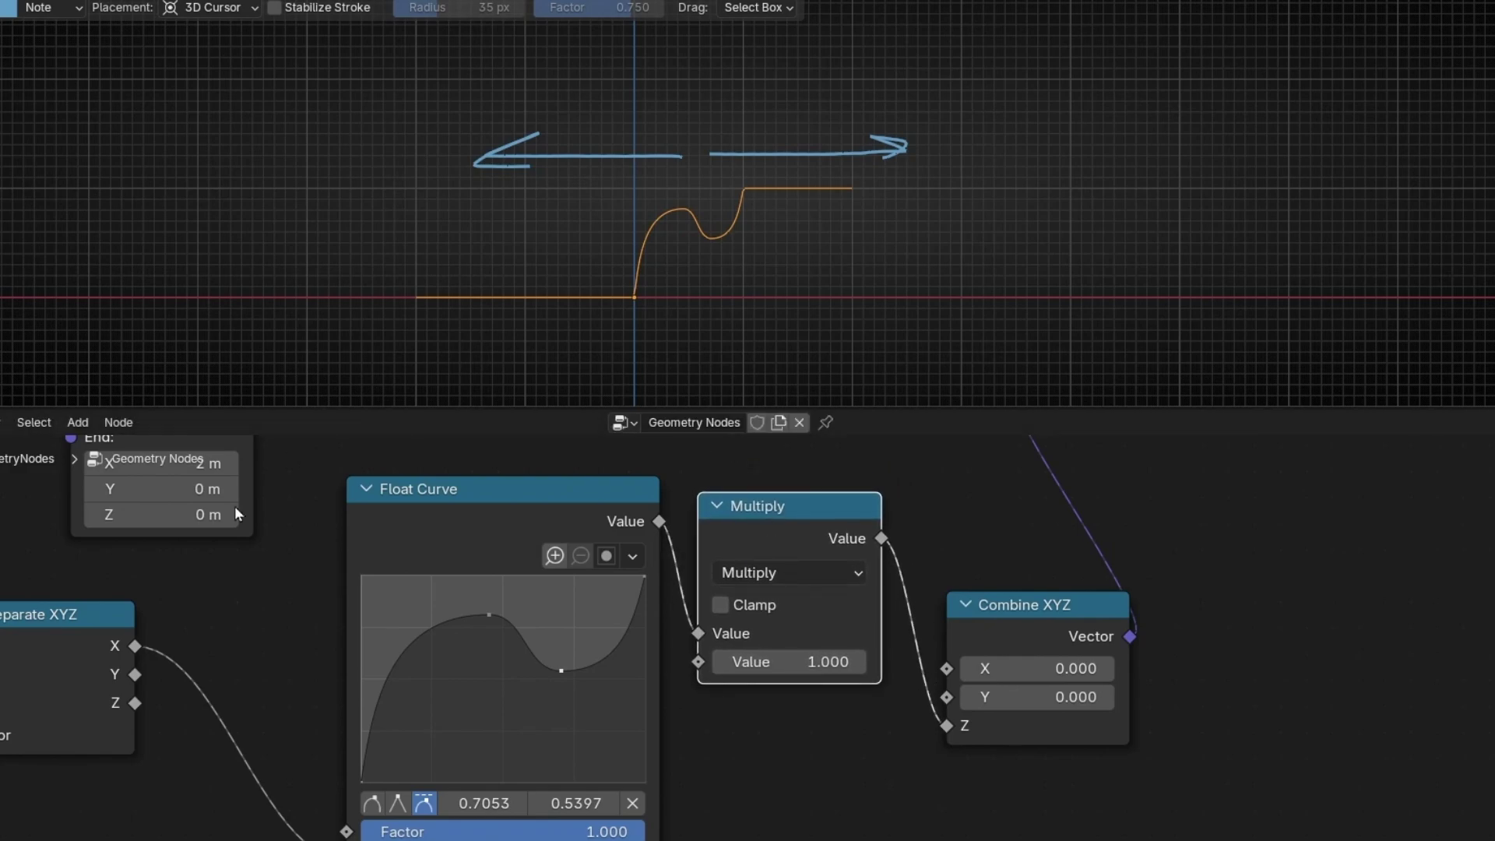
key(shift+d)
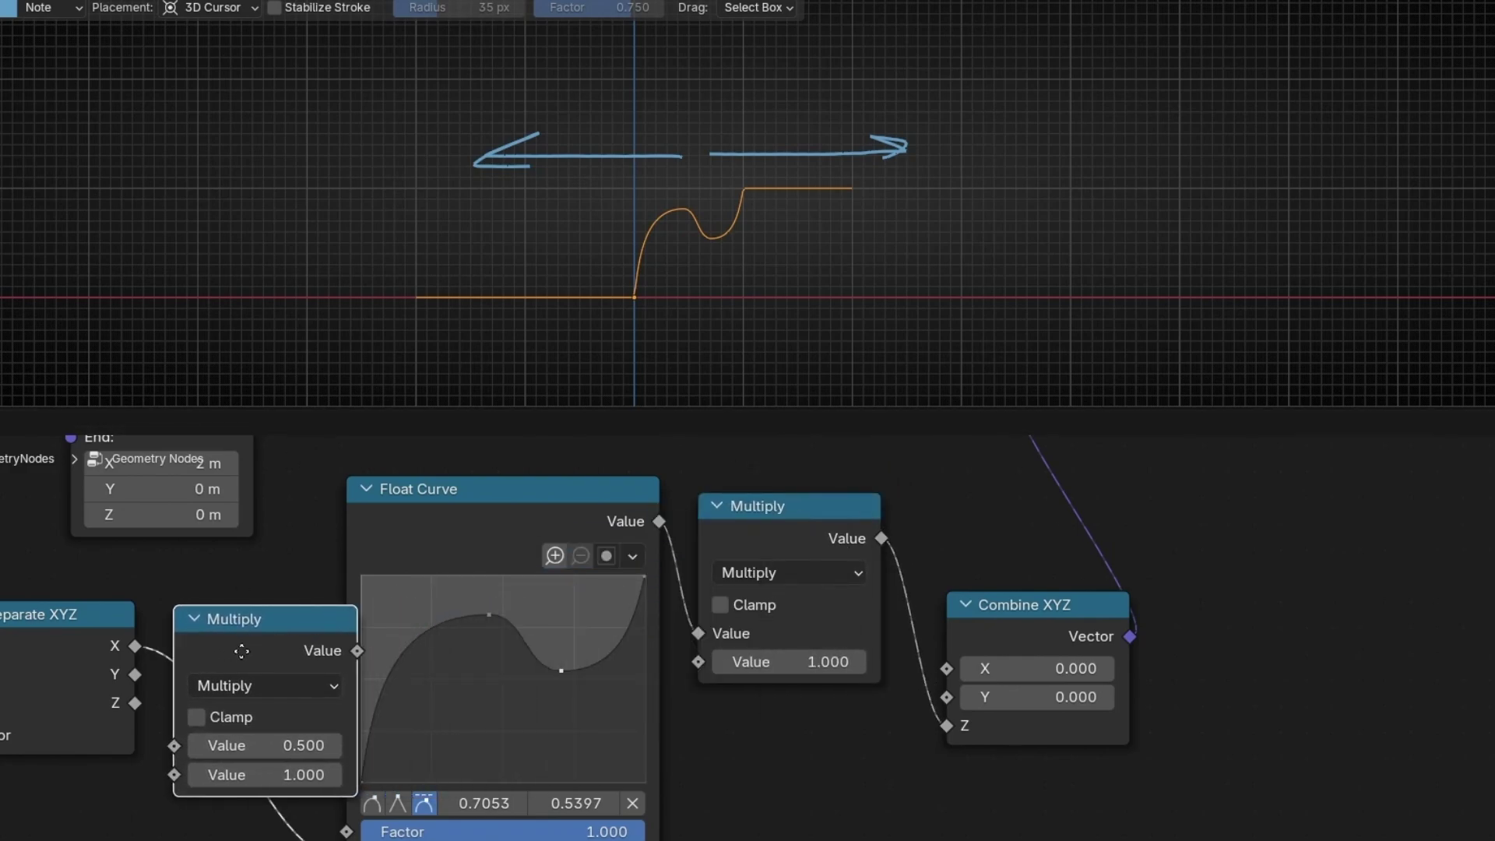
click(253, 654)
middle_drag(480, 655, 680, 603)
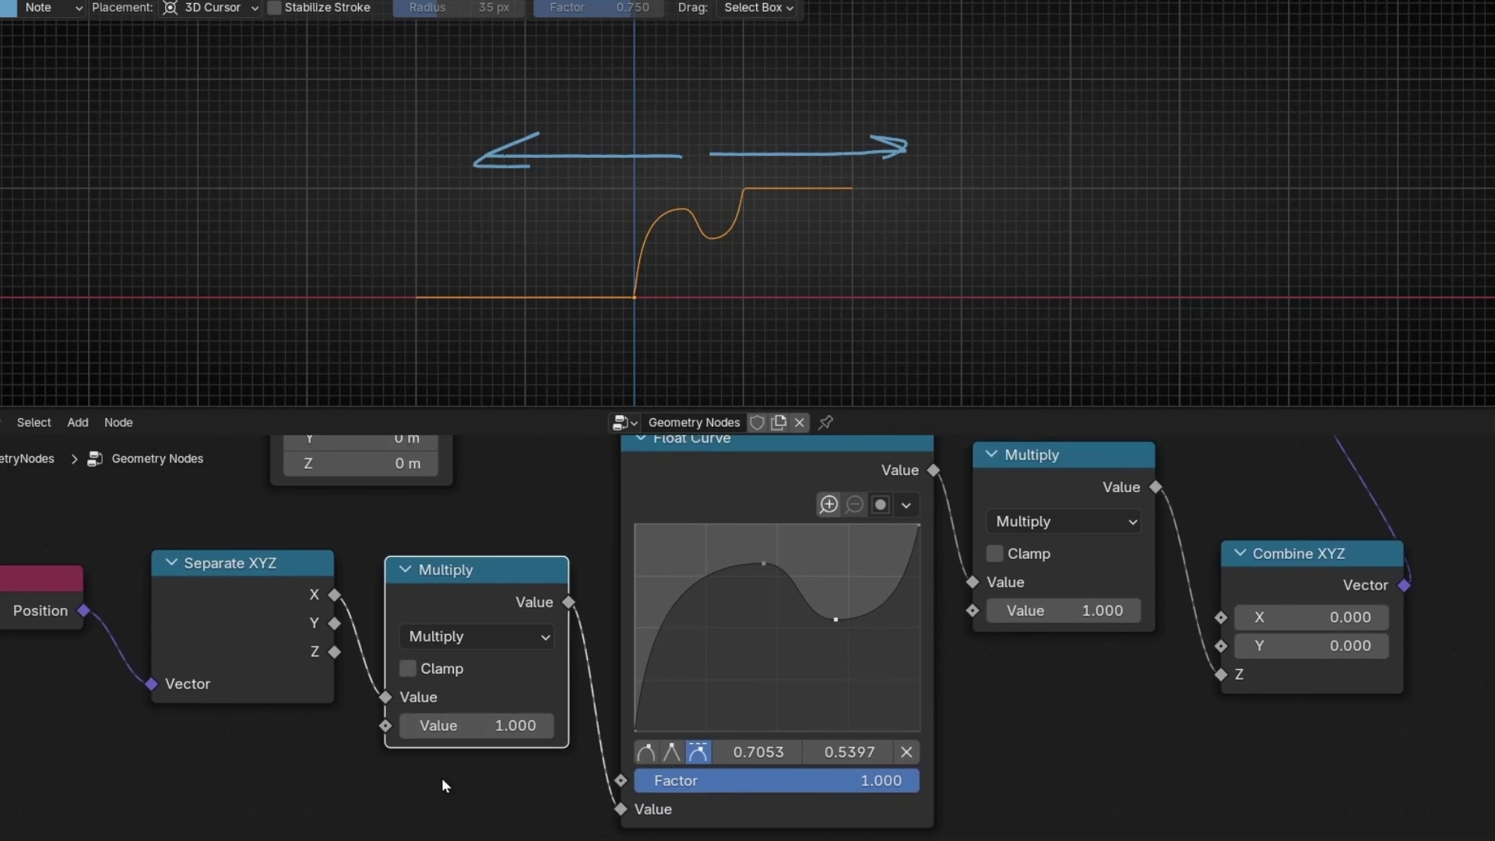
- Try values 1.570, 2.120 and 0.510 on the new Multiply node, erasing the arrows and undoing the last value change
drag(475, 725, 623, 725)
mouse_move(695, 189)
ctrl+mouse_down()
mouse_move(685, 166)
mouse_move(472, 238)
ctrl+mouse_up()
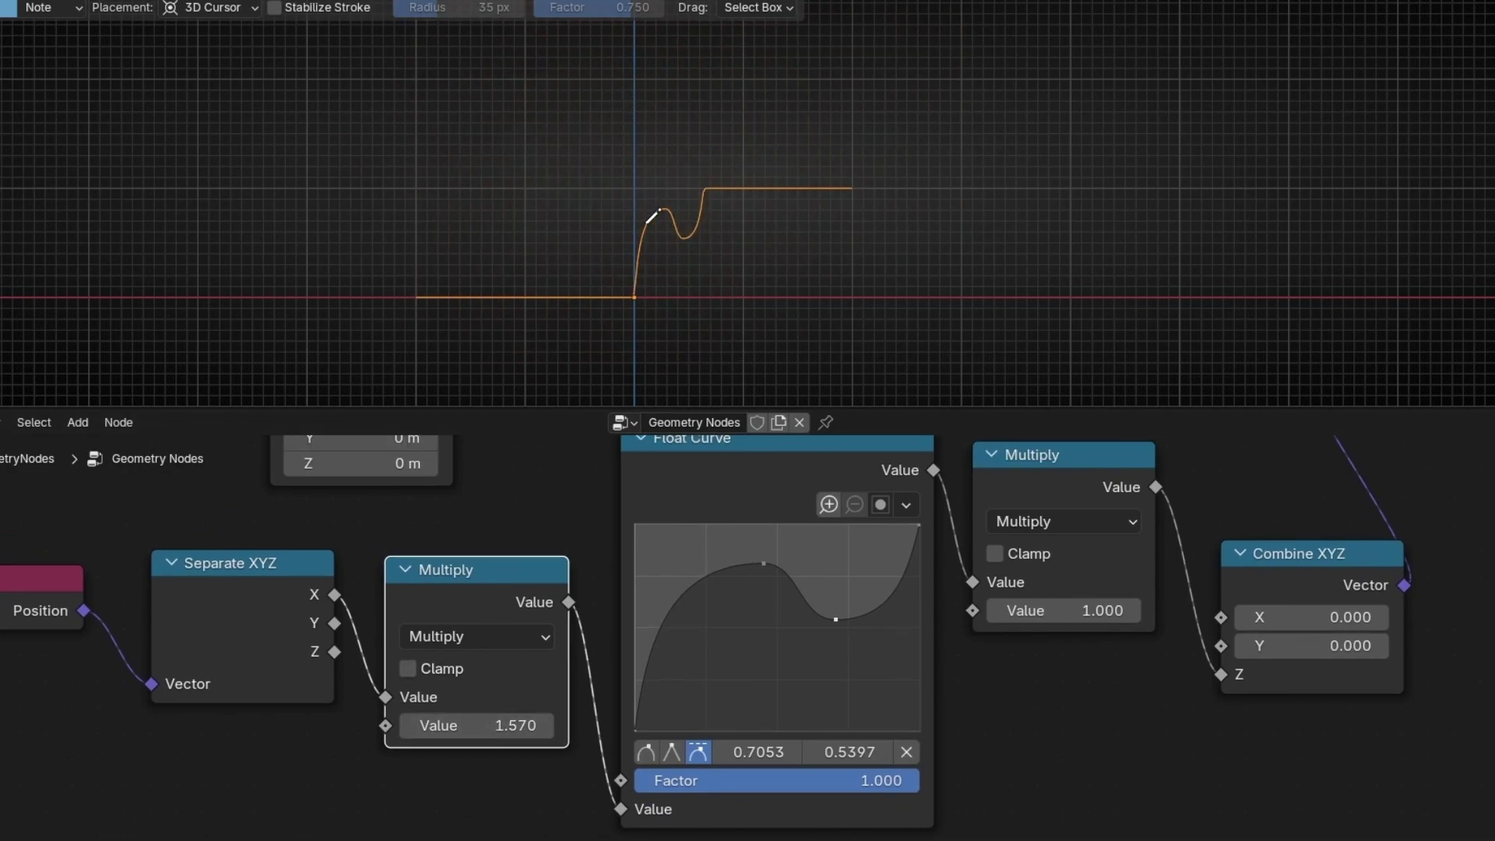
scroll(653, 262, up, 3)
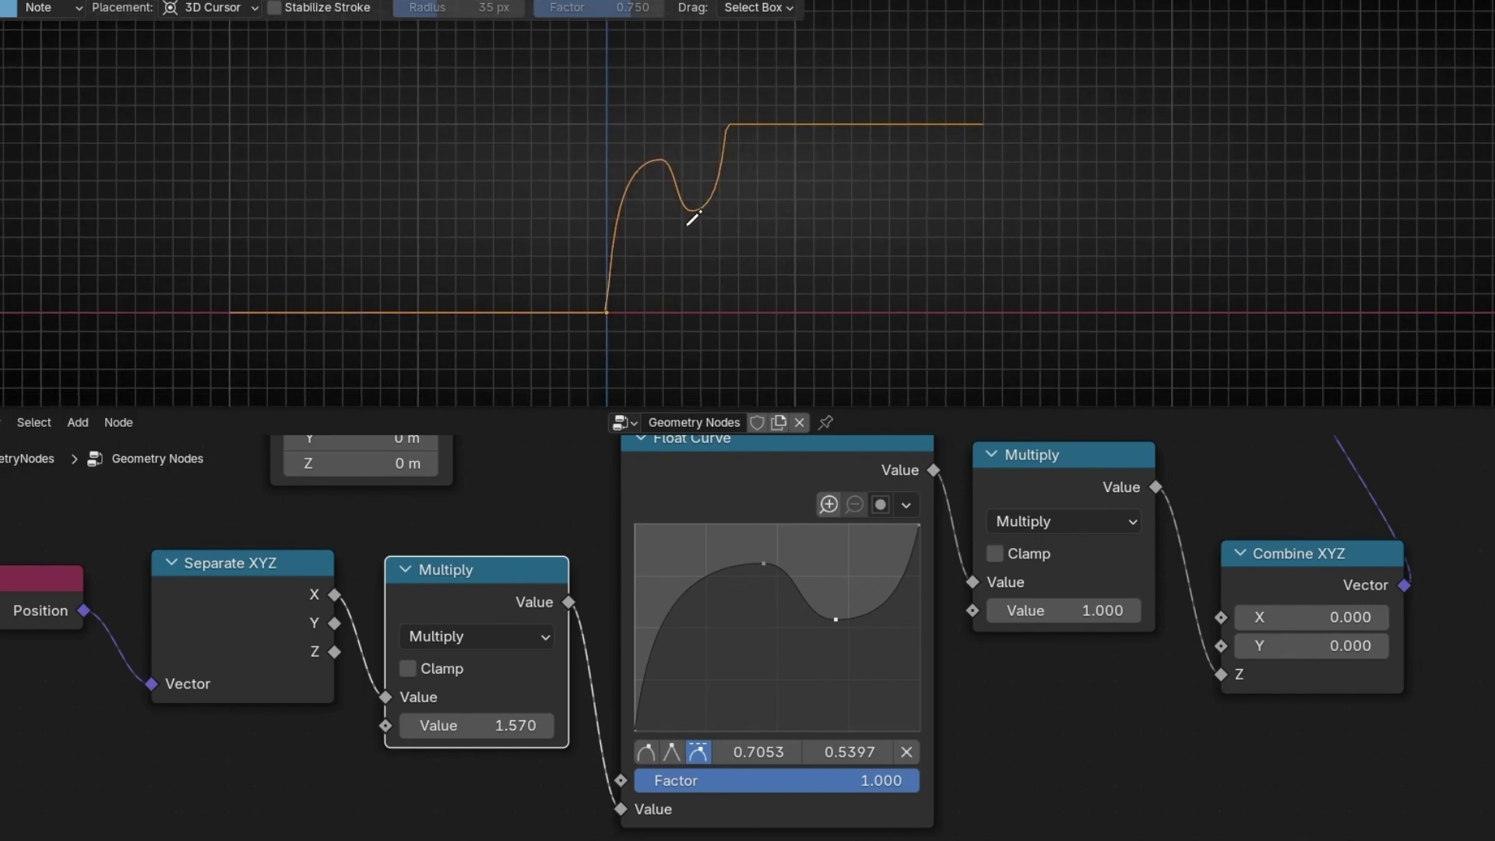
drag(506, 725, 649, 725)
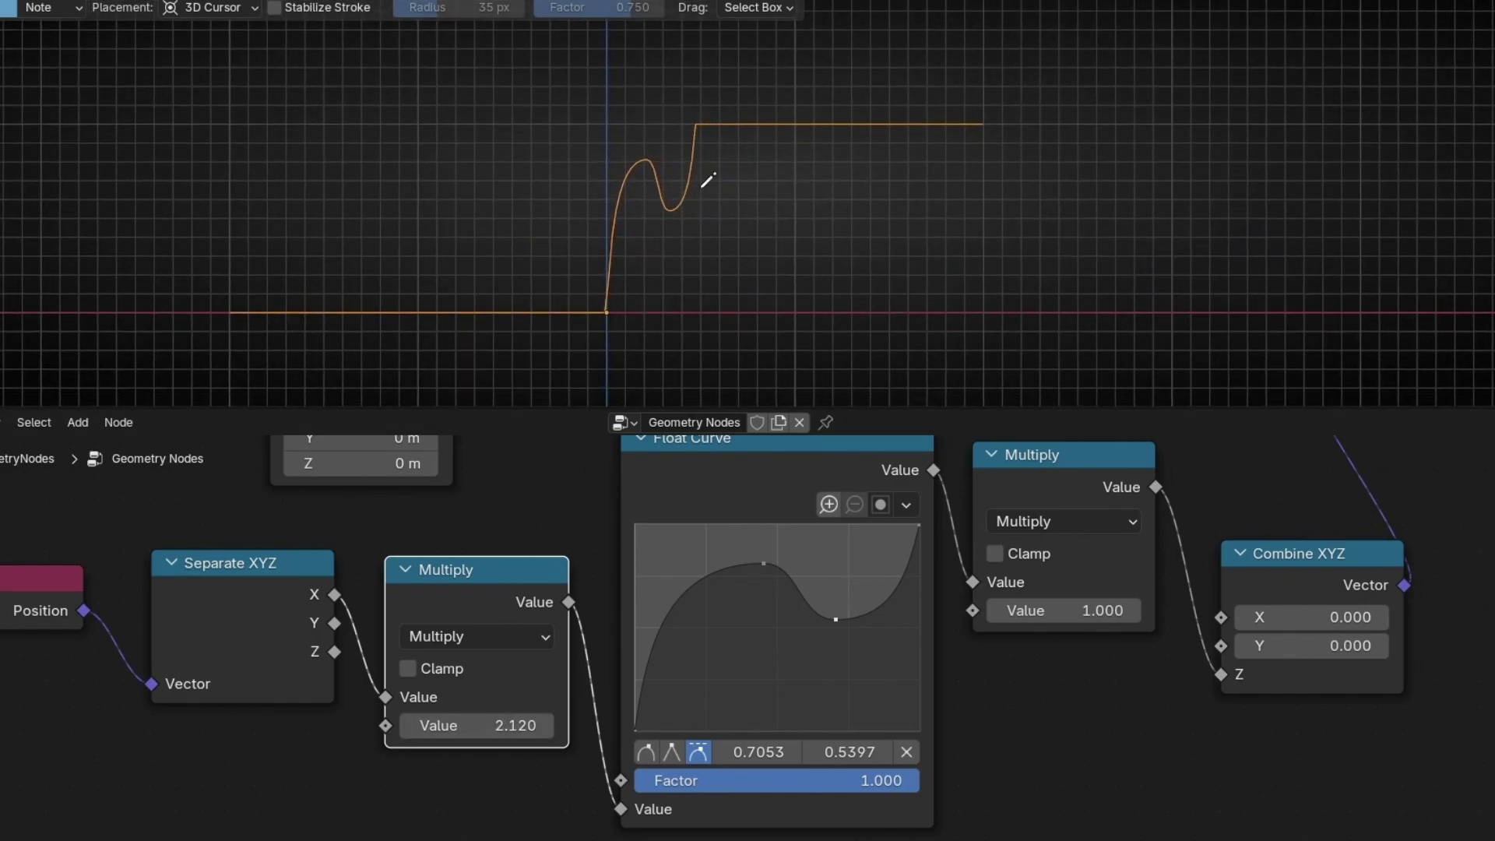
mouse_move(506, 725)
mouse_down()
mouse_move(210, 725)
mouse_move(509, 717)
mouse_up()
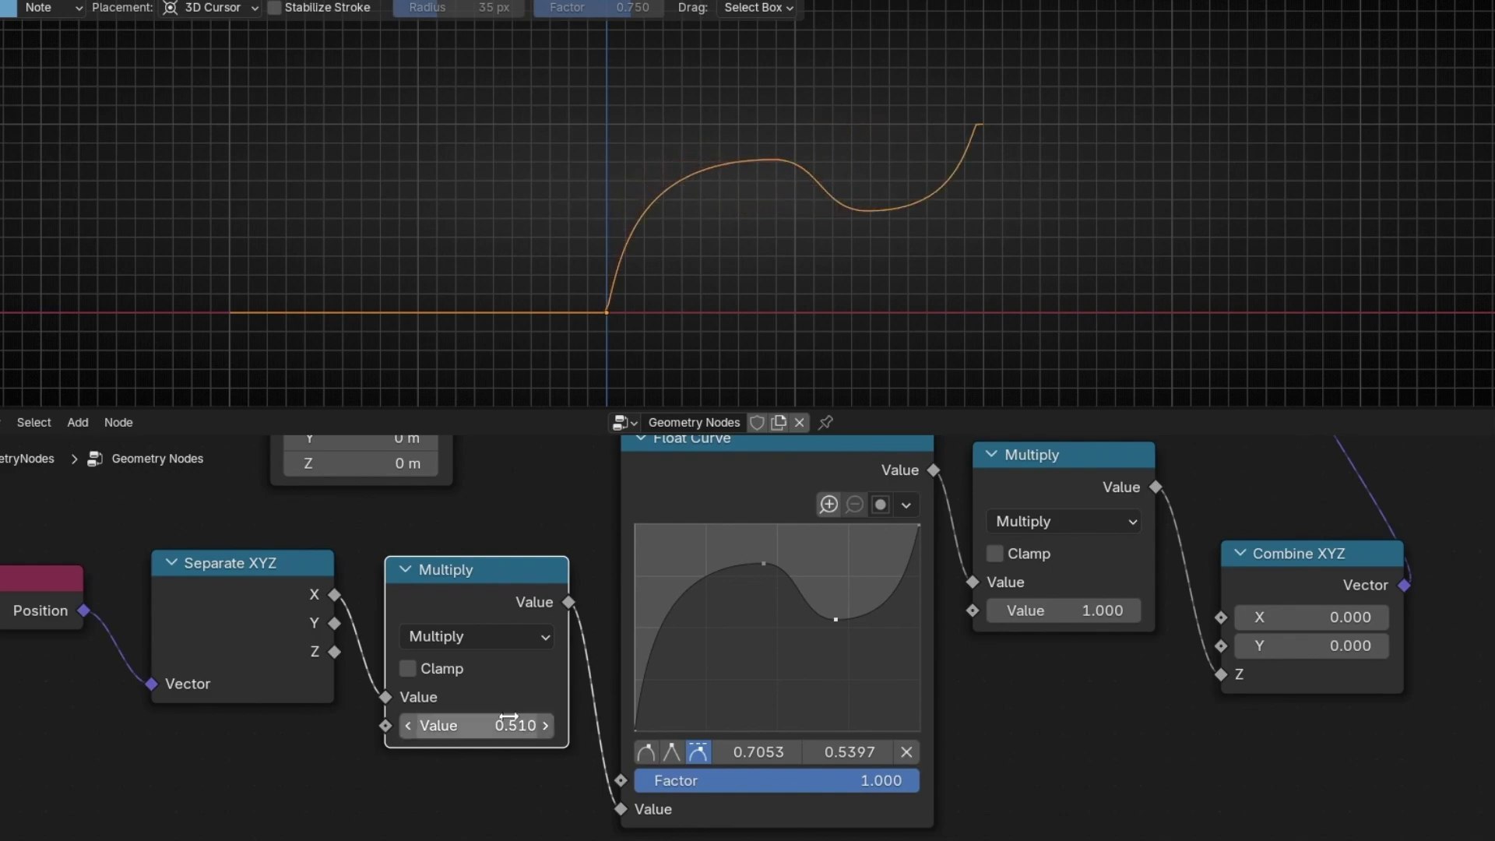
key(ctrl+z)
key(ctrl+z)
- Switch the Math node before the Float Curve to Divide, try 0.830 and 1.910, and set its second value to 1
click(474, 643)
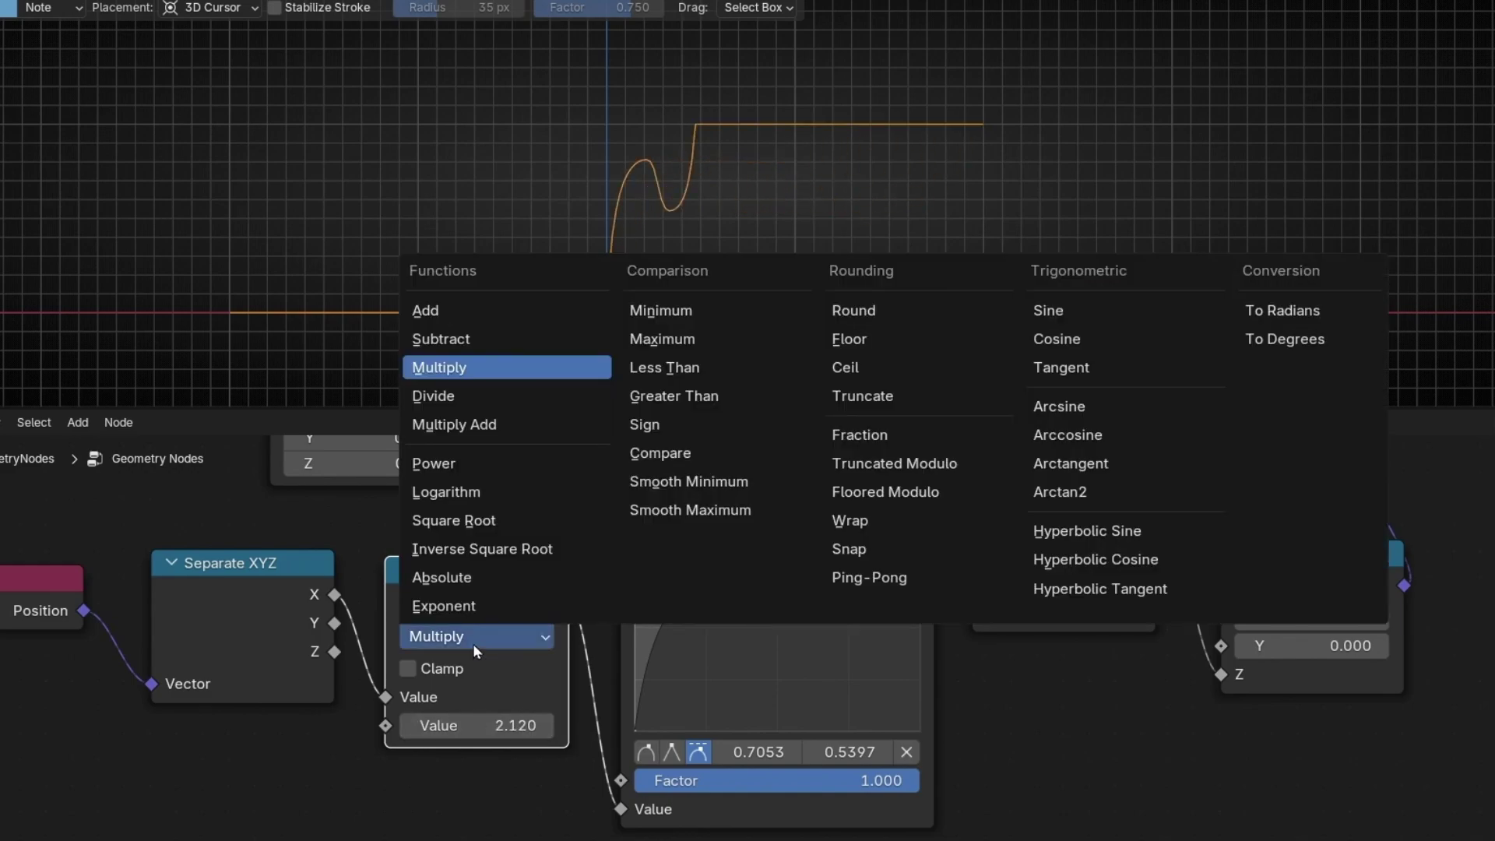
click(475, 396)
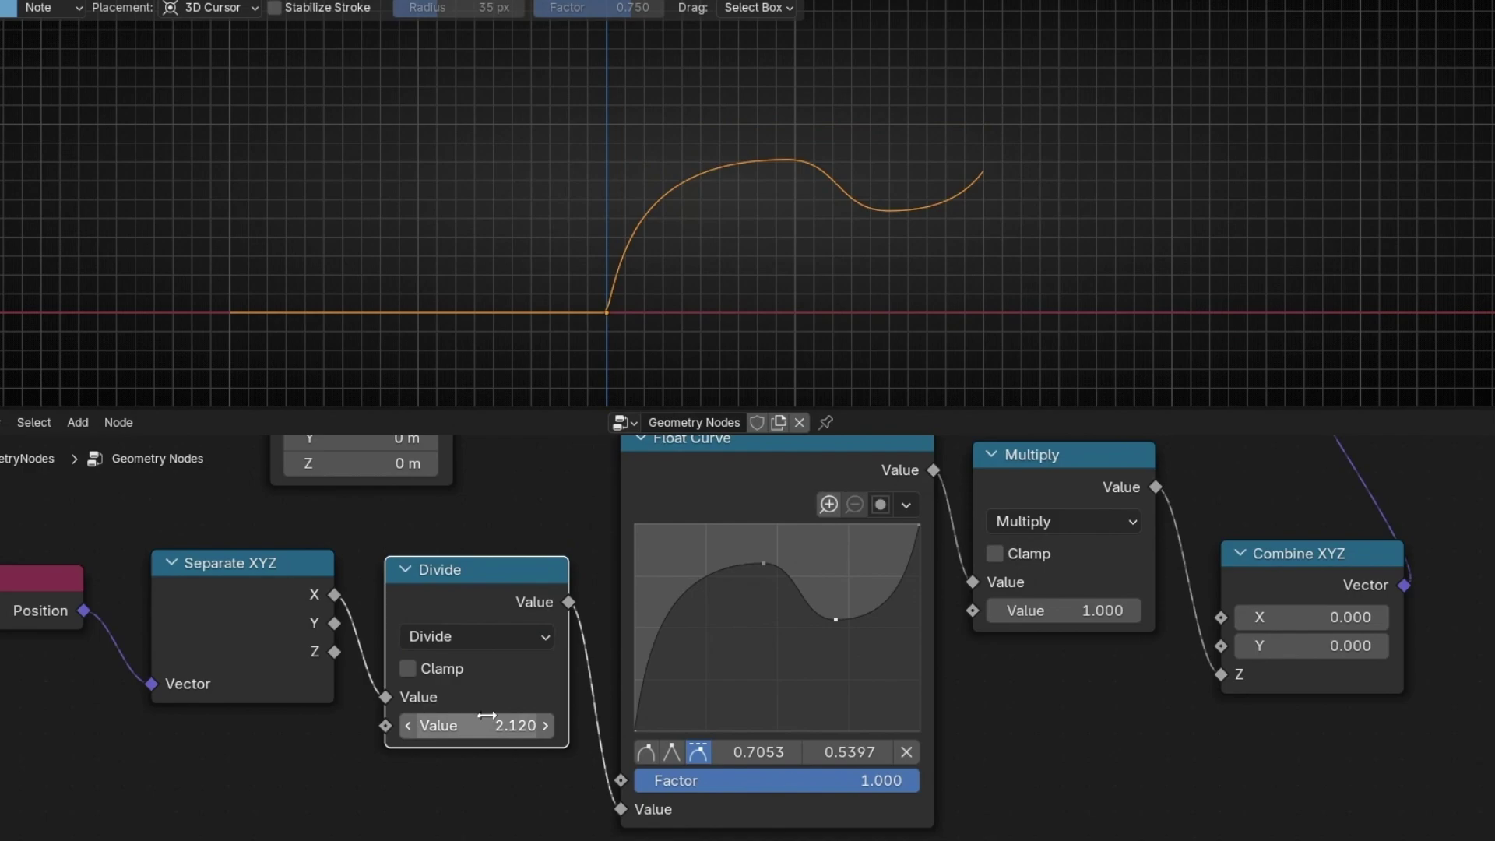
mouse_move(488, 726)
mouse_down()
mouse_move(211, 726)
mouse_move(517, 722)
mouse_up()
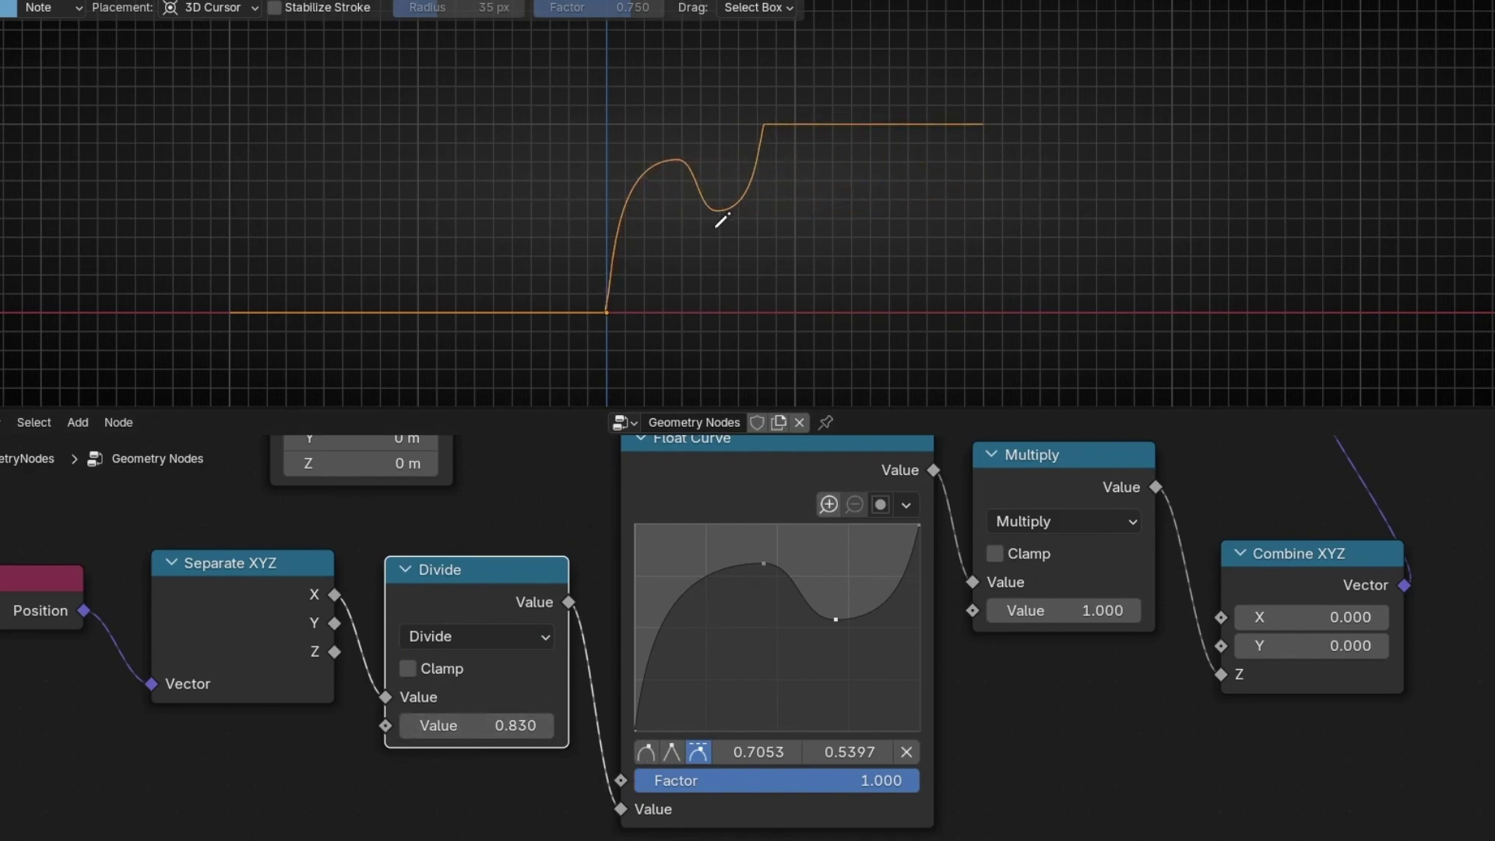
drag(511, 726, 727, 725)
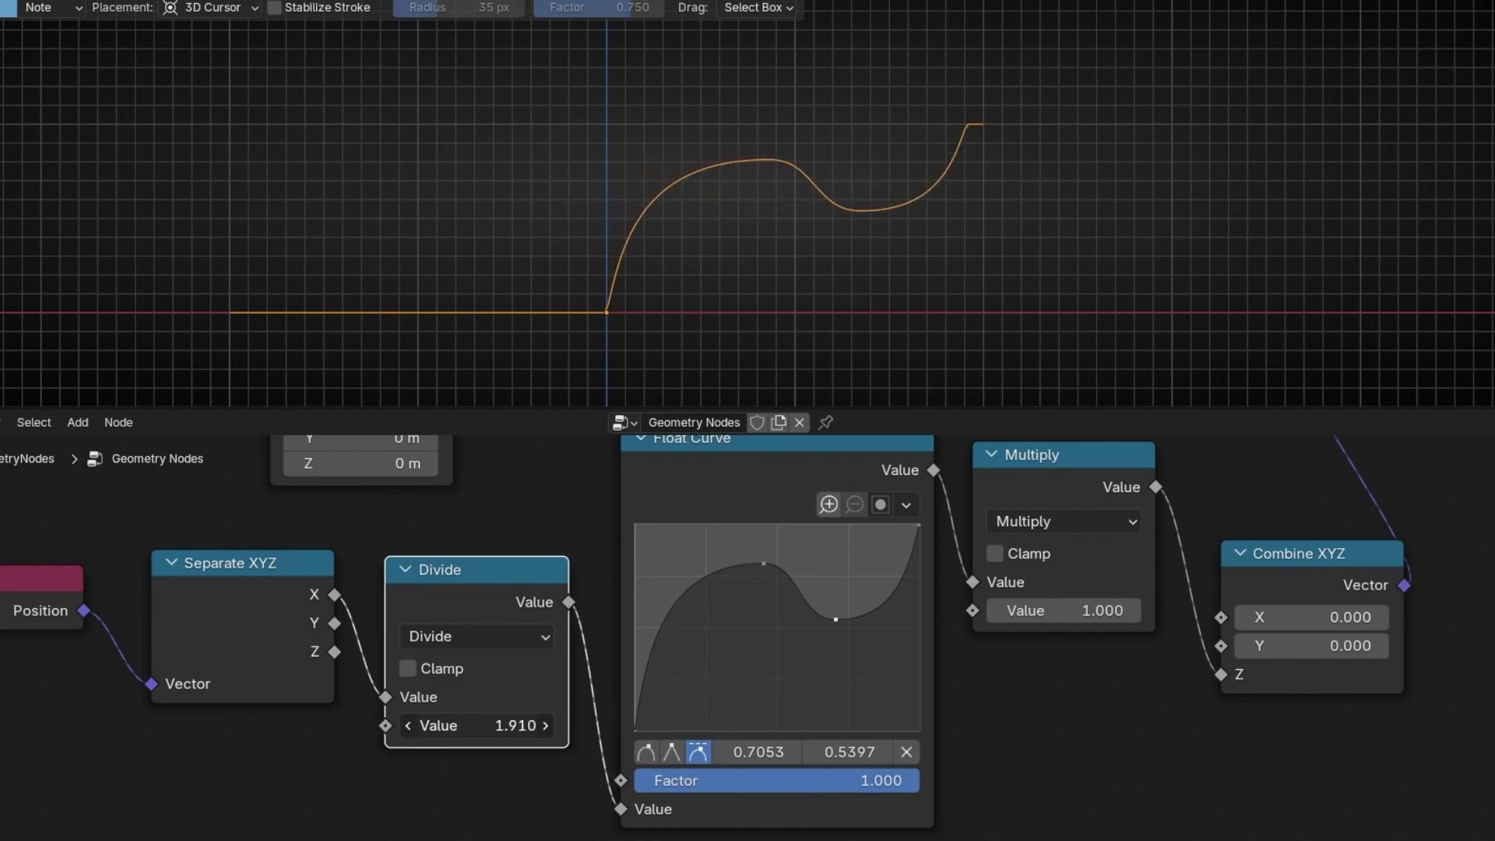
click(480, 724)
text(1)
key(Return)
- Annotate a circle around the curved section with arrows pointing away on both sides, and erase the marks
mouse_move(828, 194)
mouse_down()
mouse_move(670, 103)
mouse_move(841, 173)
mouse_move(802, 134)
mouse_up()
mouse_move(878, 217)
mouse_down()
mouse_move(1122, 215)
mouse_move(1073, 187)
mouse_move(1082, 231)
mouse_up()
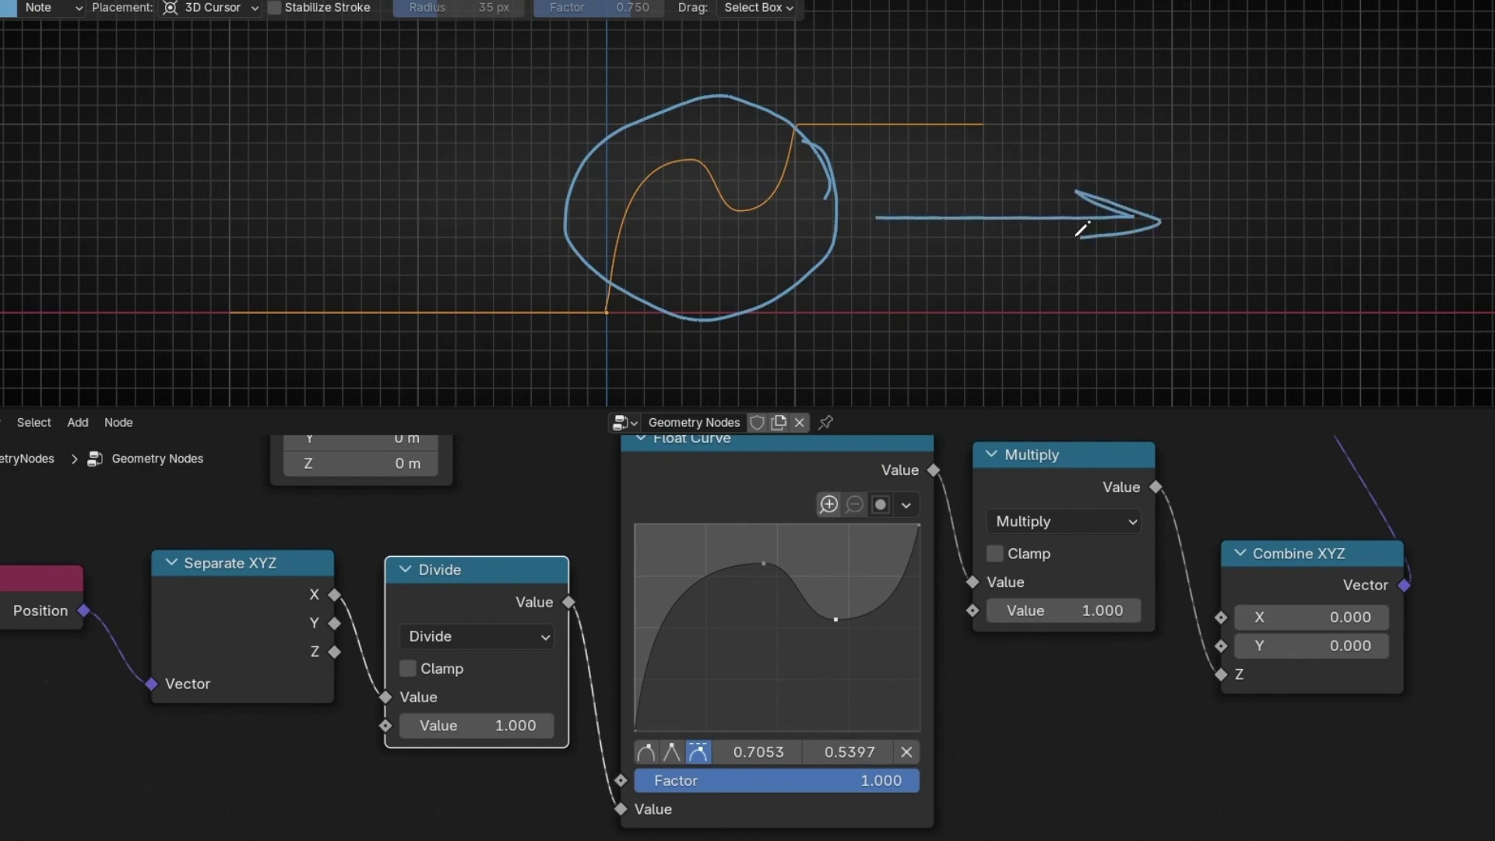
mouse_move(546, 201)
mouse_down()
mouse_move(252, 205)
mouse_move(201, 224)
mouse_up()
drag(201, 228, 346, 261)
mouse_move(993, 234)
ctrl+mouse_down()
mouse_move(367, 200)
mouse_move(822, 268)
ctrl+mouse_up()
- Move the Position and Separate XYZ nodes away from the Divide node to make room for another node
middle_drag(338, 548, 468, 548)
drag(174, 518, 84, 667)
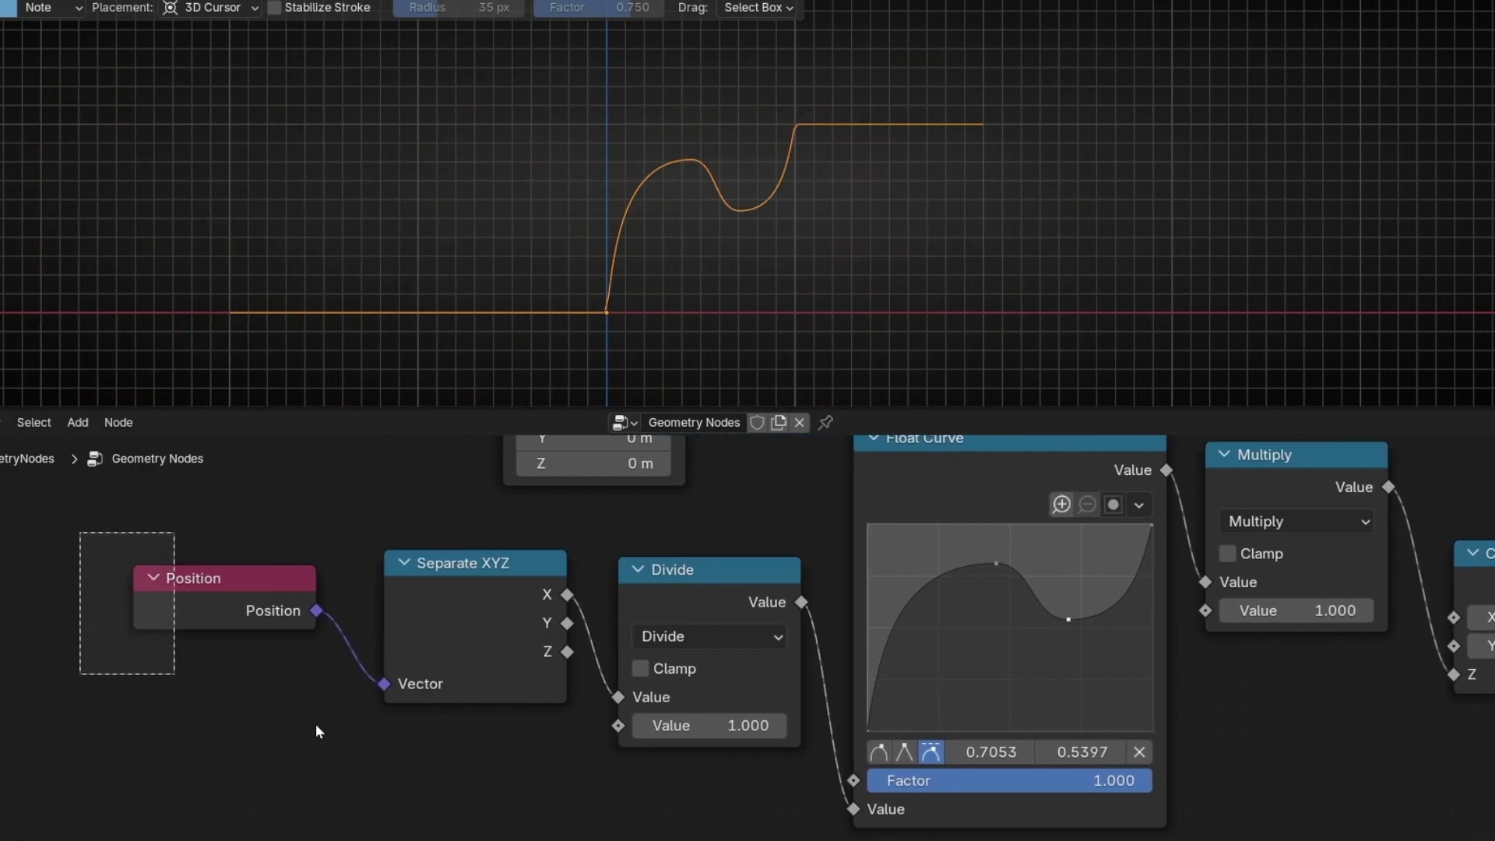
key(g)
click(216, 735)
- Duplicate the Divide node onto the link after Separate XYZ's X output and make it an Add node with value 0
click(656, 591)
key(shift+d)
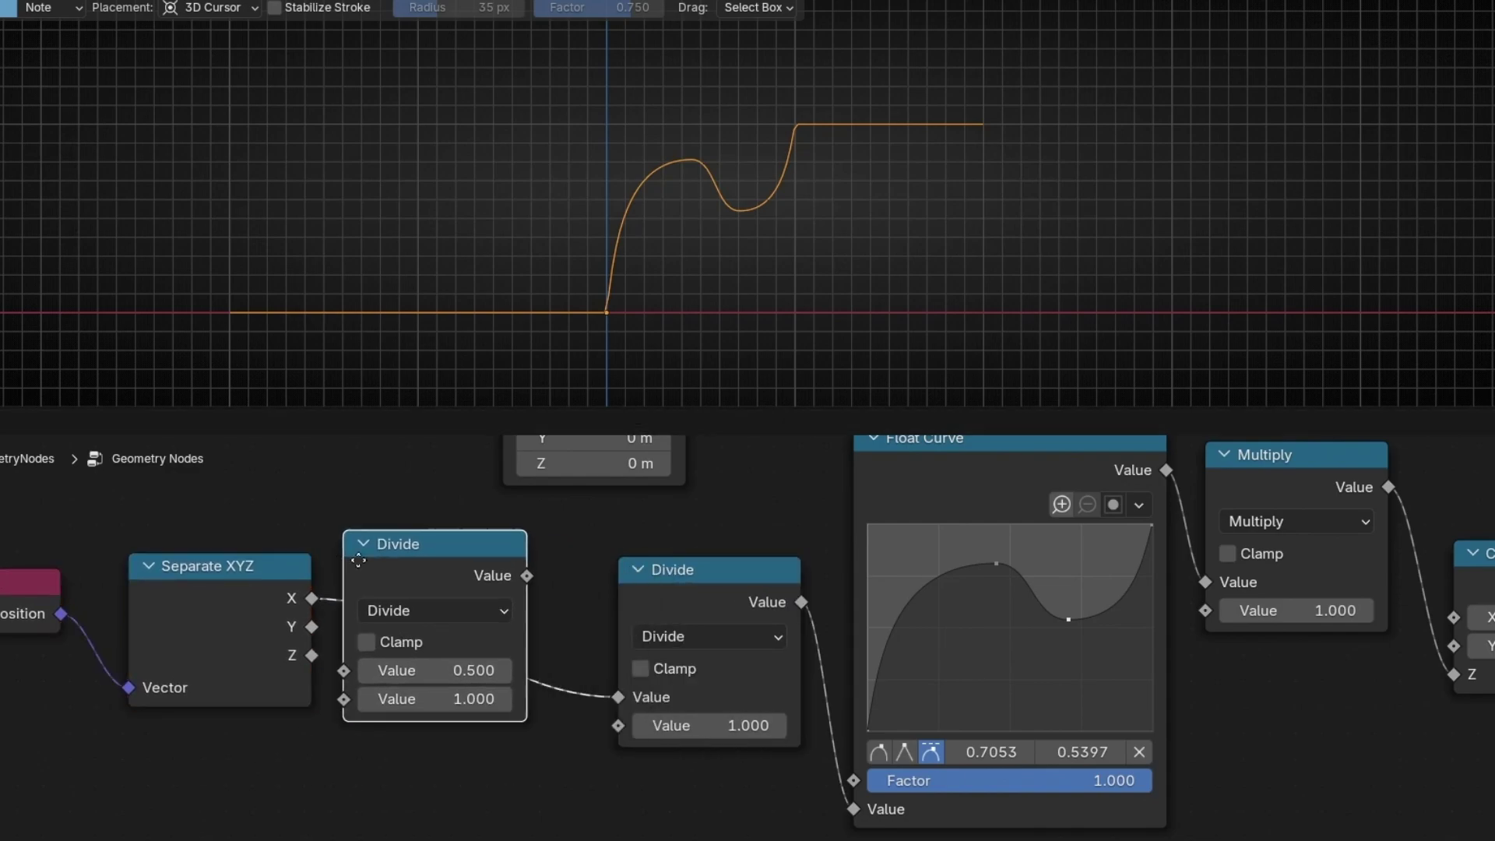
click(411, 591)
click(442, 611)
click(466, 282)
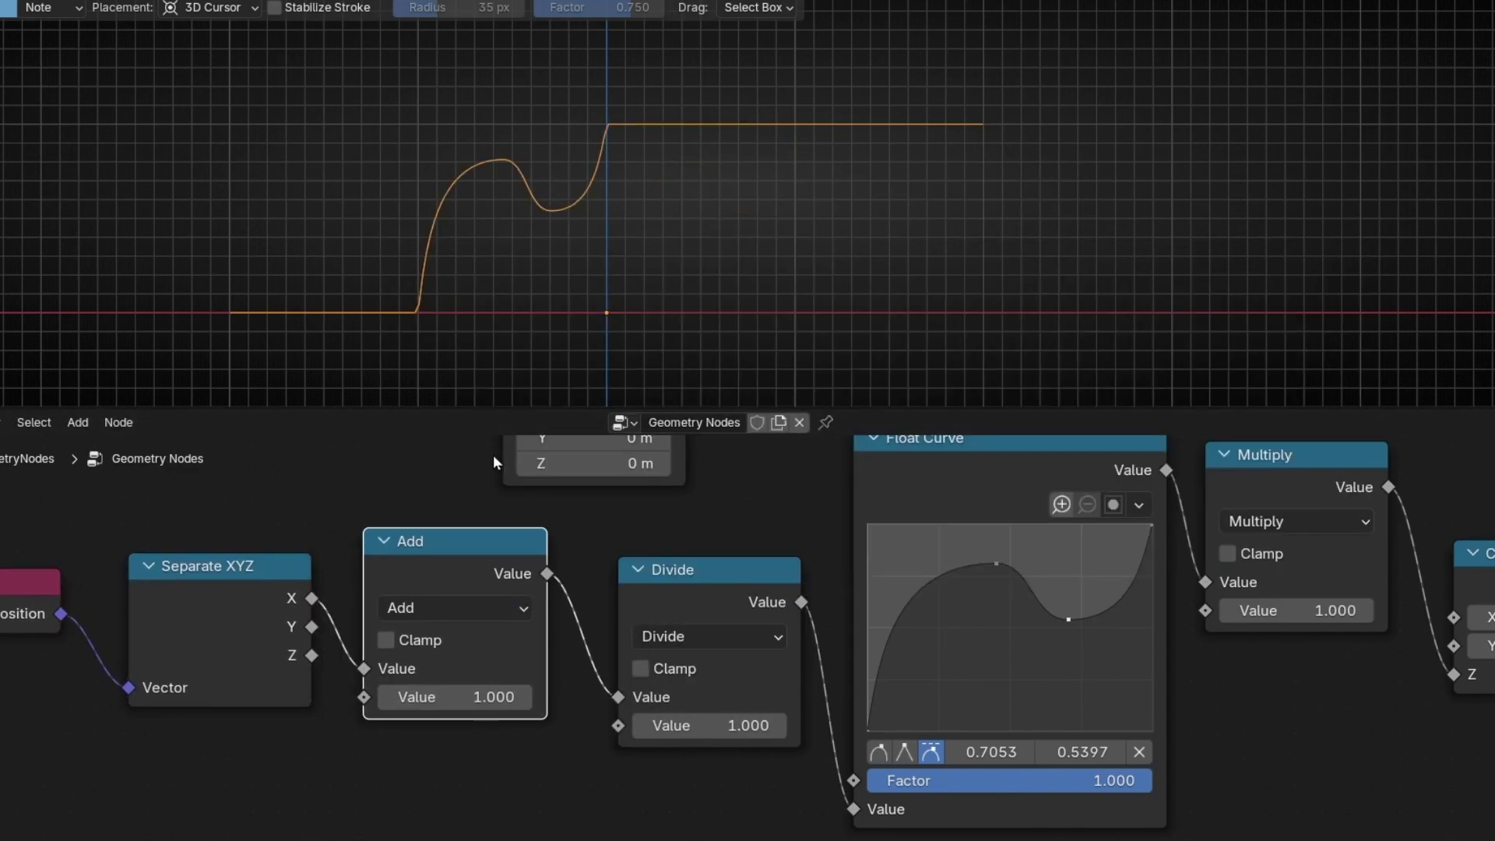
click(483, 695)
text(0)
key(Return)
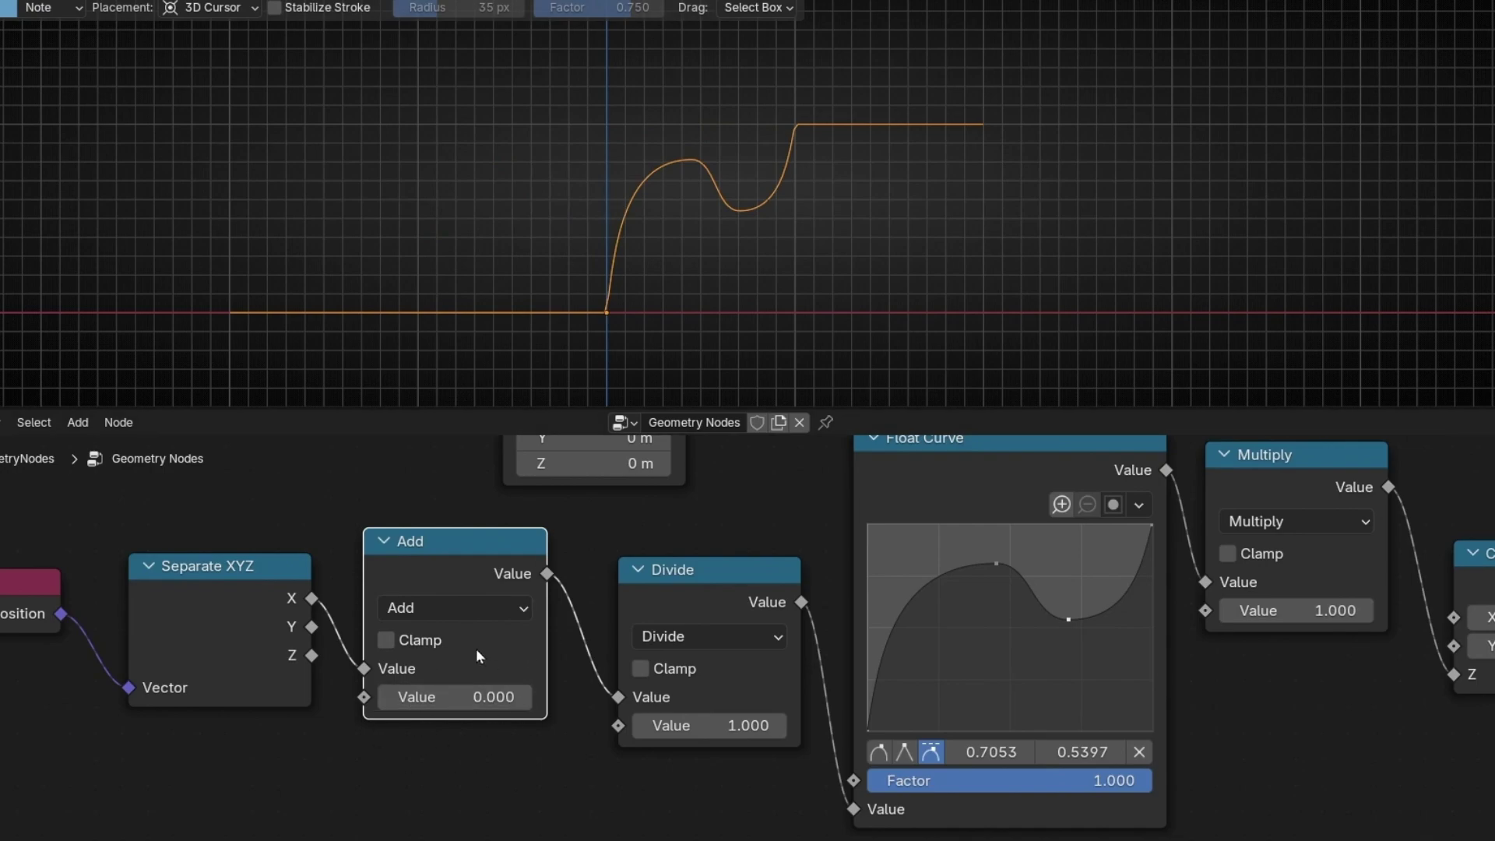
- Try 0.790 and 1 as the Add value, mark temporary annotations near the X axis, and return the value to 0.000
drag(459, 697, 525, 697)
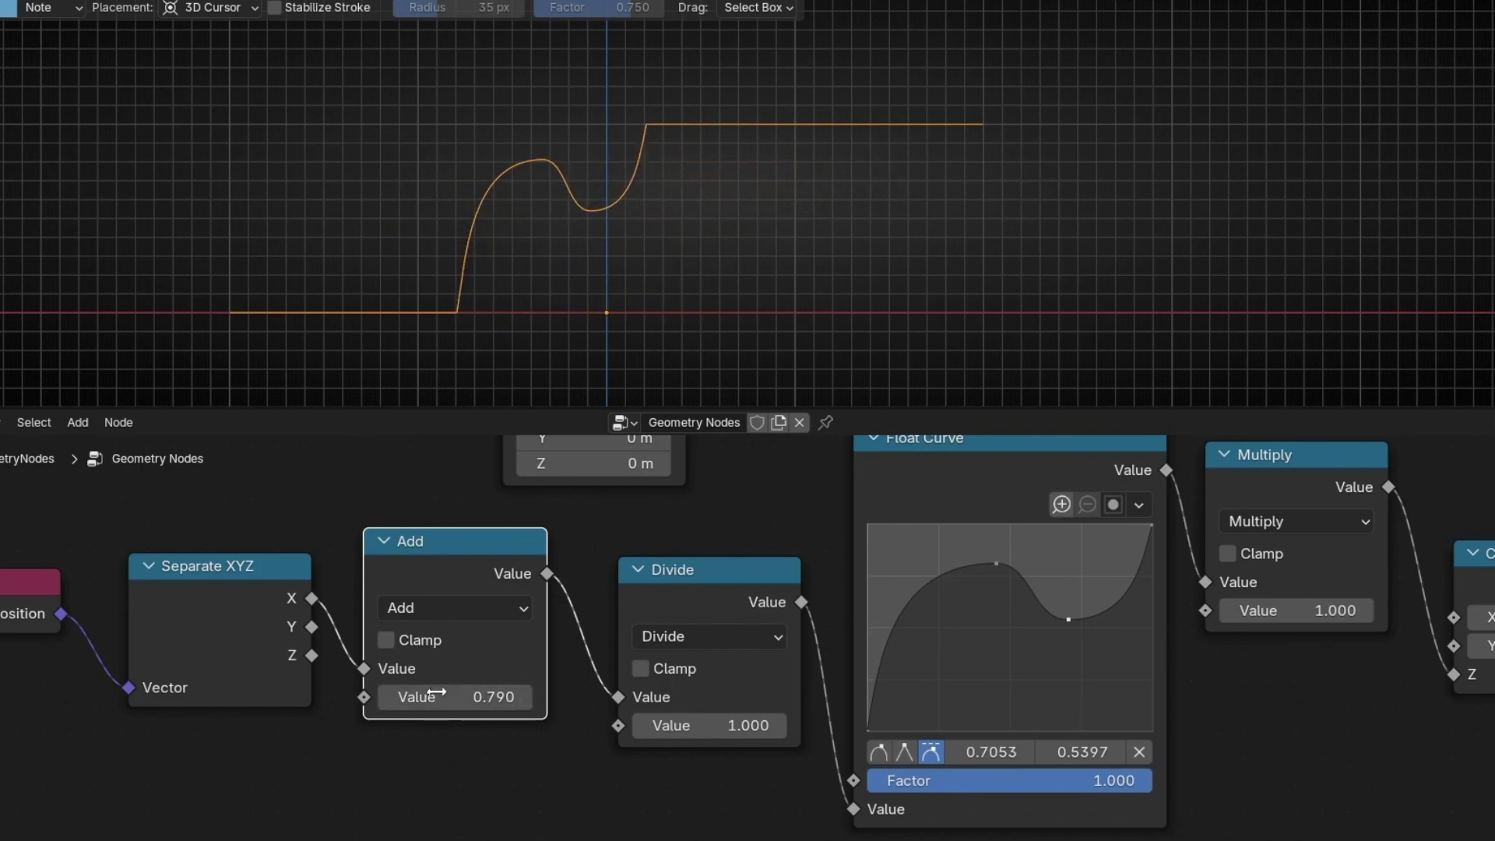
click(438, 693)
text(1)
key(Return)
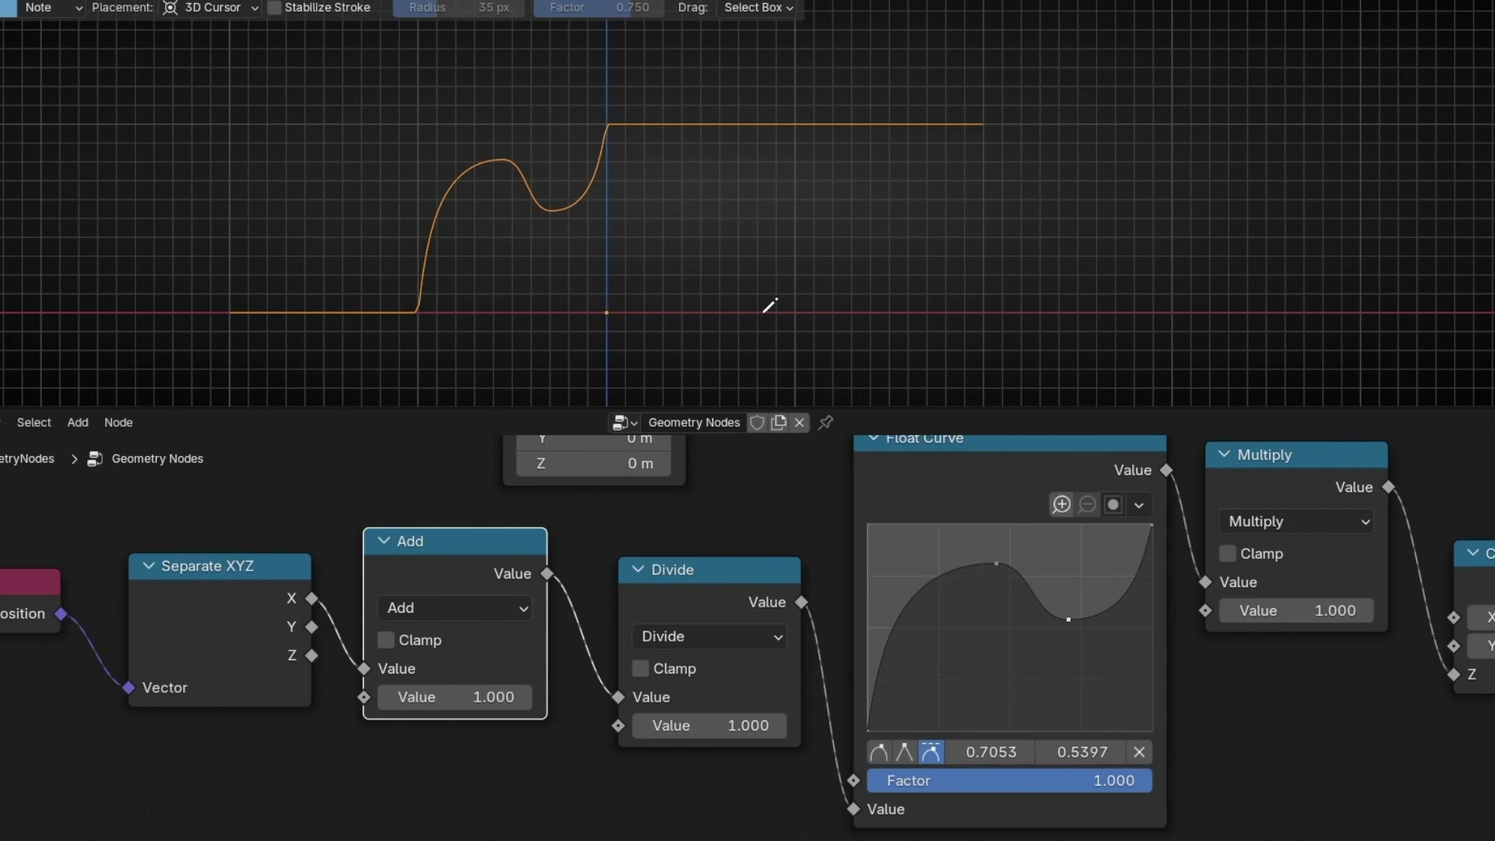
mouse_move(802, 310)
mouse_down()
mouse_move(473, 315)
mouse_move(497, 290)
mouse_move(543, 337)
mouse_up()
mouse_move(427, 369)
mouse_down()
mouse_move(536, 394)
mouse_move(461, 337)
mouse_move(312, 351)
mouse_up()
mouse_move(475, 697)
mouse_down()
mouse_move(343, 697)
mouse_move(483, 697)
mouse_move(413, 697)
mouse_move(460, 697)
mouse_up()
- Put the Add node in a frame labelled "Animation"
key(ctrl+j)
key(F2)
text(Ani)
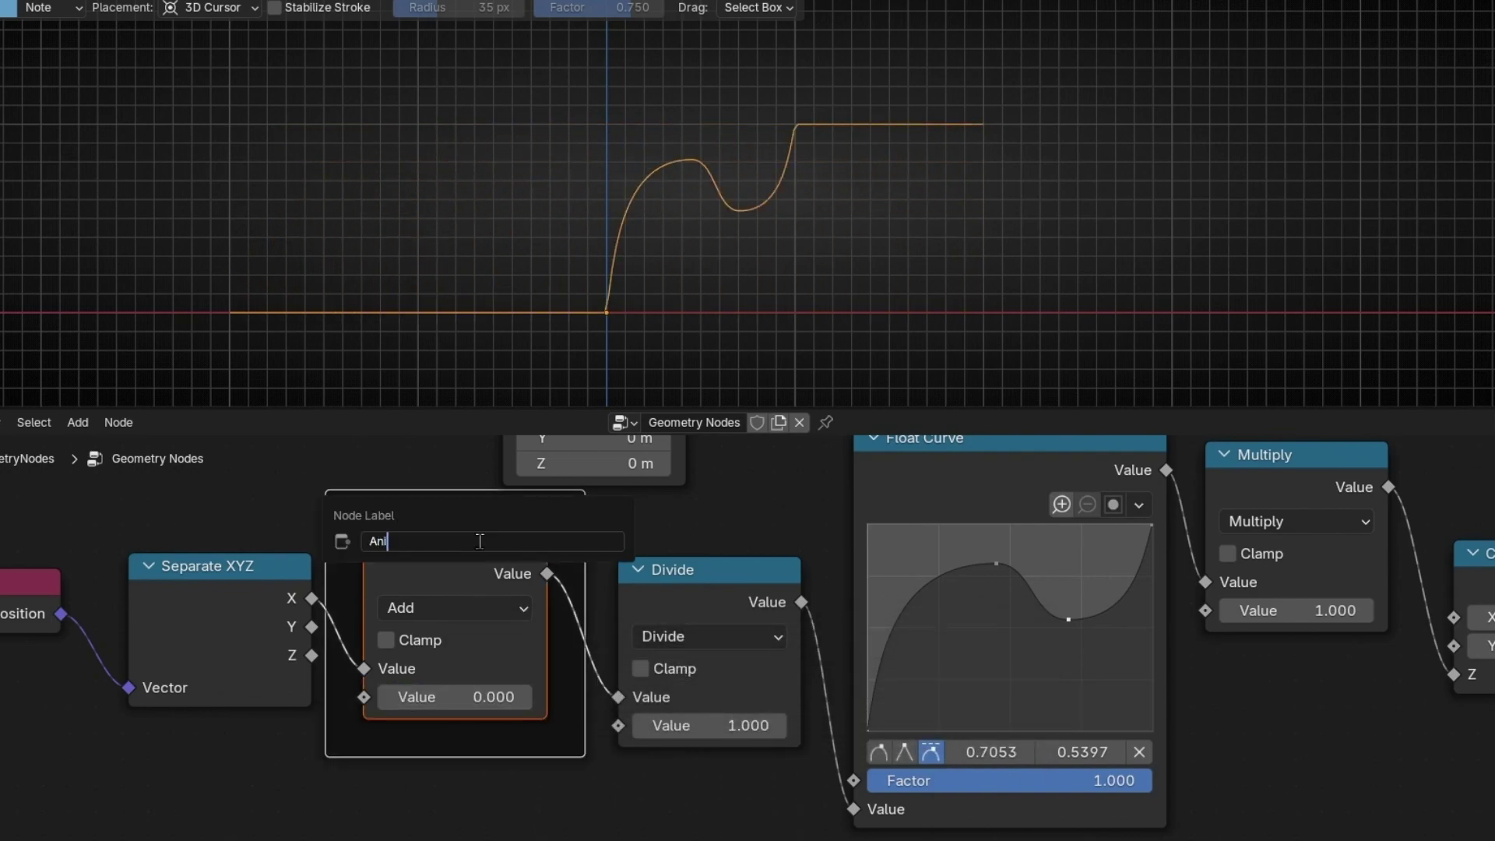
text(matio)
key(Return)
- Put the Divide node in a frame labelled "Amplitude"
click(670, 600)
key(ctrl+j)
key(F2)
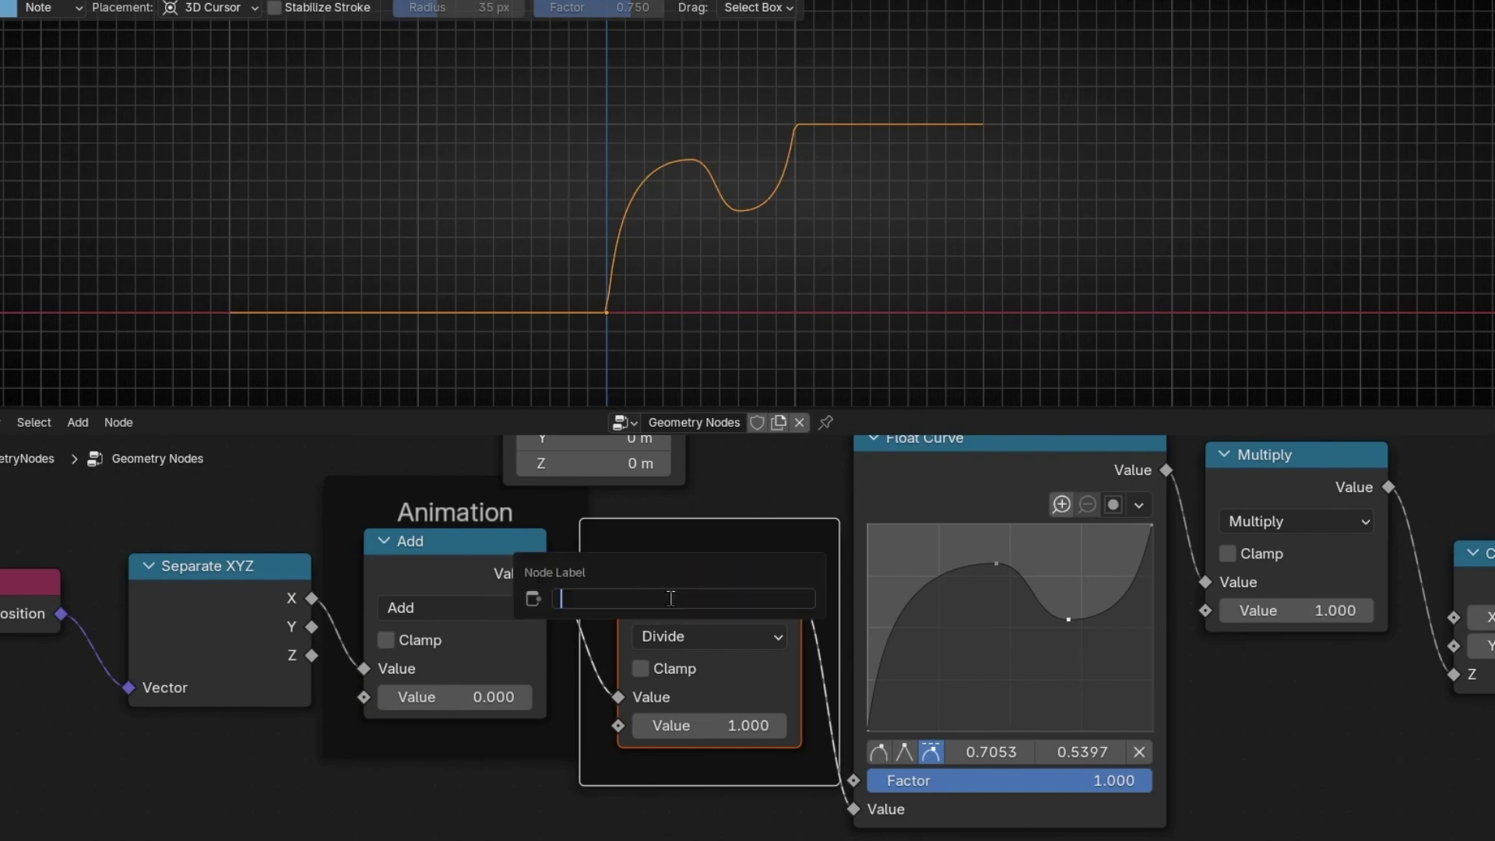
text(Amplitude)
key(Return)
- Put the Multiply node after the Float Curve in a frame labelled "Altitude"
middle_drag(1244, 474, 932, 563)
click(933, 563)
key(ctrl+j)
key(F2)
text(Alt)
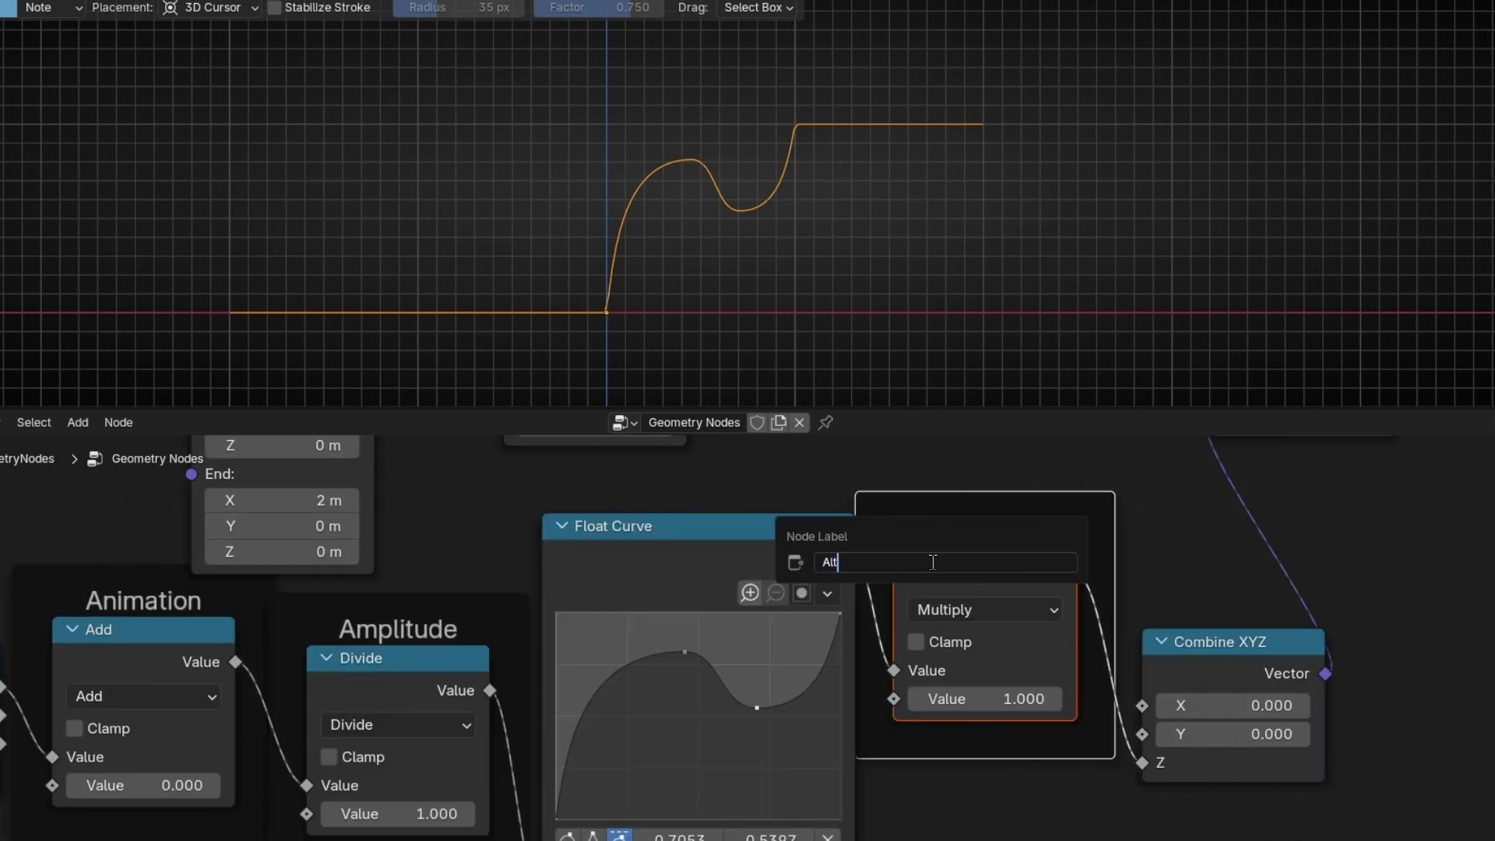
text(itude)
key(Return)
- Reset the Float Curve to its default straight diagonal and sketch a temporary annotation across the line in the viewport
key(Home)
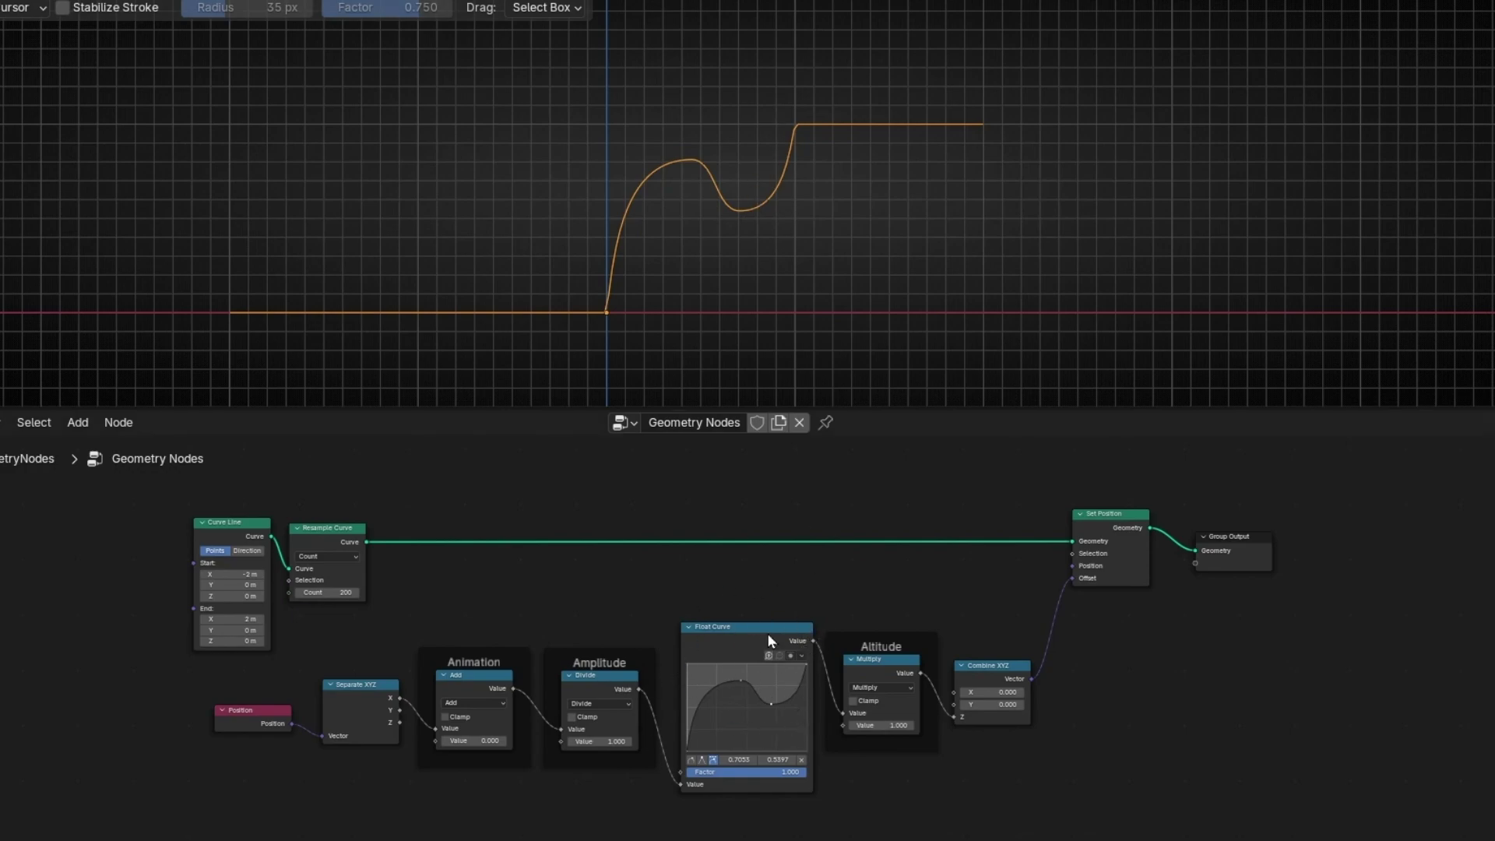
scroll(768, 634, up, 4)
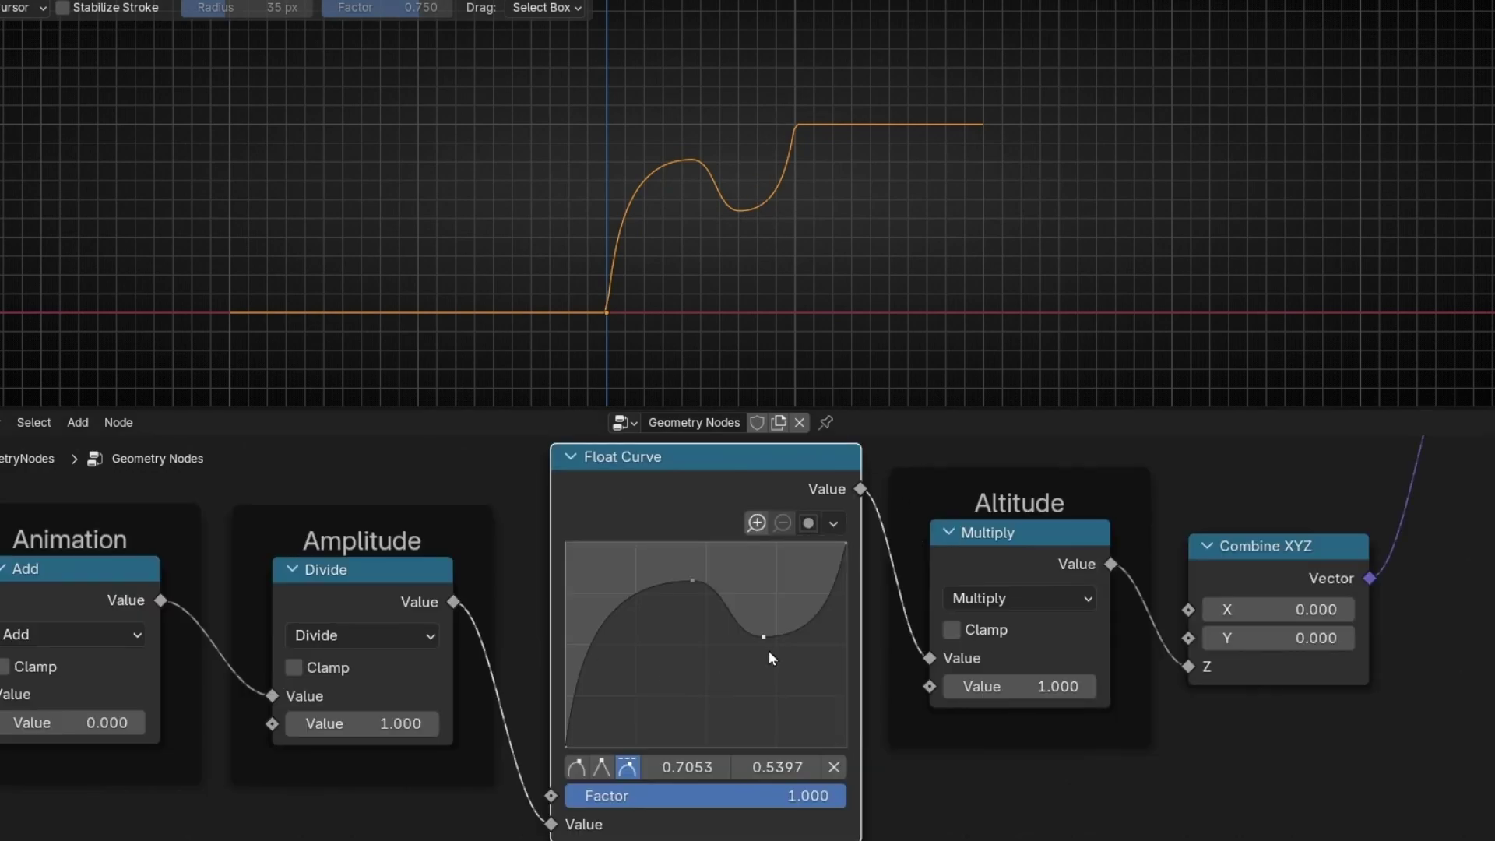
click(841, 530)
click(934, 626)
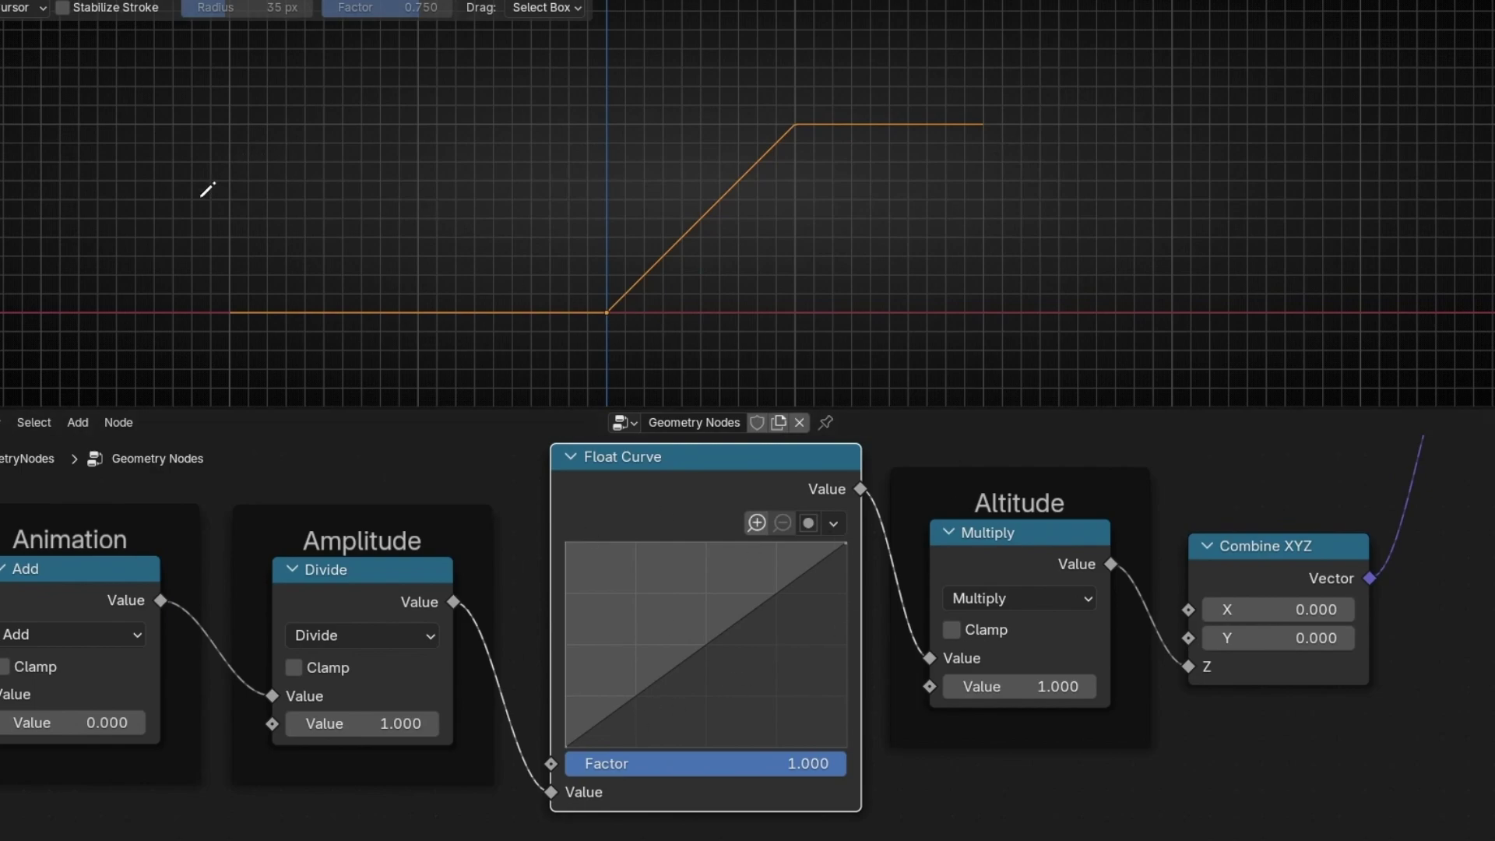
mouse_move(200, 206)
mouse_down()
mouse_move(1070, 205)
mouse_move(94, 201)
mouse_move(844, 207)
mouse_move(934, 109)
mouse_up()
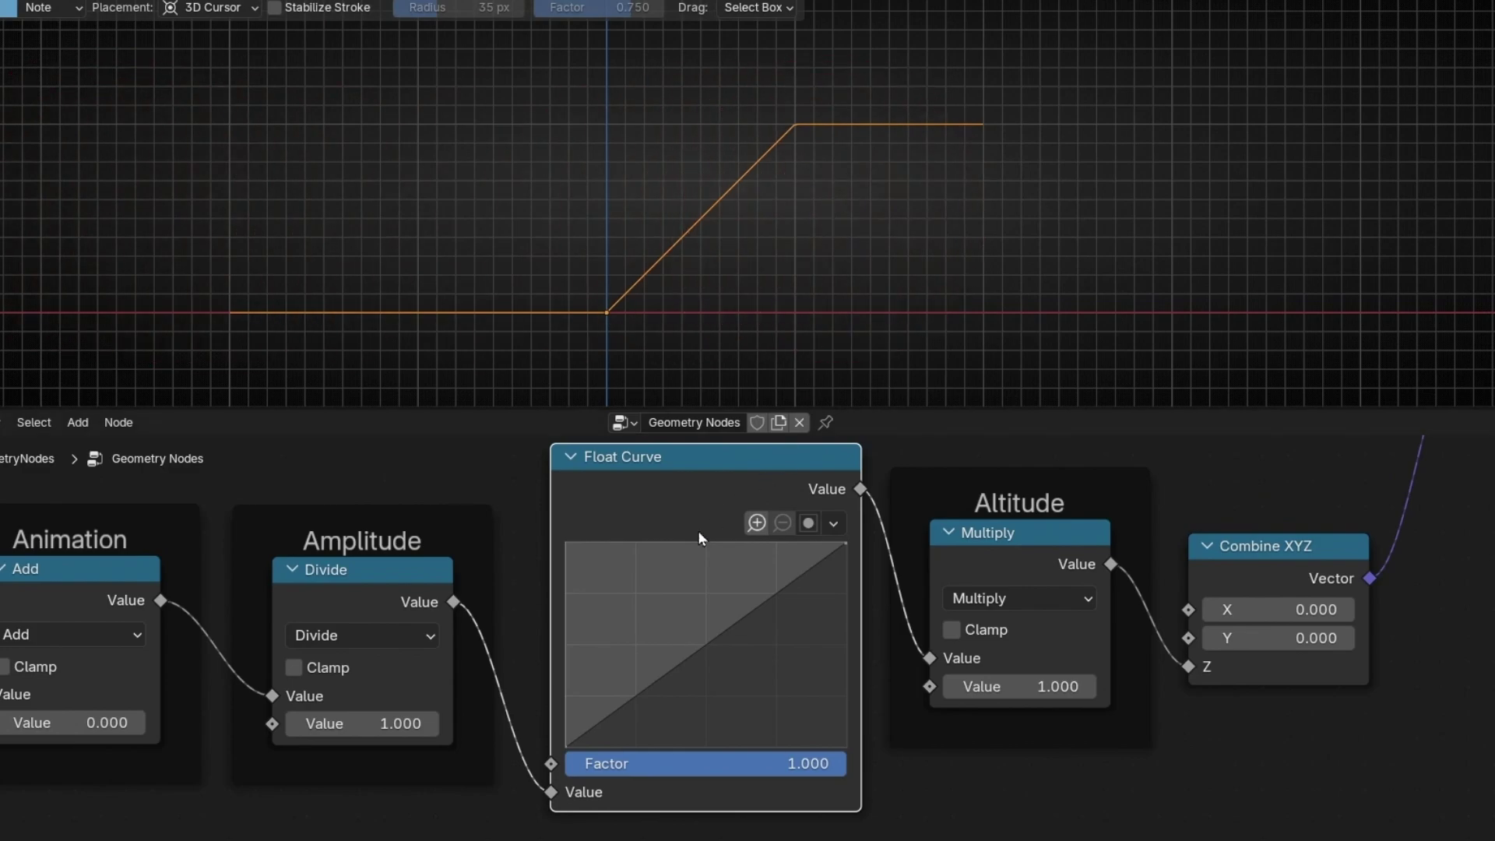
- Set the Y value of the Float Curve's start point to 0.5
click(567, 747)
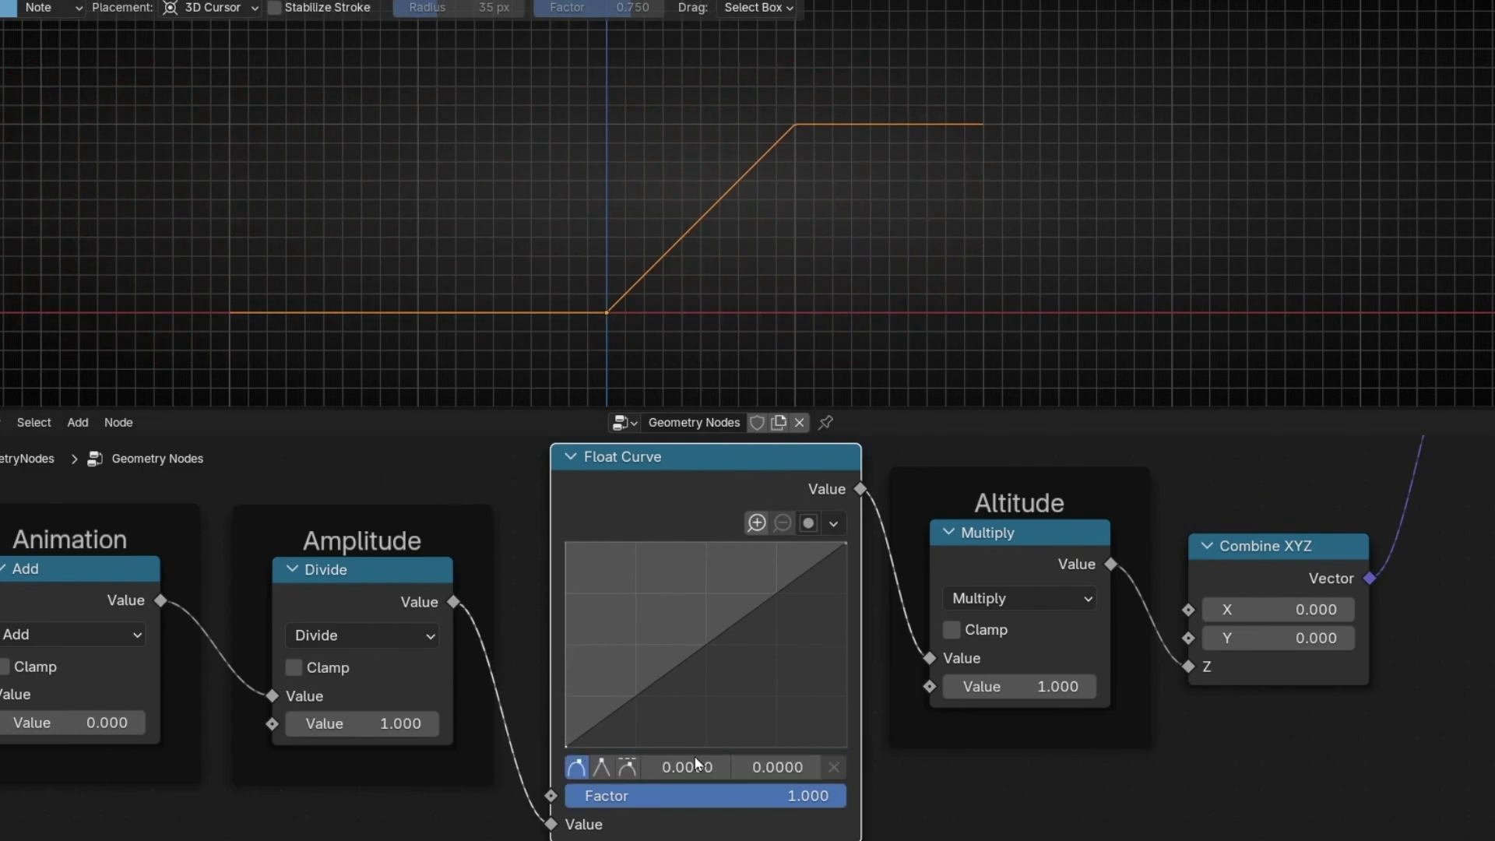
drag(765, 768, 816, 768)
click(766, 768)
text(0.5)
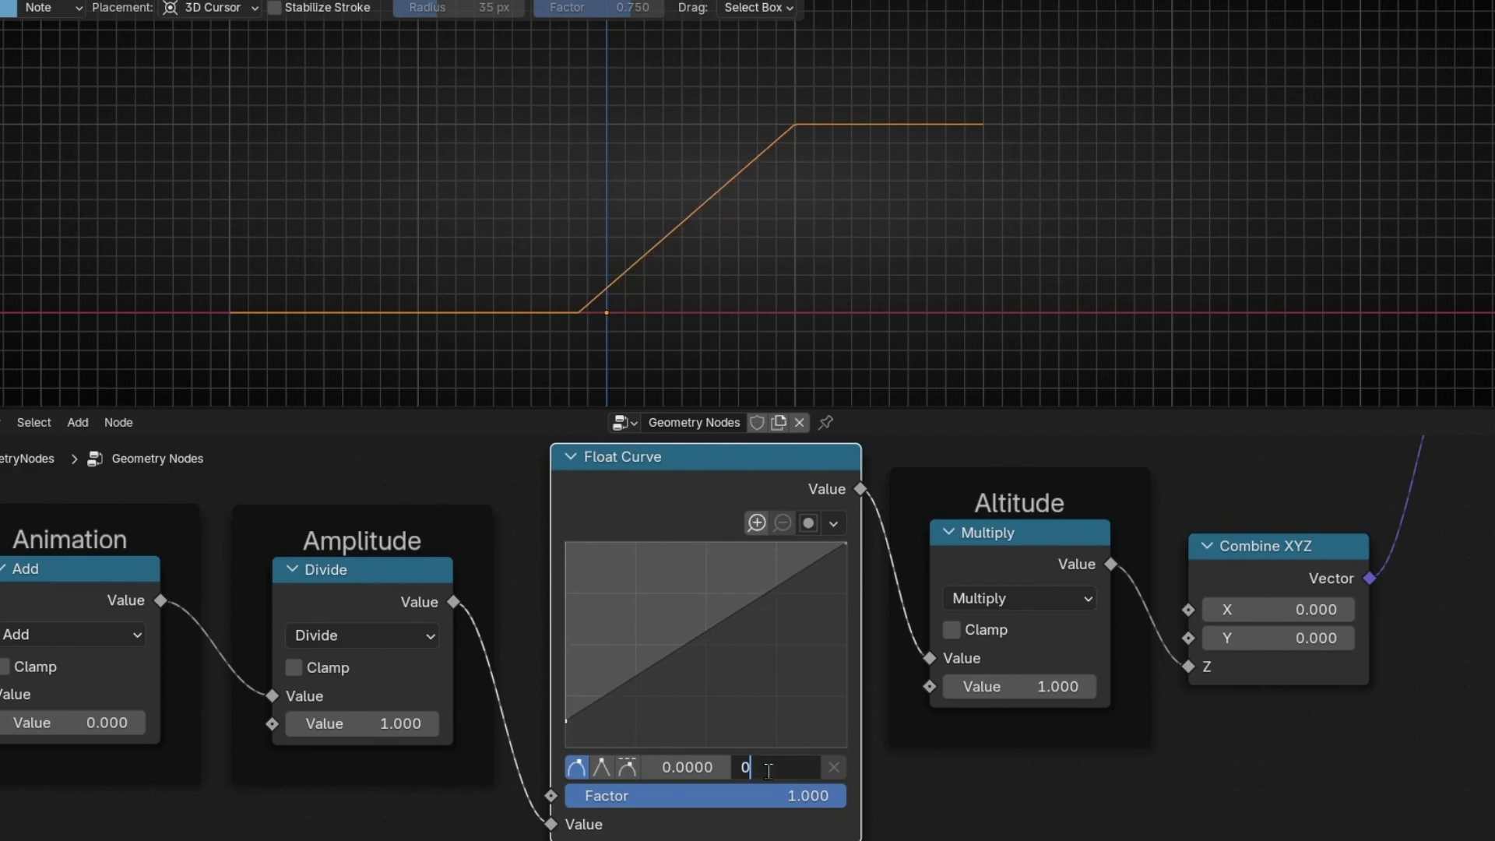
key(Return)
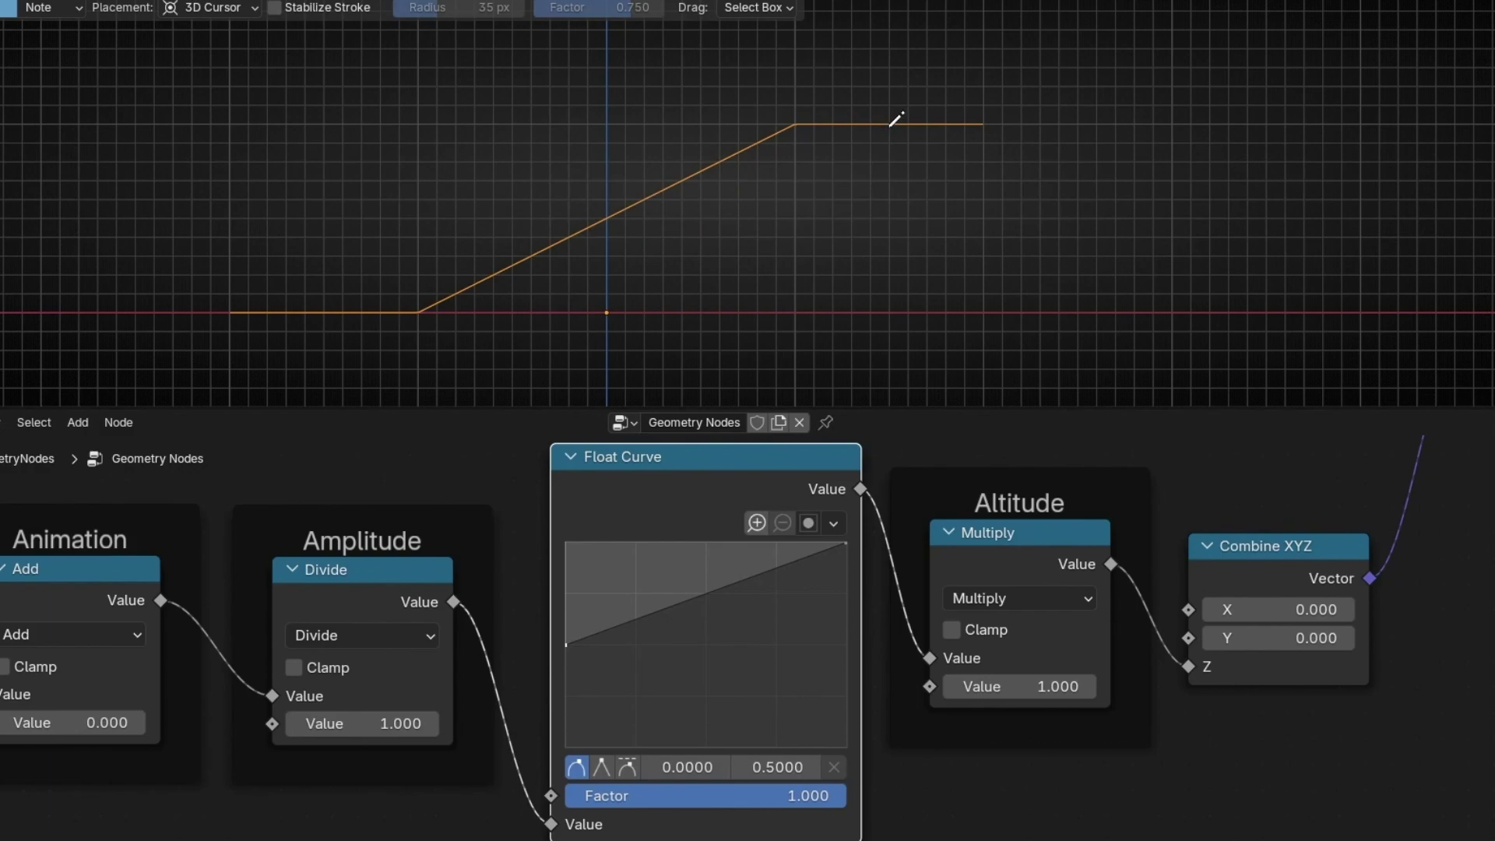
- Set the Y value of the Float Curve's end point to 0.5 to flatten the curve
click(845, 543)
click(798, 770)
text(0.5)
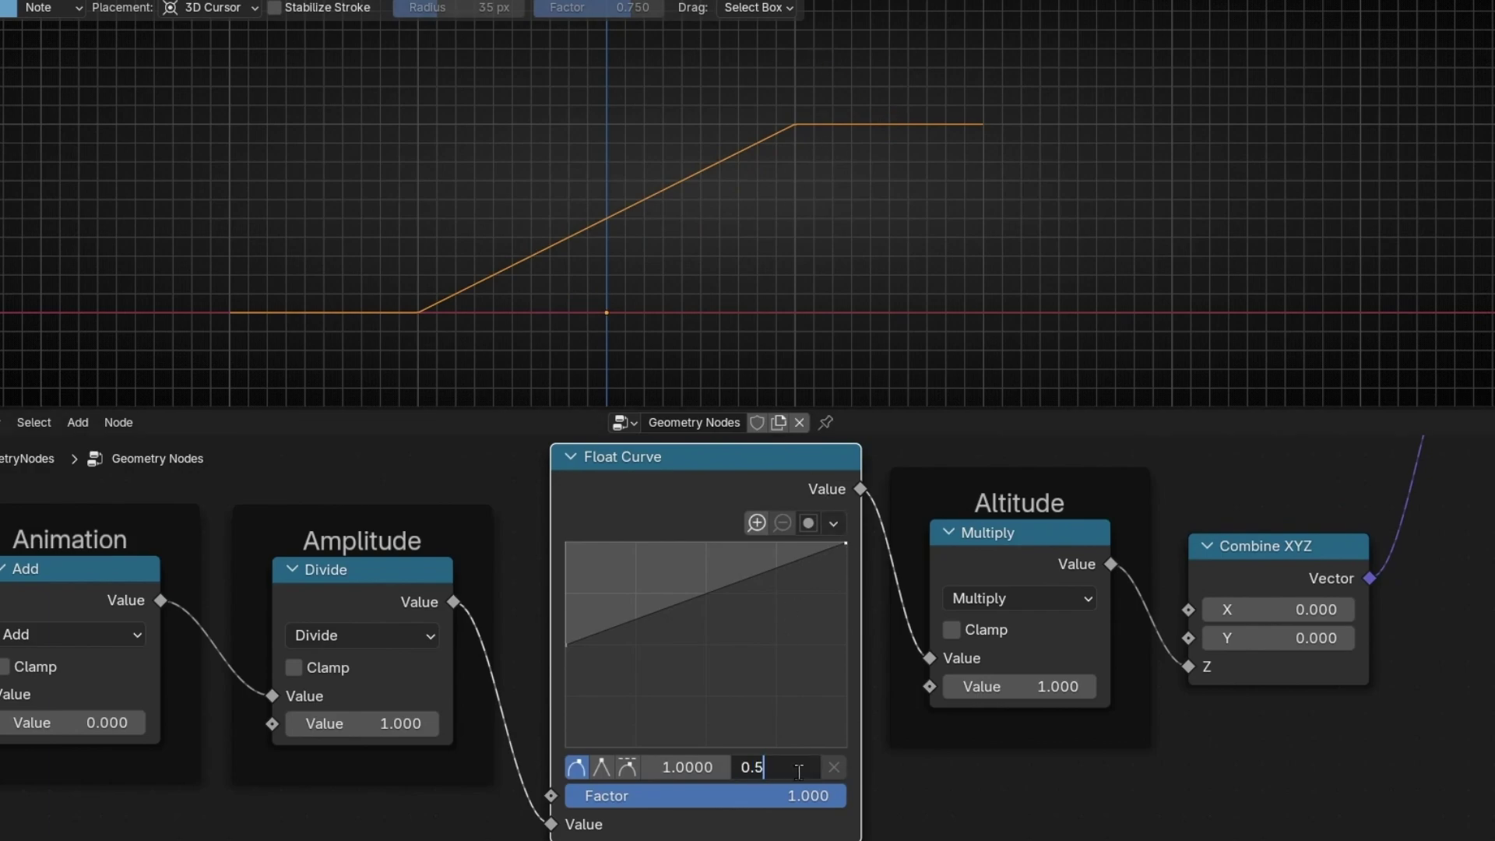
key(Return)
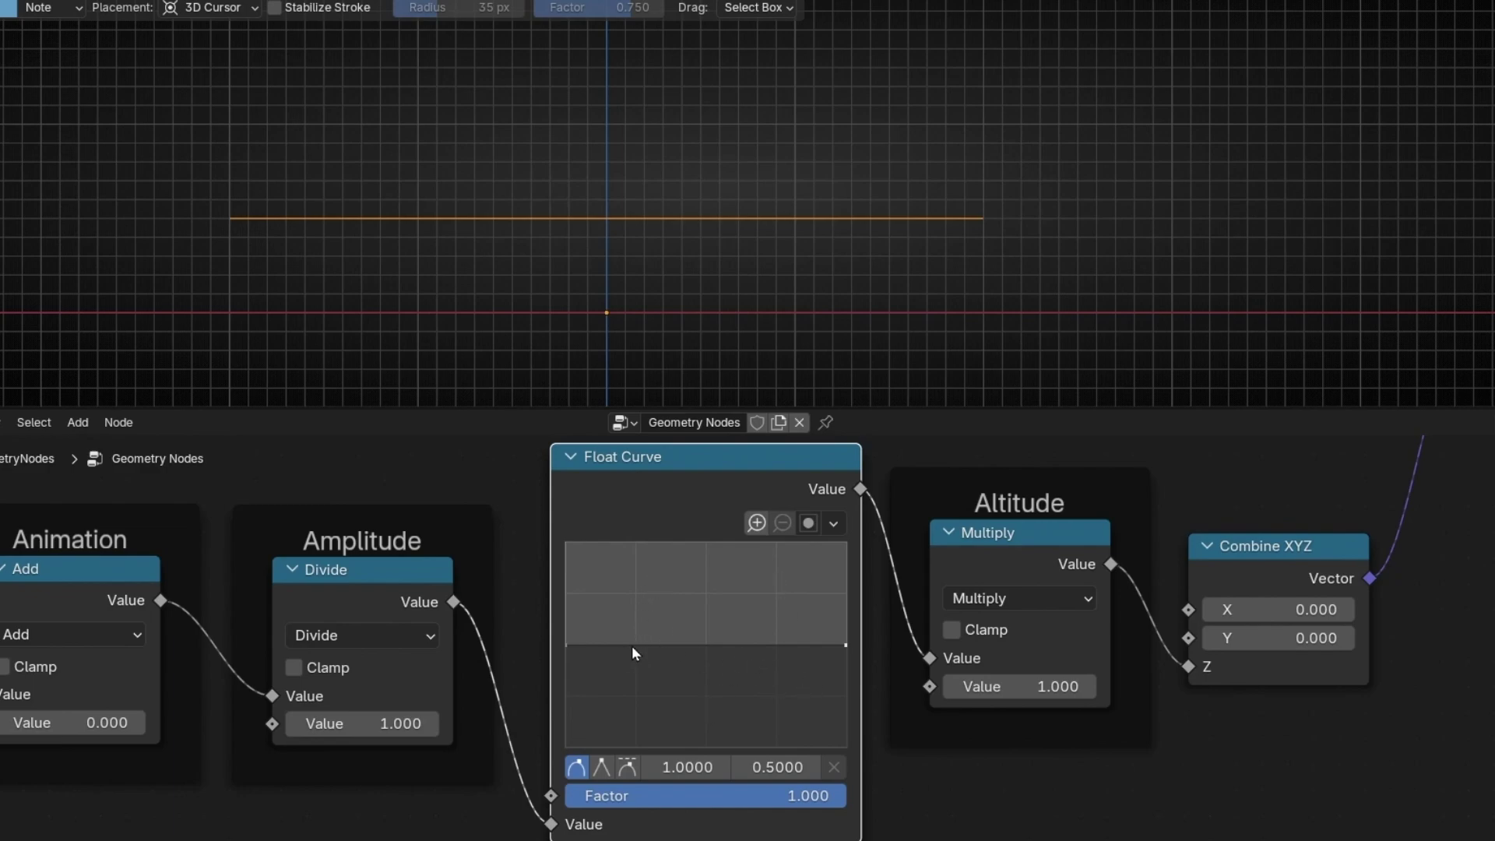
- Add control points along the flat Float Curve and shape them into a wave of alternating peaks and dips with diminishing height
click(603, 645)
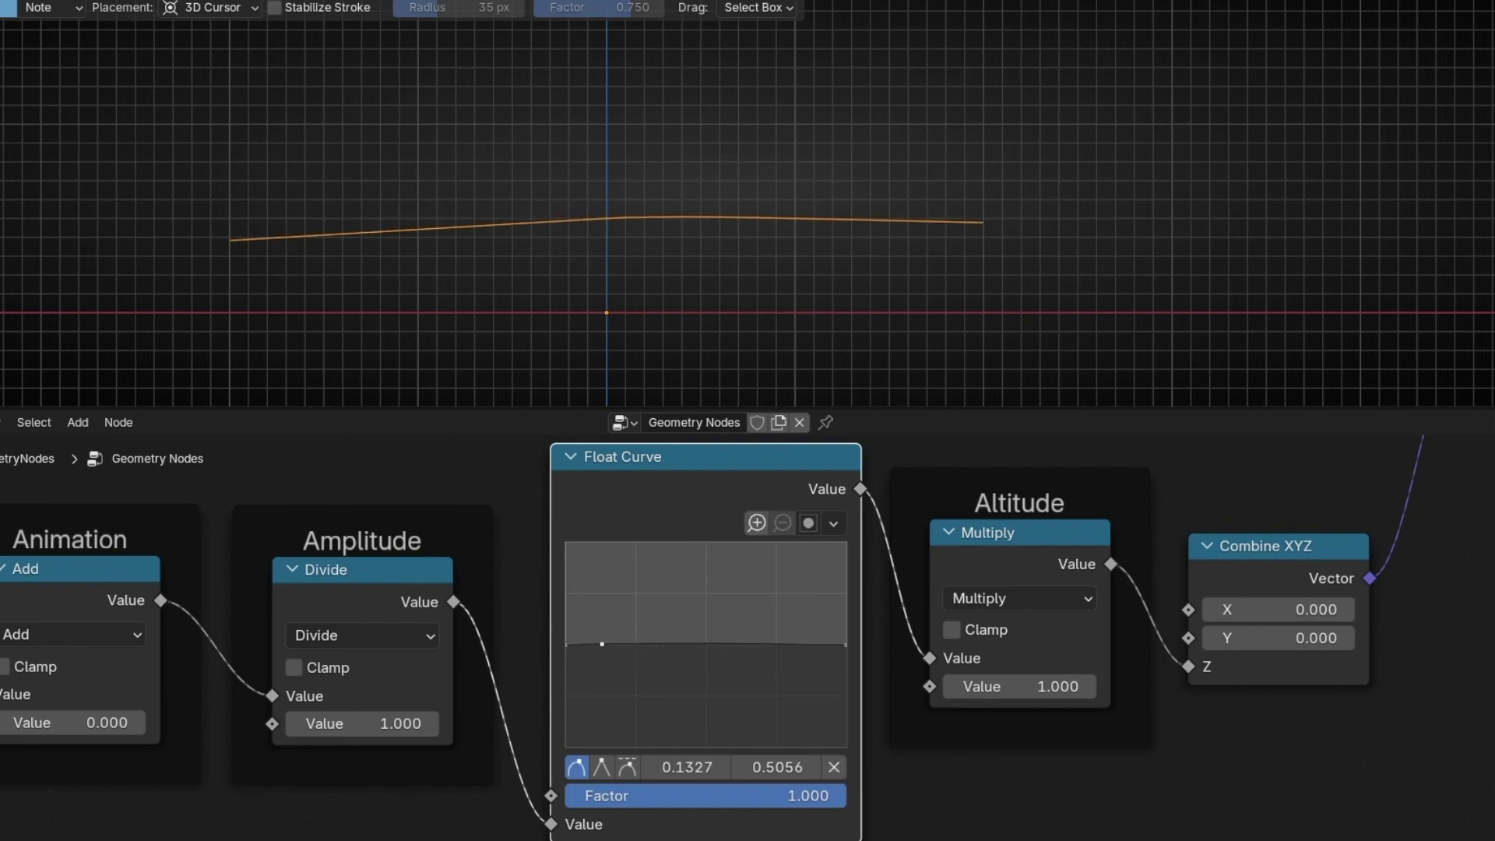
drag(662, 645, 794, 687)
click(813, 645)
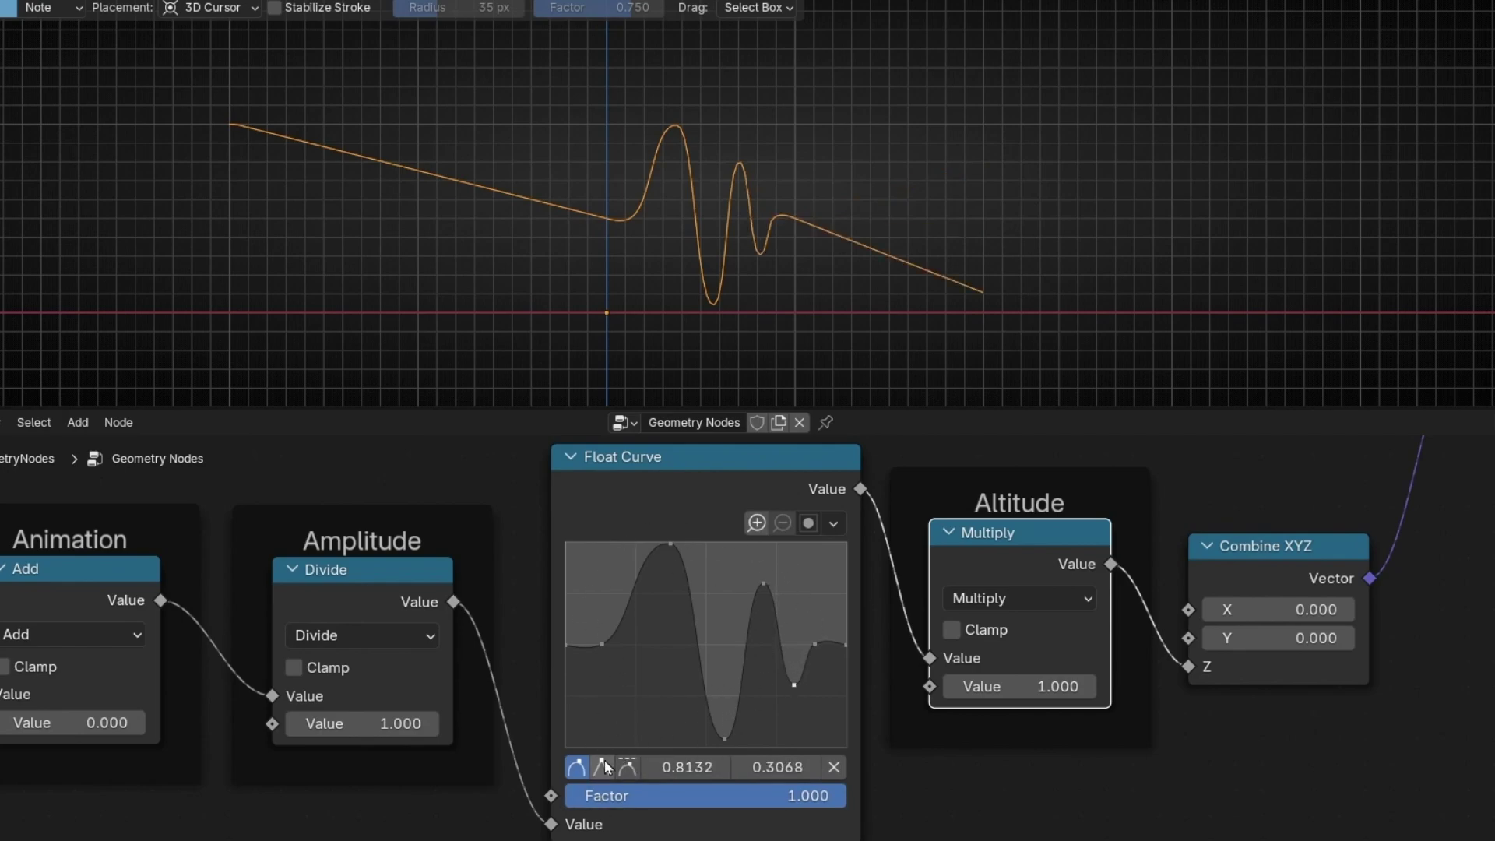
- Switch the Float Curve's control points from the start point through the peaks and dips to vector handles for sharp corners
click(567, 645)
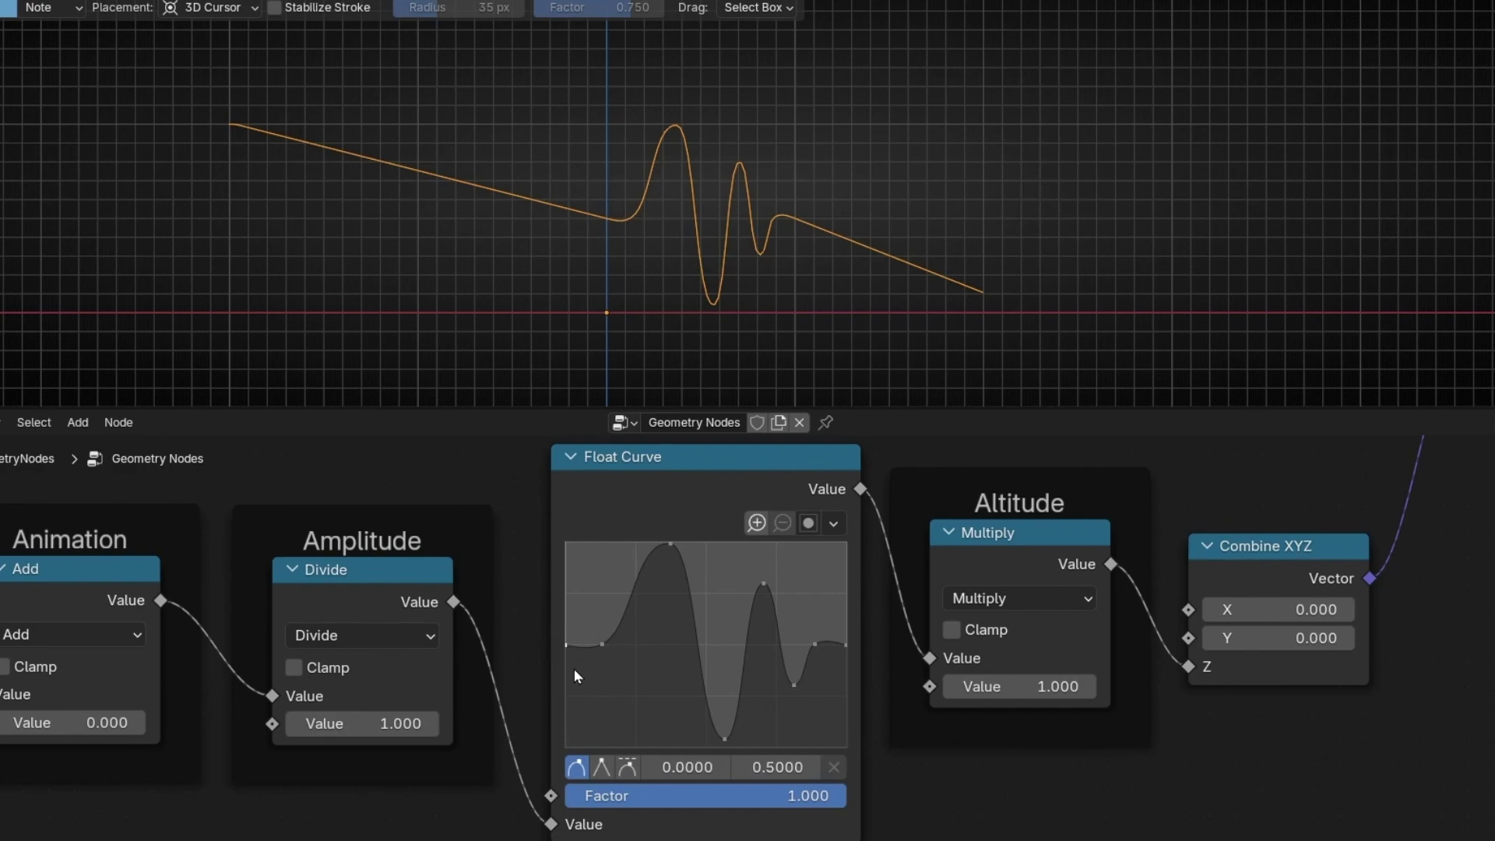
click(602, 768)
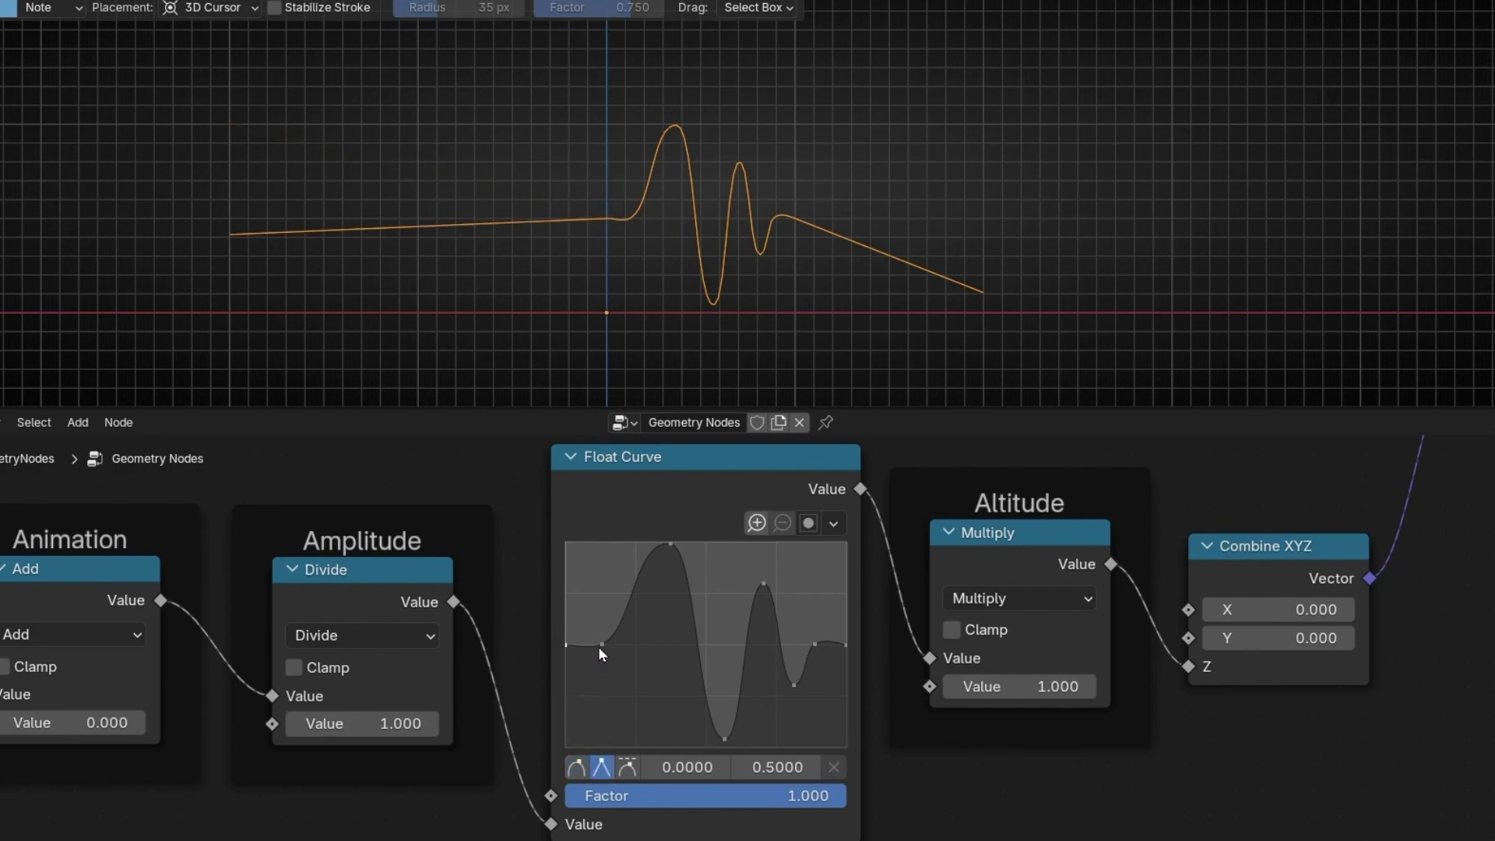
click(601, 646)
click(602, 768)
click(671, 543)
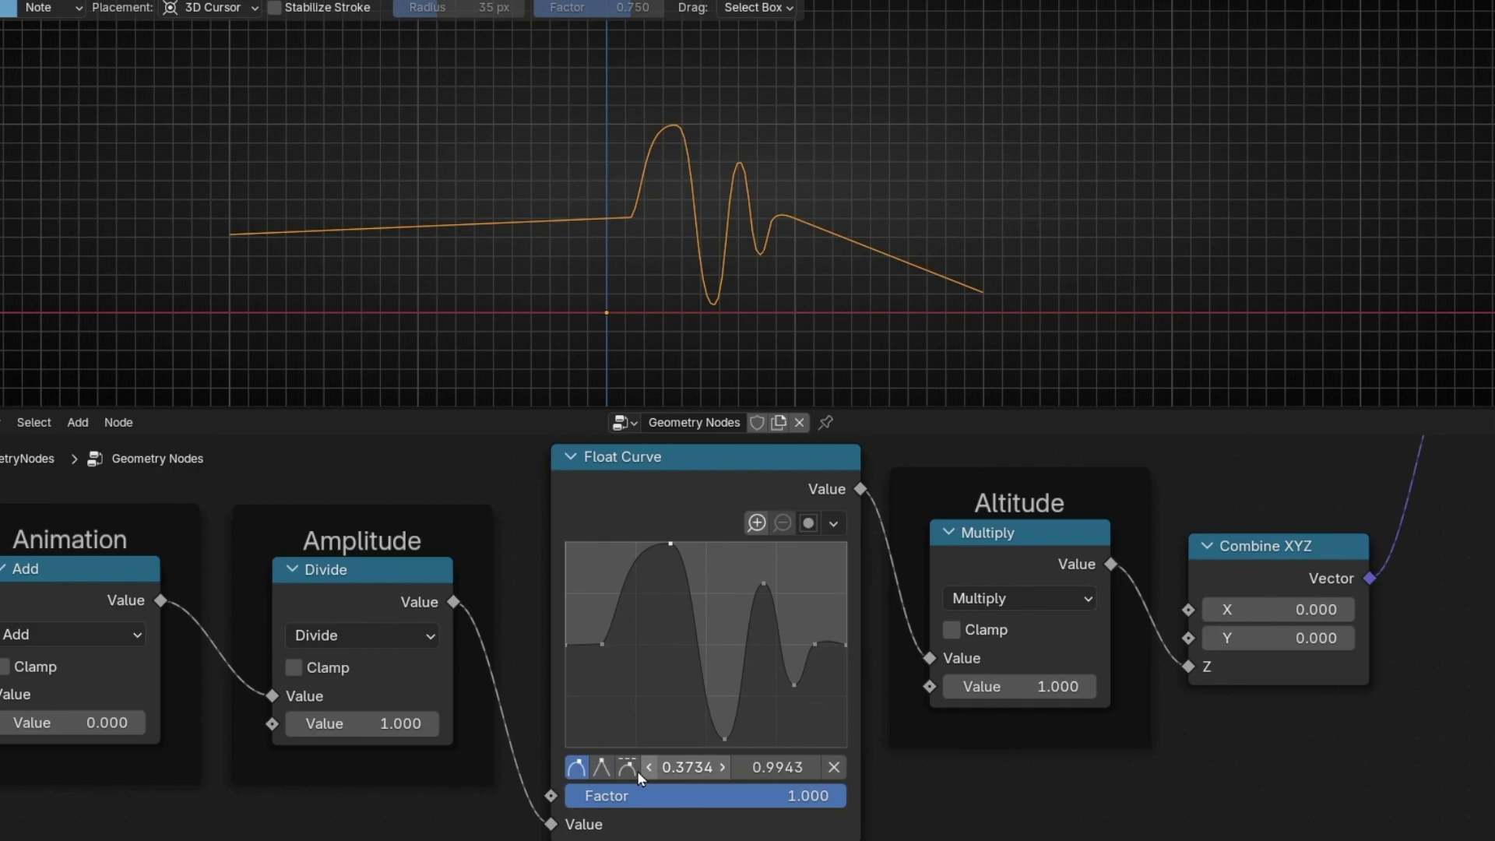
click(603, 768)
click(724, 739)
click(602, 768)
click(763, 584)
click(602, 768)
click(794, 684)
click(602, 768)
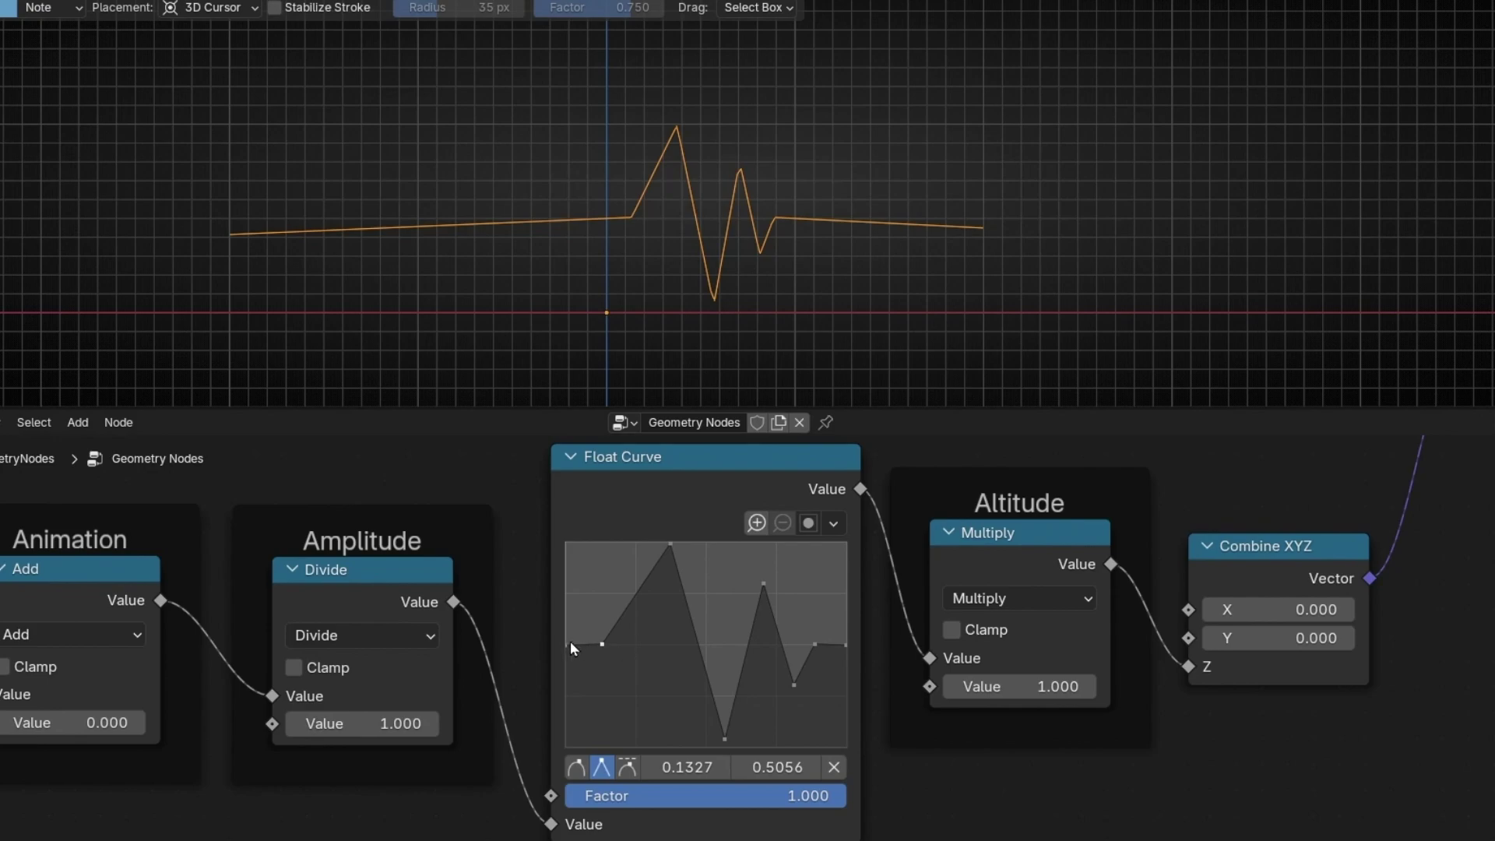
- Set the Y value of the two Float Curve points where the wave leaves and rejoins the flat line to 0.5
click(777, 767)
text(0.5)
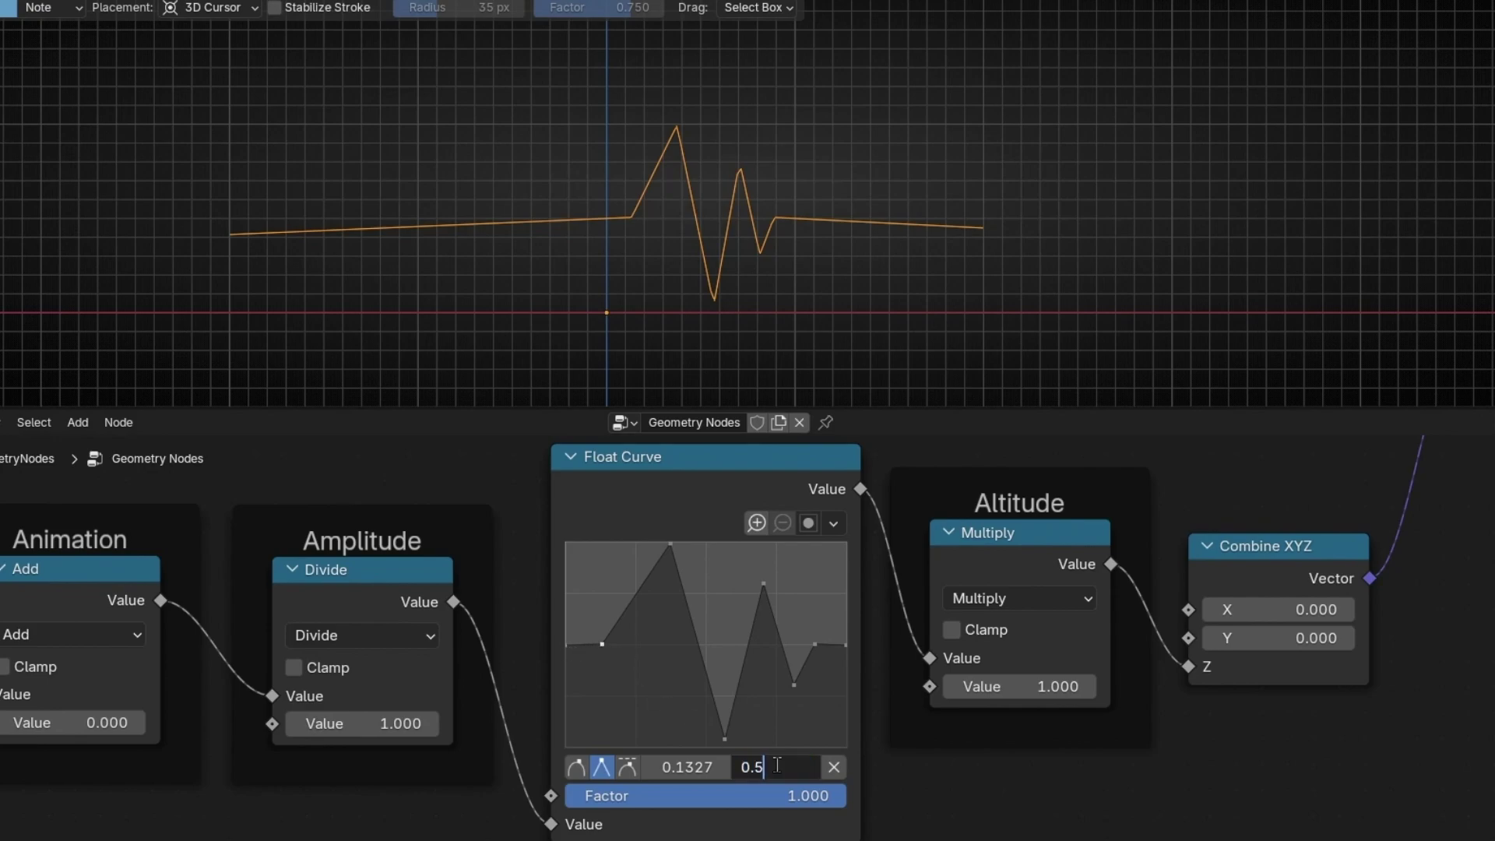
key(Return)
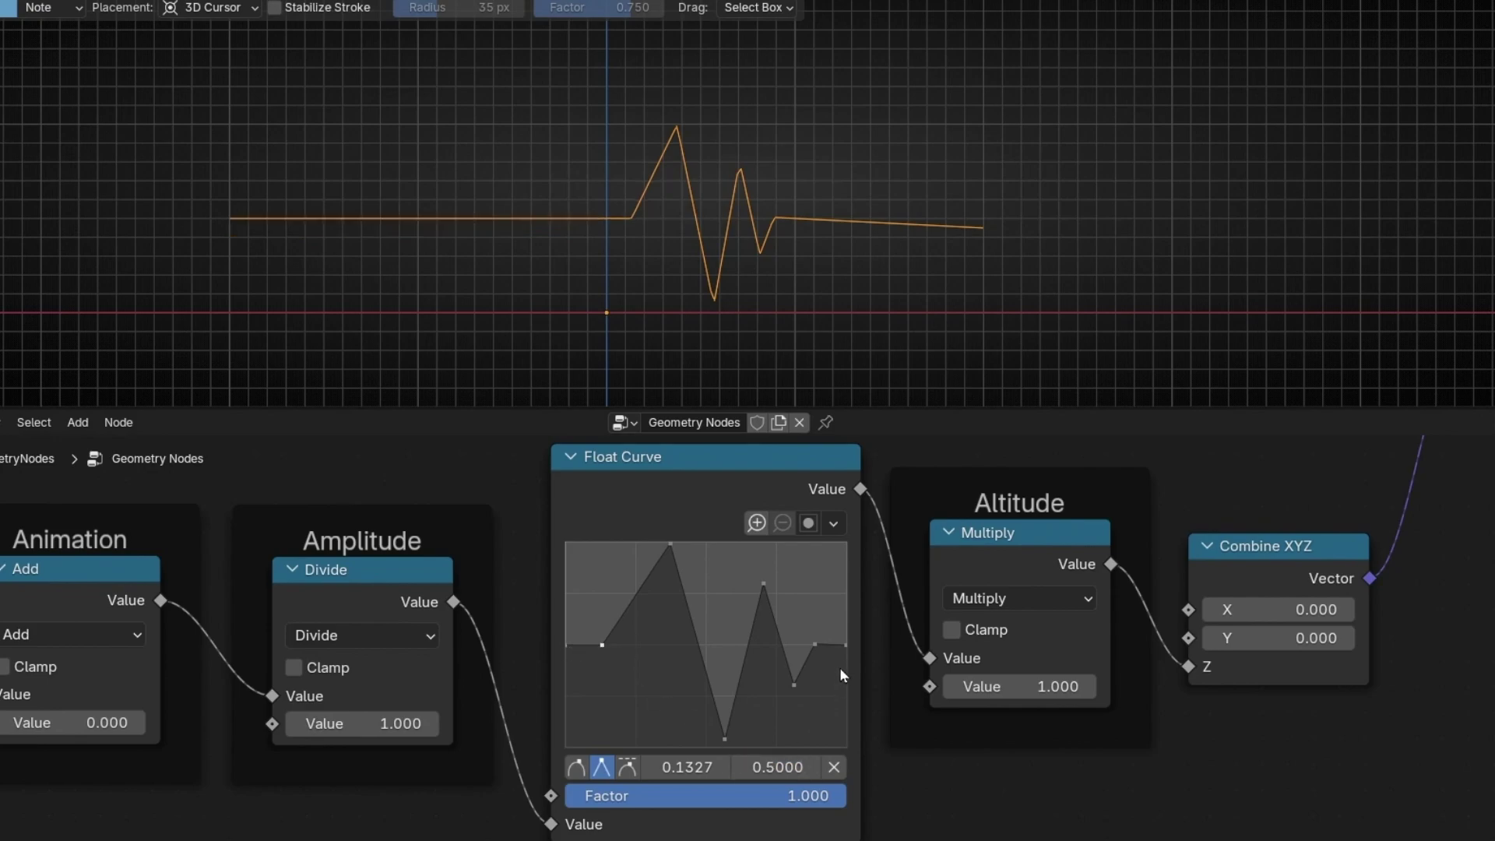
click(815, 645)
click(801, 765)
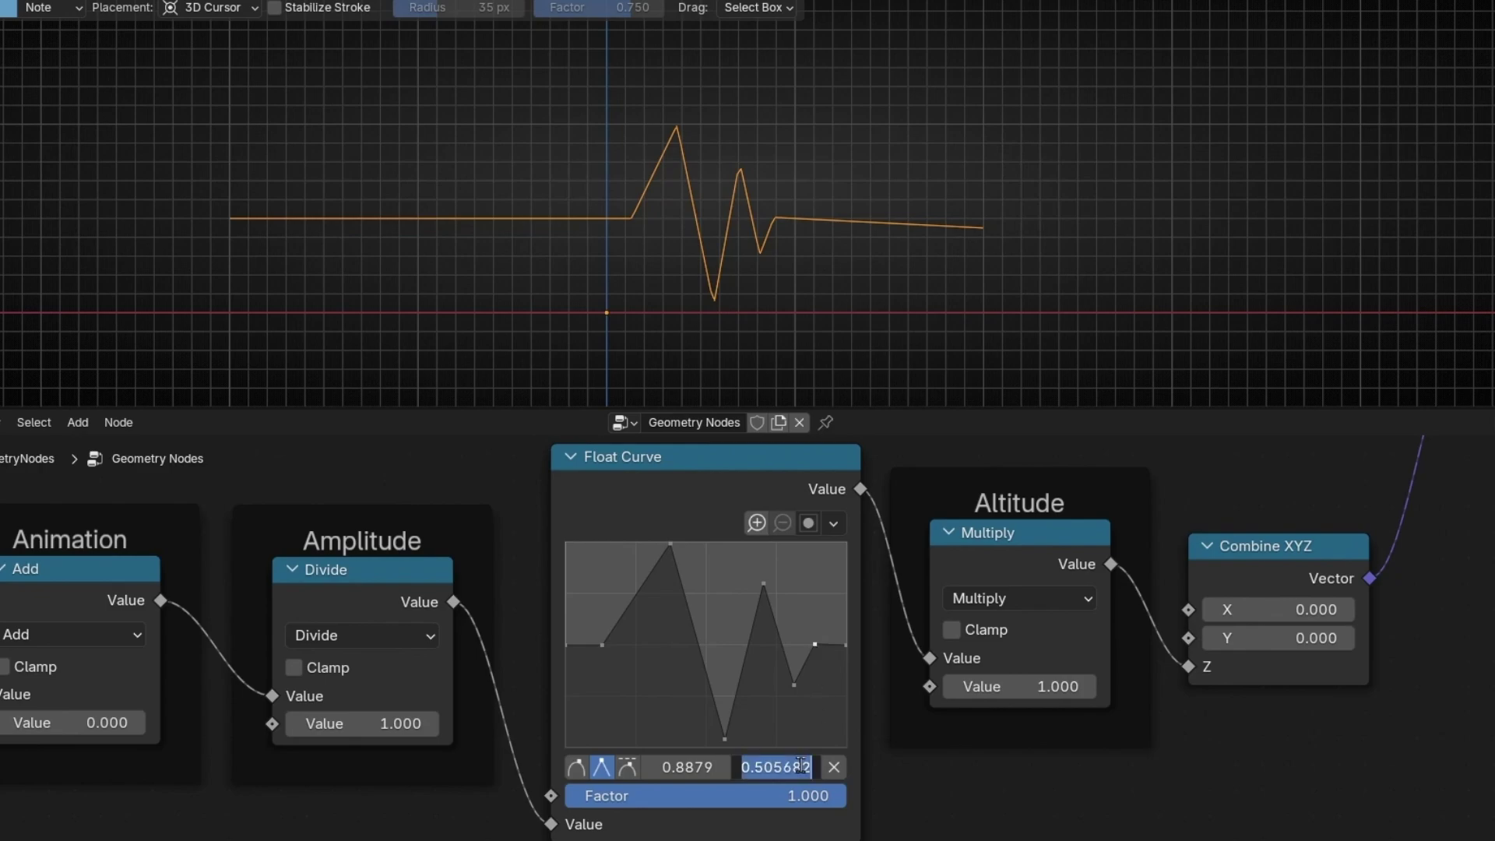
text(0.5)
key(Return)
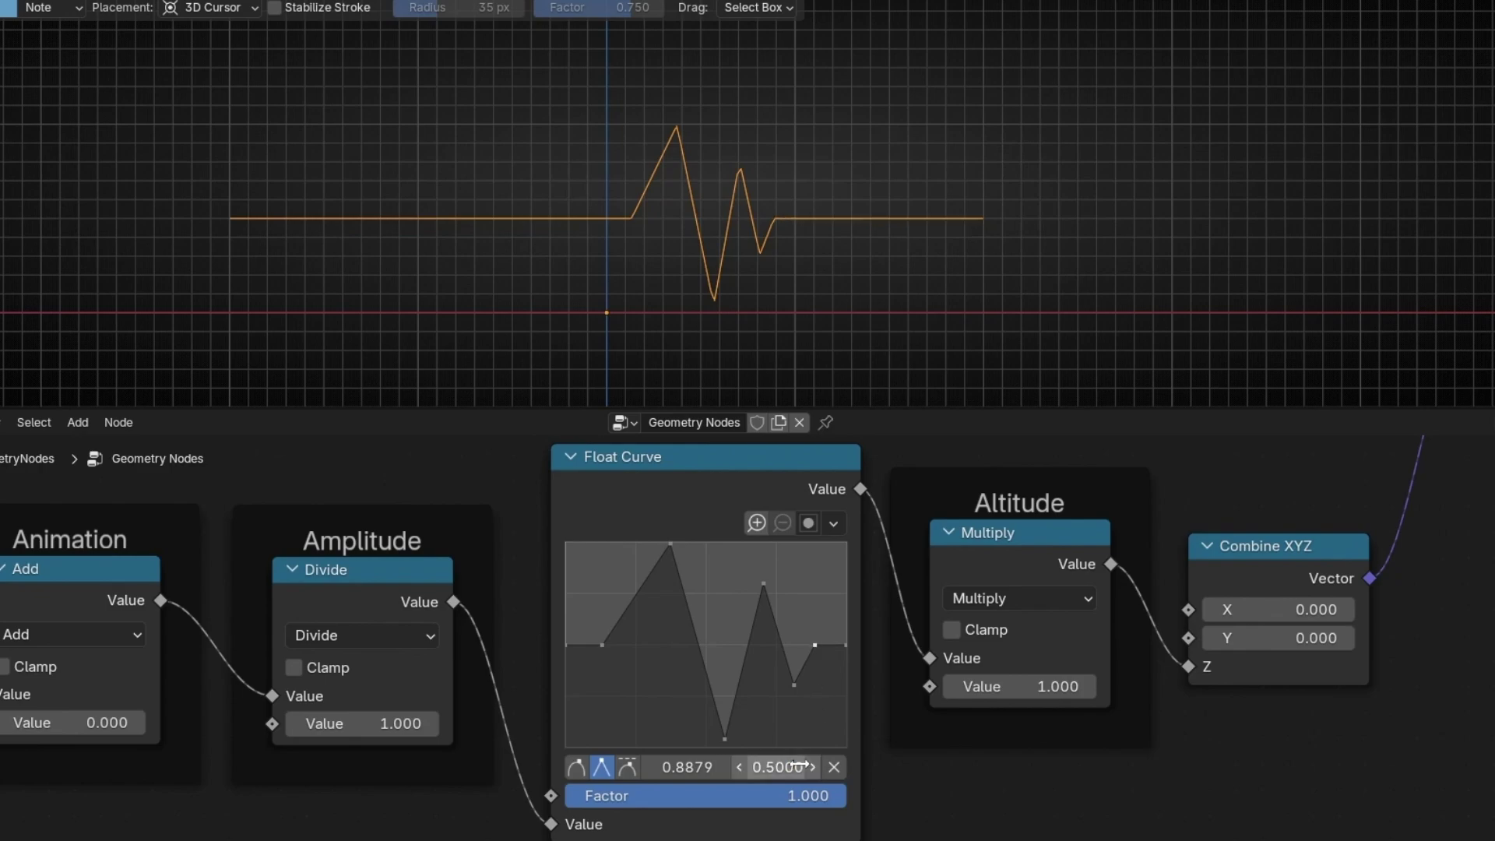
- Circle the line's second peak with an annotation and raise the Resample Curve count to 1000
scroll(731, 187, up, 5)
mouse_move(775, 126)
mouse_down()
mouse_move(720, 114)
mouse_move(705, 140)
mouse_move(743, 185)
mouse_move(781, 161)
mouse_move(783, 123)
mouse_up()
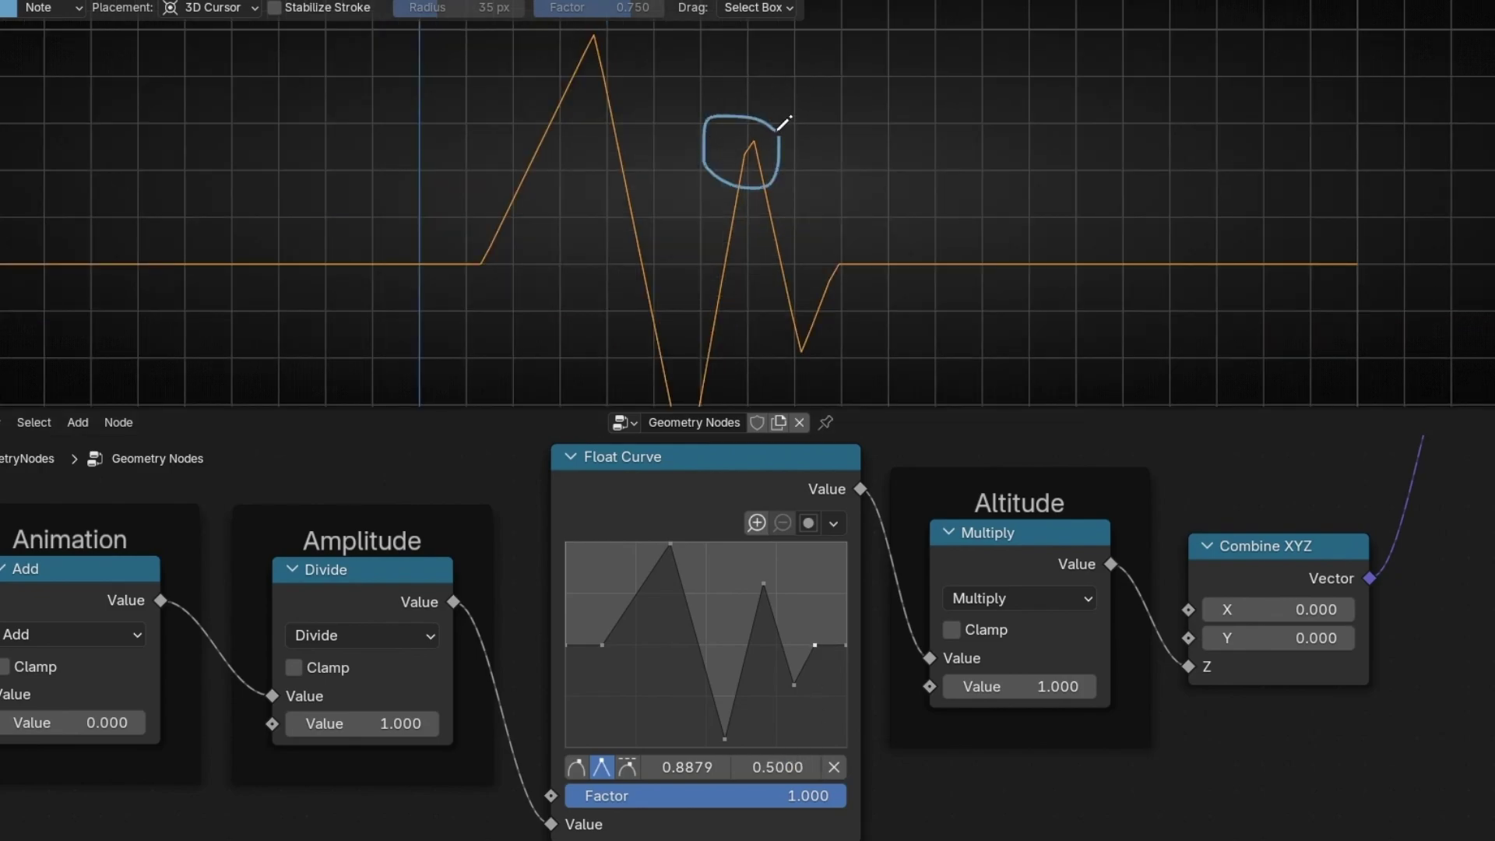
middle_drag(754, 462, 1494, 683)
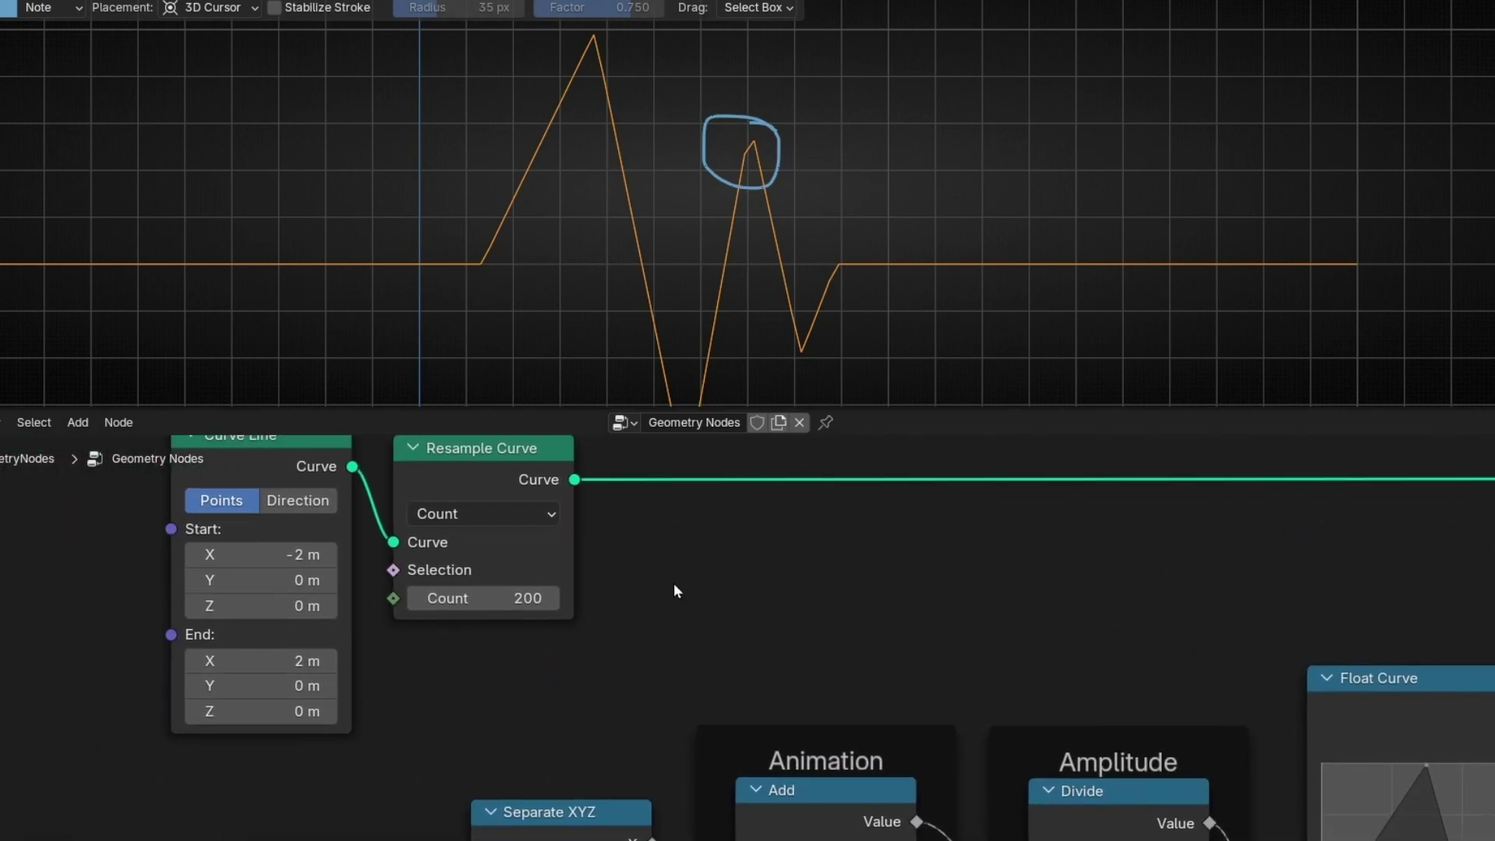
drag(475, 602, 545, 602)
click(475, 602)
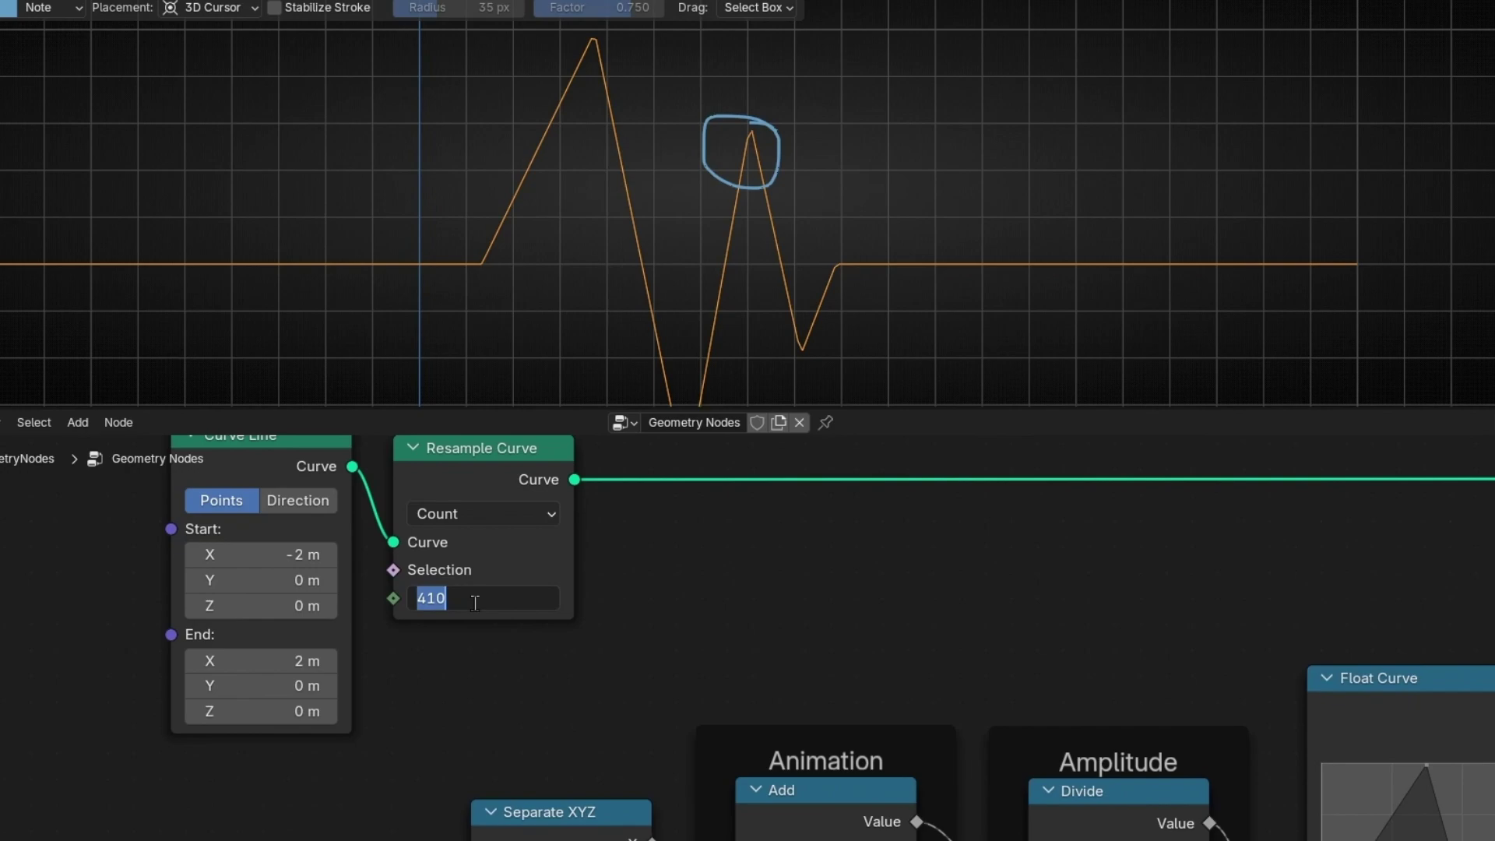
text(500)
key(Return)
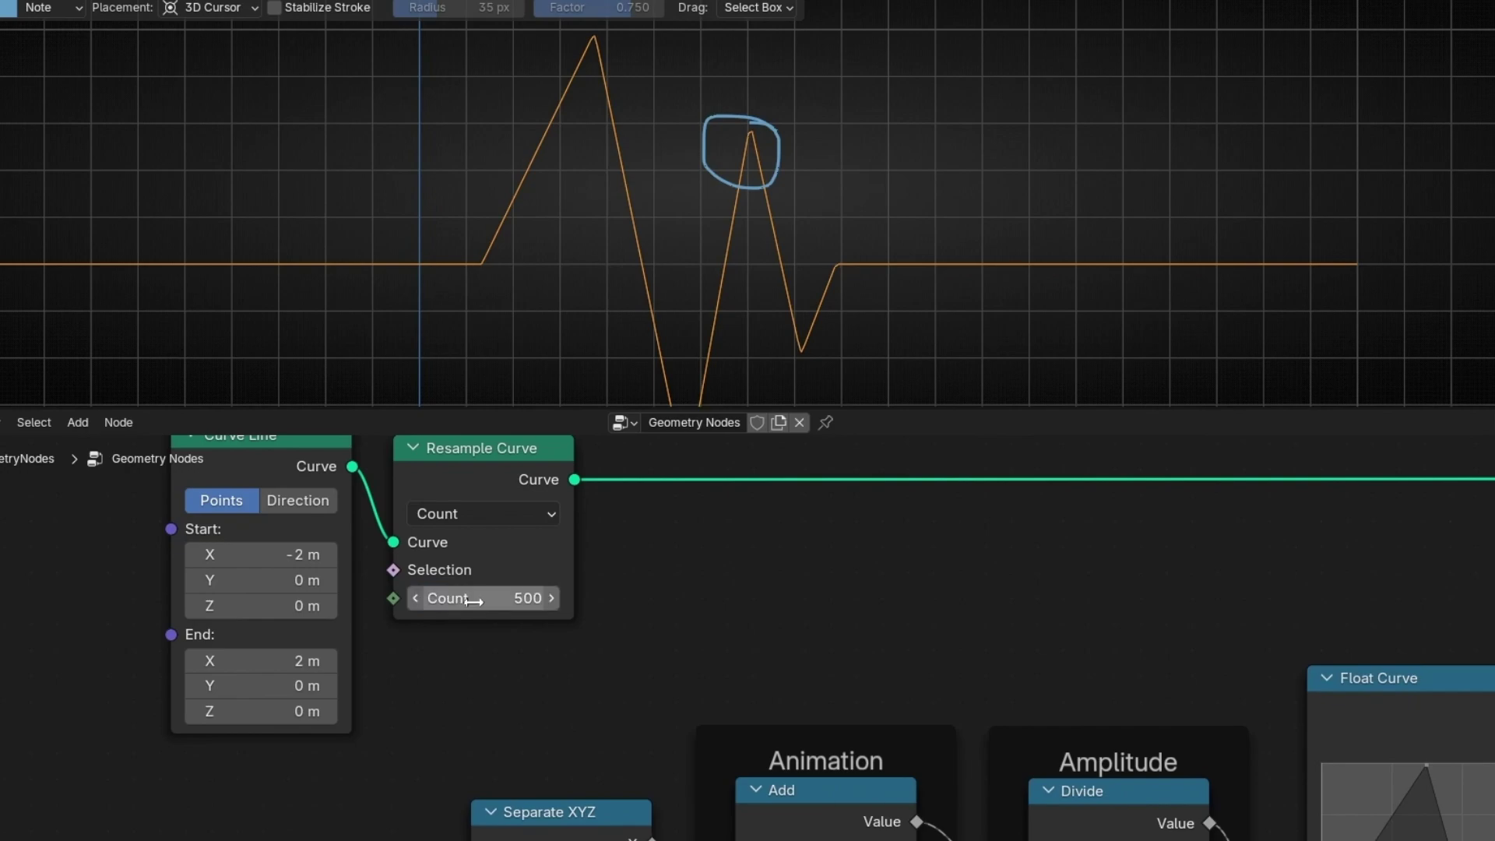
click(475, 602)
text(1000)
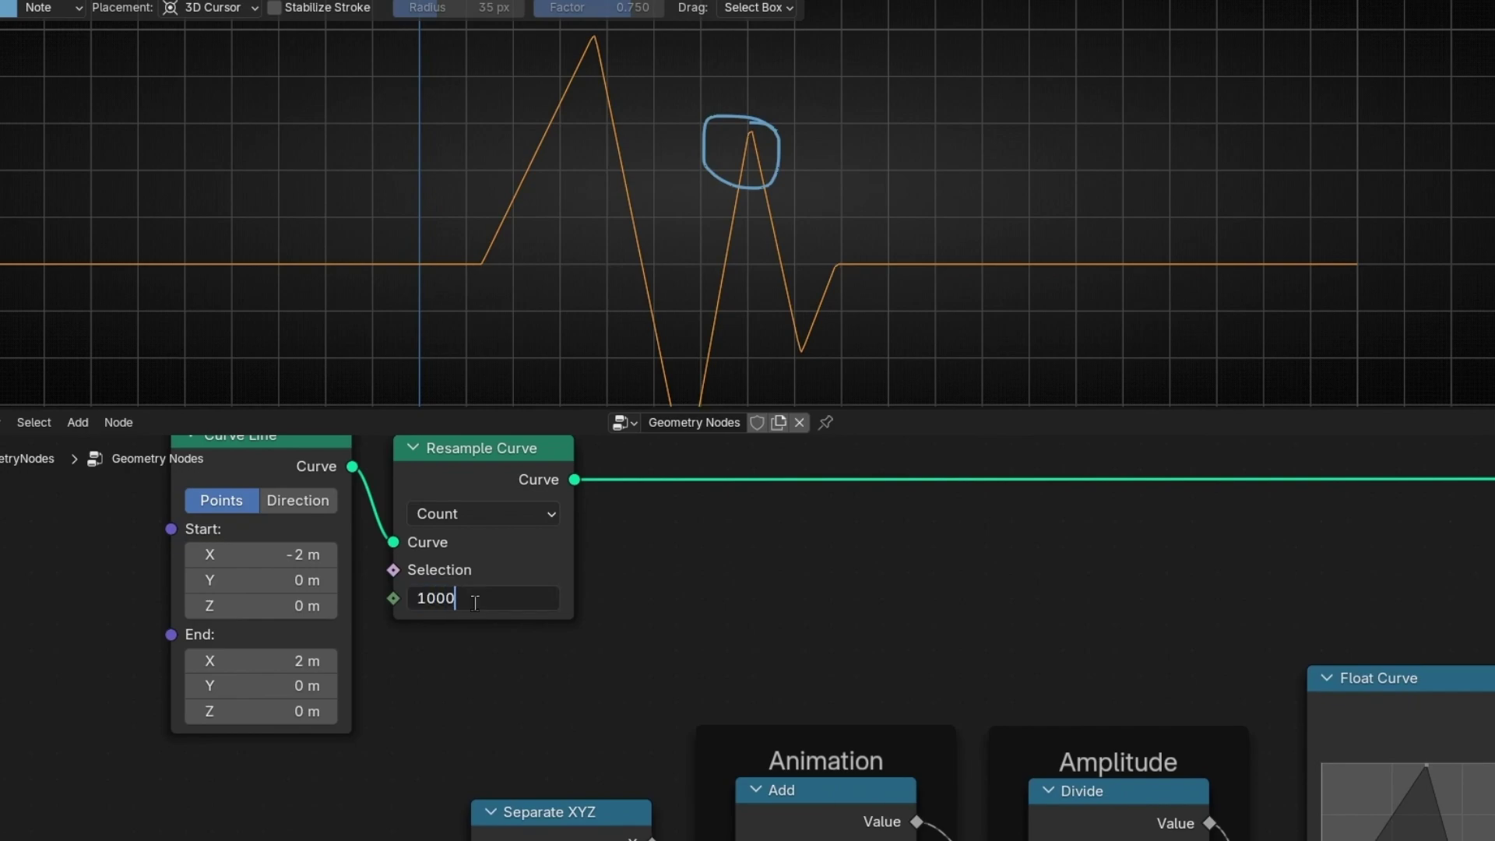
key(Return)
- Tighten the Float Curve wave by shifting both dips and the second peak toward the first peak and moving the two baseline points inward
middle_drag(638, 296, 668, 288)
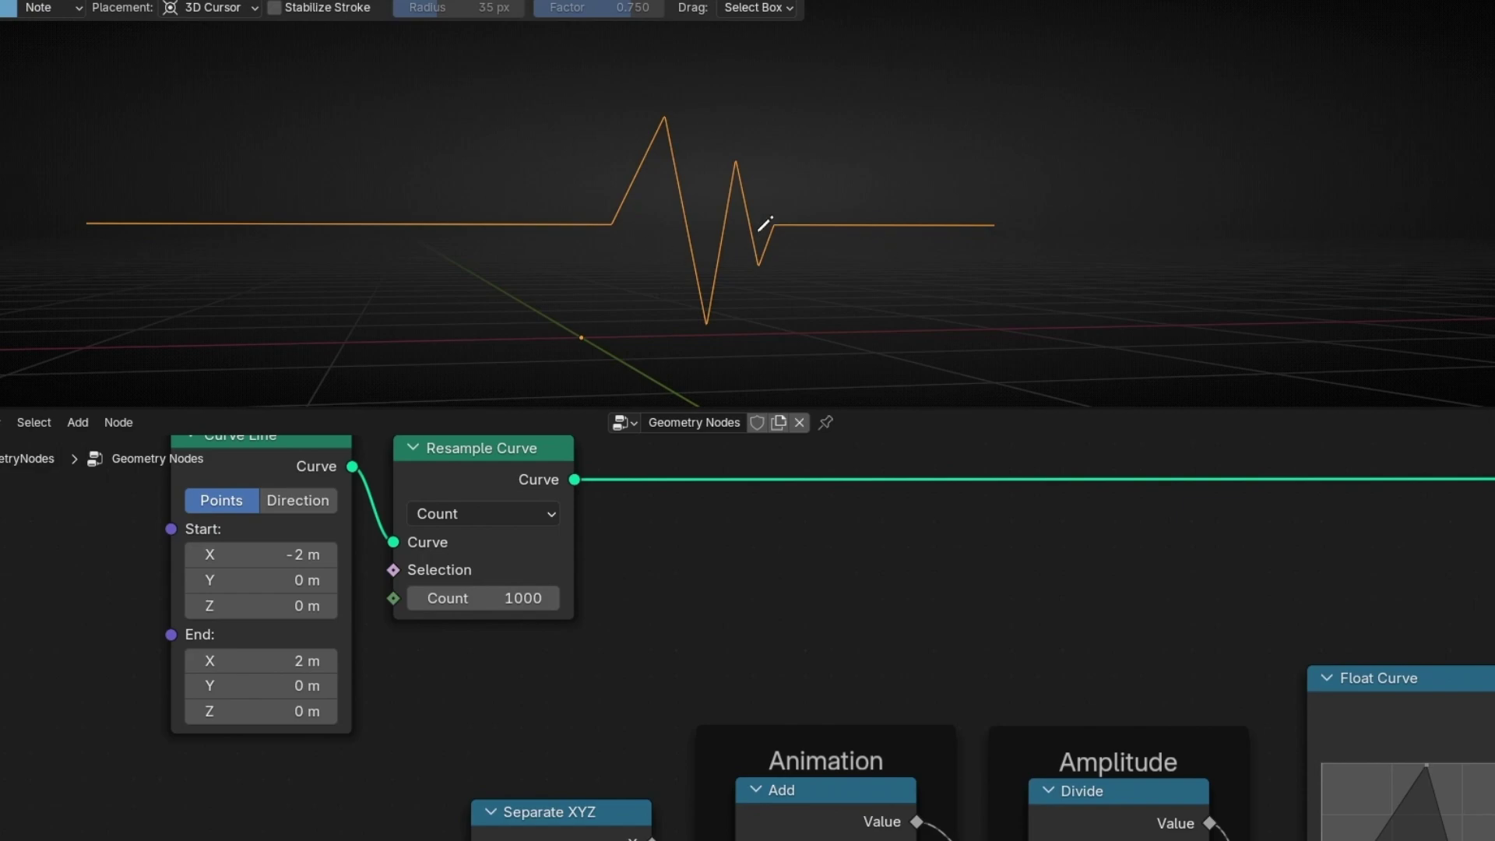
middle_drag(1262, 635, 852, 573)
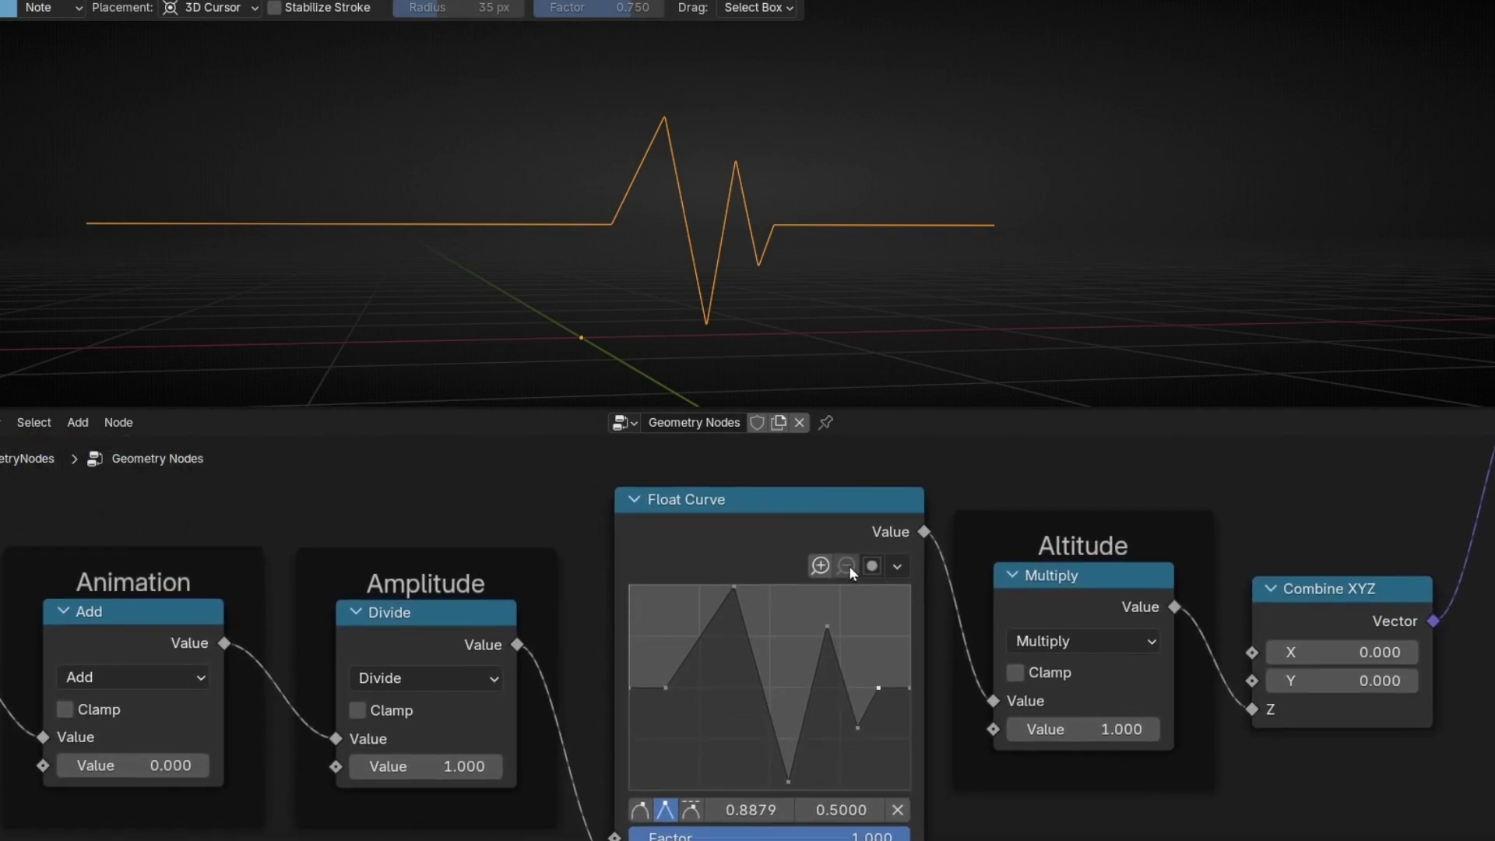
middle_drag(901, 628, 844, 600)
scroll(778, 600, up, 2)
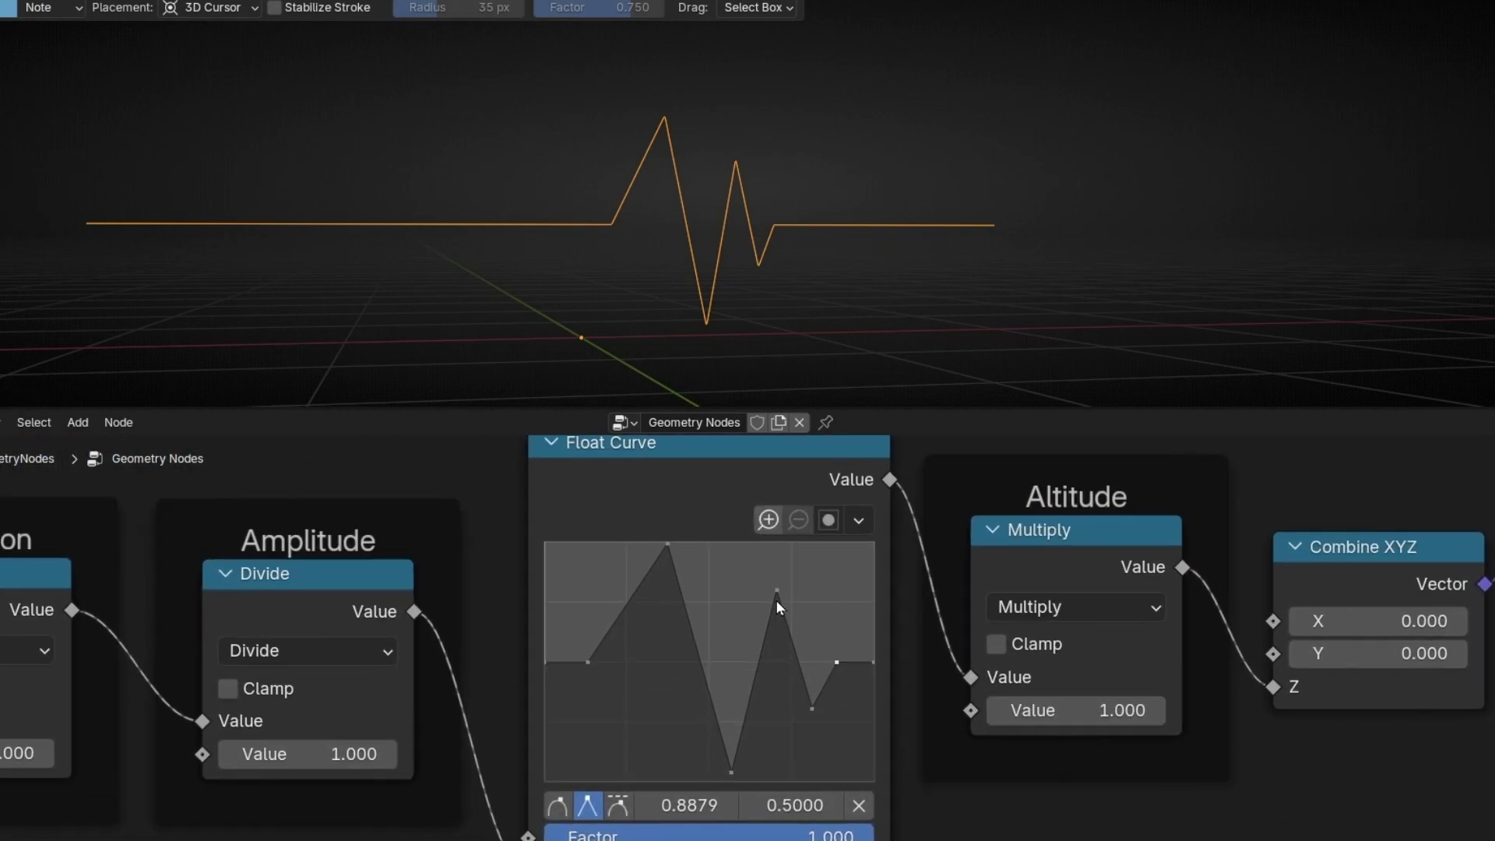
drag(730, 775, 708, 776)
drag(776, 590, 762, 579)
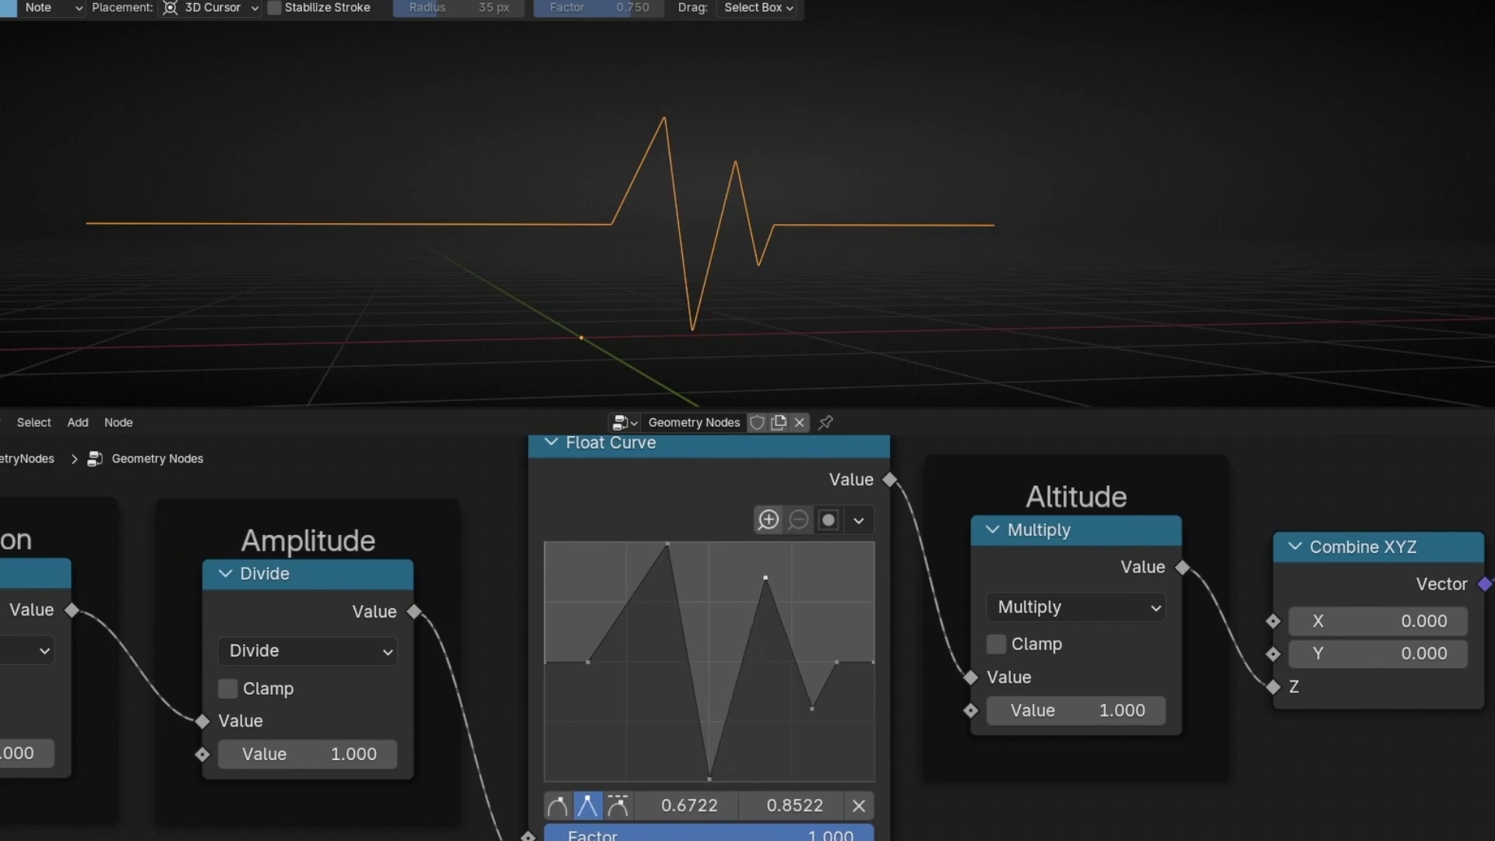
drag(813, 709, 793, 718)
click(588, 662)
drag(588, 662, 626, 662)
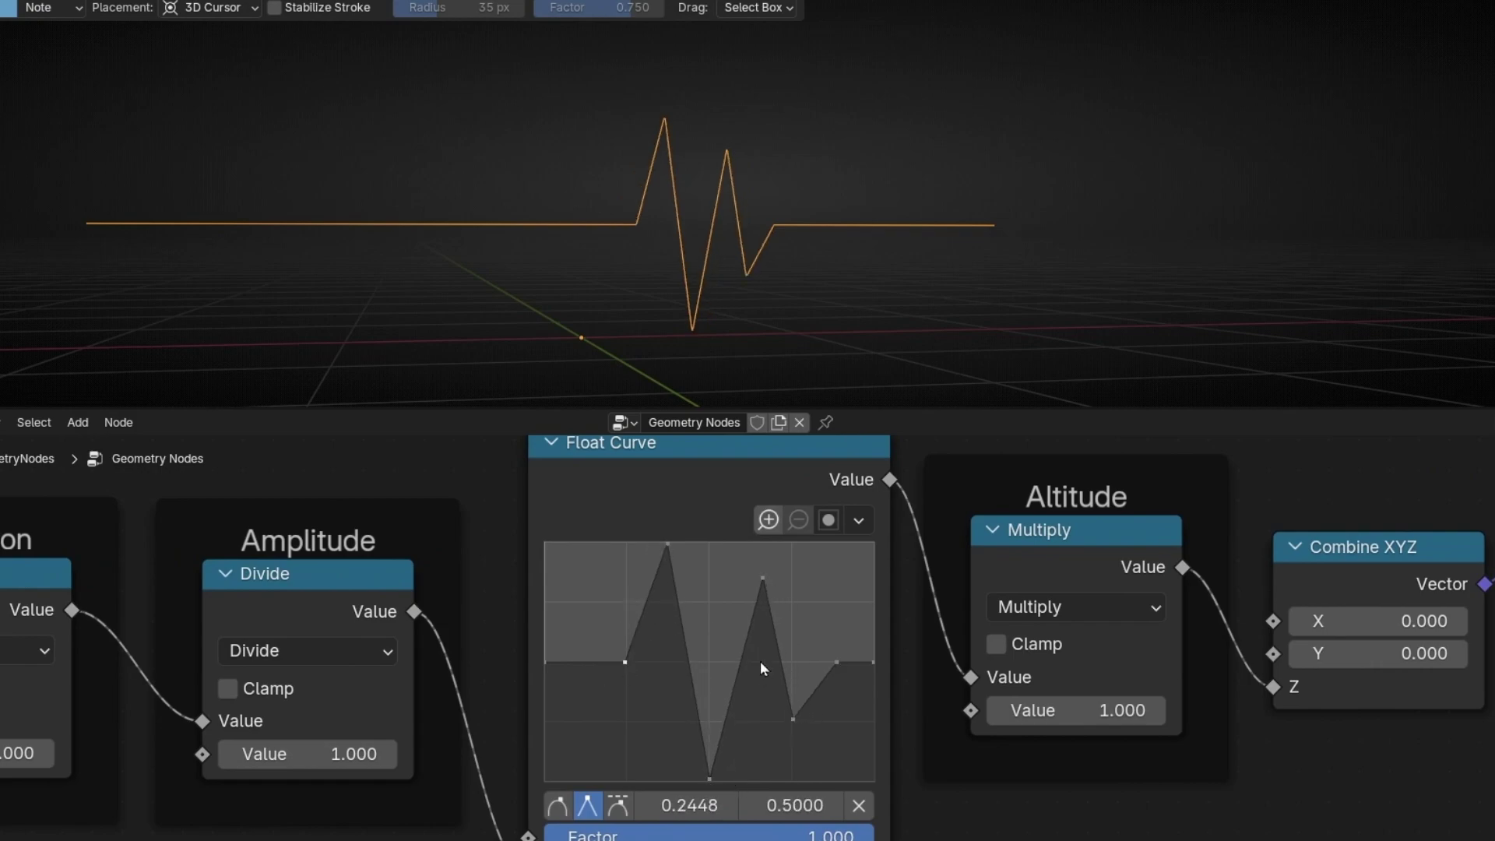
drag(837, 662, 821, 662)
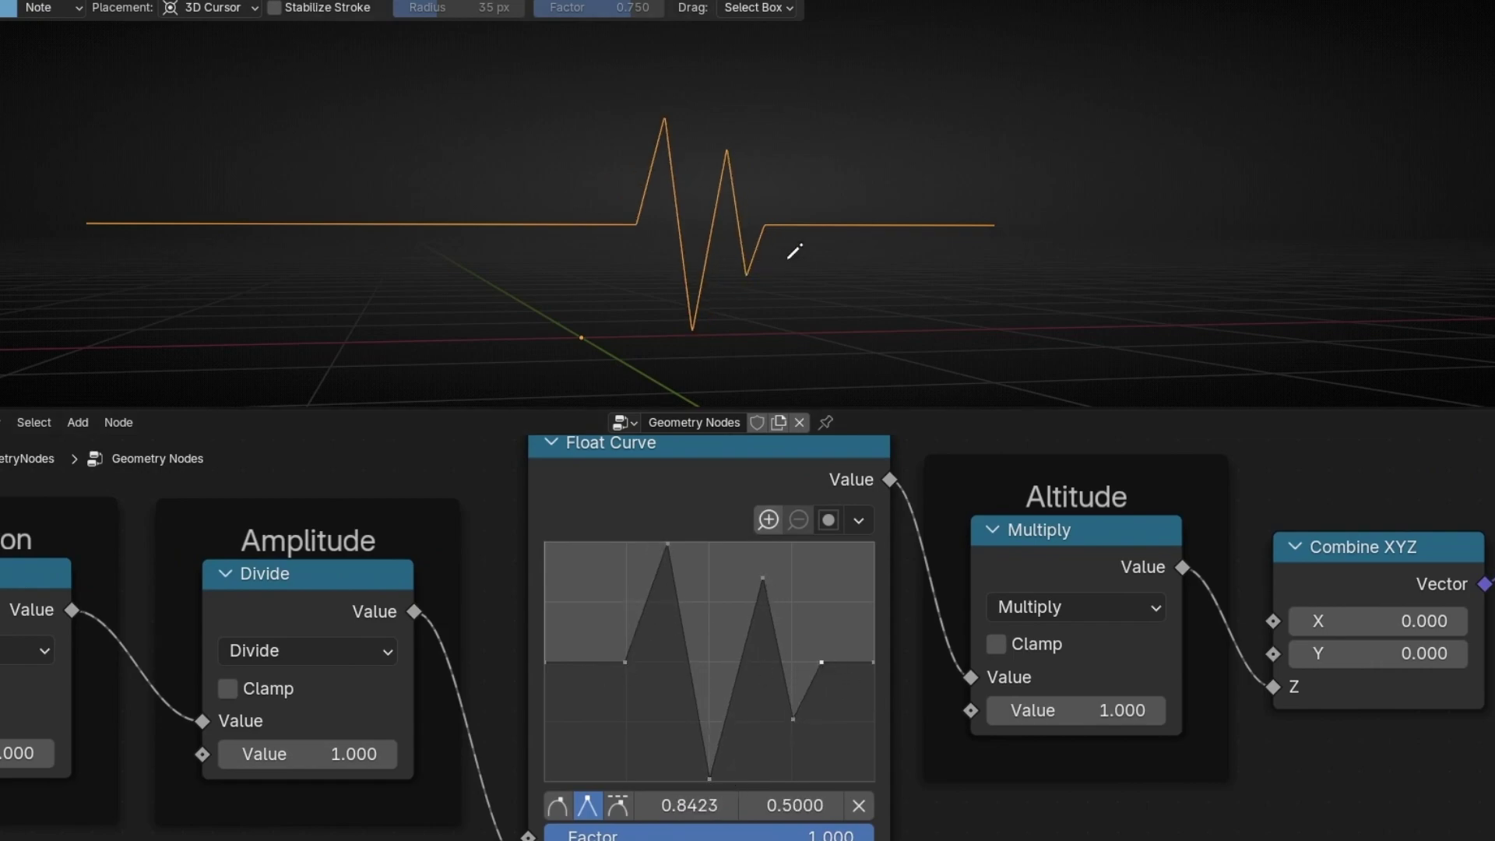
- Test the wave's travel along the line by lowering the Animation value to about -2.03 and restoring it to 0
mouse_move(795, 251)
middle_down()
mouse_move(623, 250)
mouse_move(828, 250)
mouse_move(804, 211)
middle_up()
mouse_move(802, 150)
mouse_down()
mouse_move(556, 172)
mouse_move(736, 355)
mouse_move(794, 167)
mouse_move(741, 167)
mouse_up()
middle_drag(303, 489, 594, 487)
drag(301, 737, 143, 736)
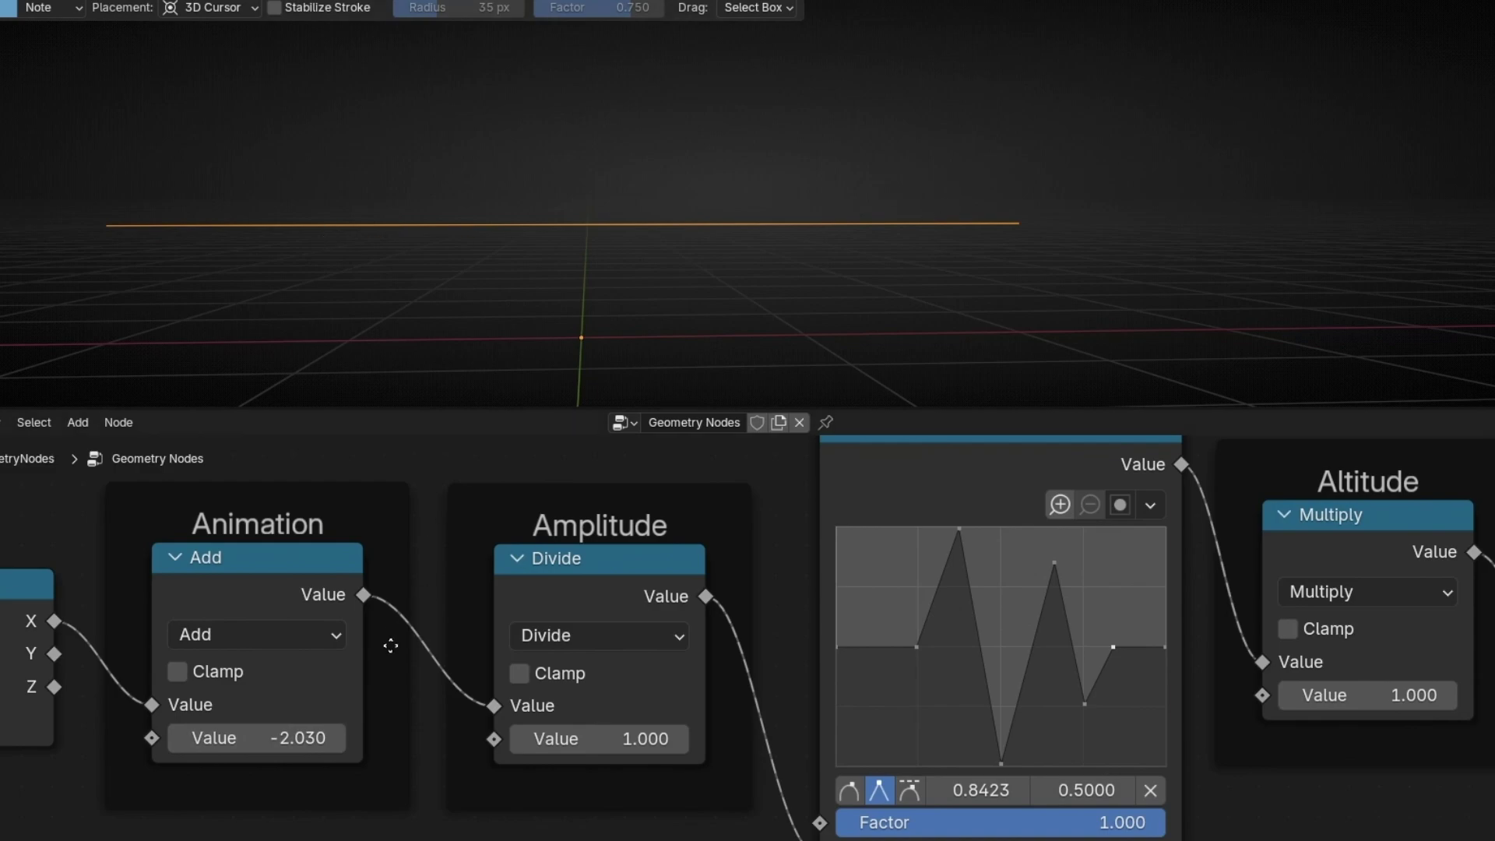
drag(163, 736, 301, 736)
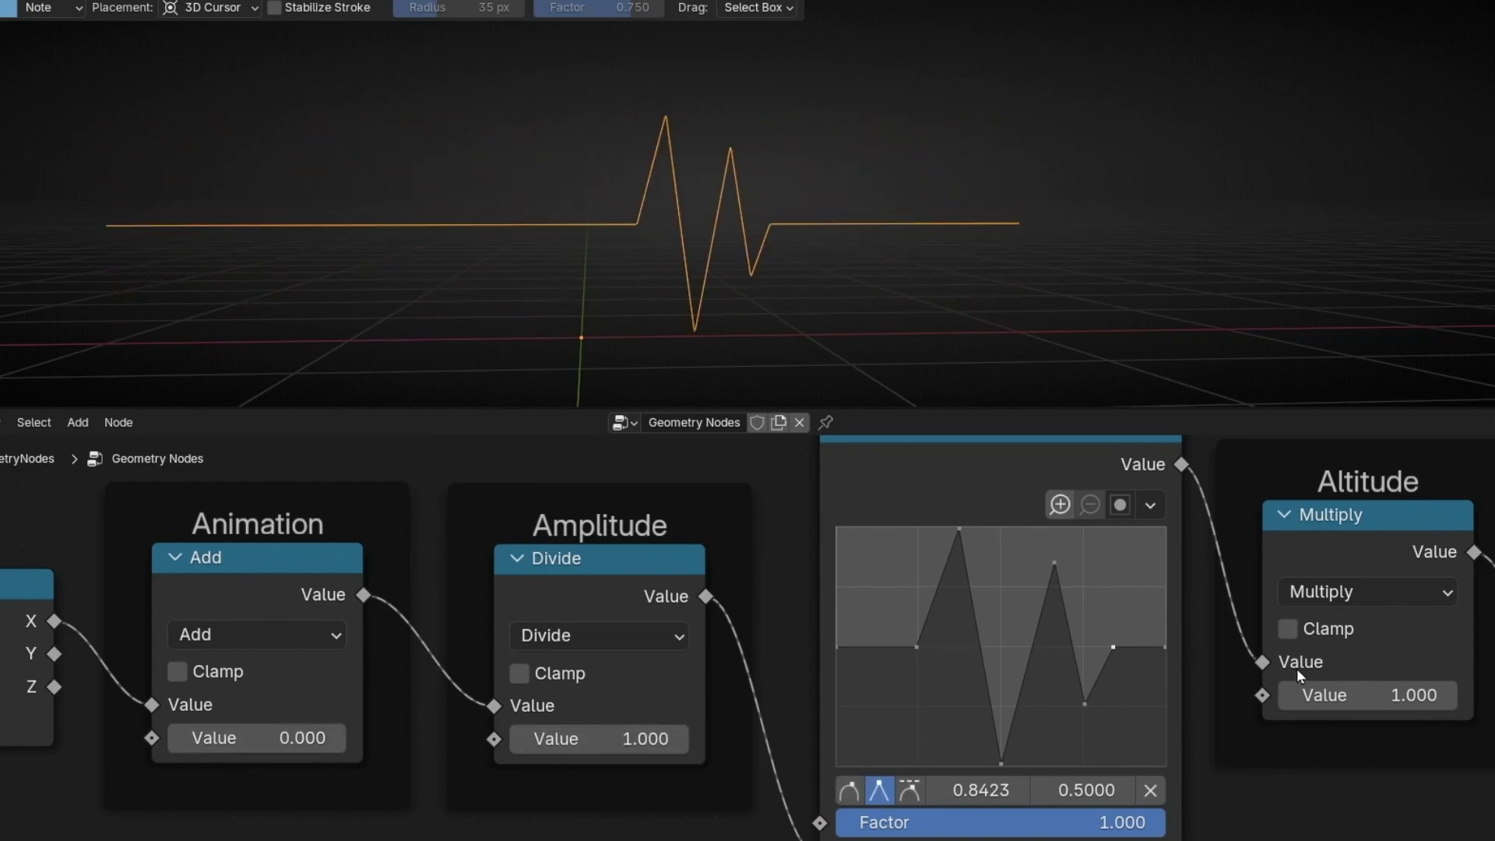
- Add a Trim Curve node on the link between Set Position and Group Output
scroll(1419, 717, right, 10)
scroll(1026, 620, down, 4)
shift+scroll(1025, 620, up, 2)
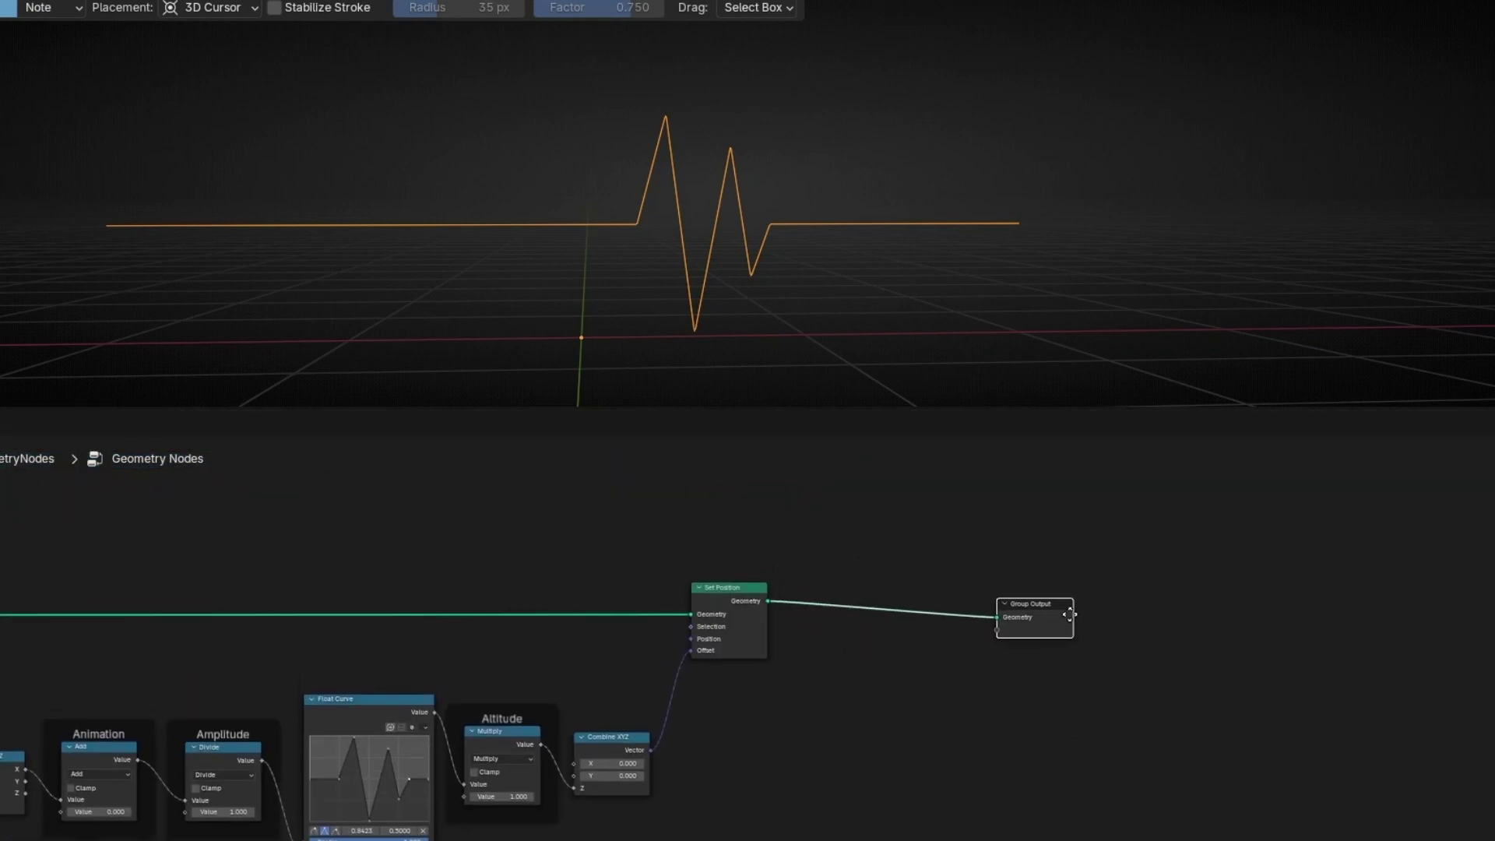
key(shift+a)
text(trim cur)
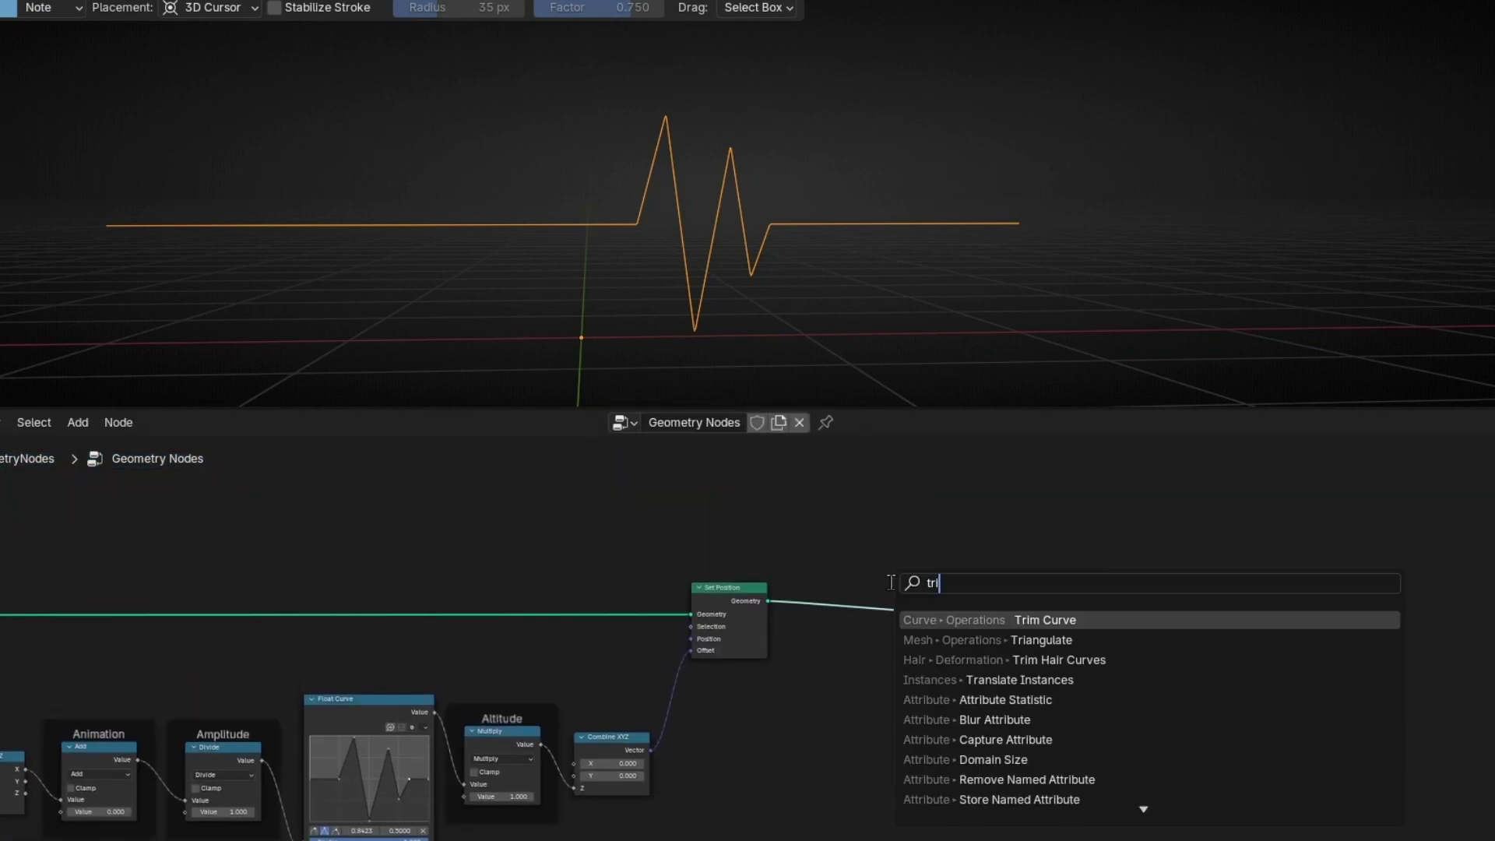
key(Return)
click(884, 596)
scroll(750, 582, up, 3)
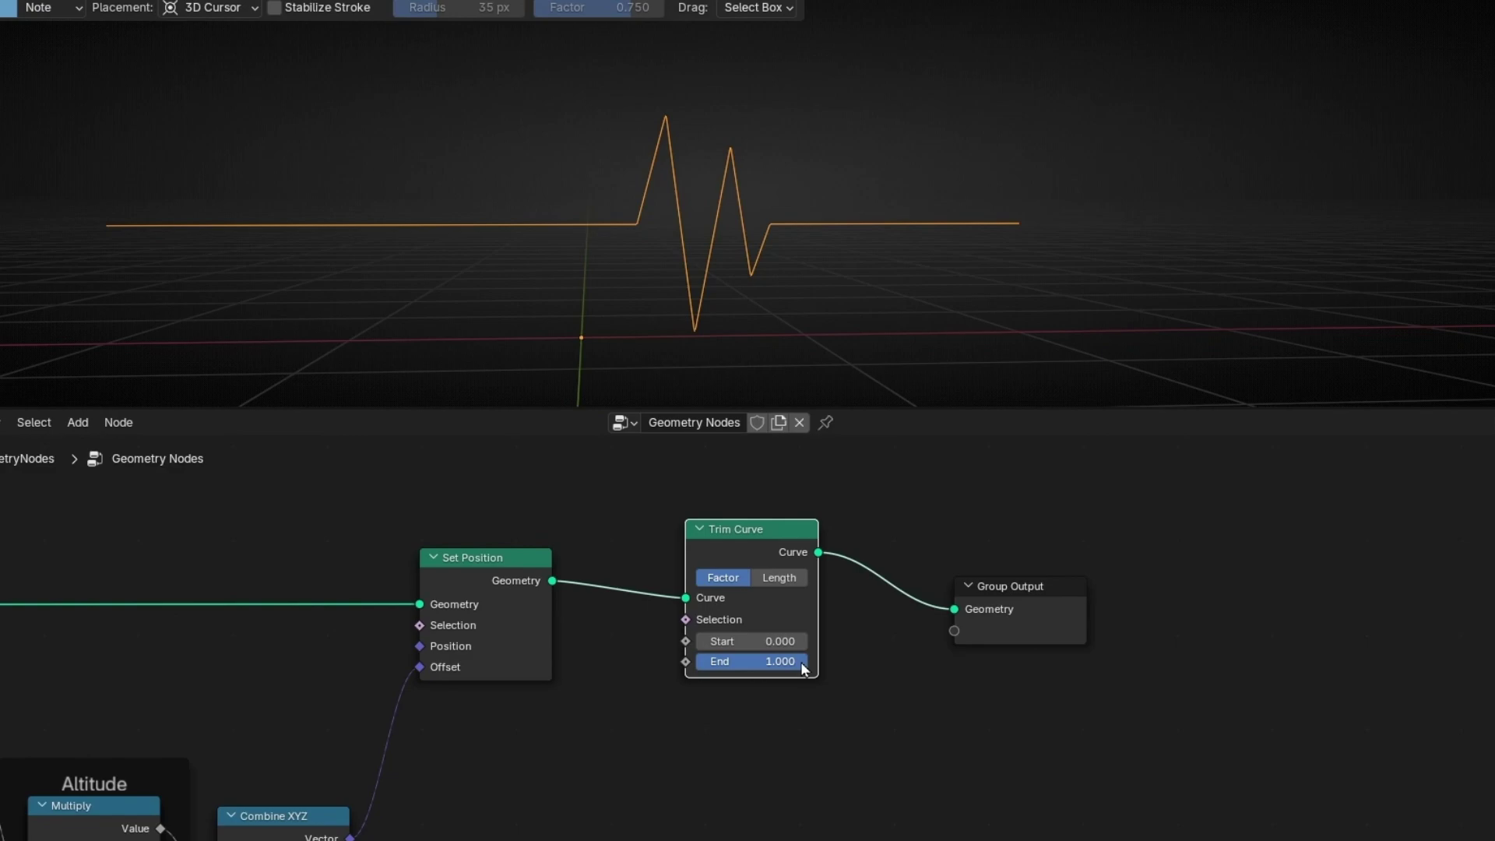
- Try the Trim Curve's End factor, keep it at 1, and wrap the node in a frame labelled Reveal Line
mouse_move(803, 661)
mouse_down()
mouse_move(697, 661)
mouse_move(688, 626)
mouse_move(720, 664)
mouse_move(831, 665)
mouse_up()
key(ctrl+j)
key(F2)
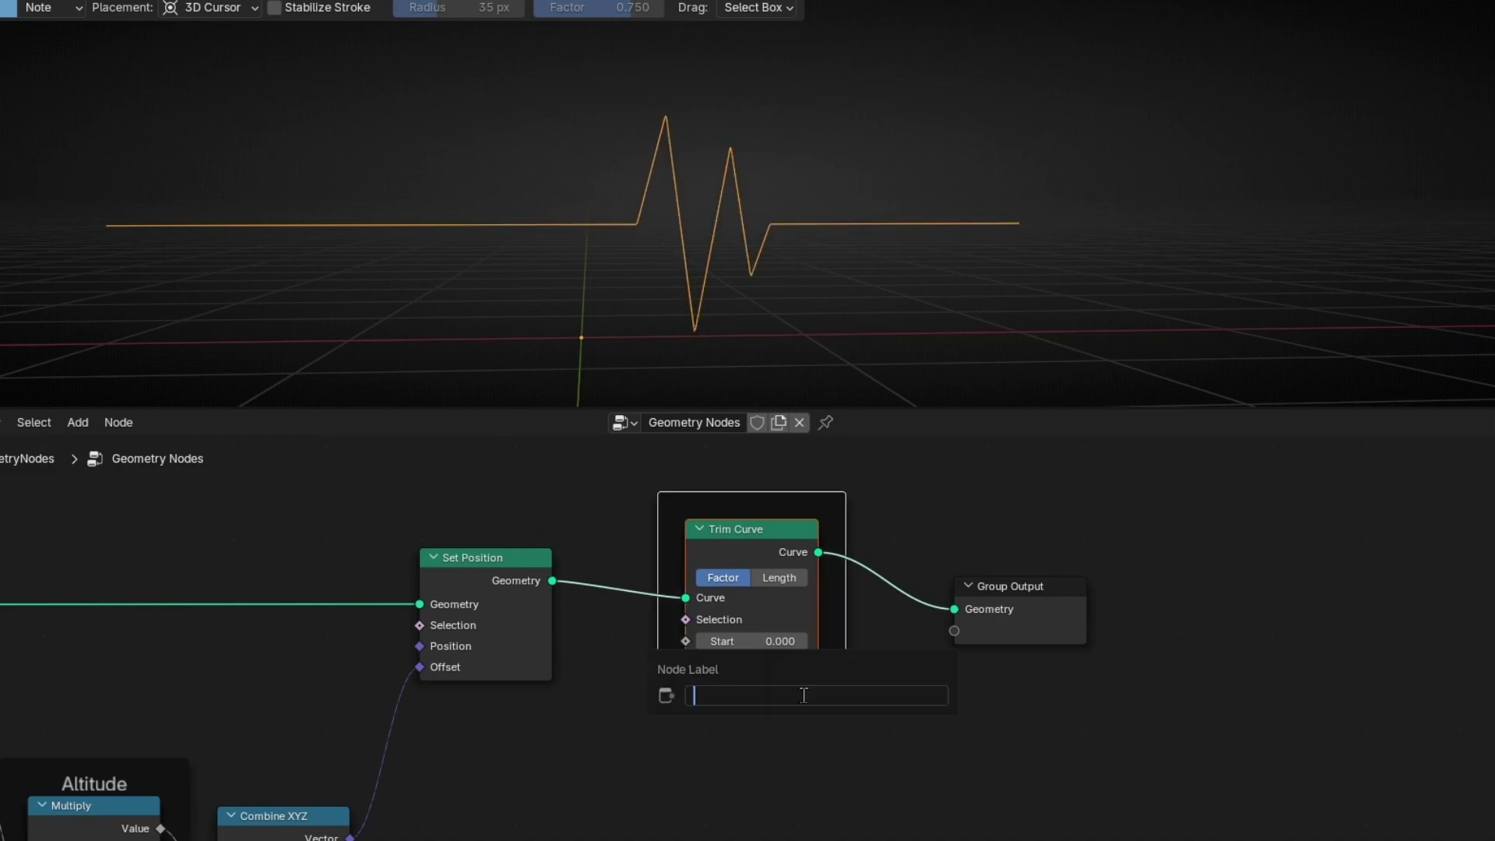
text(Reveal Line)
key(Return)
- Test how the Altitude and Amplitude values change the wave, and restore both to 1
key(Home)
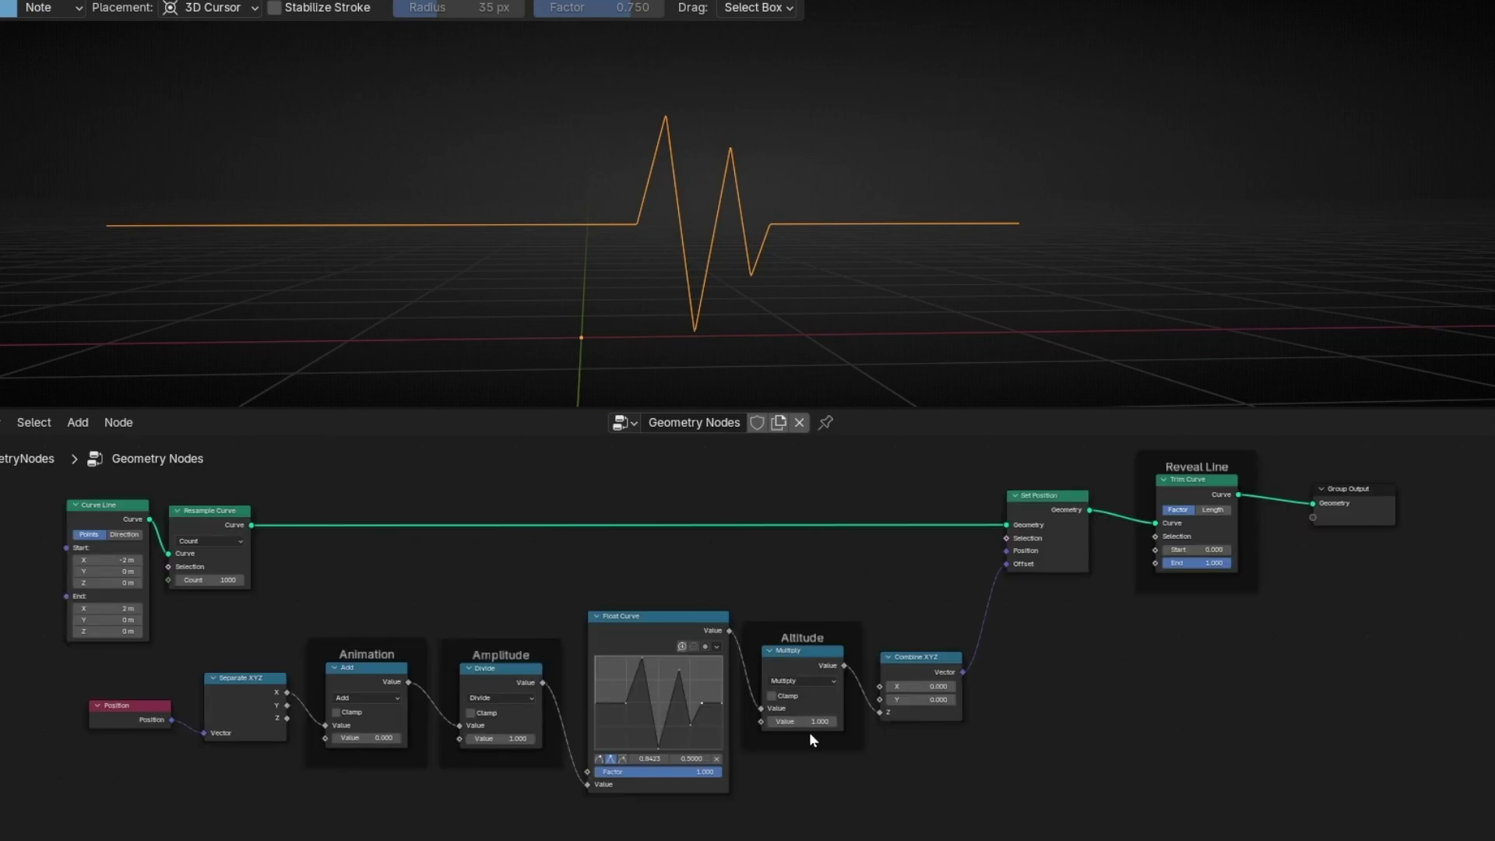
mouse_move(800, 722)
mouse_down()
mouse_move(825, 722)
mouse_move(800, 722)
mouse_up()
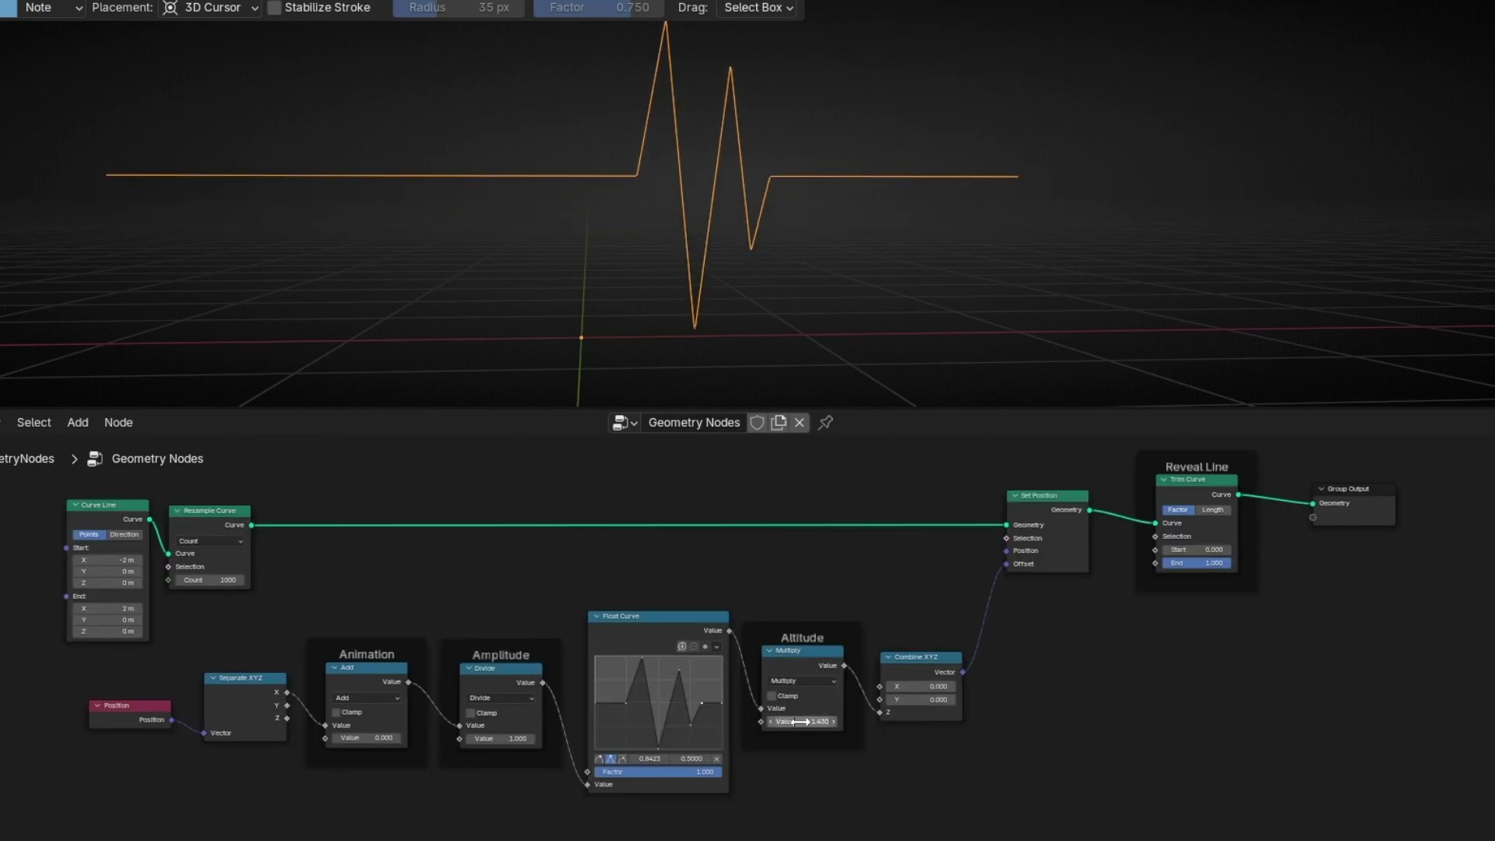
key(Escape)
mouse_move(499, 738)
mouse_down()
mouse_move(545, 739)
mouse_move(483, 739)
mouse_move(501, 737)
mouse_up()
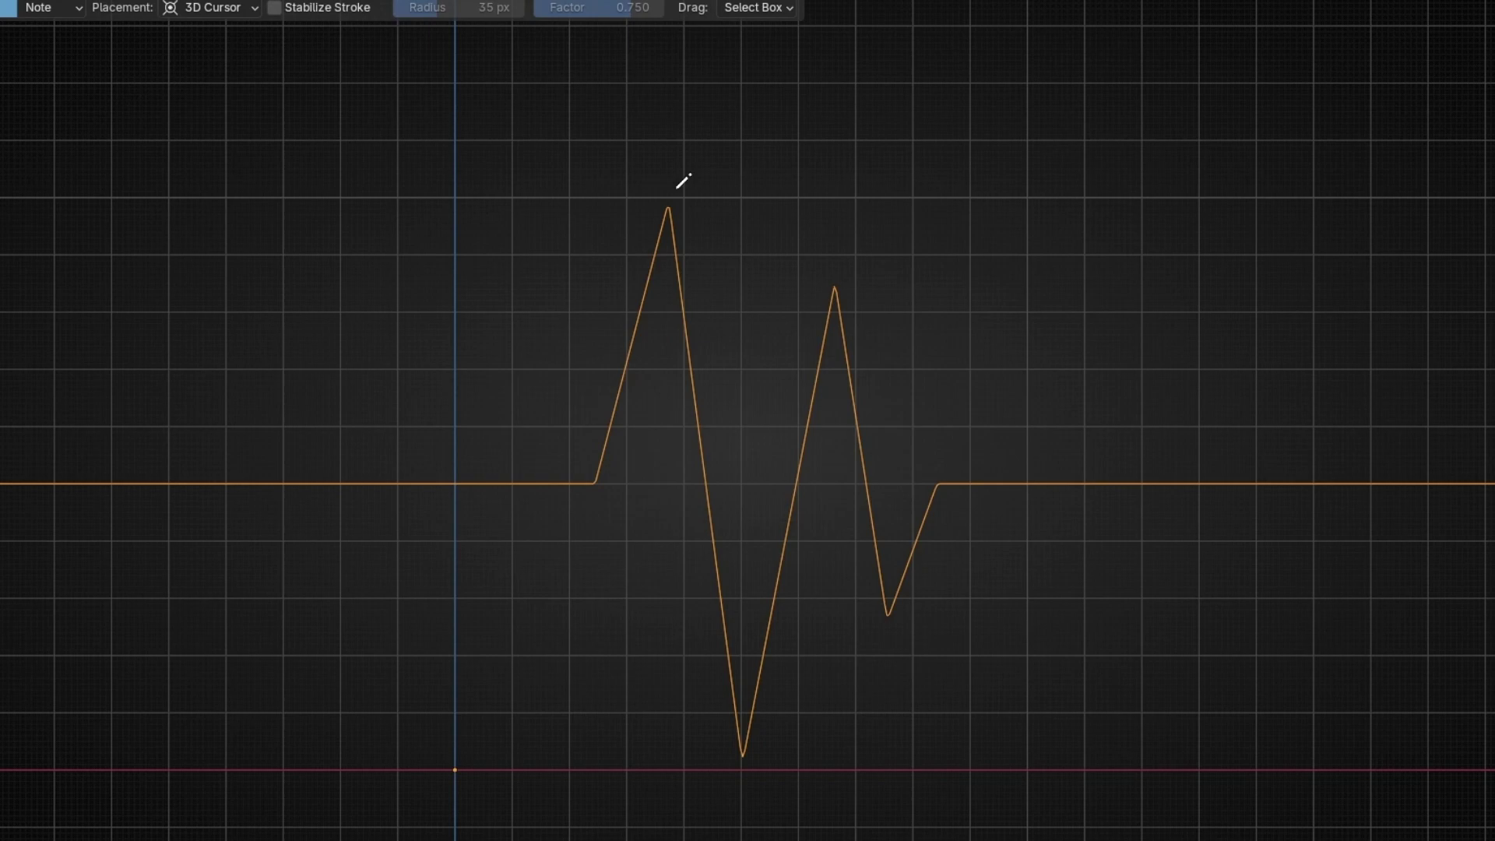
- Mark the highest peak, lowest dip and their vertical range with temporary annotations in the enlarged viewport, and erase them
mouse_move(671, 191)
mouse_down()
mouse_move(632, 220)
mouse_move(679, 231)
mouse_move(662, 180)
mouse_up()
mouse_move(748, 745)
mouse_down()
mouse_move(718, 751)
mouse_move(763, 752)
mouse_up()
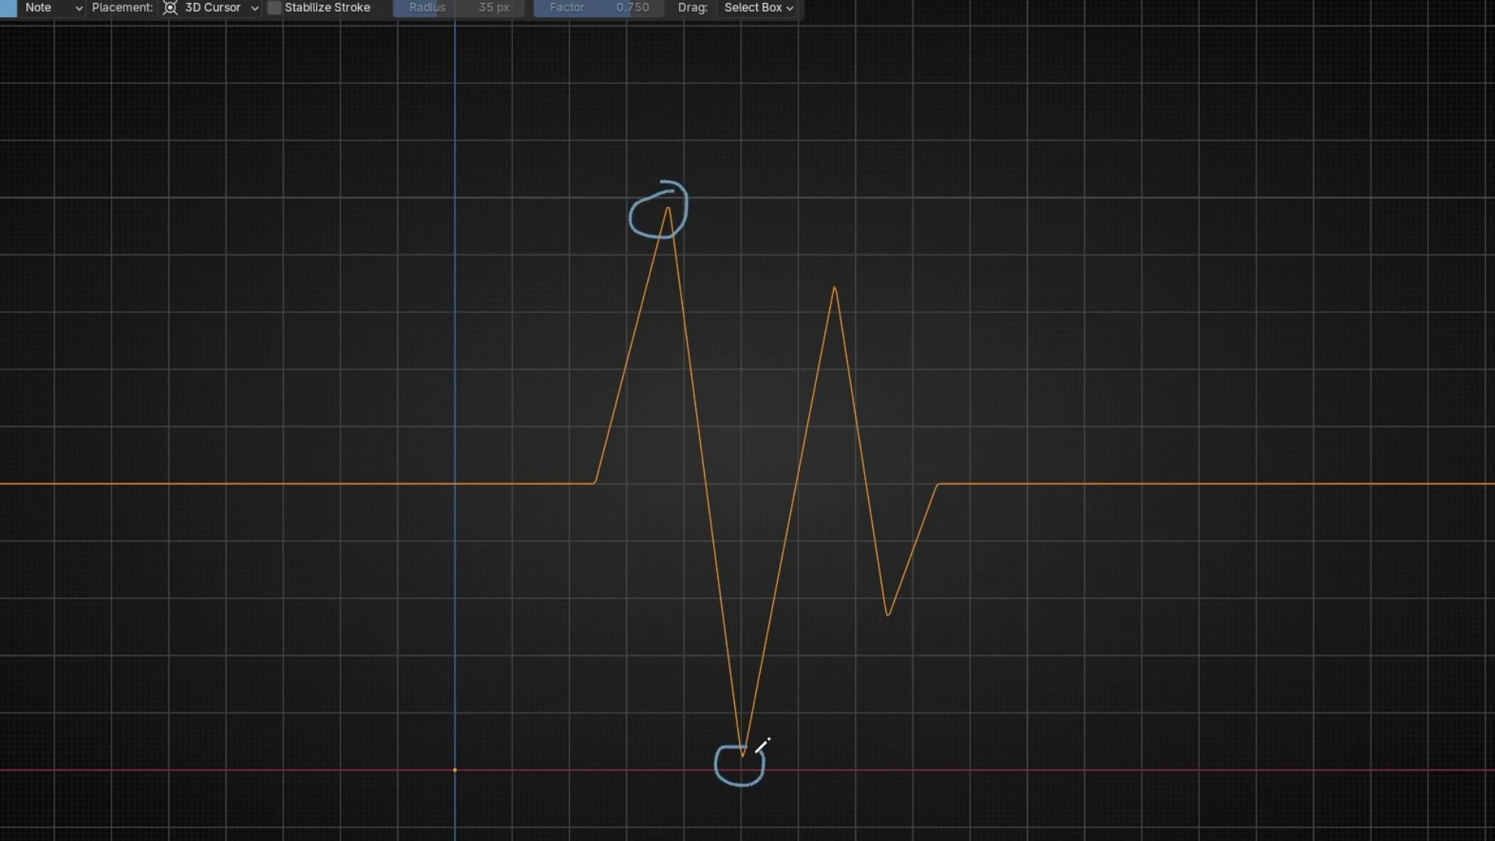
mouse_move(678, 166)
mouse_down()
mouse_move(682, 47)
mouse_move(648, 83)
mouse_move(688, 47)
mouse_move(697, 84)
mouse_up()
mouse_move(791, 766)
mouse_down()
mouse_move(787, 839)
mouse_move(830, 820)
mouse_up()
mouse_move(441, 196)
mouse_down()
mouse_move(482, 193)
mouse_move(468, 200)
mouse_move(464, 743)
mouse_move(415, 734)
mouse_up()
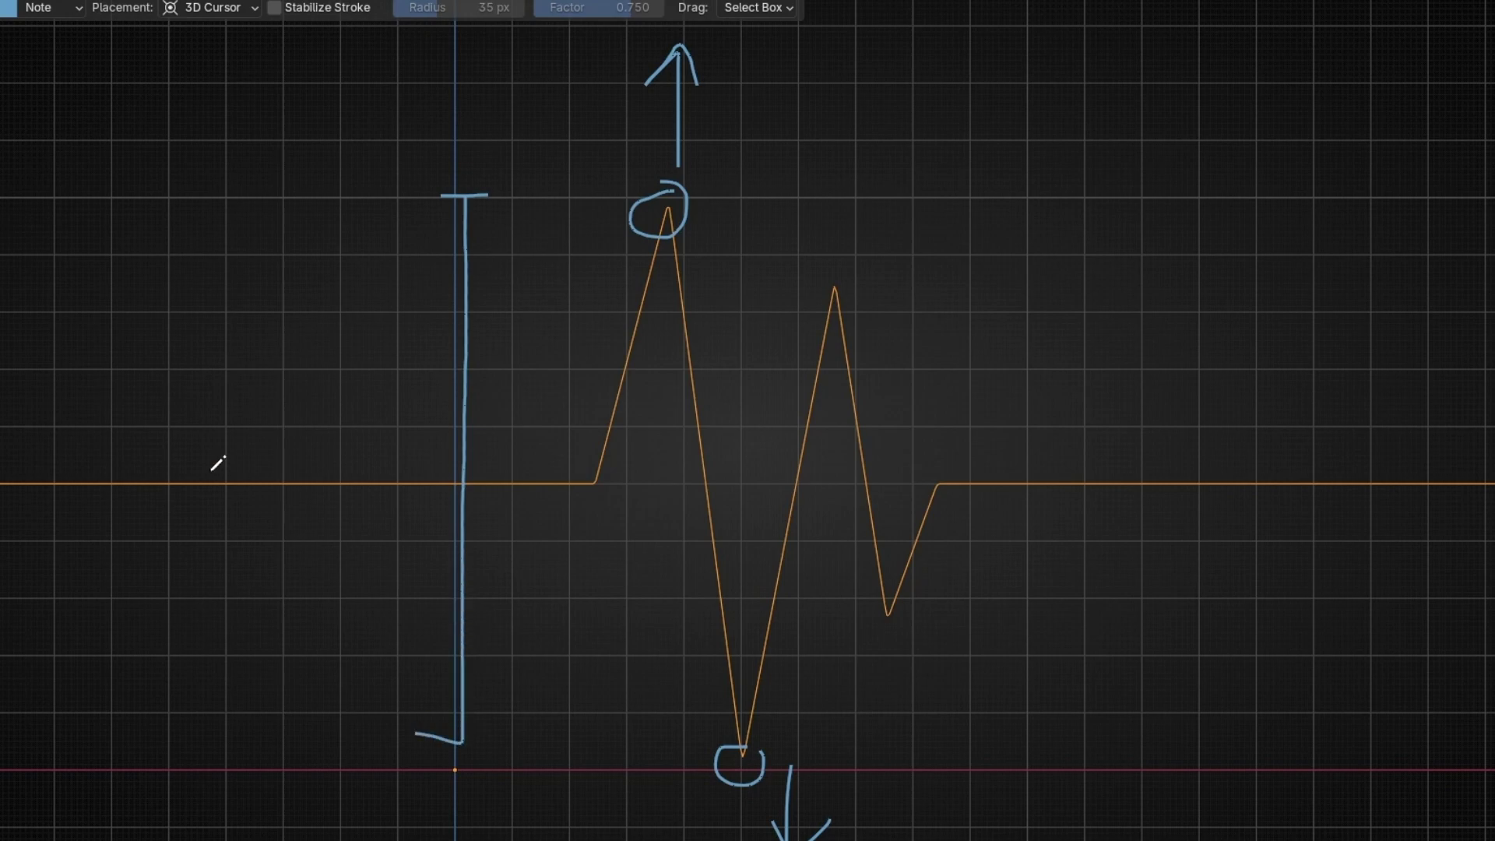
mouse_move(191, 473)
mouse_down()
mouse_move(317, 454)
mouse_move(309, 495)
mouse_up()
ctrl+drag(677, 109, 350, 484)
mouse_move(468, 342)
ctrl+mouse_down()
mouse_move(721, 701)
mouse_move(775, 701)
ctrl+mouse_up()
key(ctrl+space)
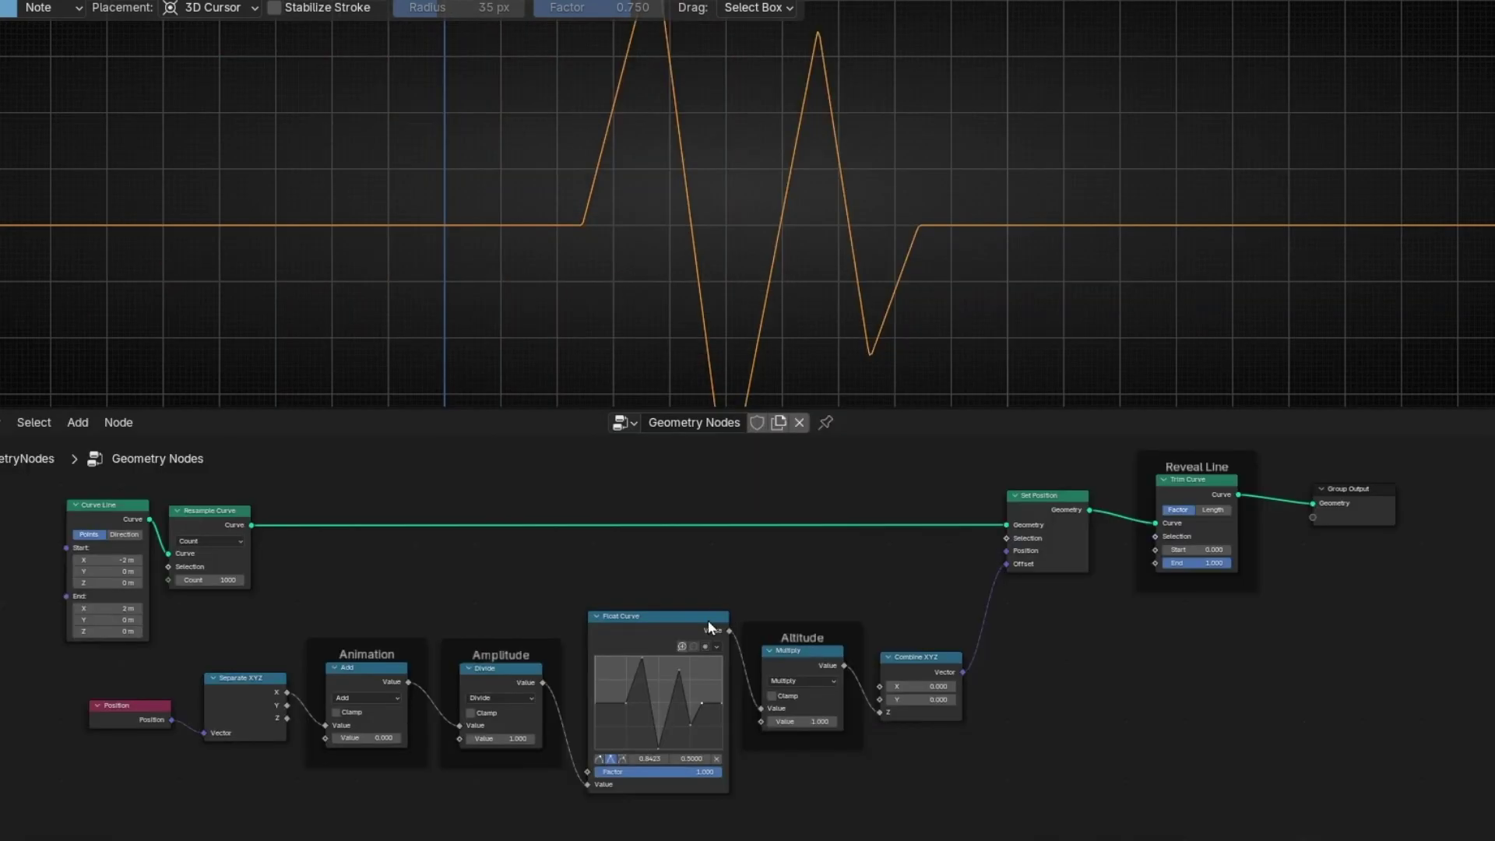
- Set the Max Y limit in the Float Curve's clipping options to 5
click(664, 641)
scroll(662, 639, up, 5)
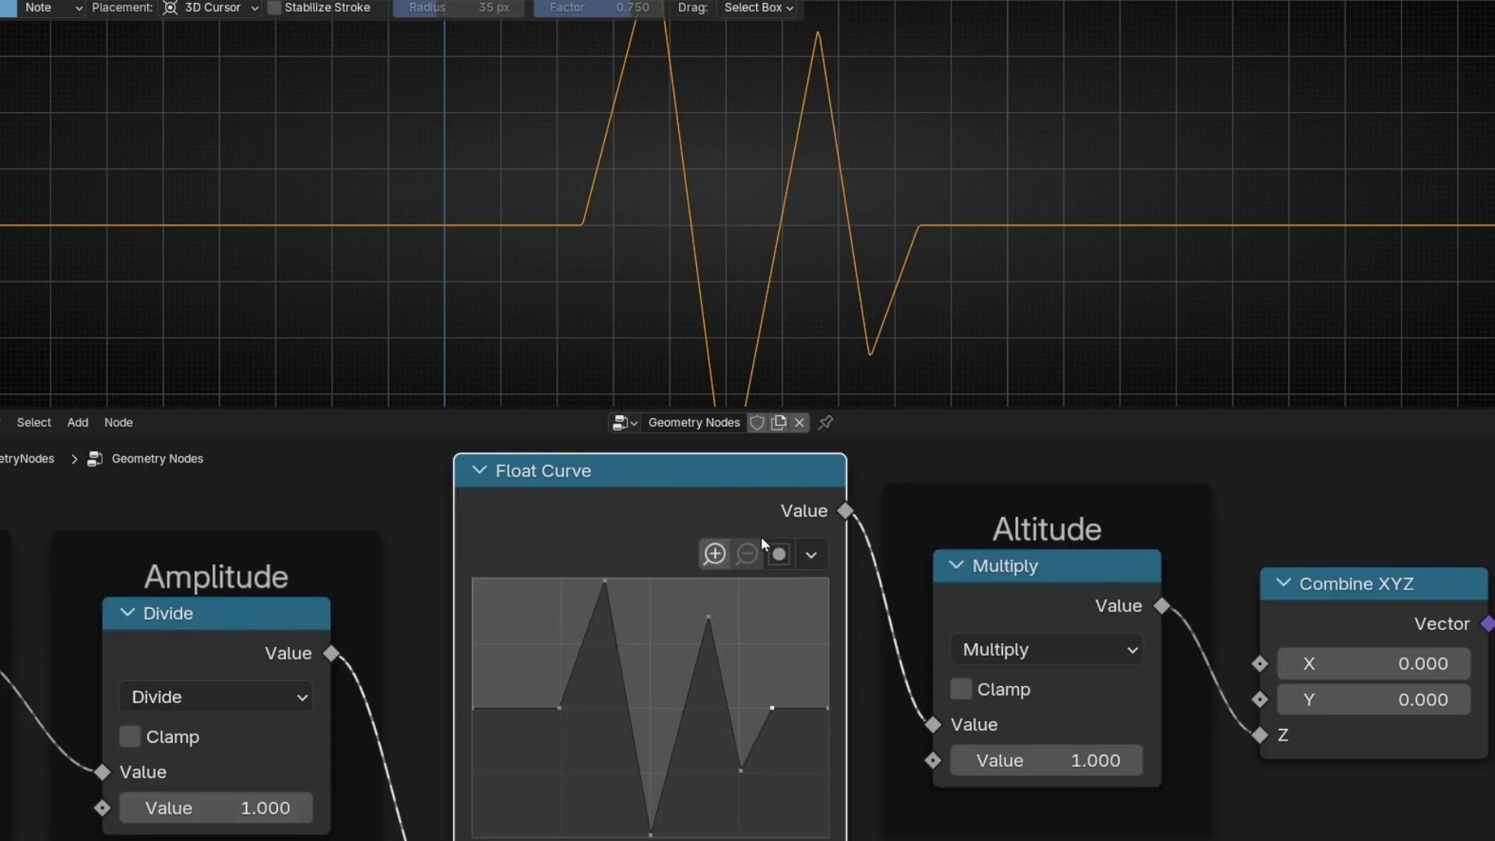
click(778, 554)
scroll(691, 263, down, 5)
mouse_move(691, 263)
mouse_down()
mouse_move(694, 84)
mouse_move(722, 109)
mouse_move(678, 241)
mouse_up()
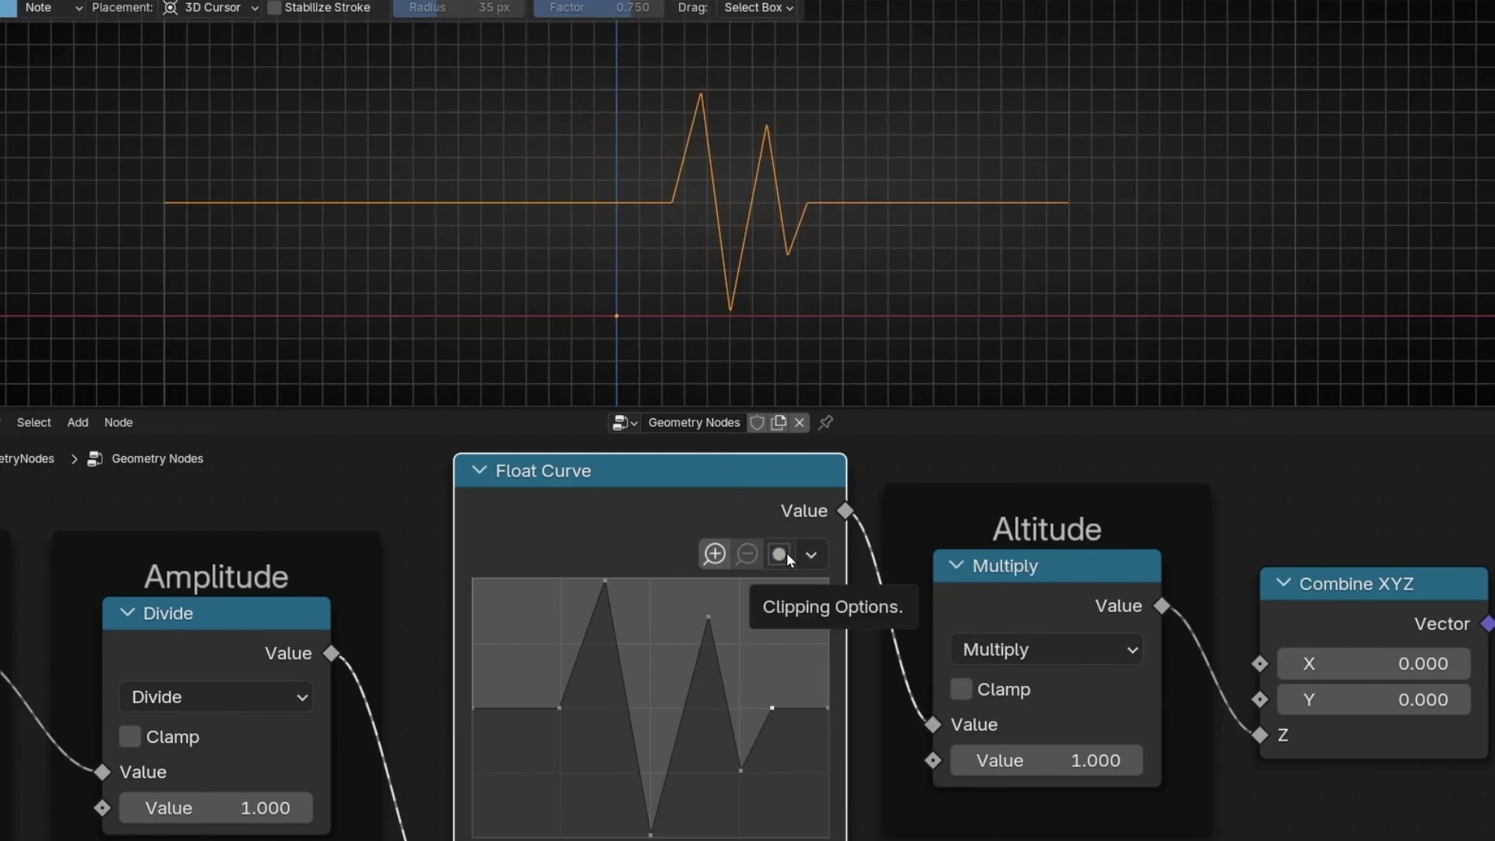
click(787, 553)
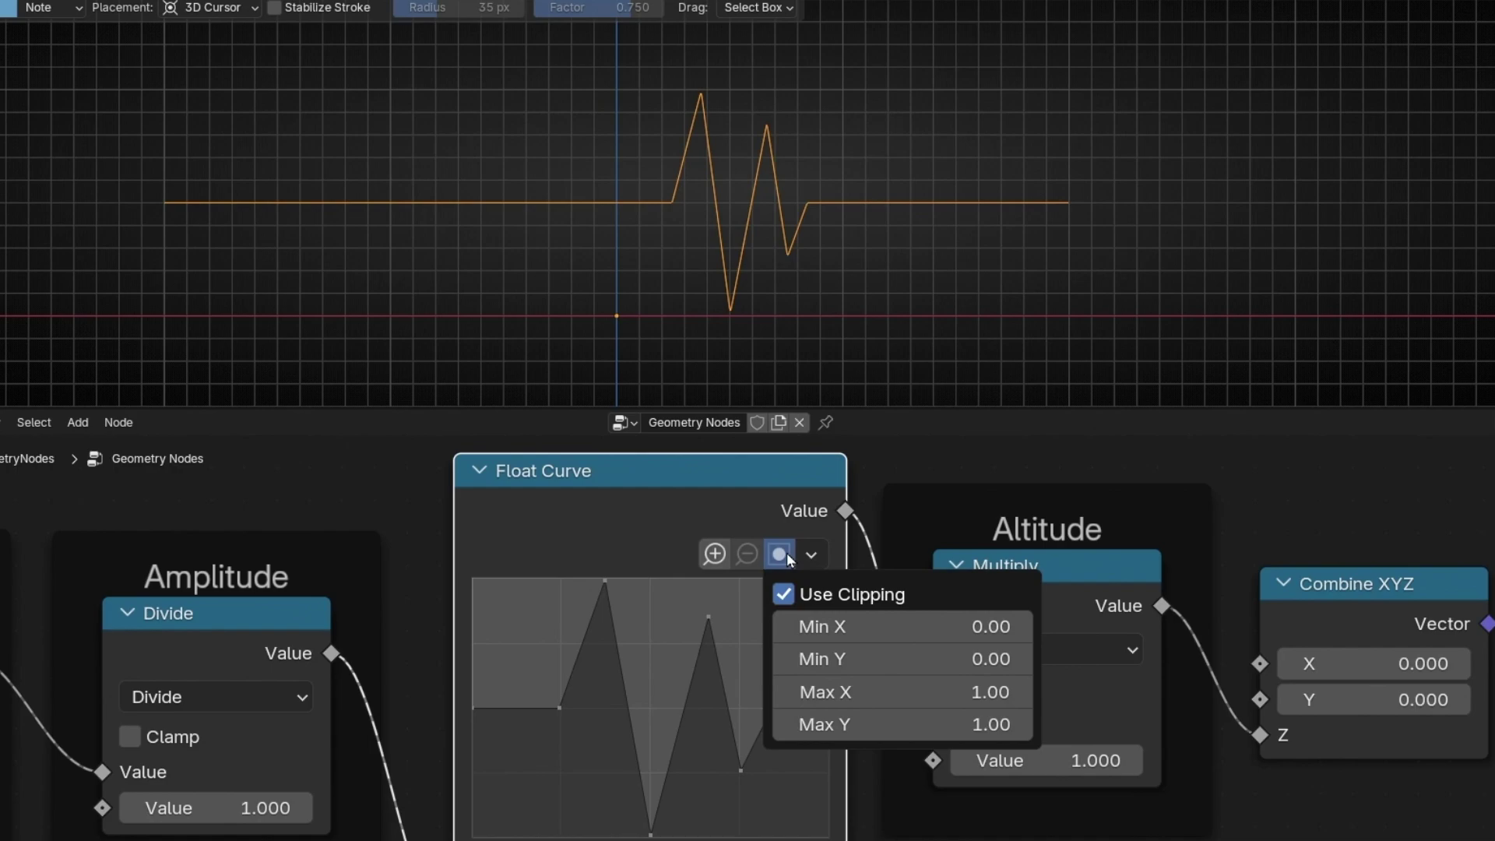
click(866, 722)
text(5)
key(Return)
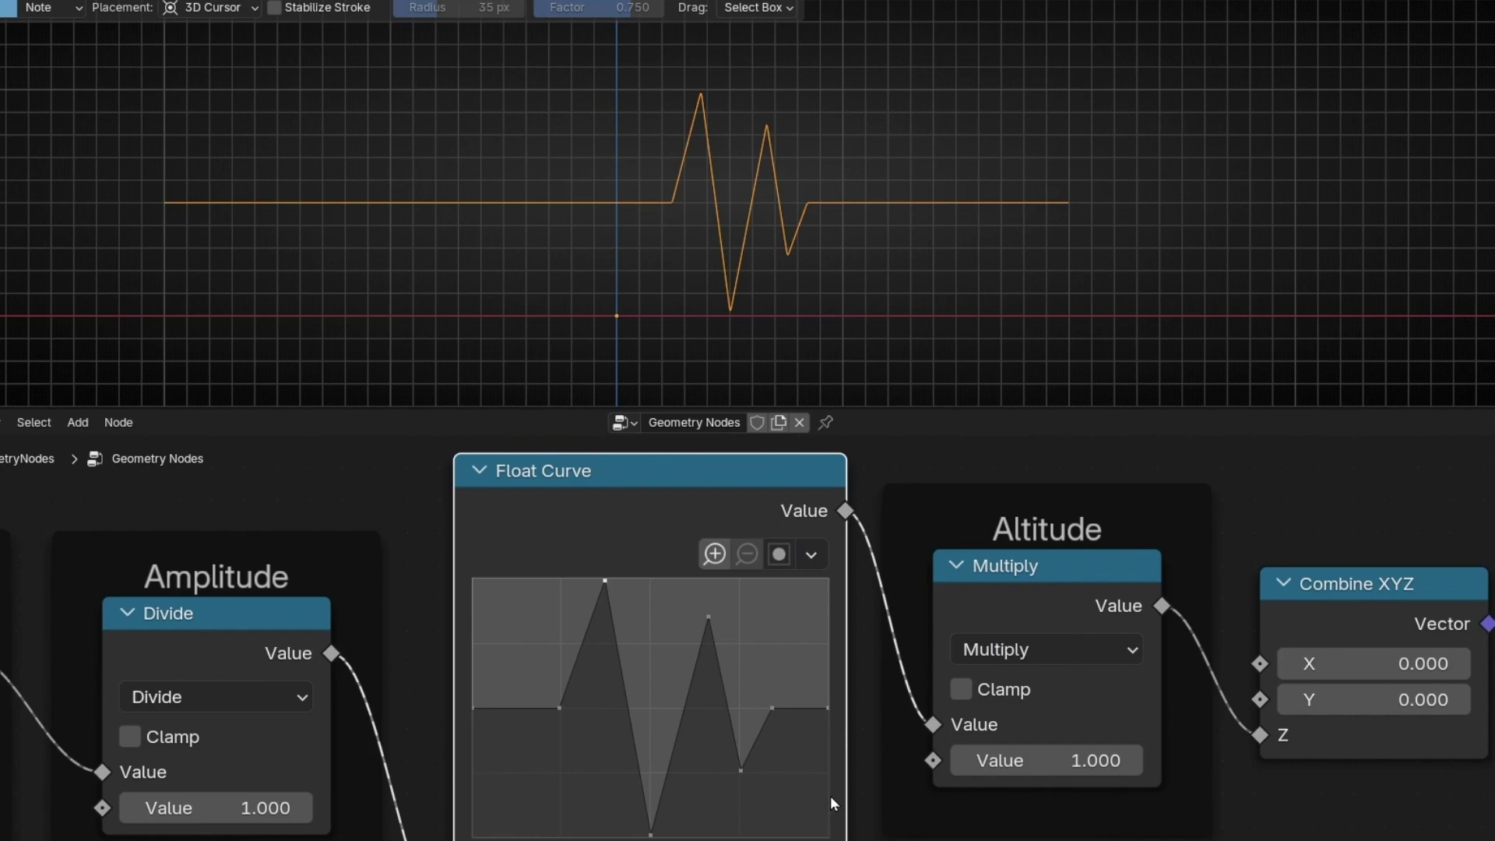
- Raise the highest peak point of the Float Curve to a Y value of 3
middle_drag(831, 796, 831, 704)
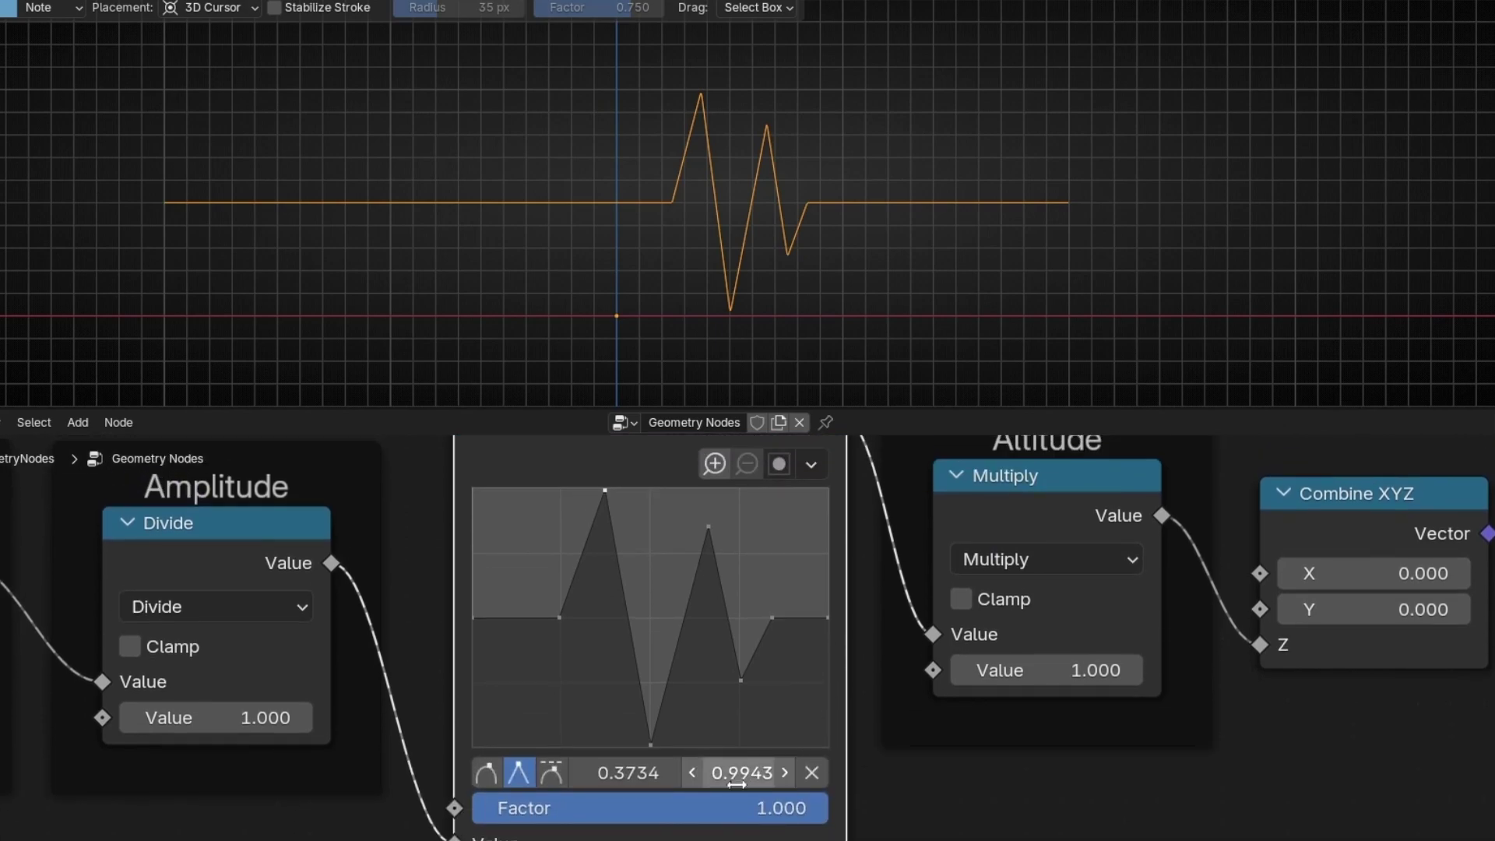
drag(726, 776, 754, 776)
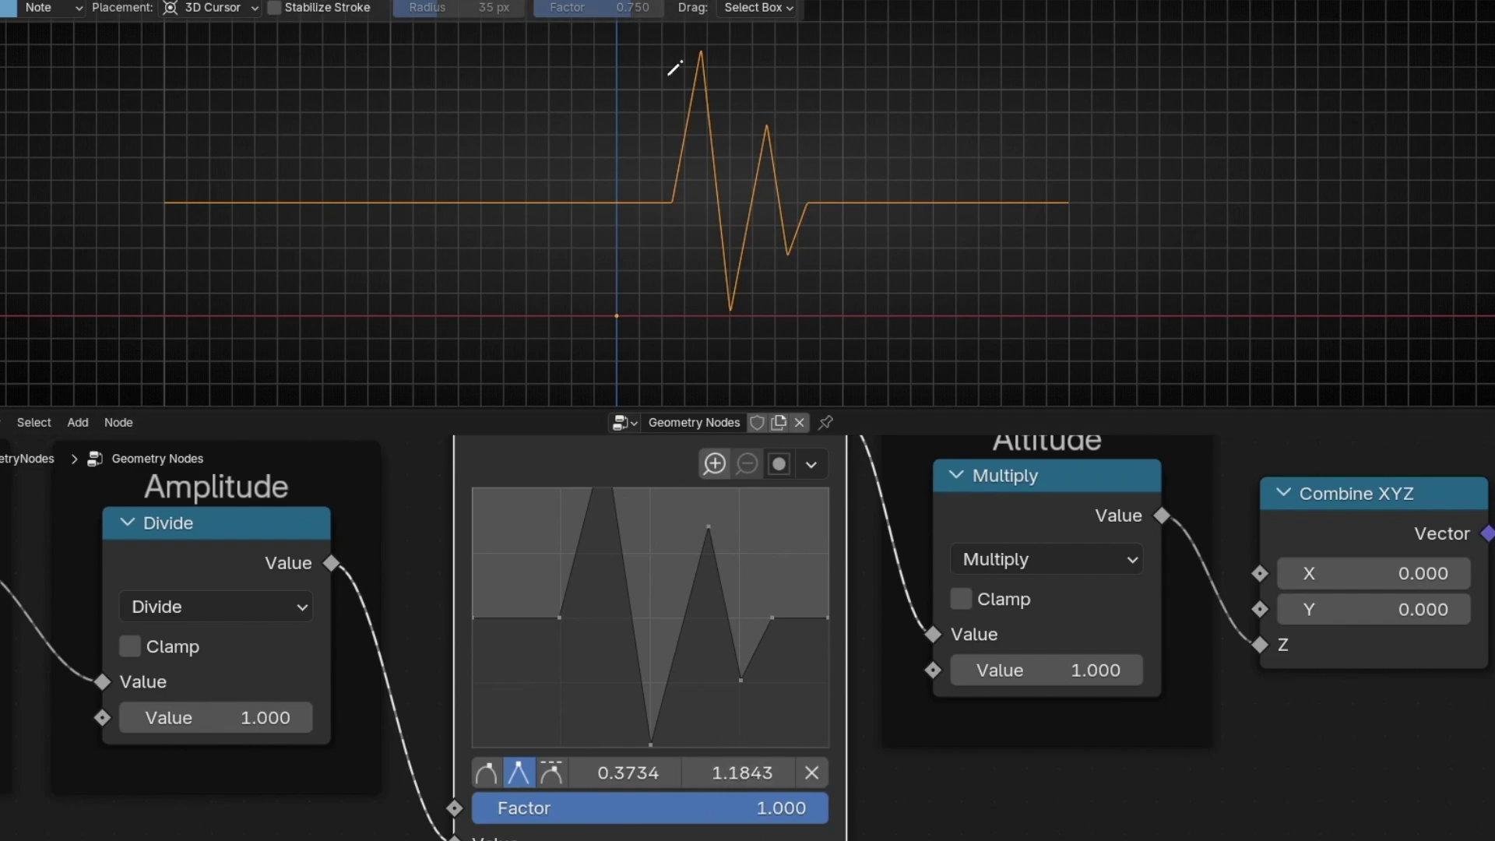
shift+middle_drag(716, 176, 684, 206)
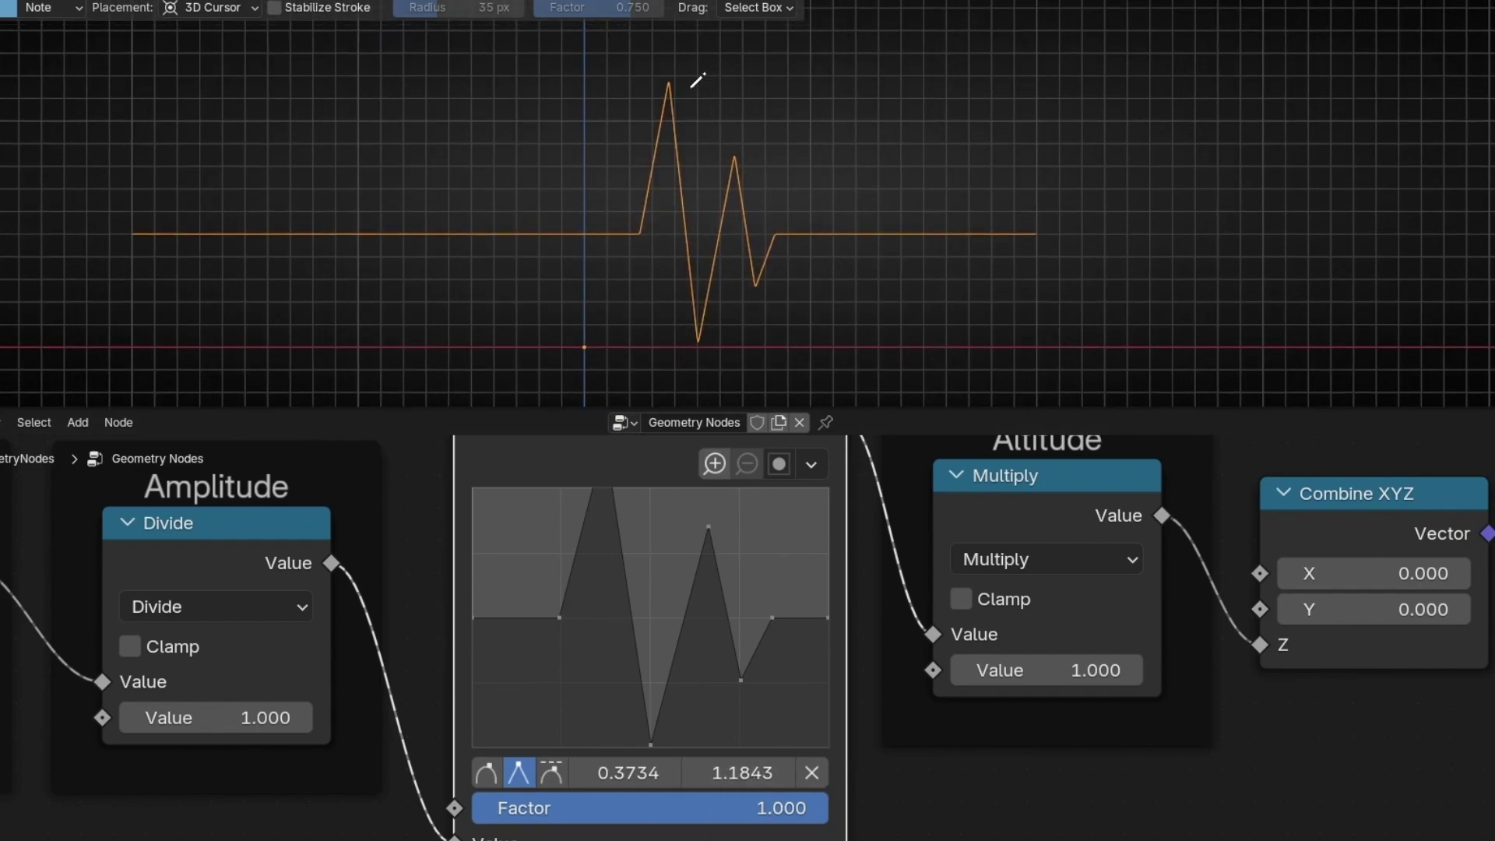
mouse_move(743, 773)
mouse_down()
mouse_move(1246, 773)
mouse_move(742, 773)
mouse_up()
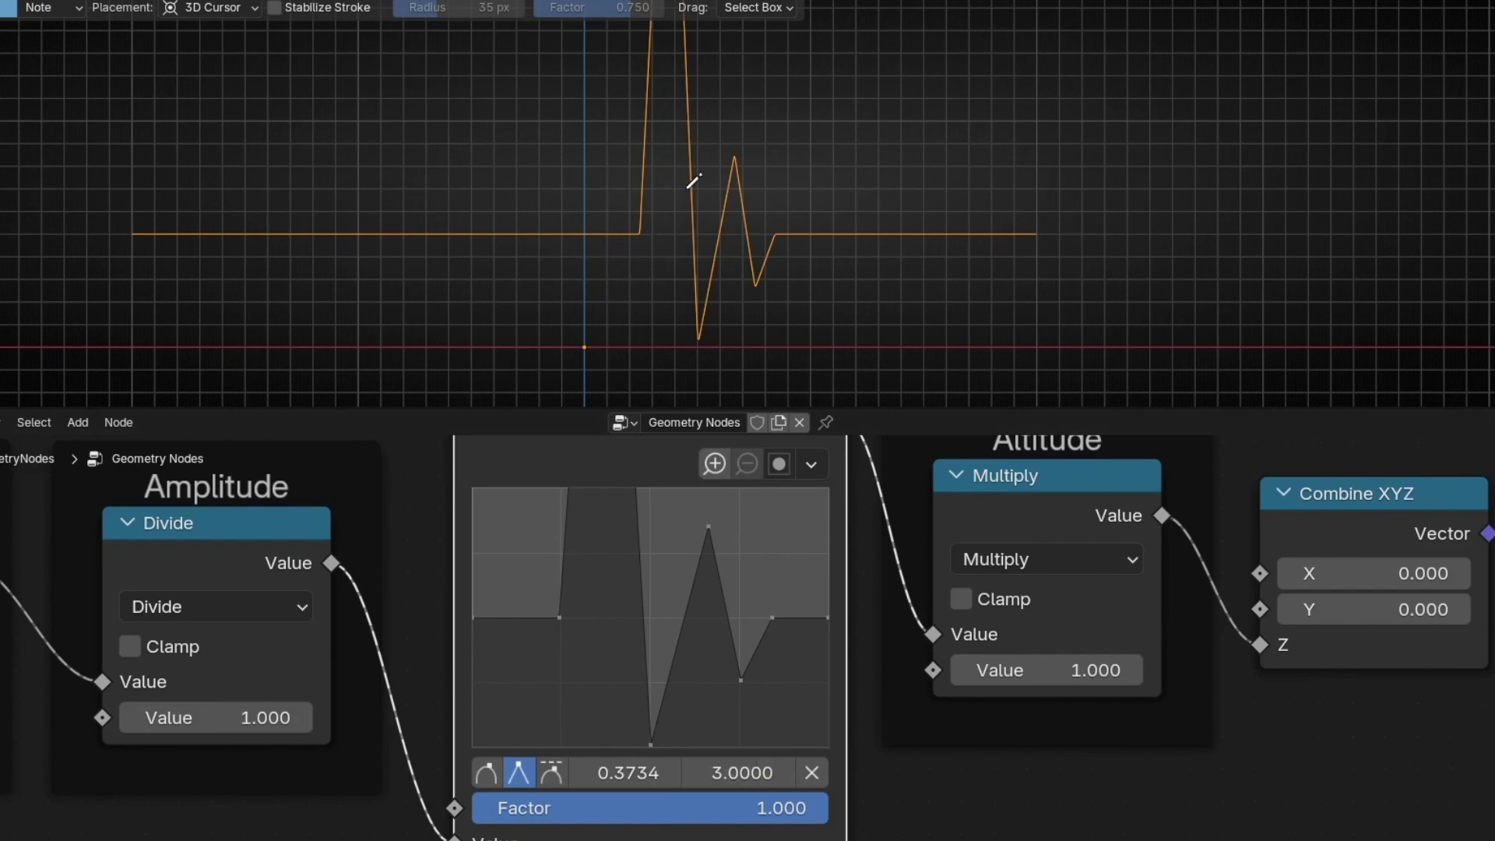
scroll(694, 181, down, 4)
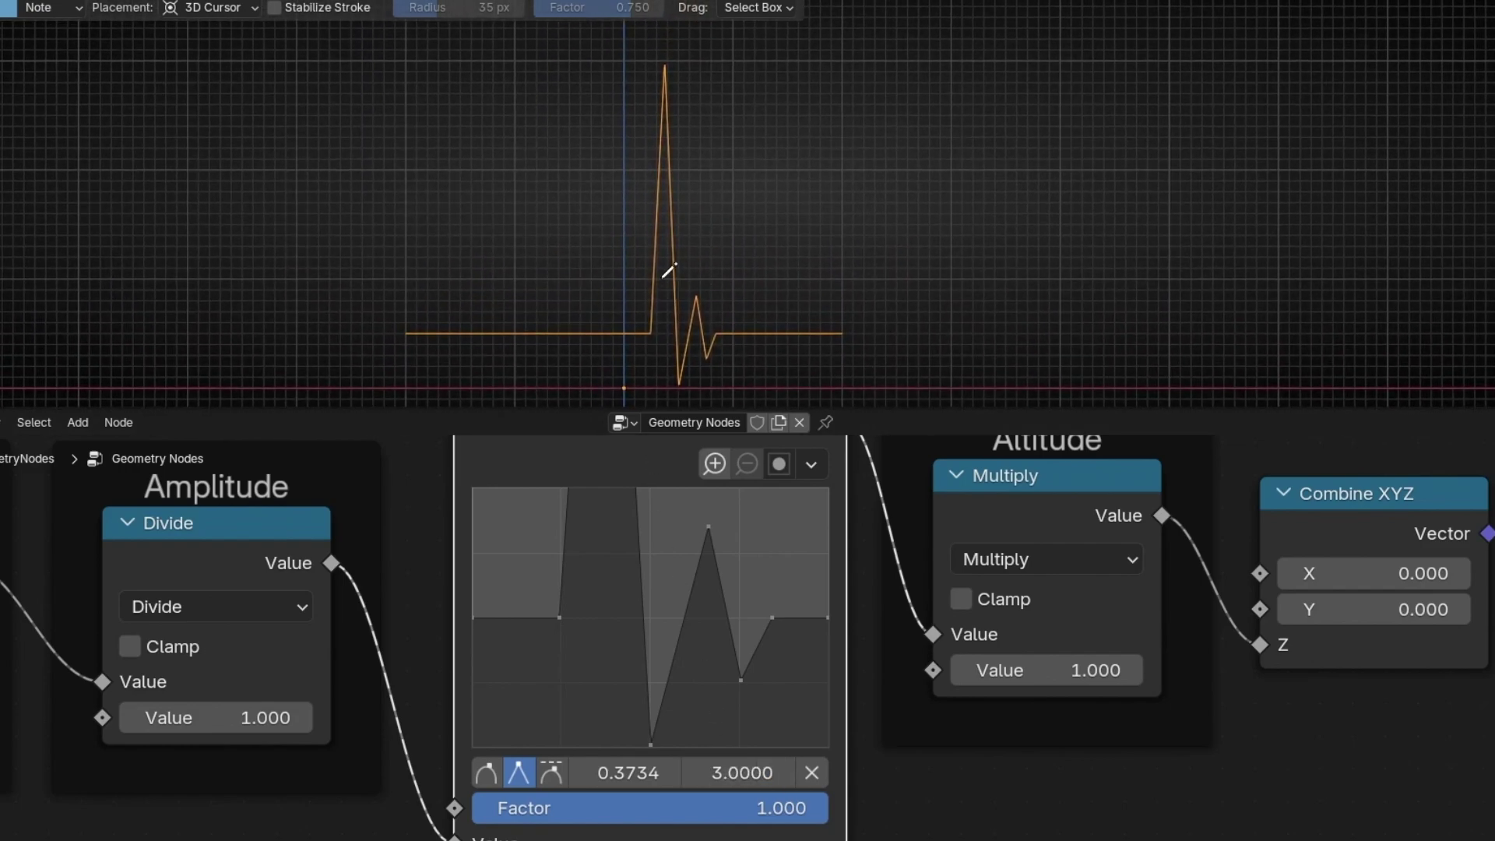
- Set the Min Y limit in the Float Curve's clipping options to -3
click(779, 464)
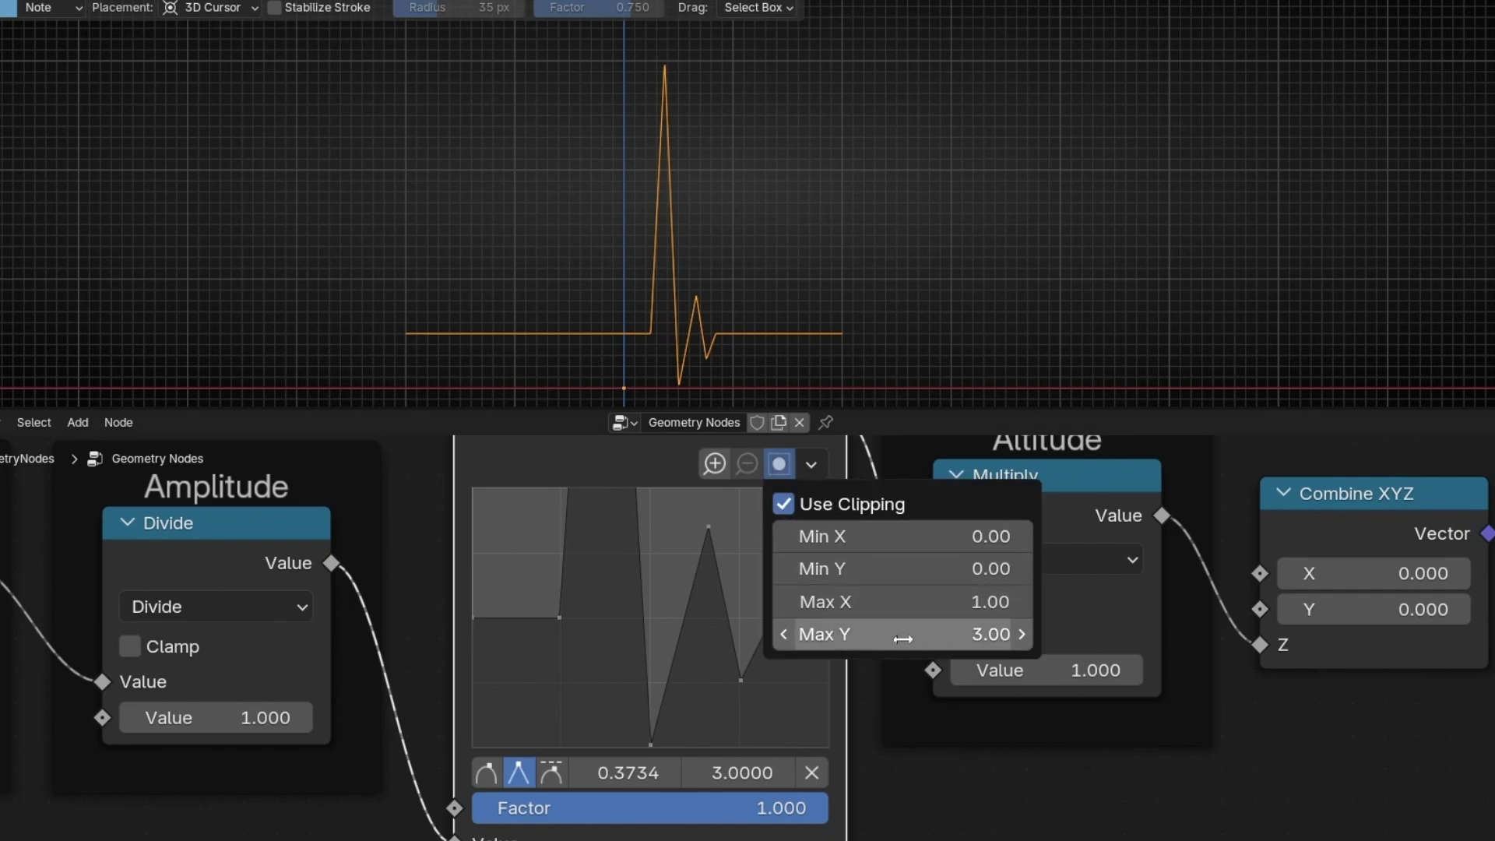
shift+middle_drag(720, 334, 724, 274)
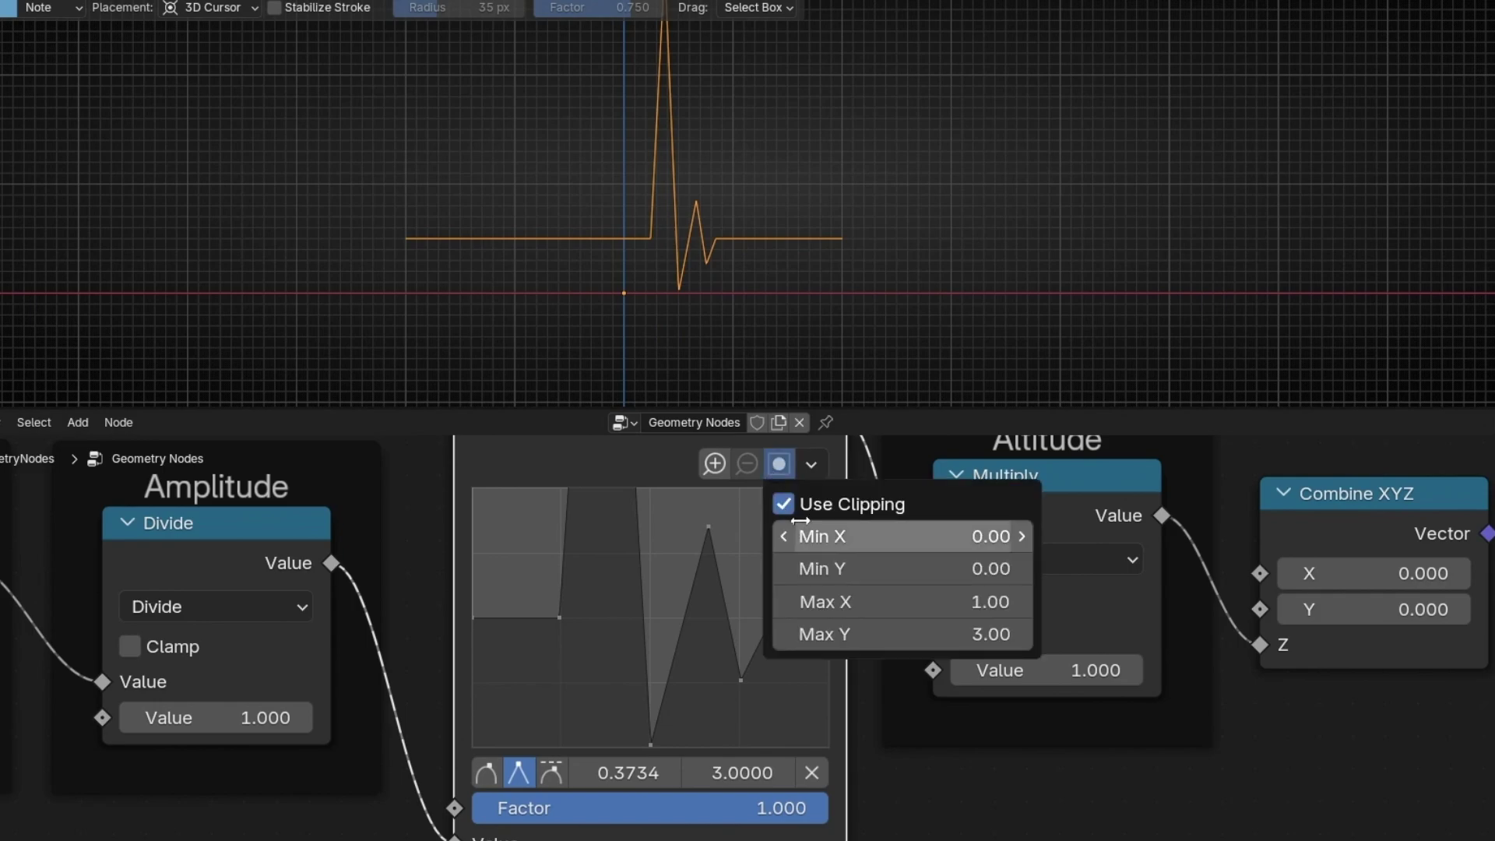
click(884, 560)
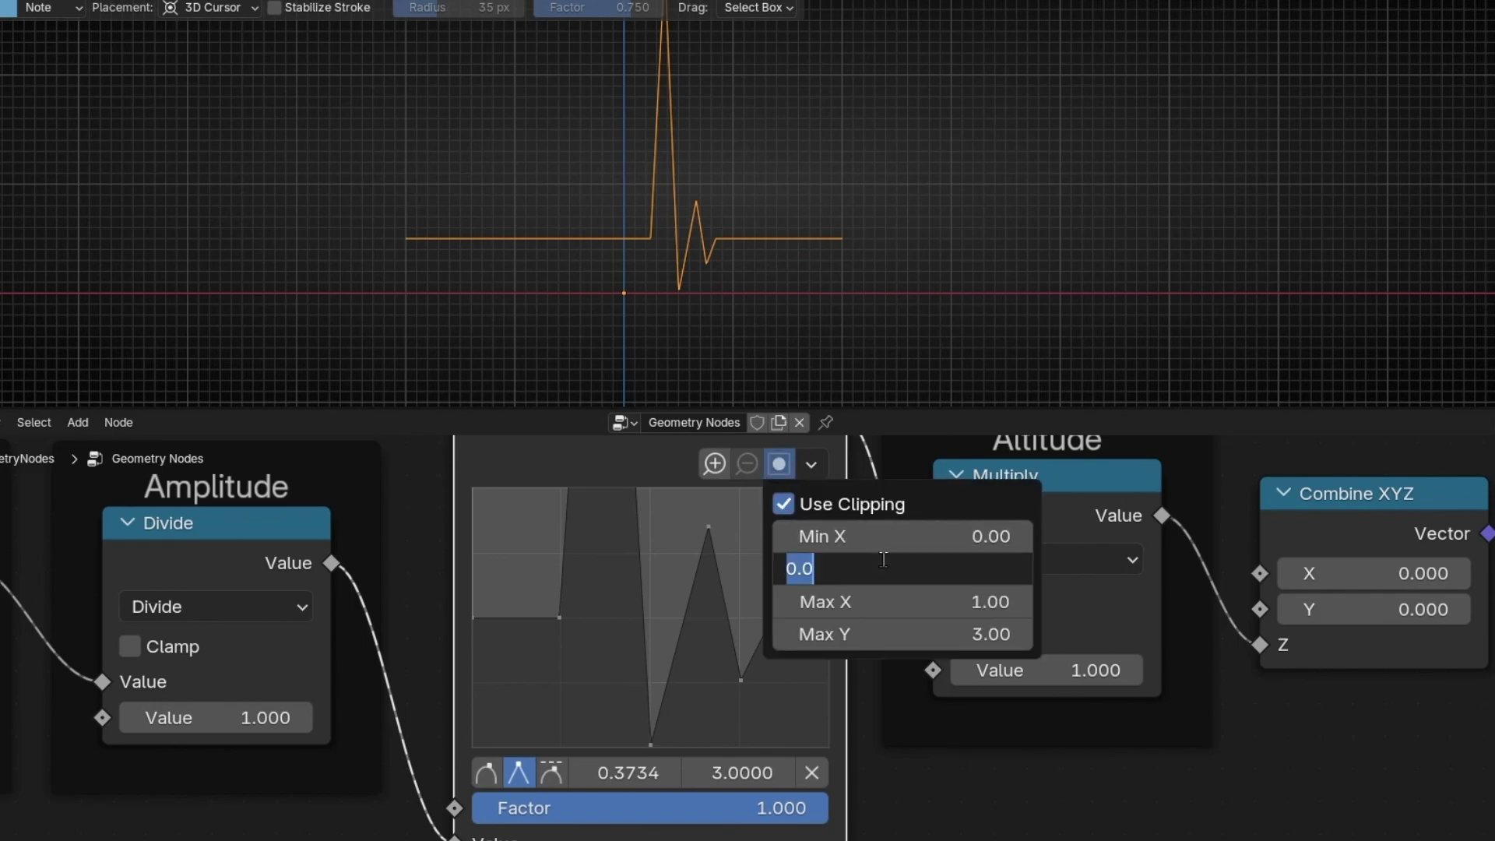
text(-3)
key(Return)
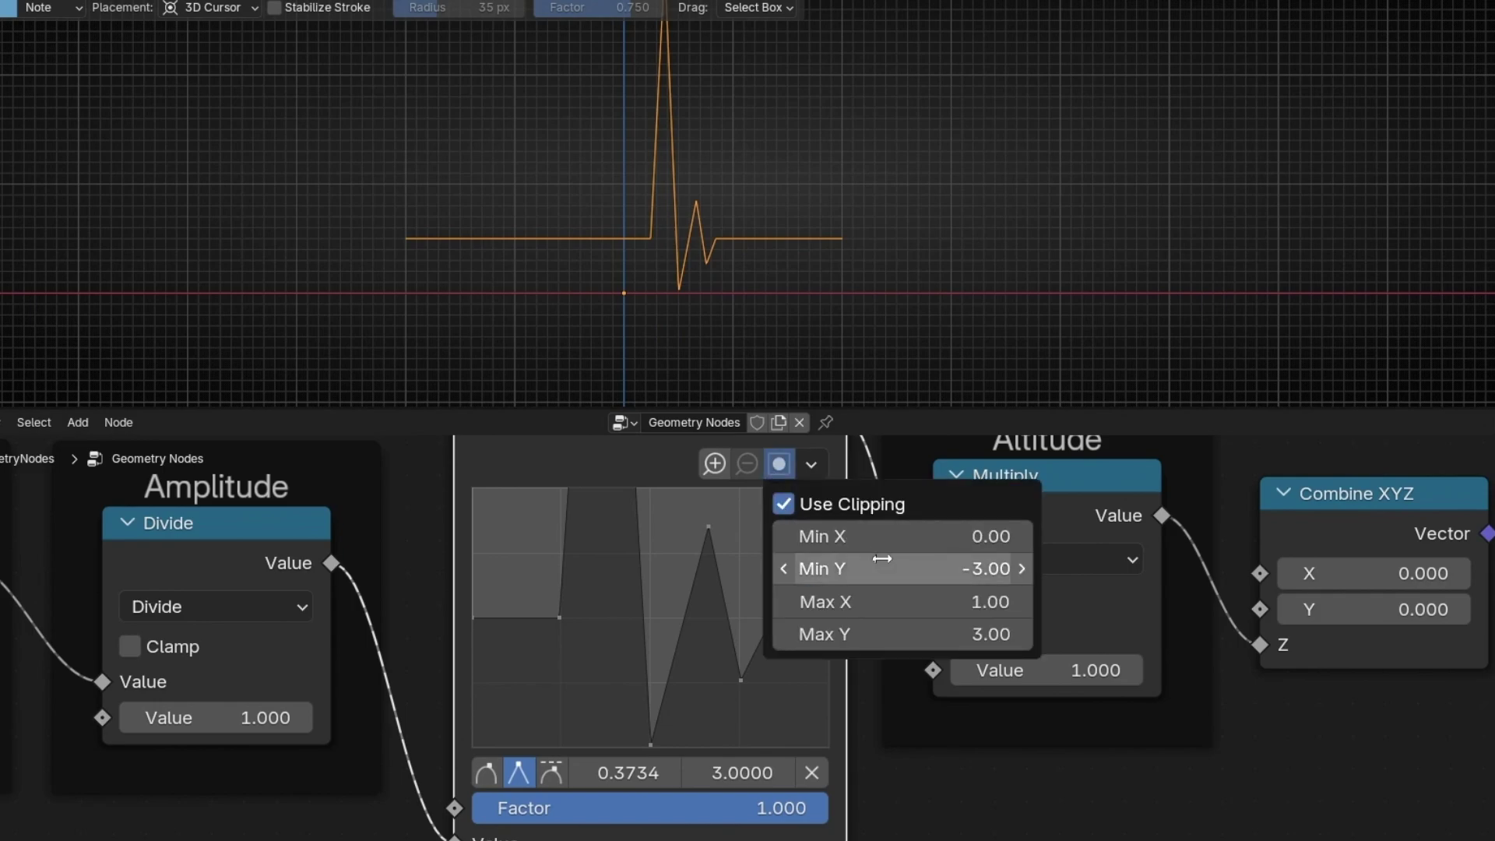
- Lower the deepest dip point of the Float Curve to a Y value of -3
click(653, 744)
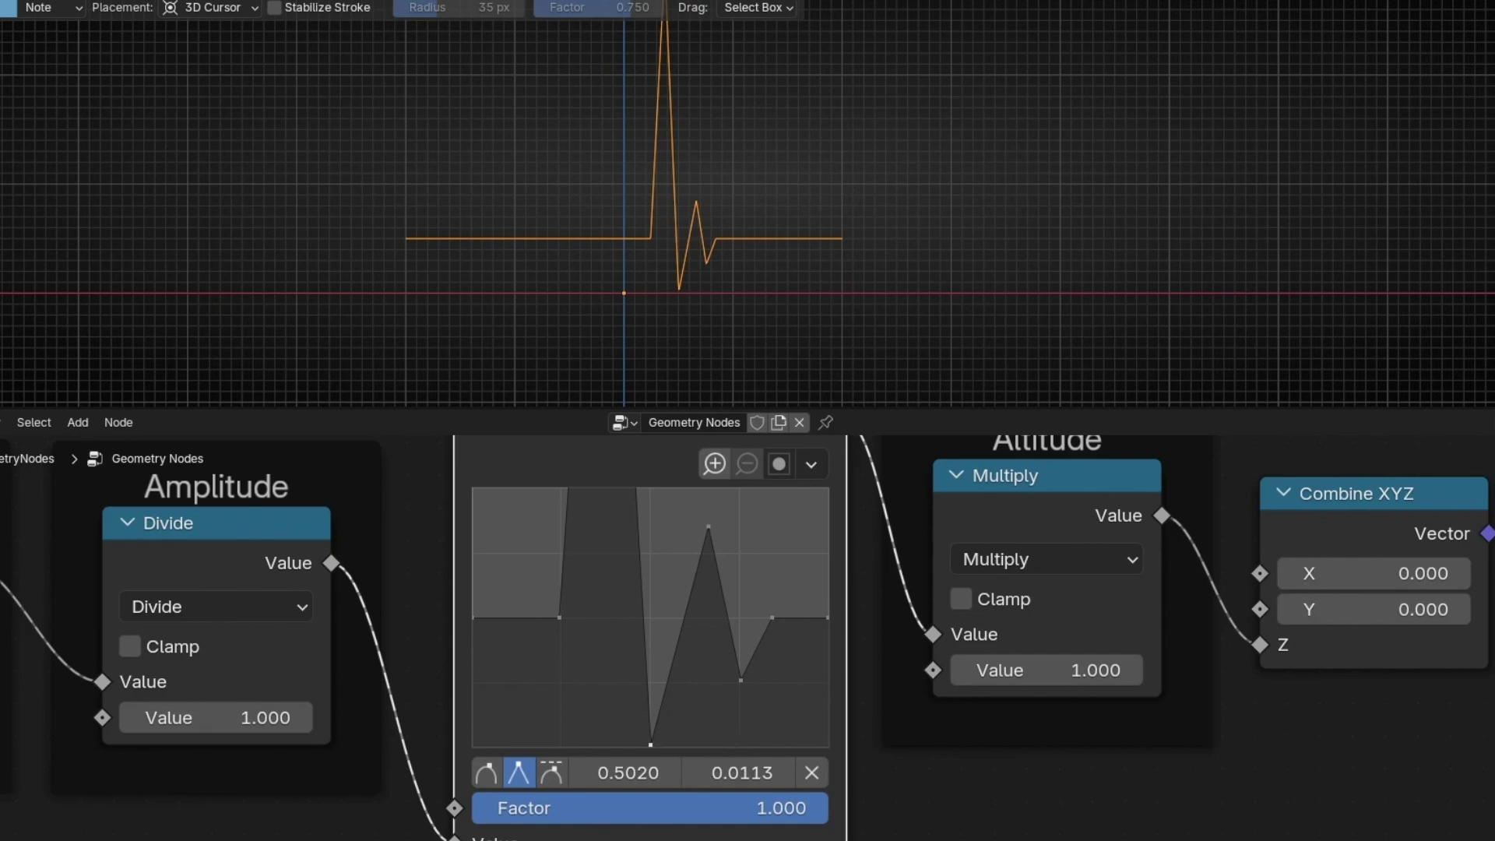
click(743, 773)
text(-0.158)
key(Return)
drag(742, 773, 592, 772)
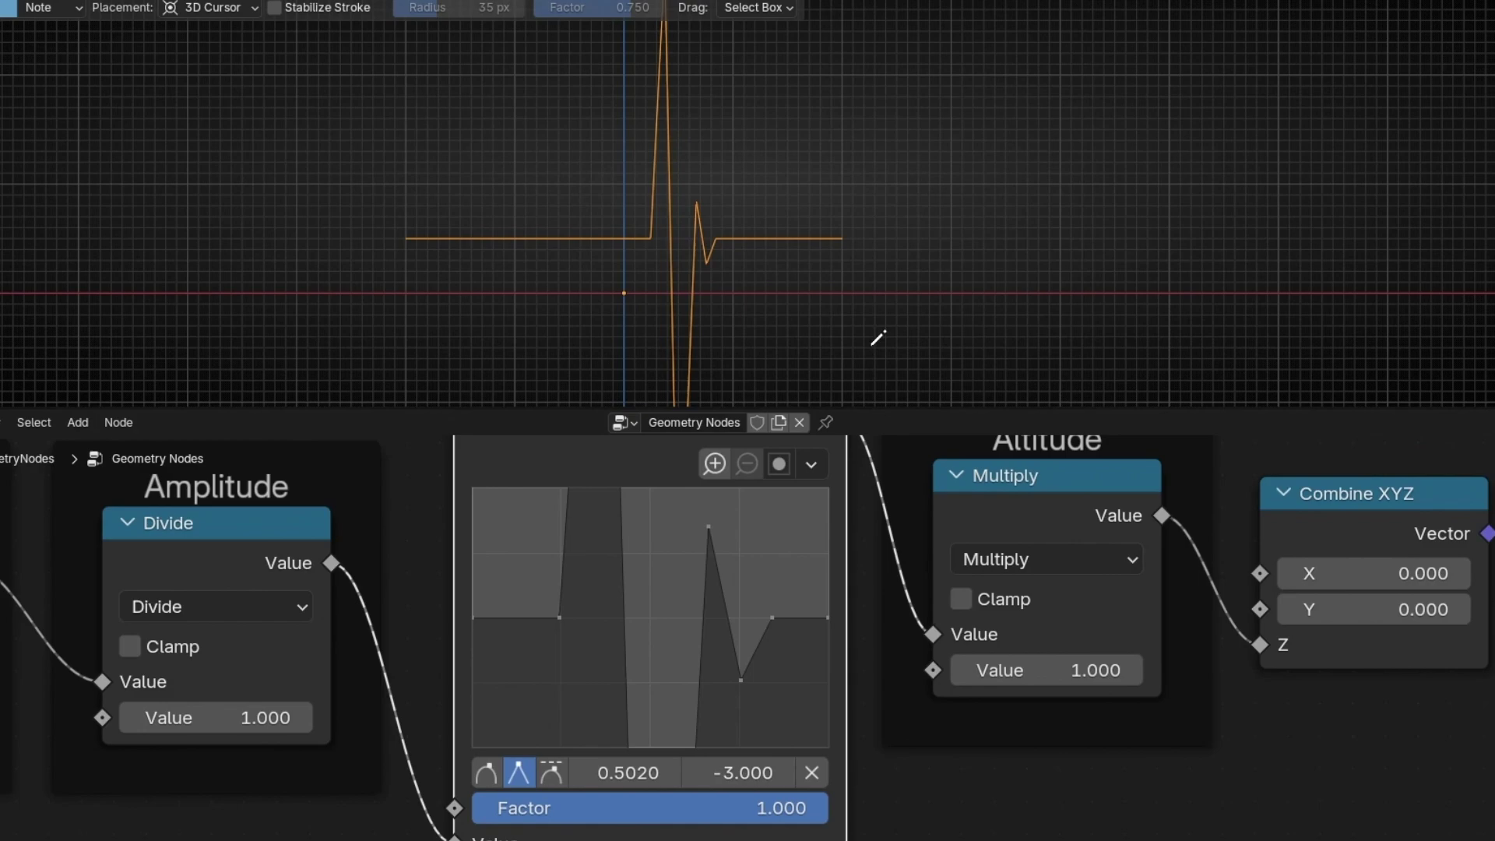
scroll(878, 337, down, 3)
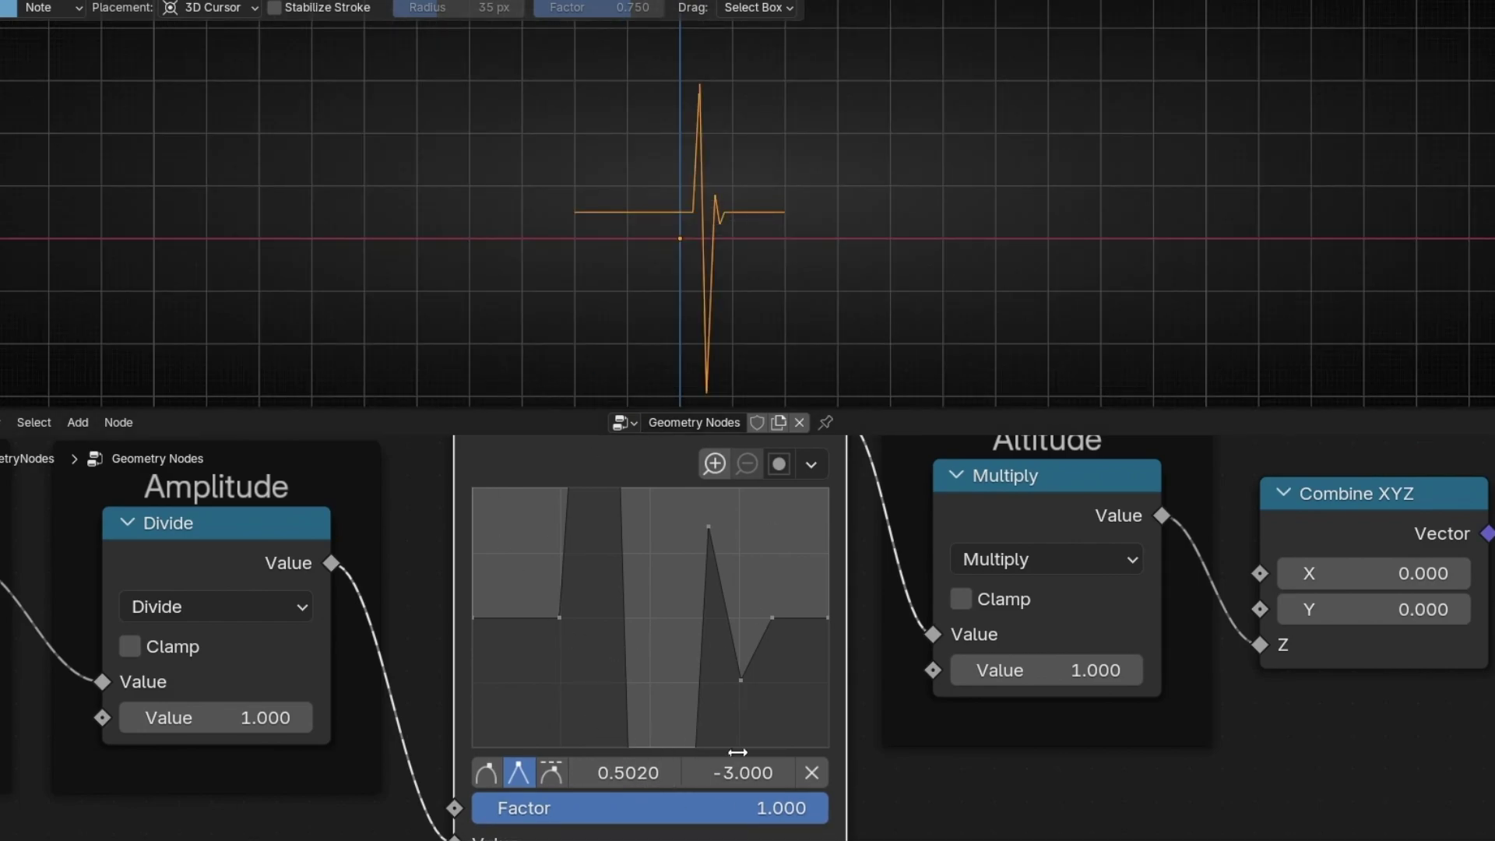
- Reset the Float Curve's clipping limits to Min Y 0 and Max Y 1
click(781, 464)
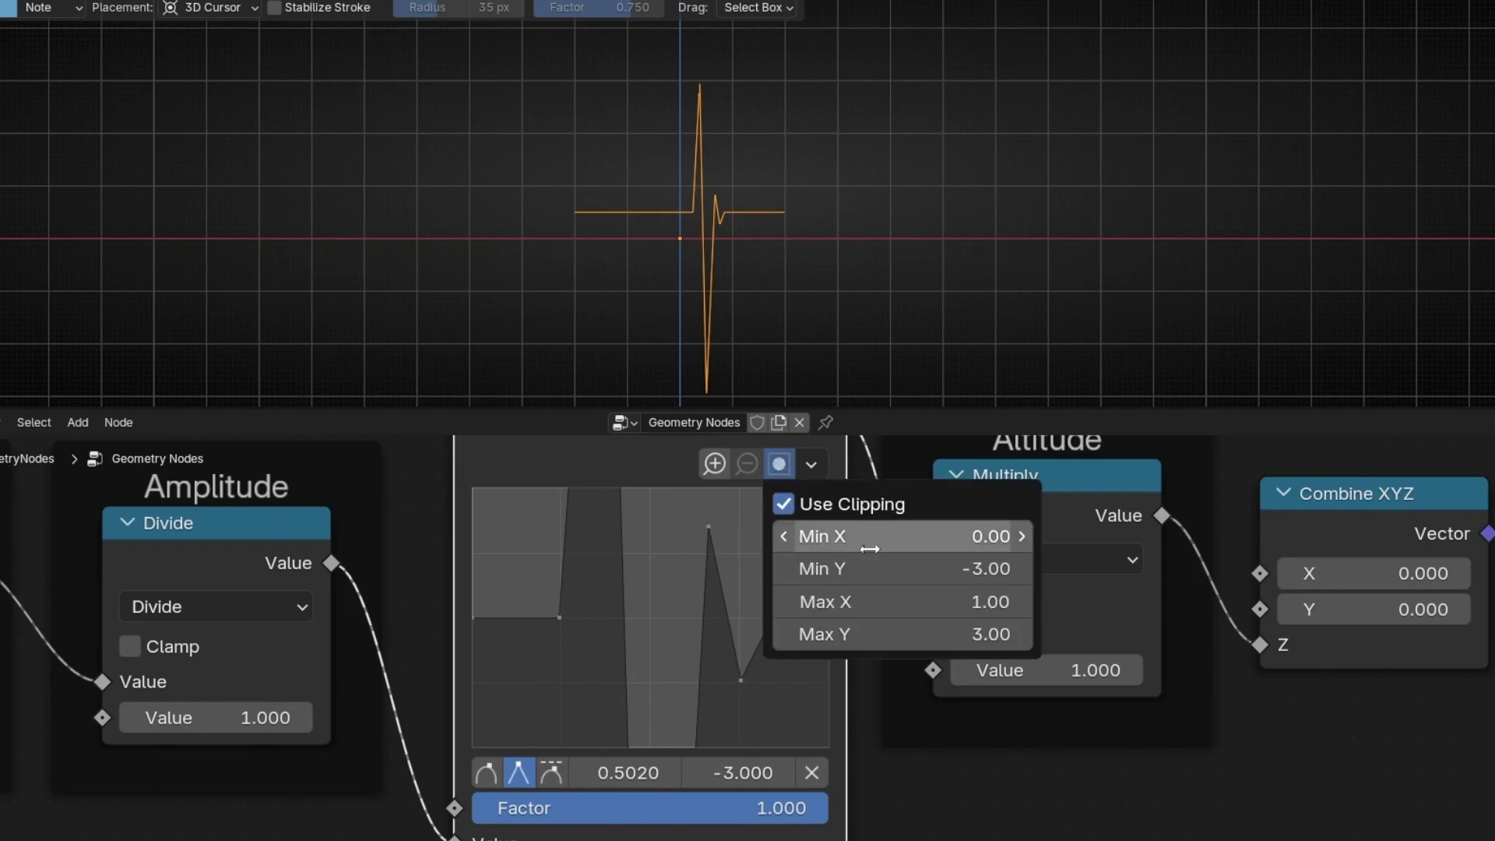
click(925, 568)
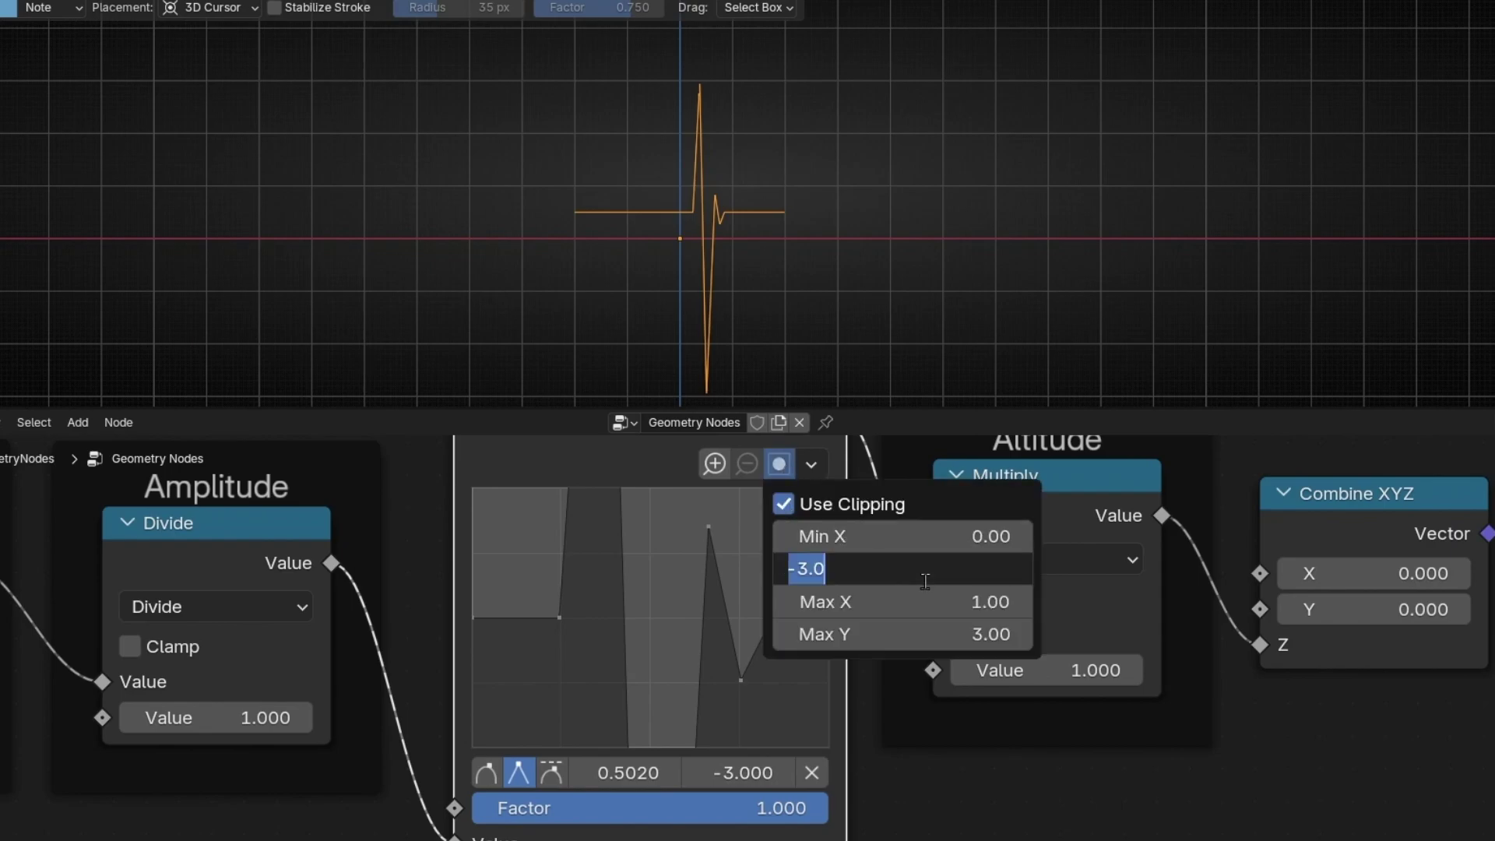
text(0)
key(Tab)
text(1)
key(Return)
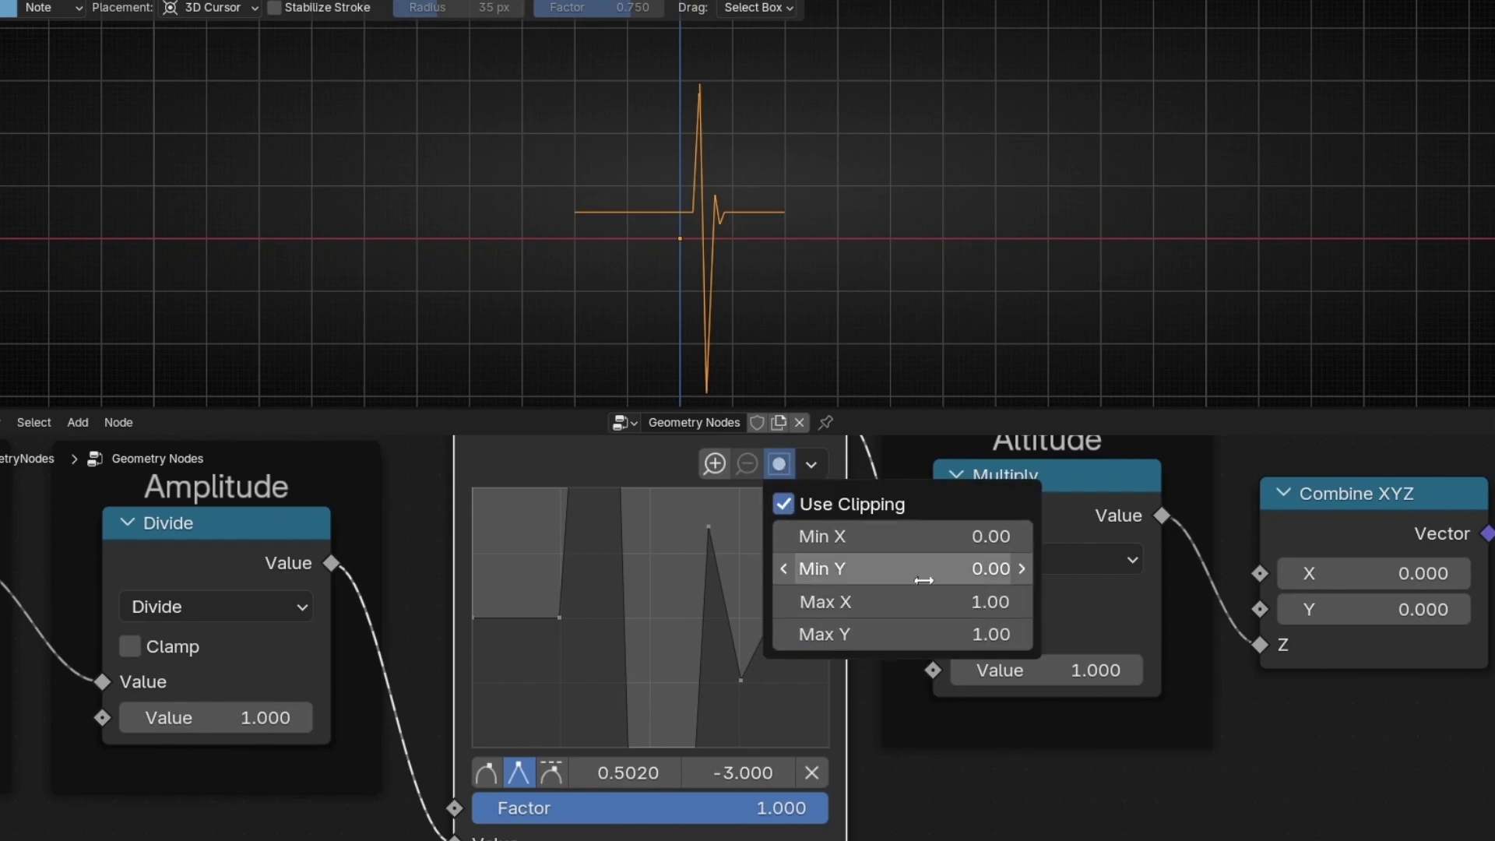
- Undo the experimental clipping and peak height changes on the Float Curve
key(ctrl+z)
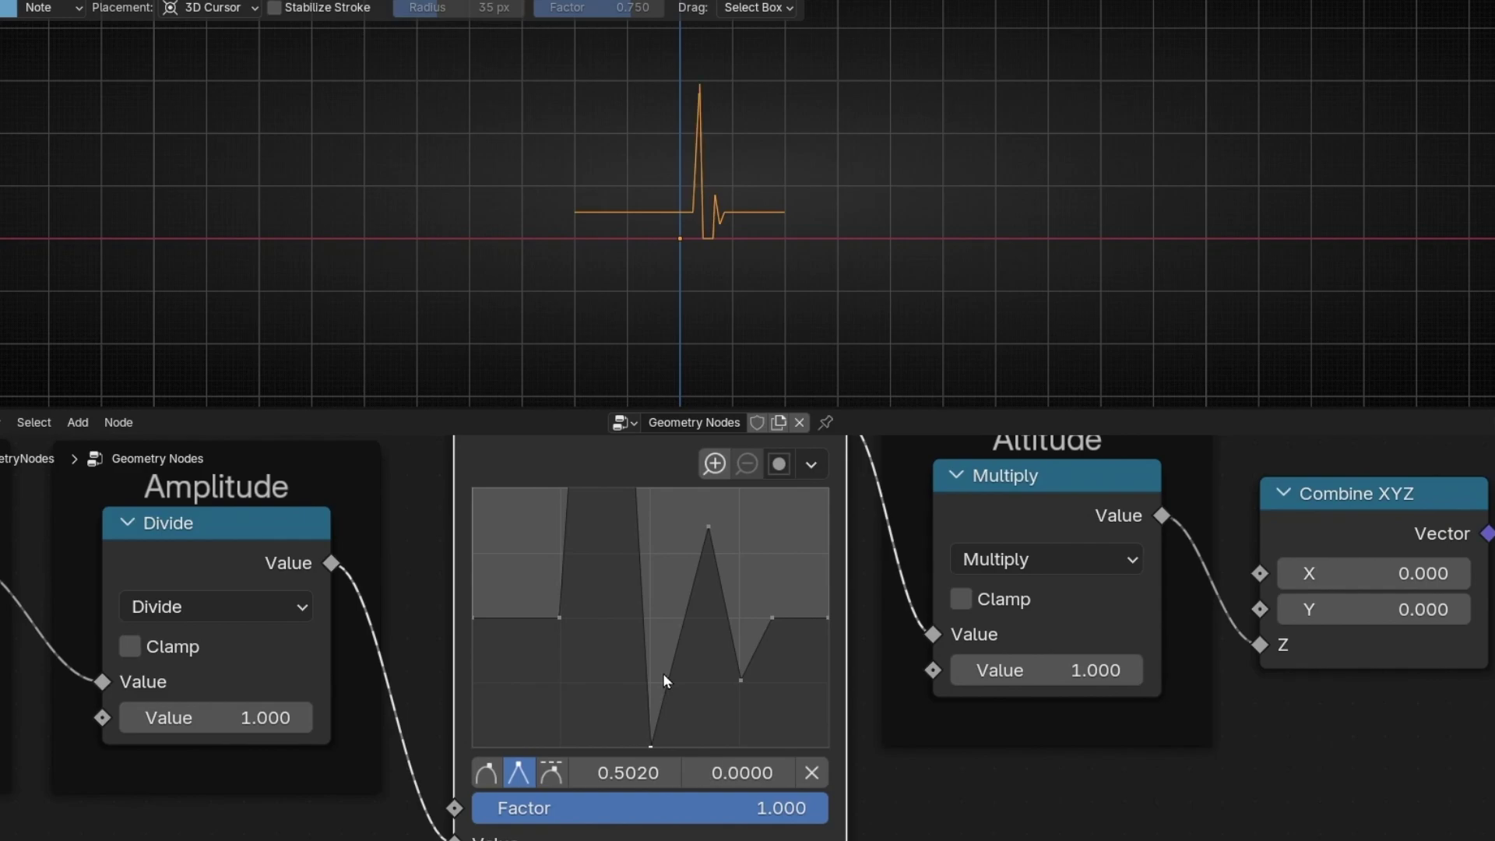
key(ctrl+z)
key(ctrl+z)
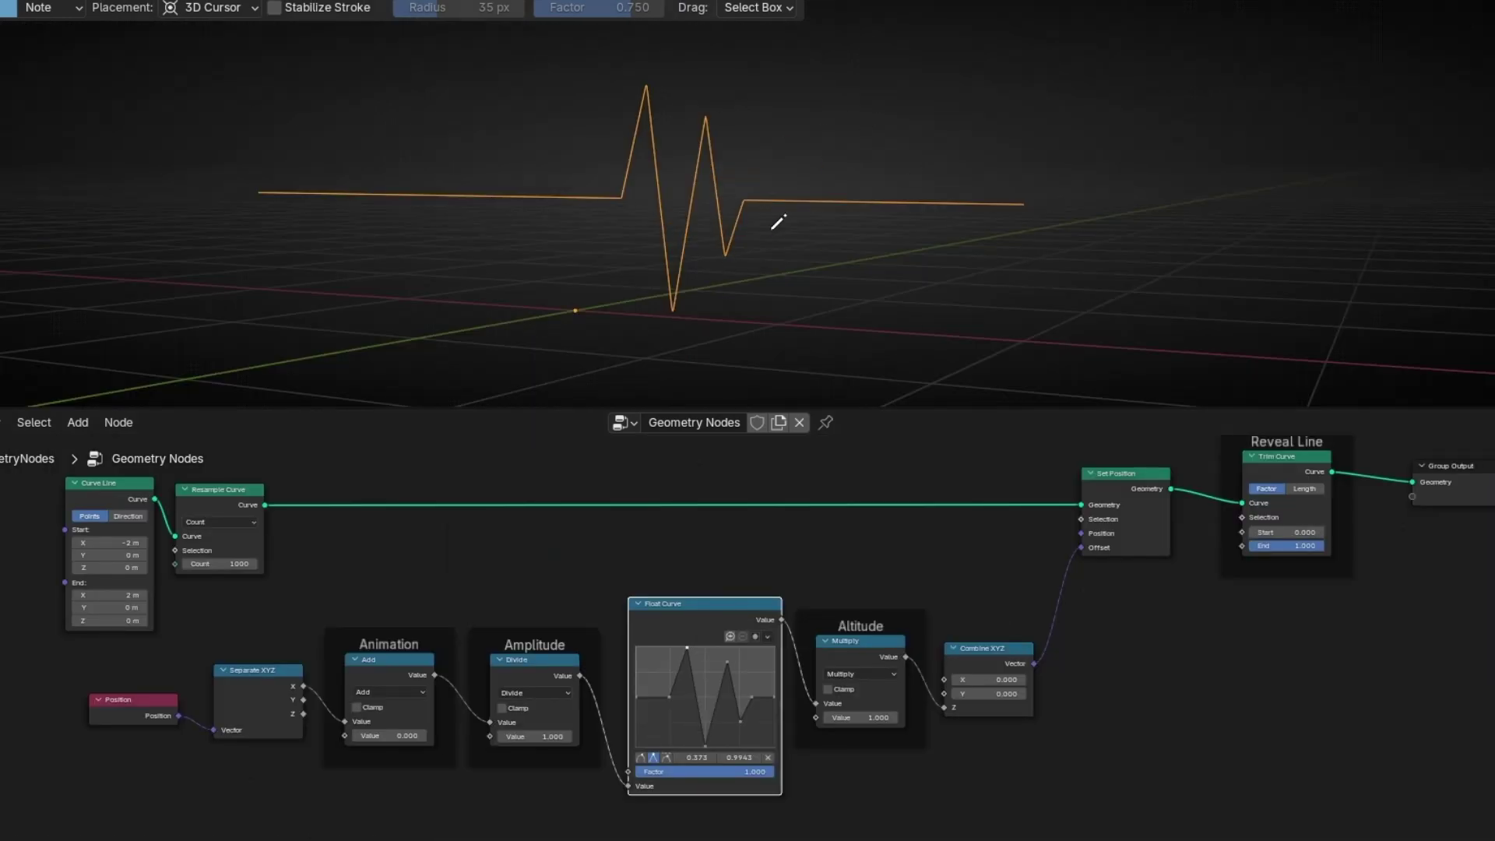
- Sketch temporary annotation strokes beside the wave in the perspective view, and erase them
middle_drag(779, 222, 821, 229)
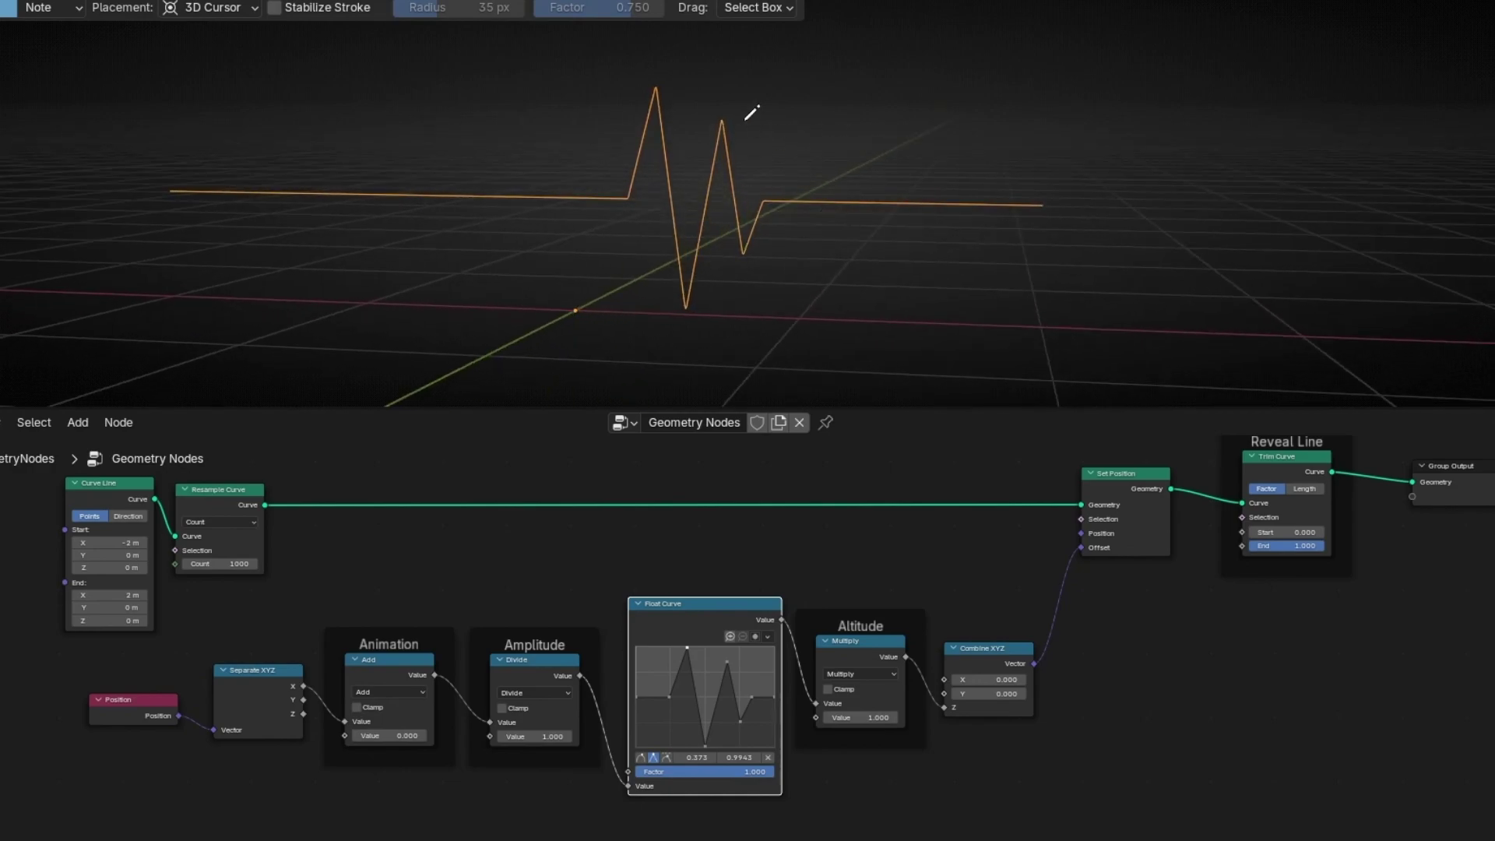
mouse_move(741, 85)
mouse_down()
mouse_move(670, 85)
mouse_move(575, 164)
mouse_move(701, 299)
mouse_move(769, 190)
mouse_move(721, 117)
mouse_up()
mouse_move(892, 111)
mouse_down()
mouse_move(849, 110)
mouse_move(803, 197)
mouse_move(868, 293)
mouse_move(951, 181)
mouse_move(888, 111)
mouse_up()
mouse_move(1042, 122)
mouse_down()
mouse_move(961, 221)
mouse_move(1098, 224)
mouse_move(1053, 119)
mouse_up()
mouse_move(818, 158)
ctrl+mouse_down()
mouse_move(884, 174)
mouse_move(701, 268)
mouse_move(732, 374)
ctrl+mouse_up()
- Insert a Math node between the Amplitude Divide node and the Float Curve, and set its operation to Fraction
scroll(609, 699, up, 4)
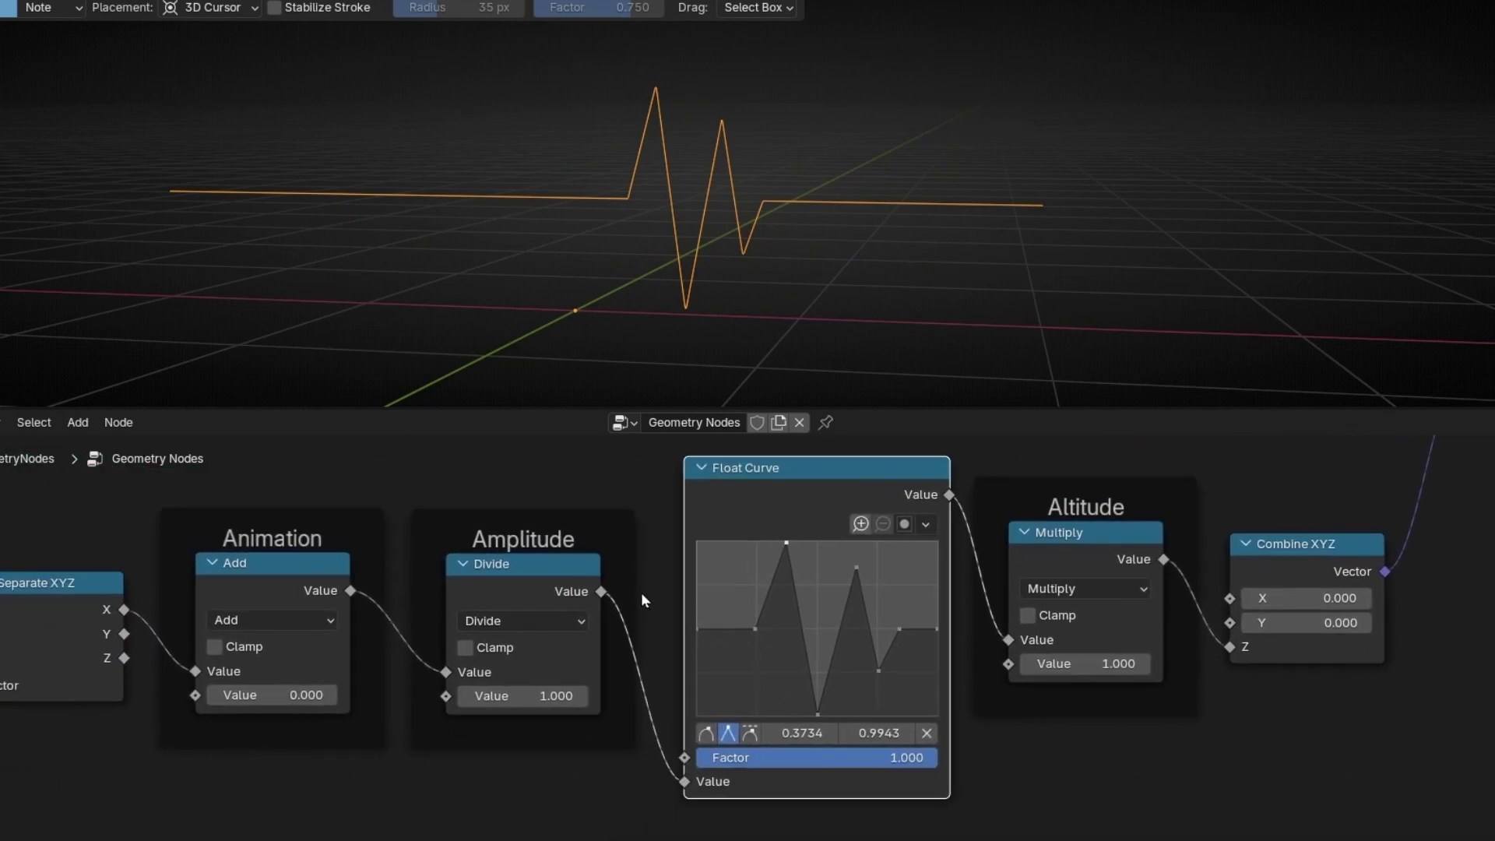
key(shift+a)
mouse_move(642, 592)
text(math)
key(Return)
click(719, 634)
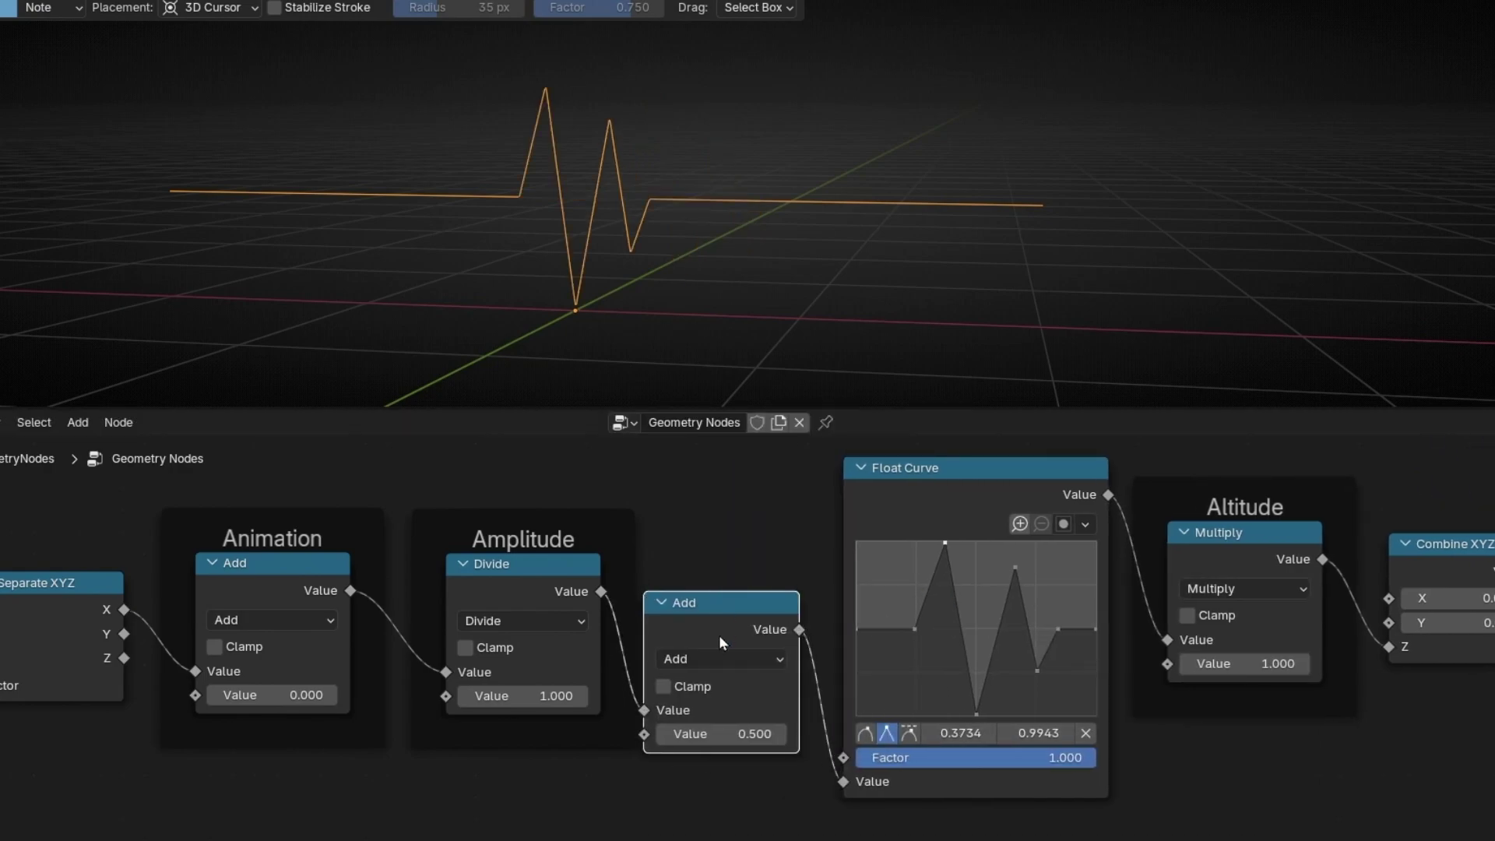
click(716, 659)
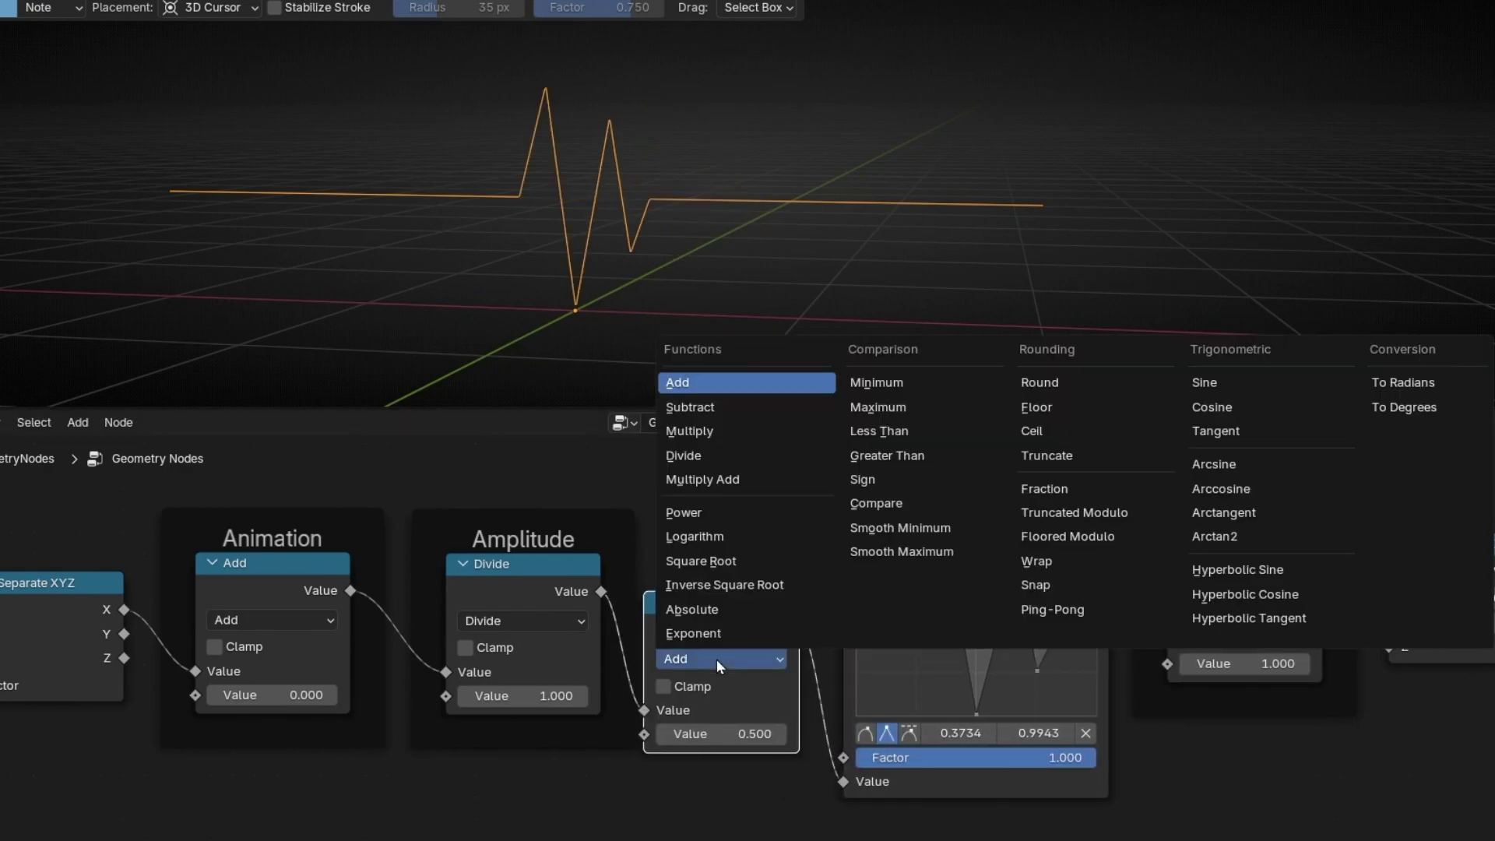
click(1048, 493)
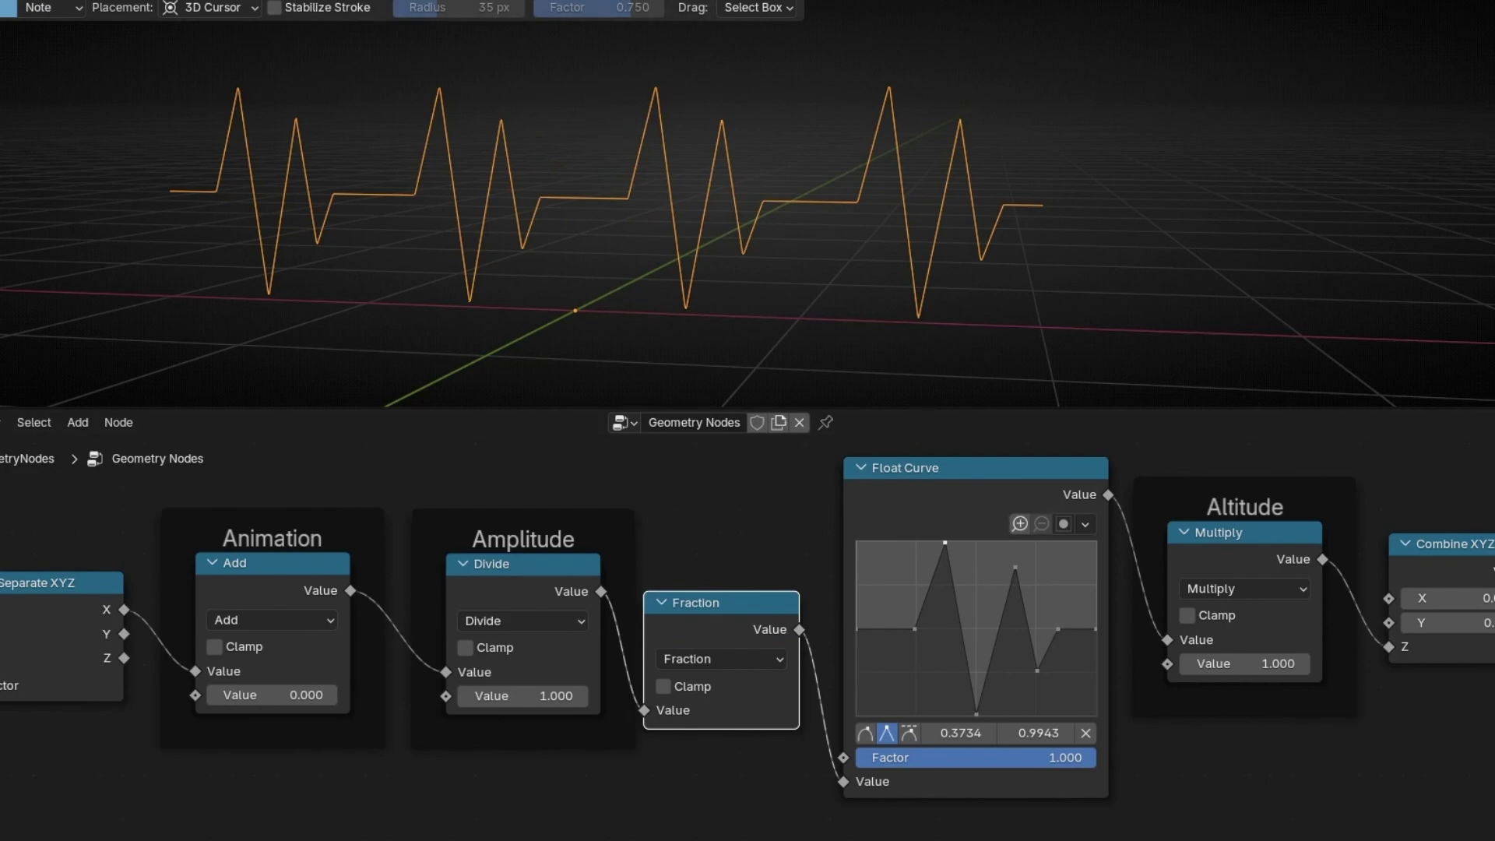
- Outline one repeating wave unit from the origin and mark its sides with temporary annotations in front view, and erase them
key(KP_1)
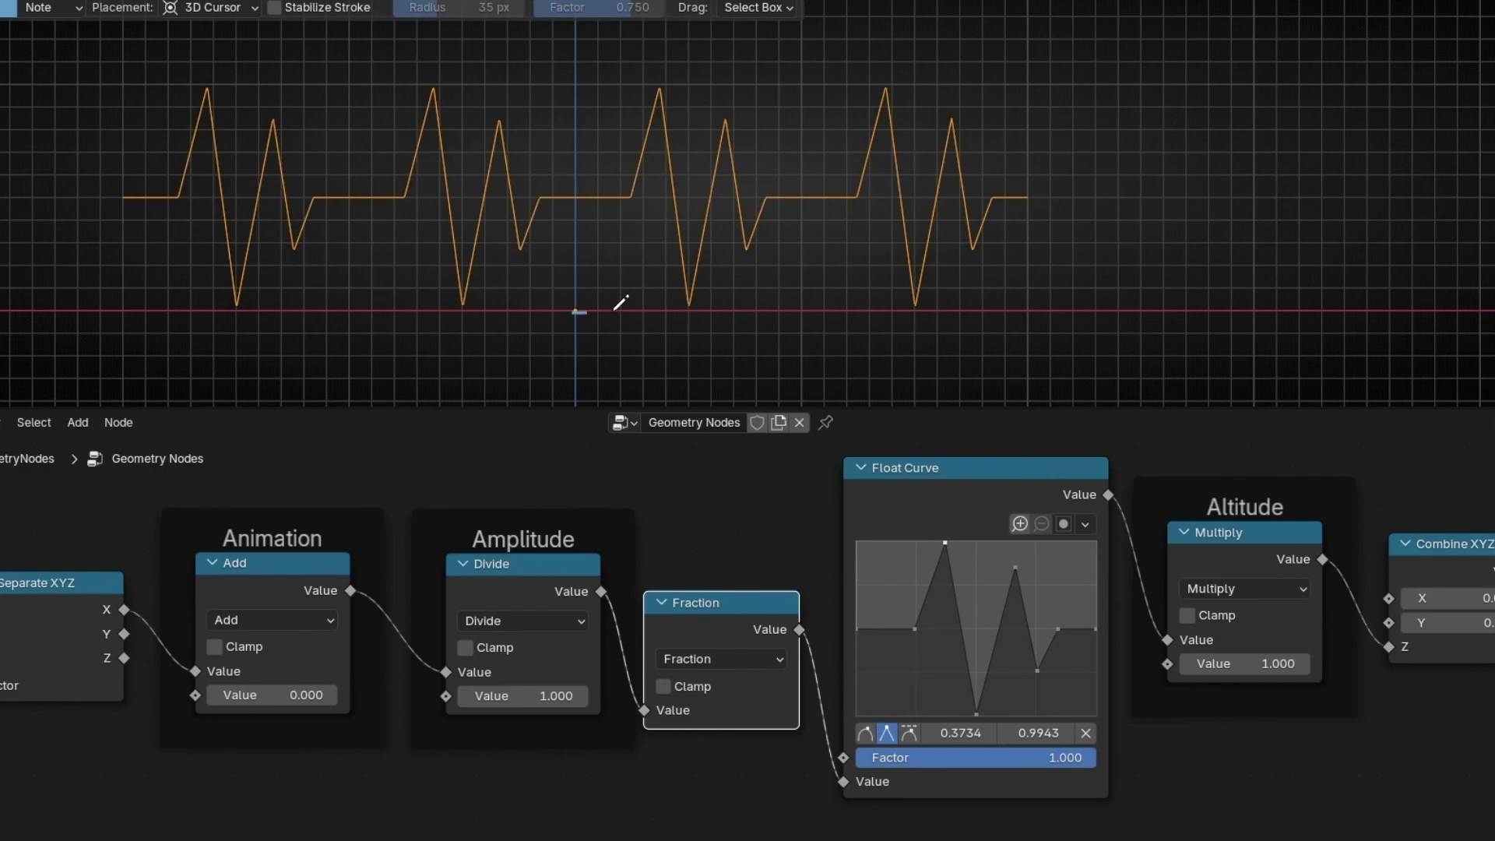
mouse_move(576, 310)
mouse_down()
mouse_move(789, 309)
mouse_move(807, 181)
mouse_move(575, 295)
mouse_move(576, 310)
mouse_up()
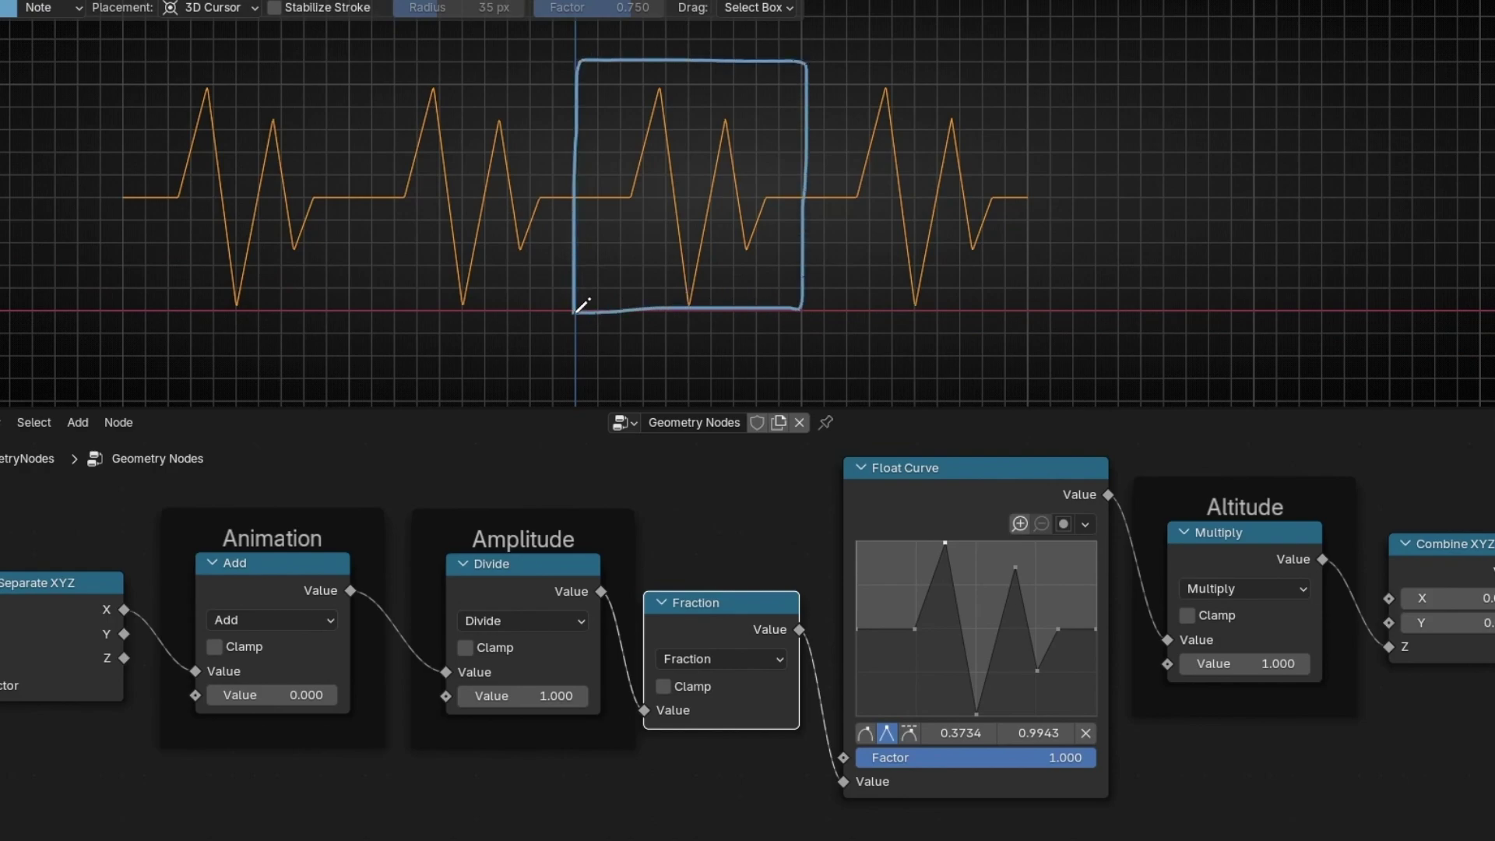
drag(715, 641, 711, 606)
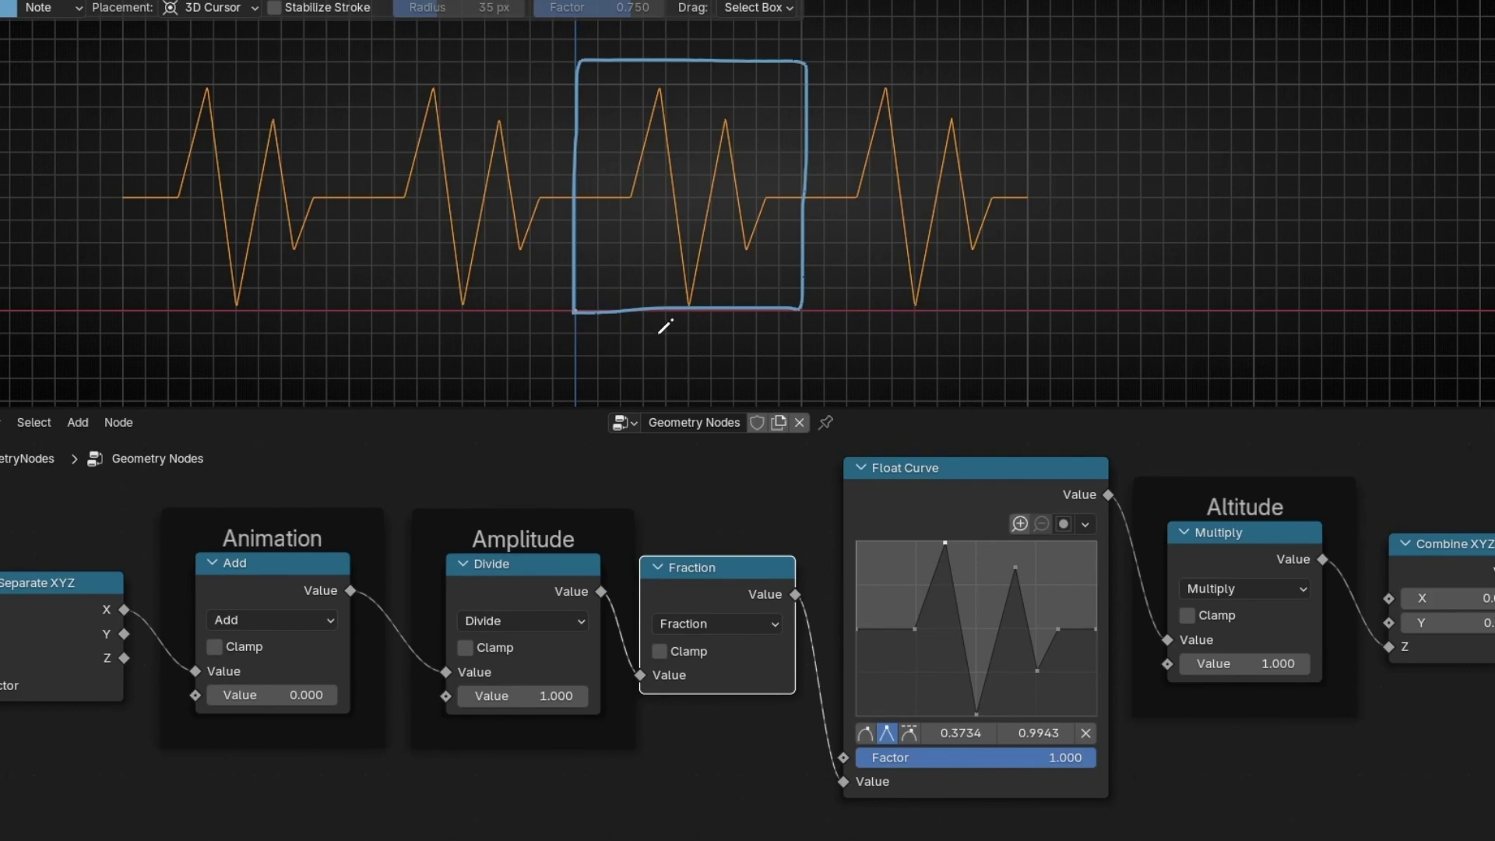
mouse_move(656, 336)
mouse_down()
mouse_move(690, 315)
mouse_move(687, 357)
mouse_up()
mouse_move(824, 319)
mouse_down()
mouse_move(1014, 316)
mouse_move(1016, 101)
mouse_move(996, 62)
mouse_move(801, 45)
mouse_move(802, 312)
mouse_up()
mouse_move(556, 307)
mouse_down()
mouse_move(353, 306)
mouse_move(336, 207)
mouse_move(333, 90)
mouse_move(556, 68)
mouse_up()
mouse_move(269, 73)
mouse_down()
mouse_move(317, 81)
mouse_move(140, 72)
mouse_move(122, 267)
mouse_move(351, 295)
mouse_up()
mouse_move(614, 348)
ctrl+mouse_down()
mouse_move(94, 47)
mouse_move(450, 362)
ctrl+mouse_up()
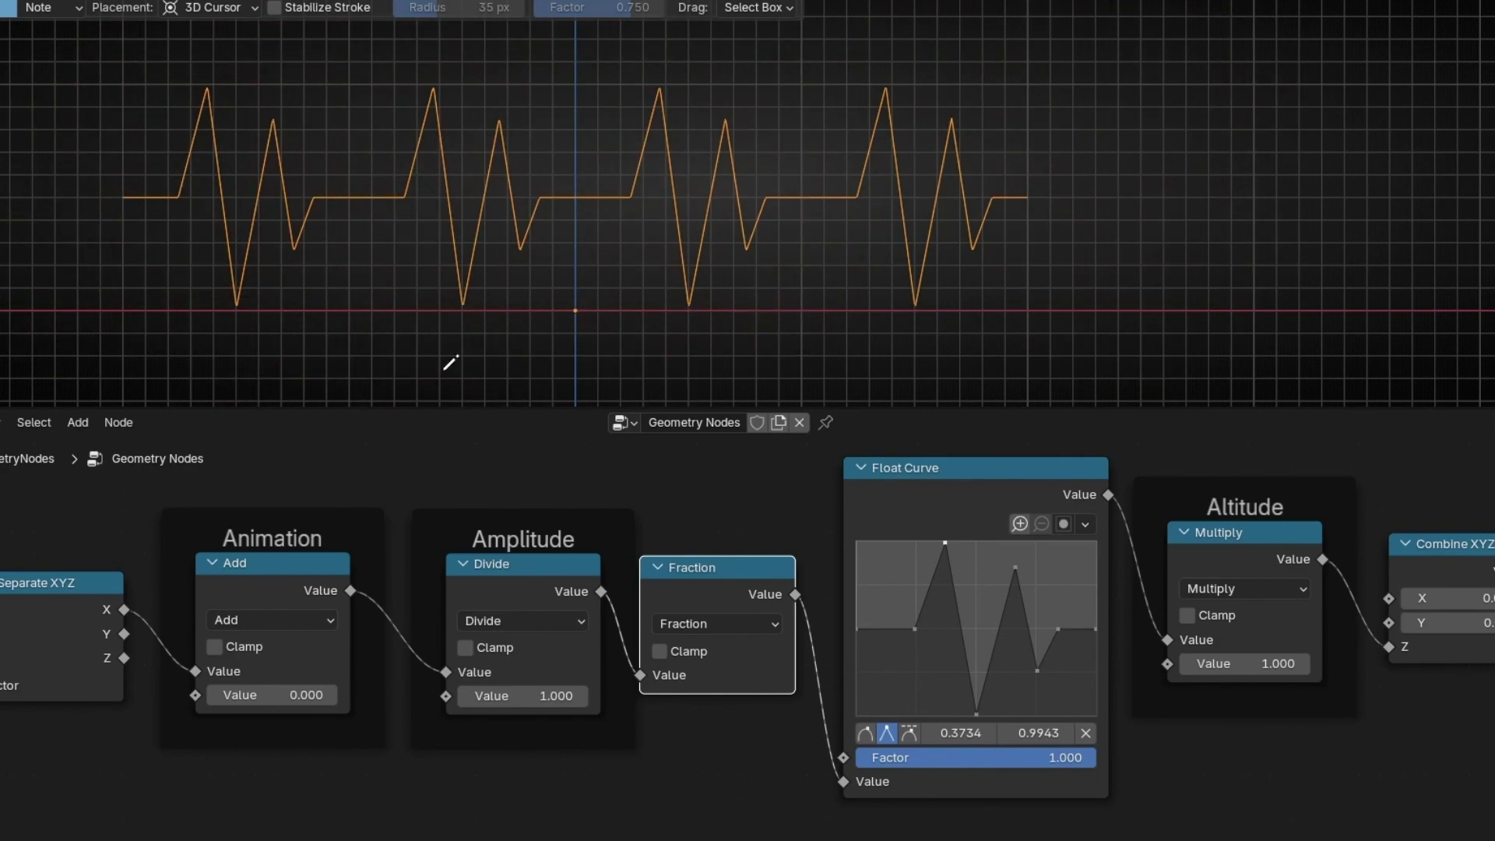
middle_drag(690, 282, 612, 315)
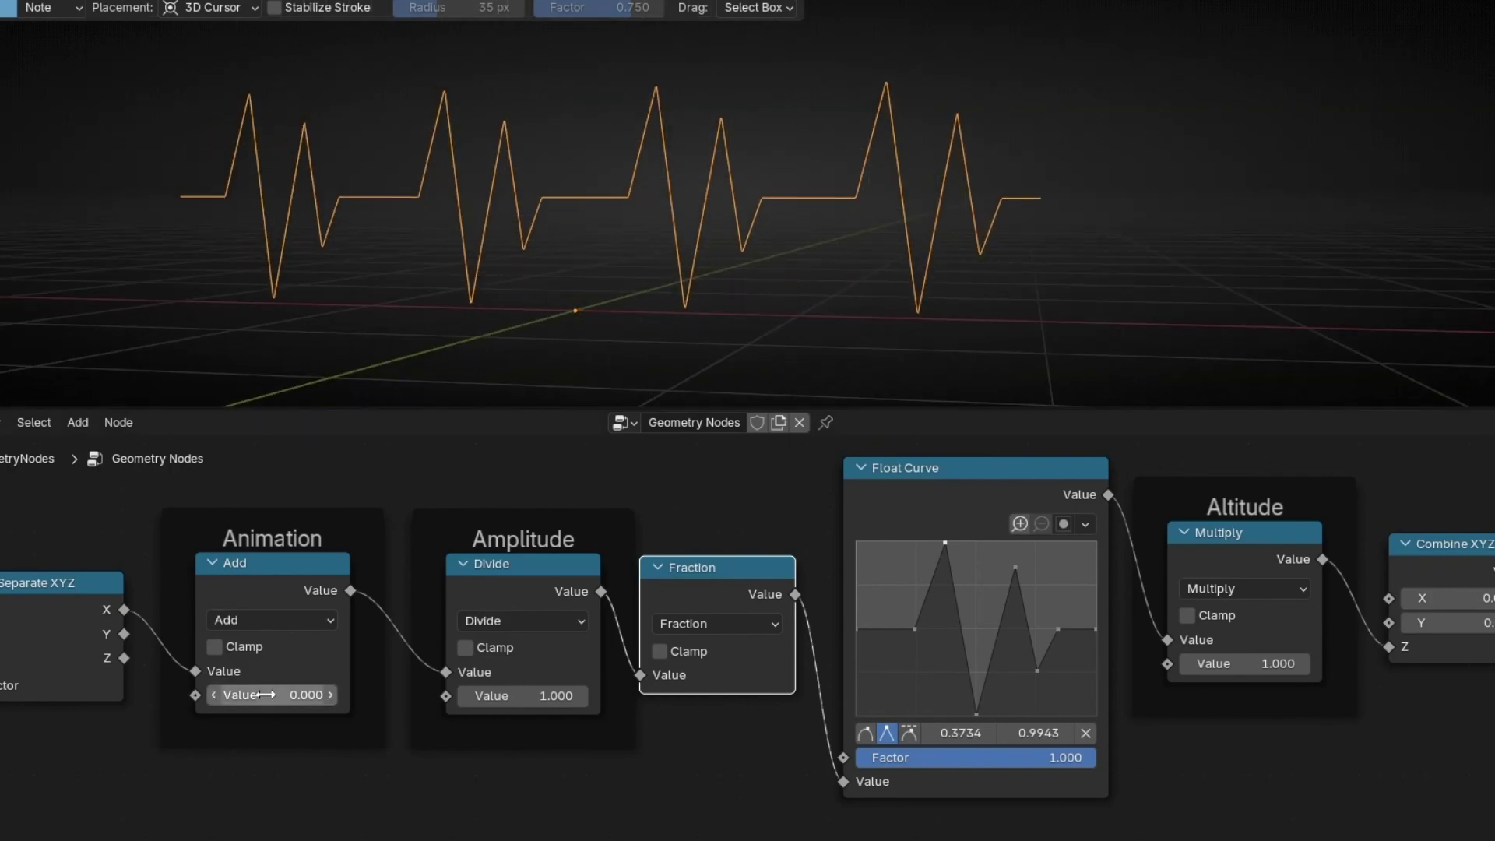
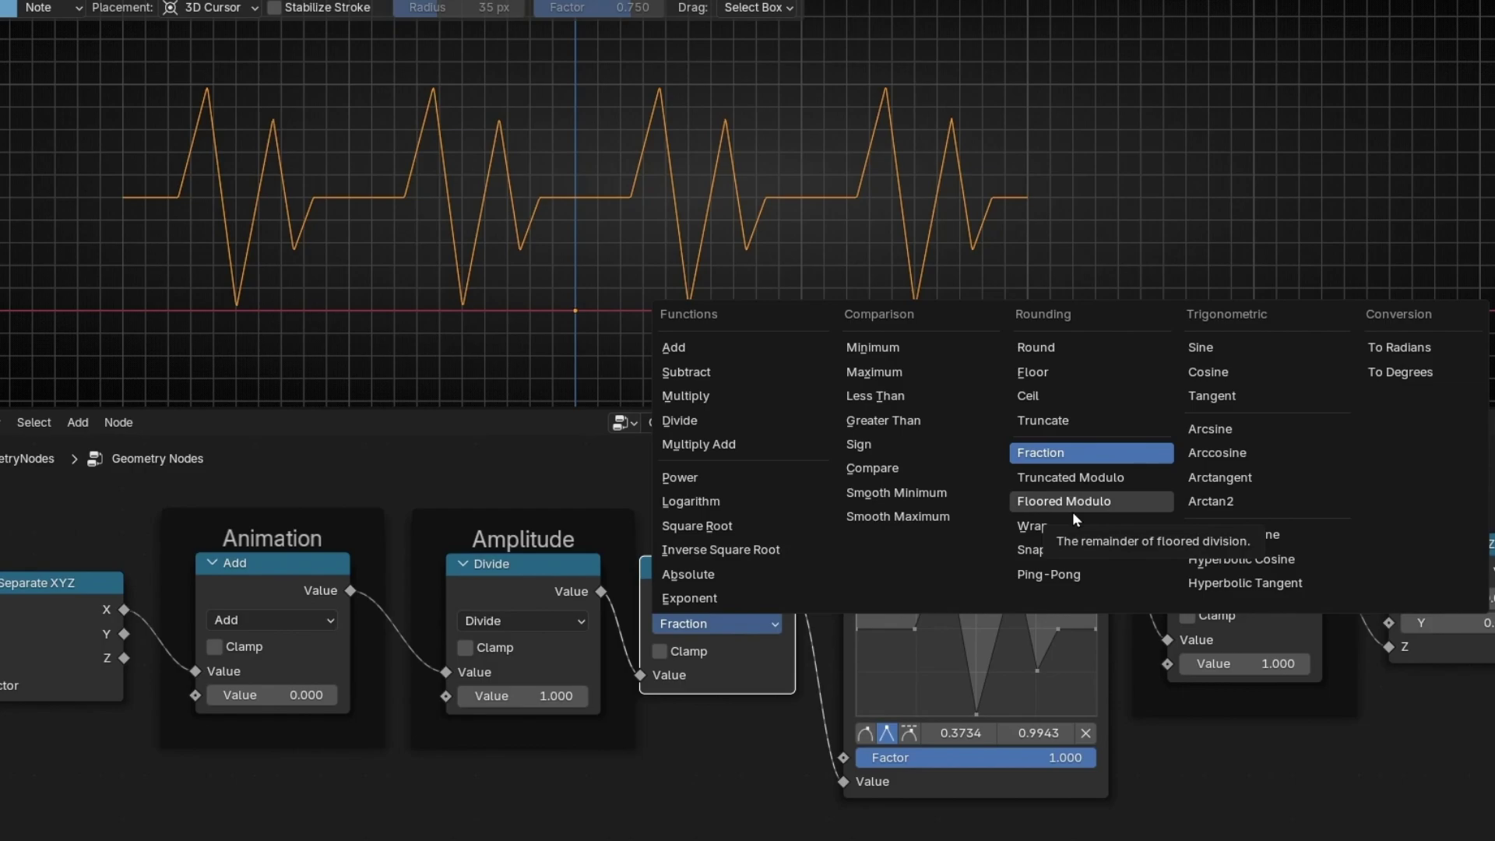
- Change the Fraction node's operation to Floored Modulo and set its value to 1
click(1073, 511)
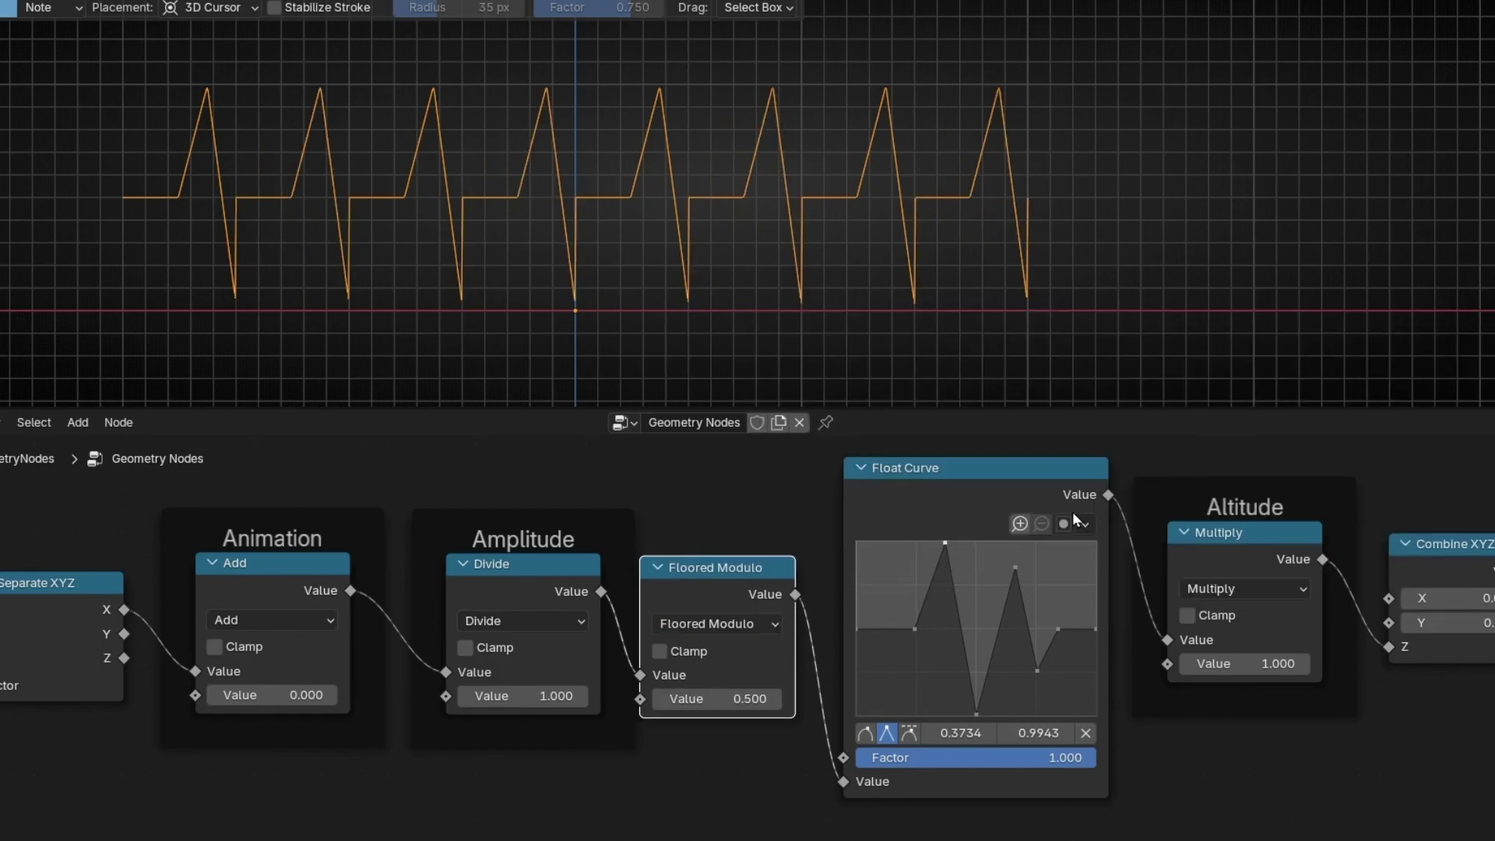
click(704, 698)
key(Return)
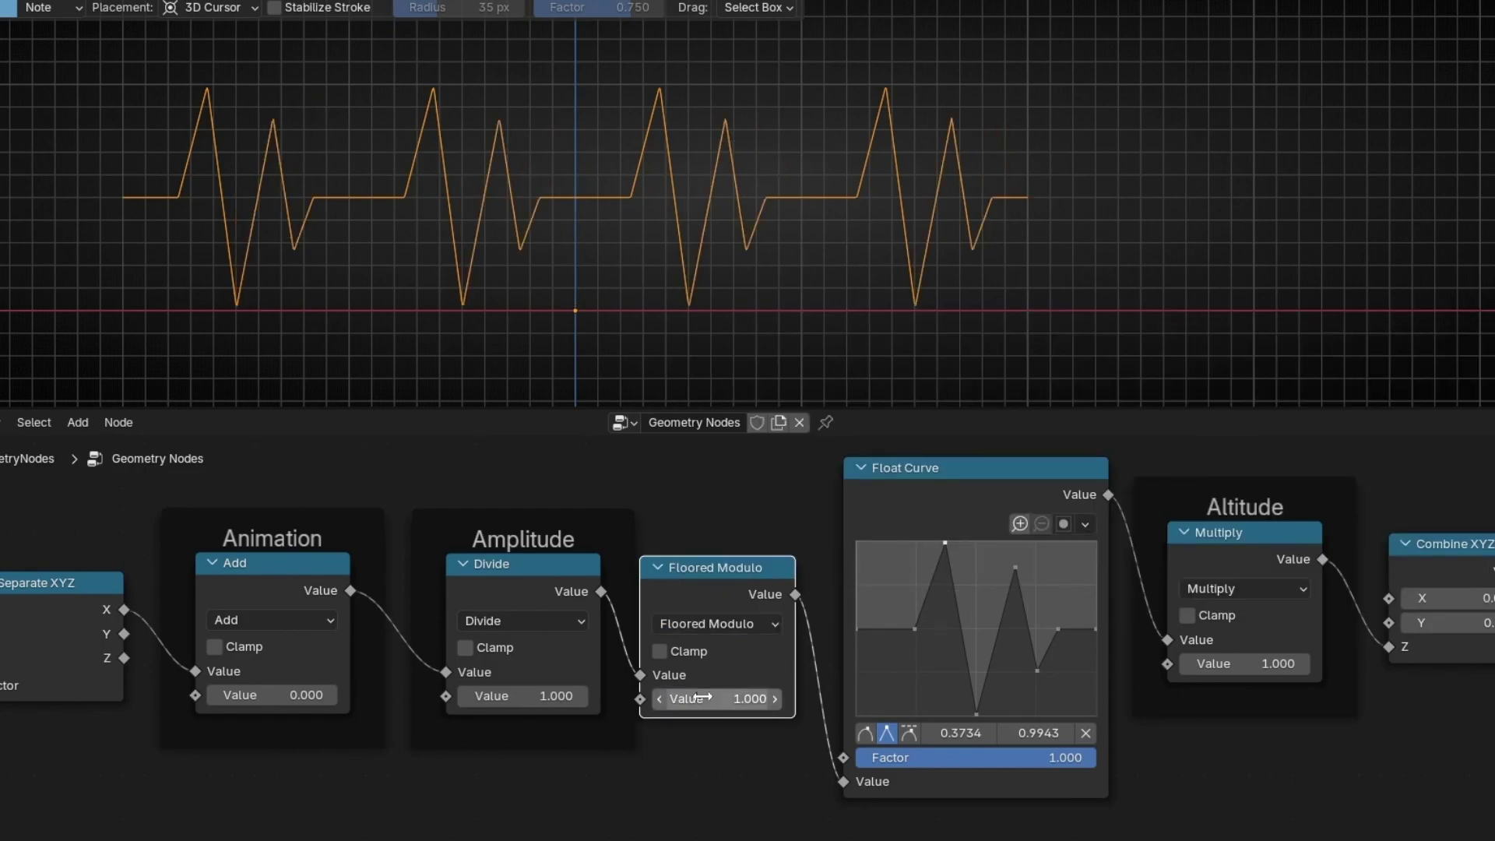
- Set the Floored Modulo node's value to 2
scroll(699, 697, up, 3)
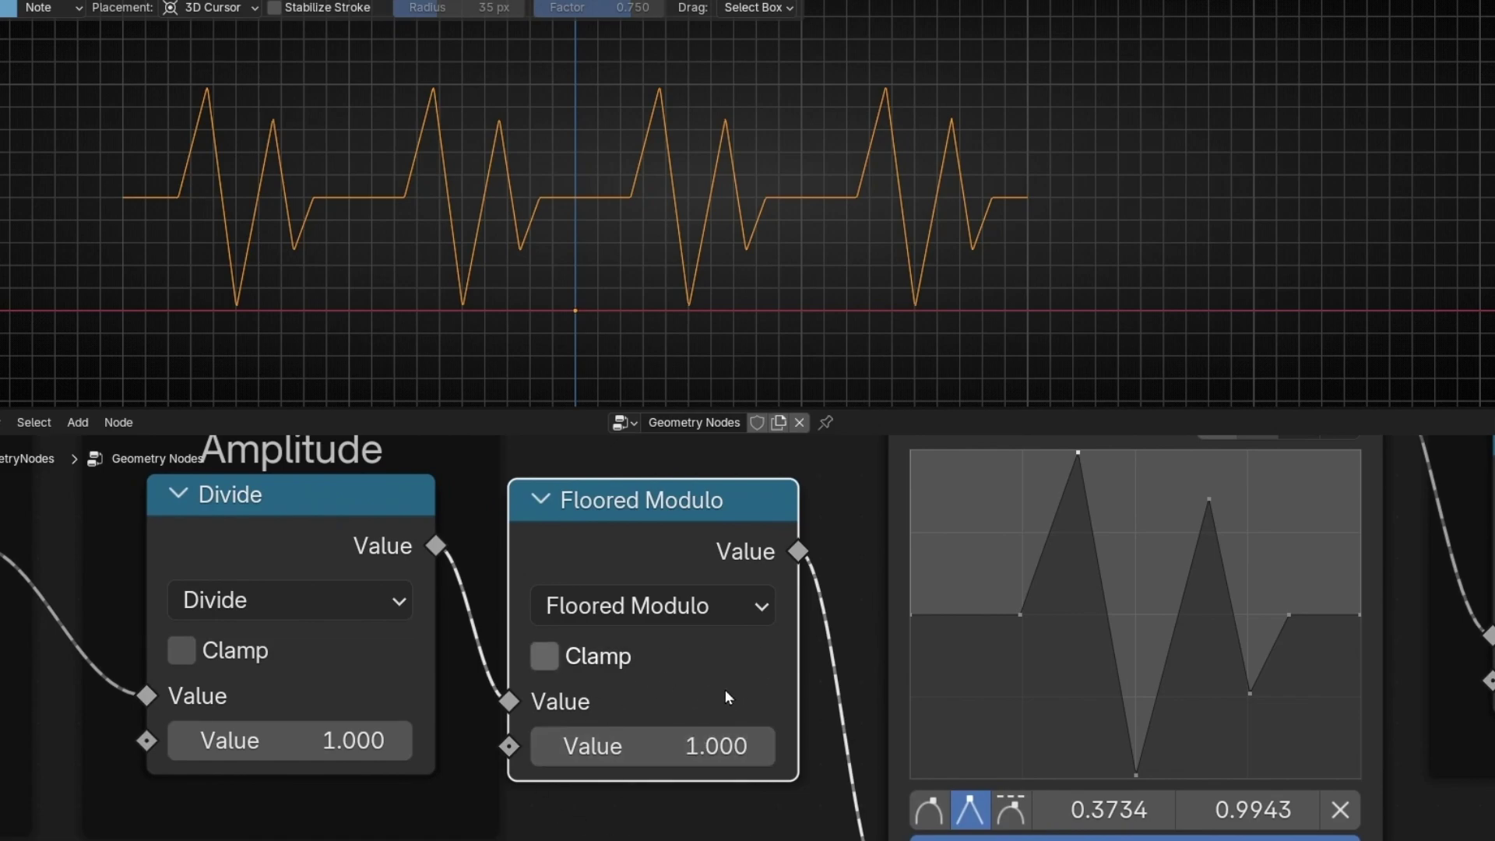
click(658, 752)
text(2)
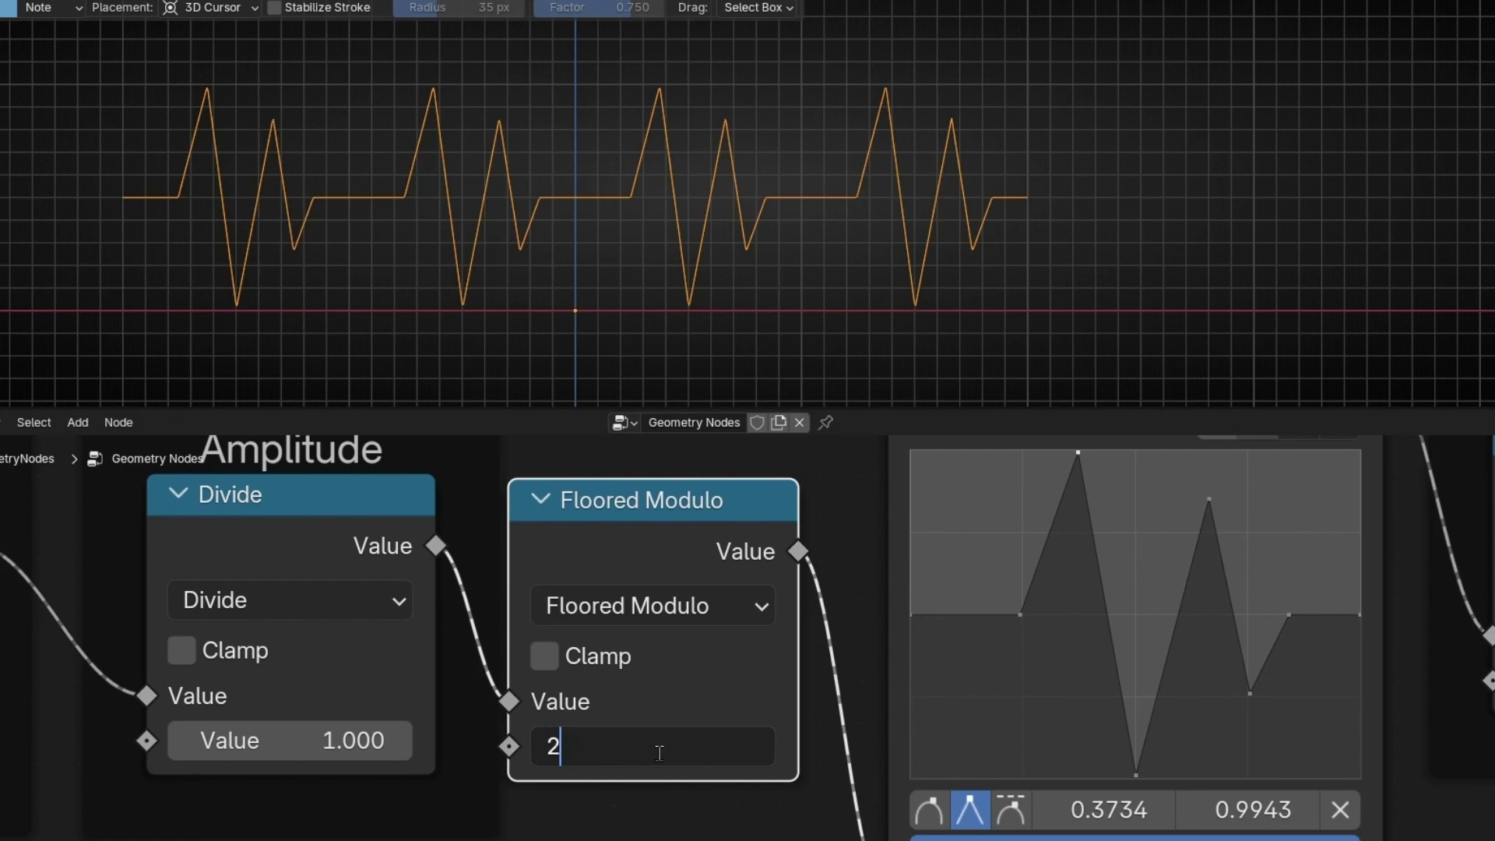
key(Return)
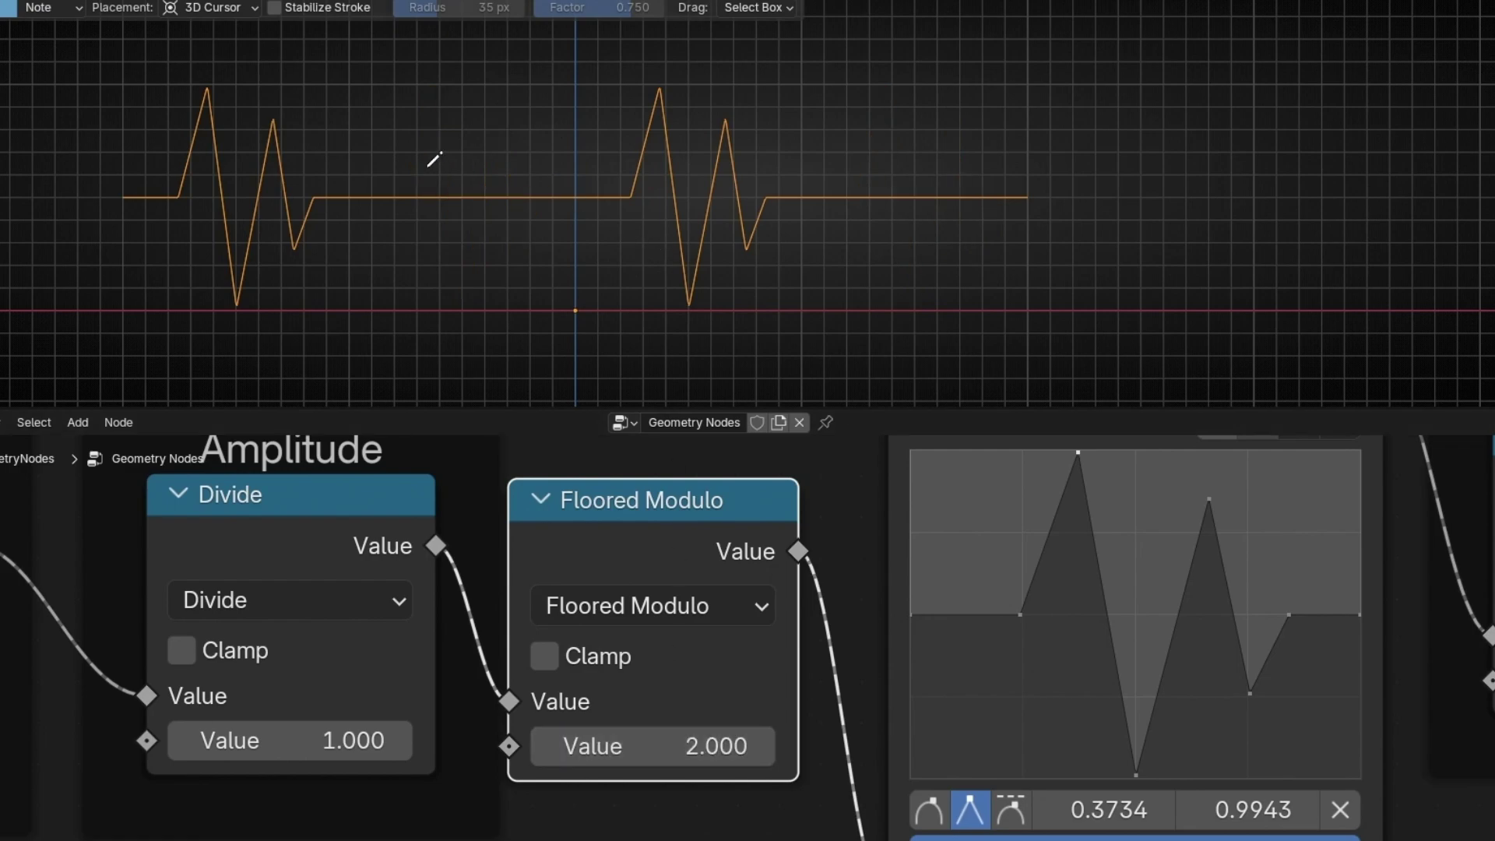
- Mark the wave unit and the following gap as 1 each and outline the next unit with temporary annotations, and erase them
mouse_move(580, 81)
mouse_down()
mouse_move(571, 309)
mouse_move(806, 312)
mouse_move(798, 69)
mouse_move(615, 68)
mouse_up()
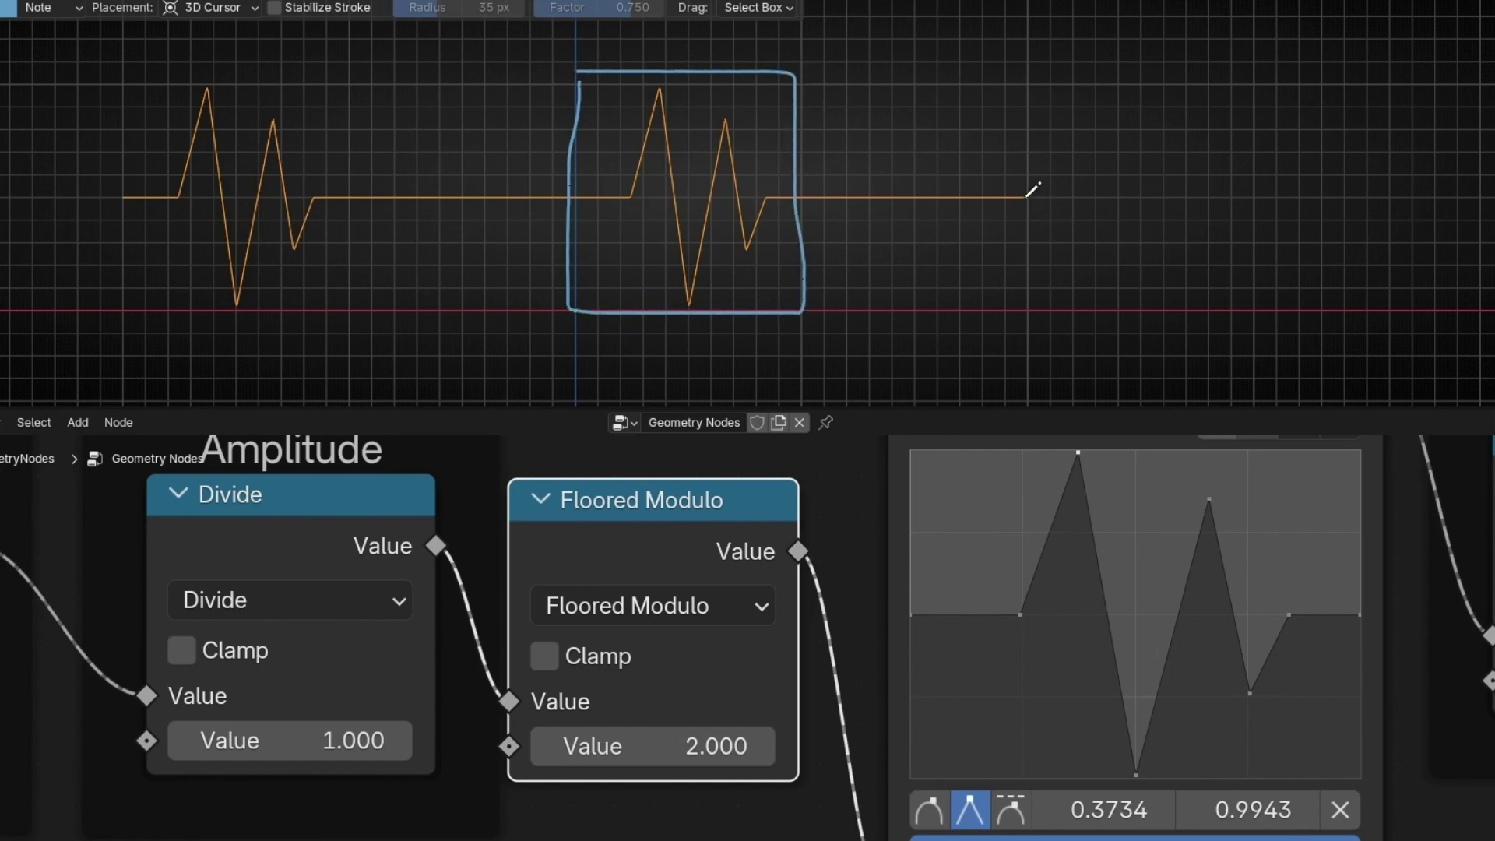
drag(592, 341, 697, 341)
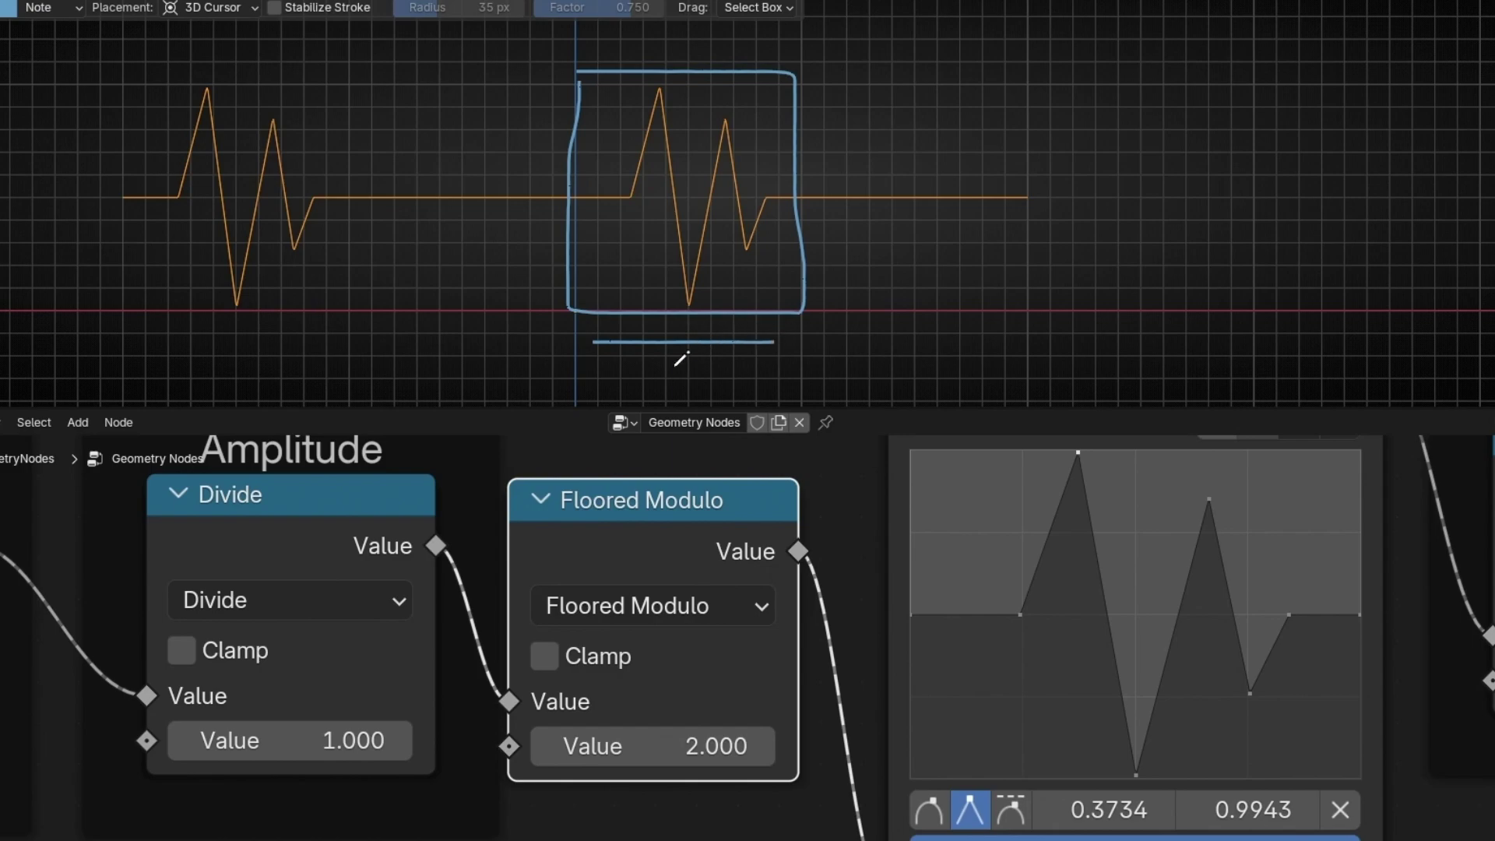
drag(830, 321, 1000, 321)
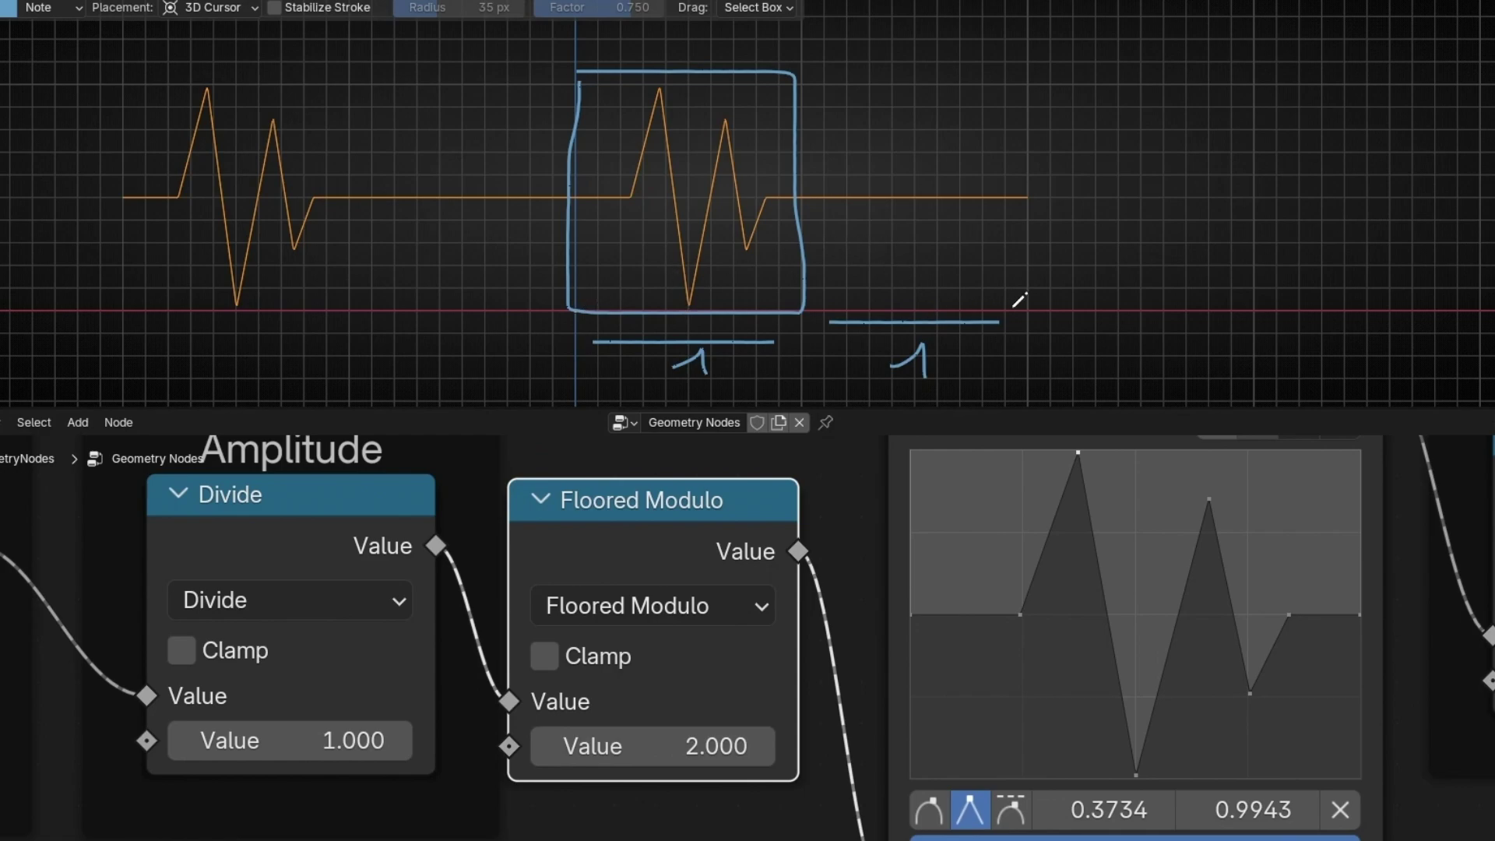
mouse_move(1013, 82)
mouse_down()
mouse_move(1020, 308)
mouse_move(1184, 315)
mouse_move(1246, 237)
mouse_move(1130, 90)
mouse_move(1012, 89)
mouse_up()
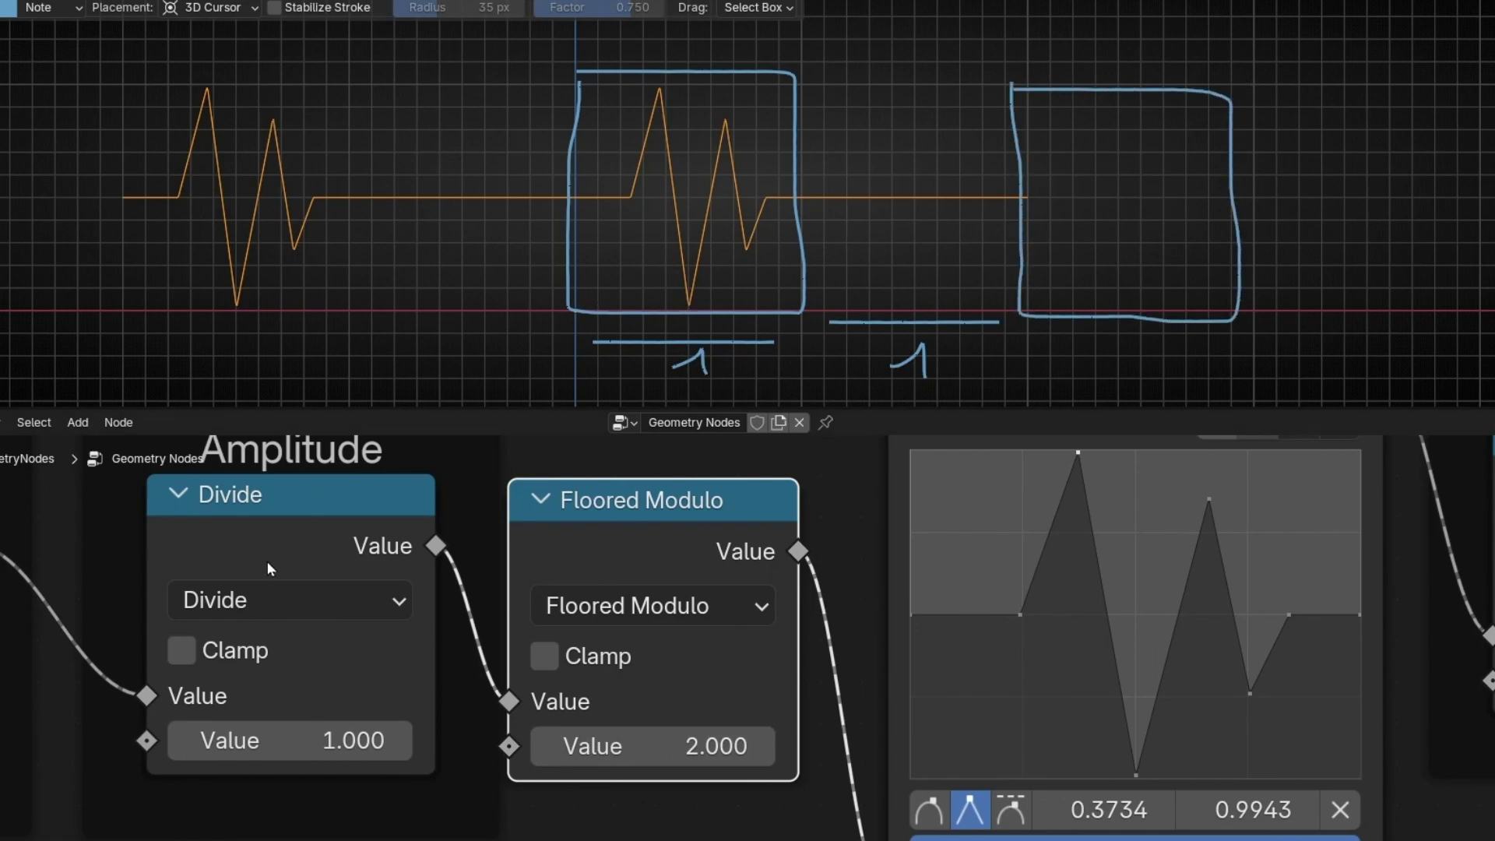
middle_drag(270, 569, 386, 569)
drag(23, 736, 312, 736)
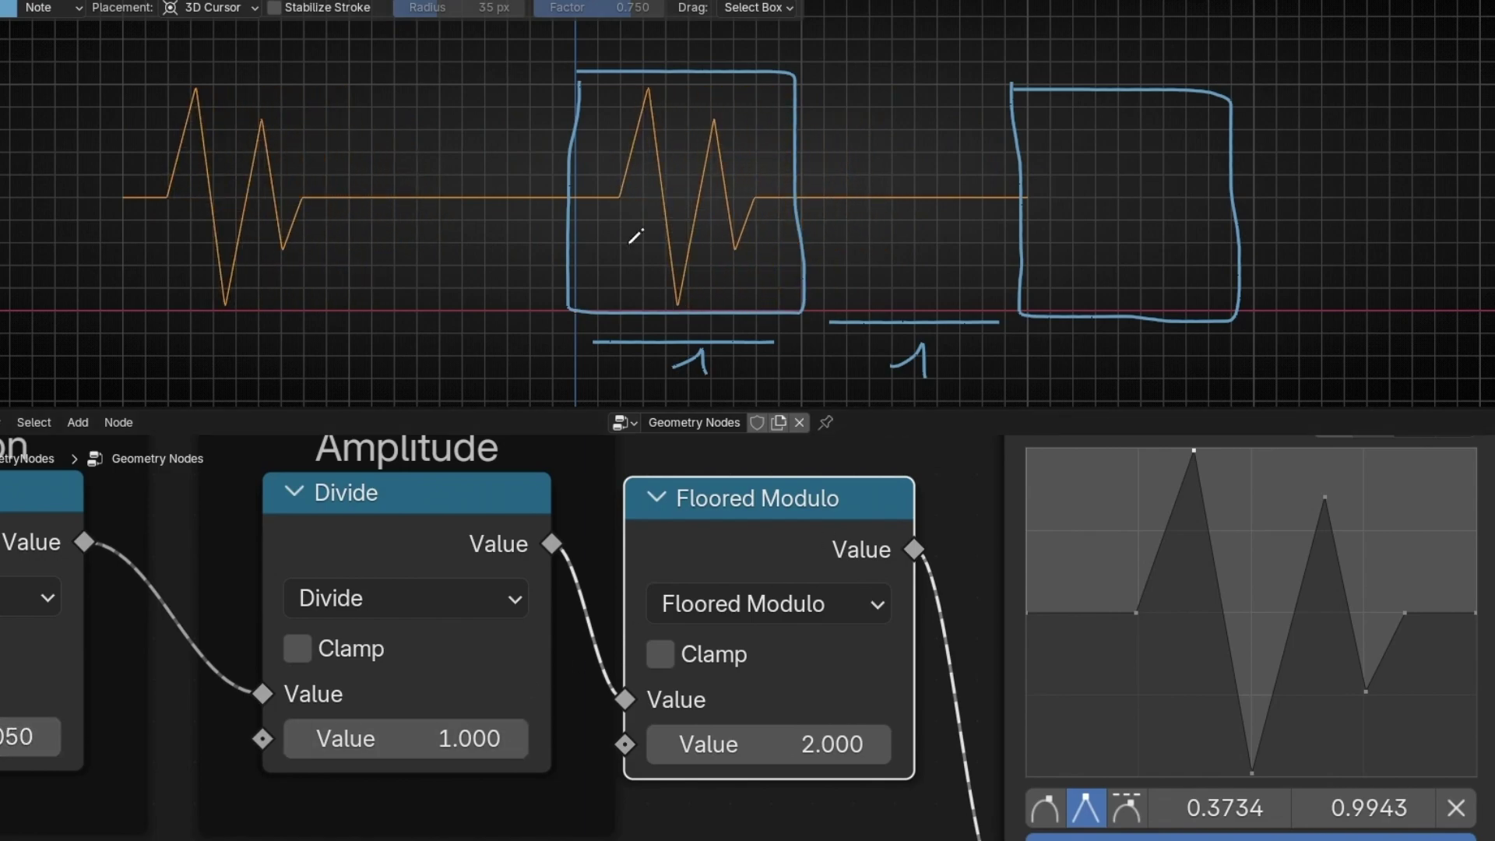
mouse_move(1037, 315)
ctrl+mouse_down()
mouse_move(270, 289)
mouse_move(697, 270)
mouse_move(568, 226)
ctrl+mouse_up()
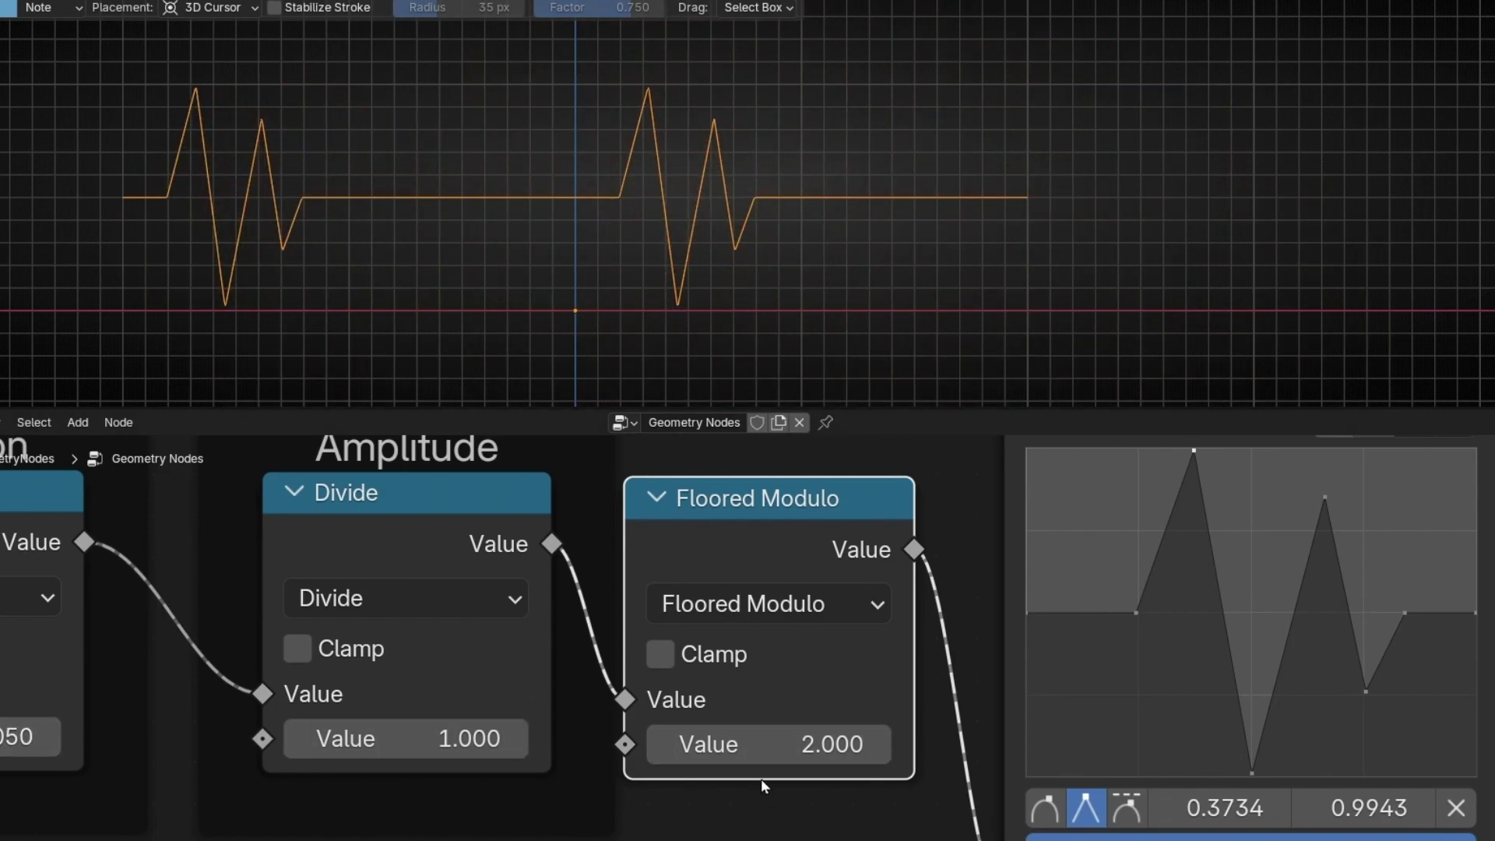
- Set the Floored Modulo node's value to 3
click(765, 760)
text(3)
key(Return)
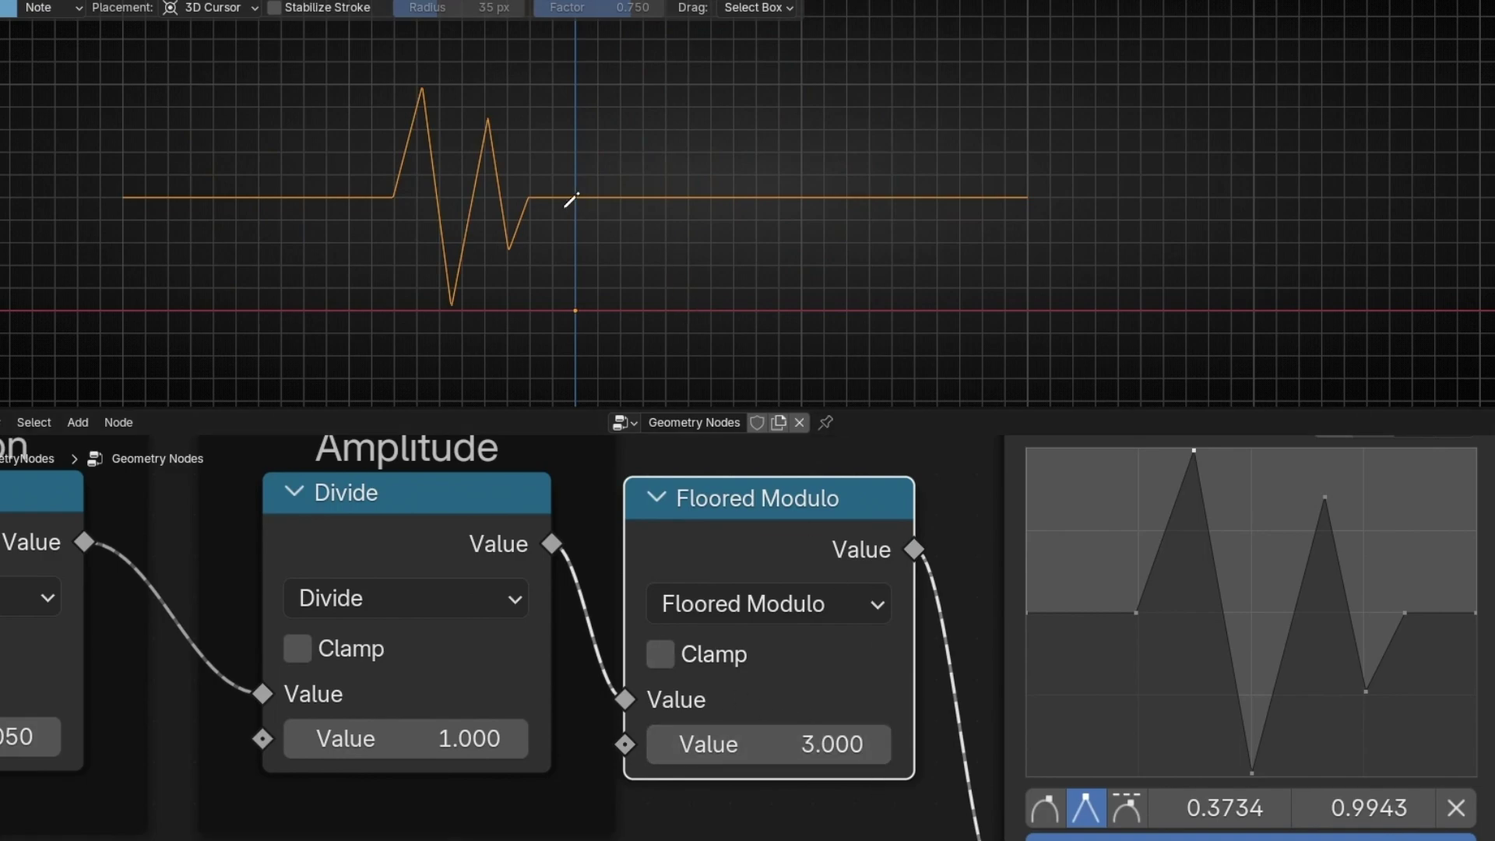
- Mark the flat gap after the wave and circle the areas at both of its ends with temporary annotations, and erase them
drag(539, 203, 1027, 194)
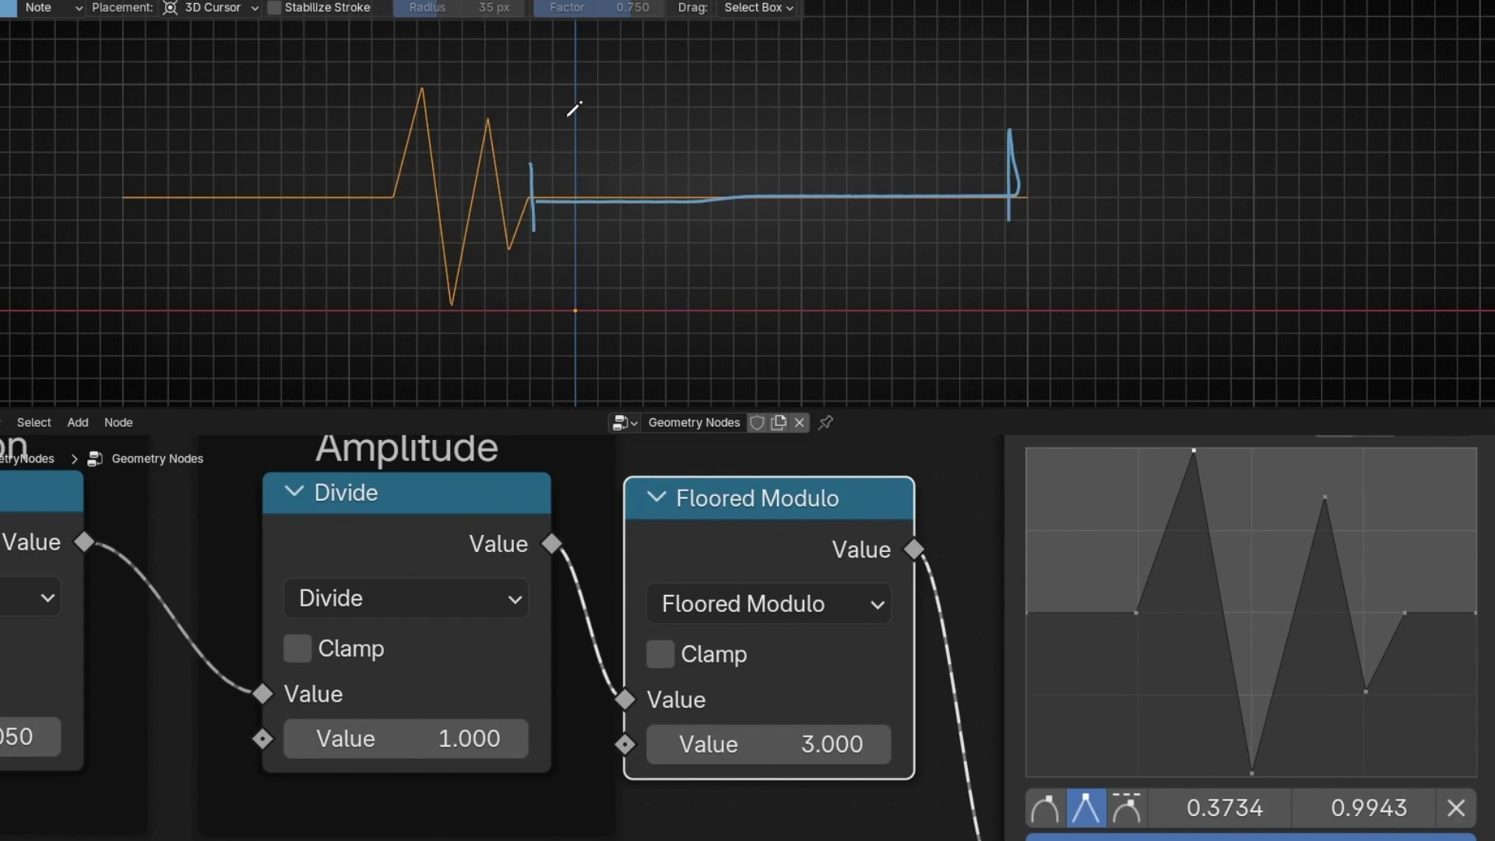
mouse_move(565, 108)
mouse_down()
mouse_move(349, 322)
mouse_move(540, 120)
mouse_up()
mouse_move(1096, 60)
mouse_down()
mouse_move(1075, 337)
mouse_move(1094, 104)
mouse_up()
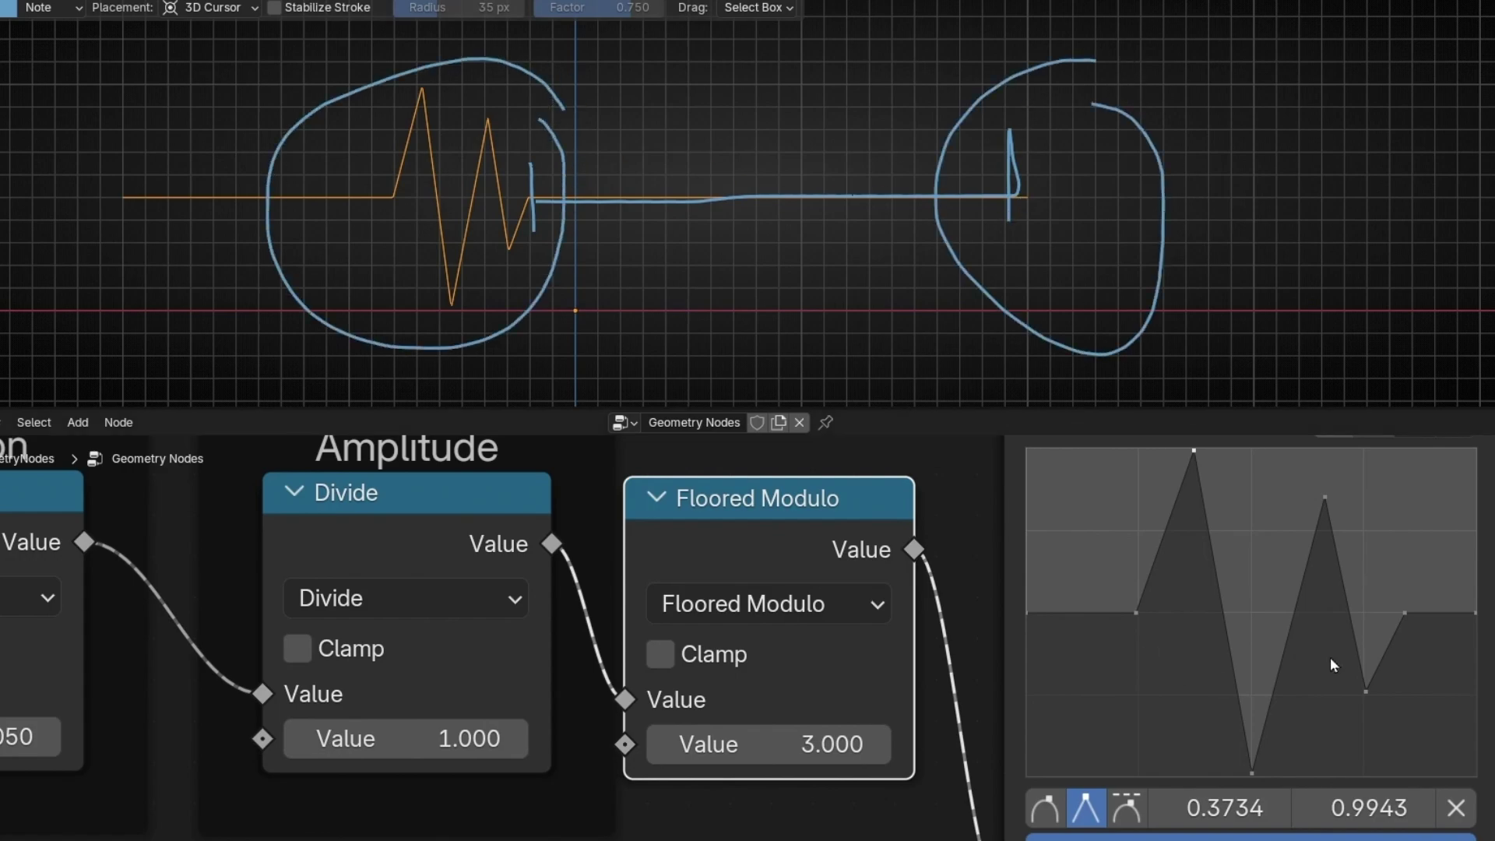
ctrl+drag(1106, 218, 821, 229)
- Raise the Animation Add node's value to 23.090 to slide the wave, and return the Floored Modulo node's value to 2
scroll(732, 644, down, 2)
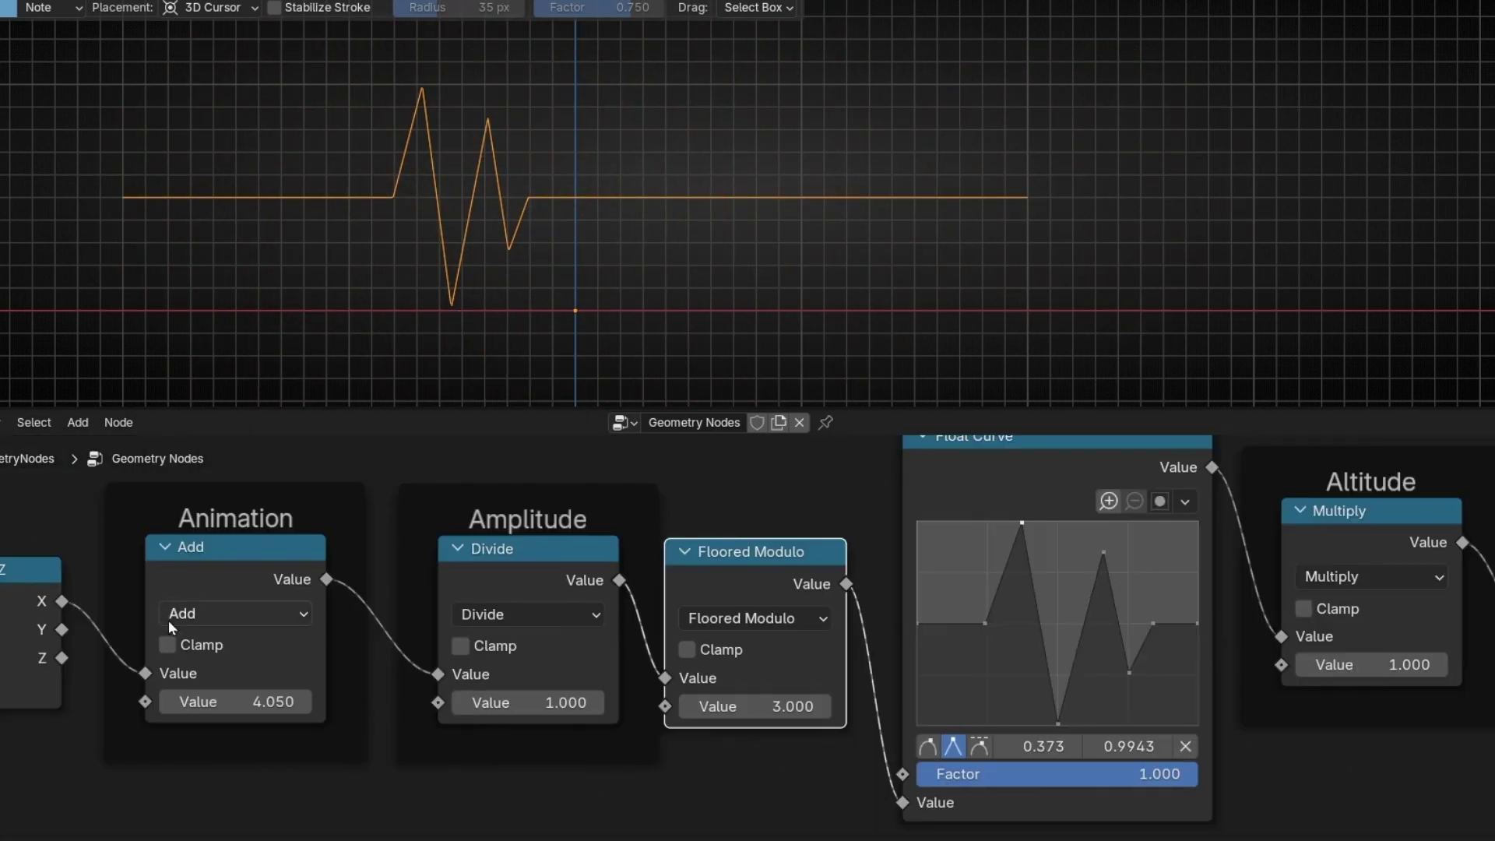
drag(231, 696, 1494, 695)
click(807, 707)
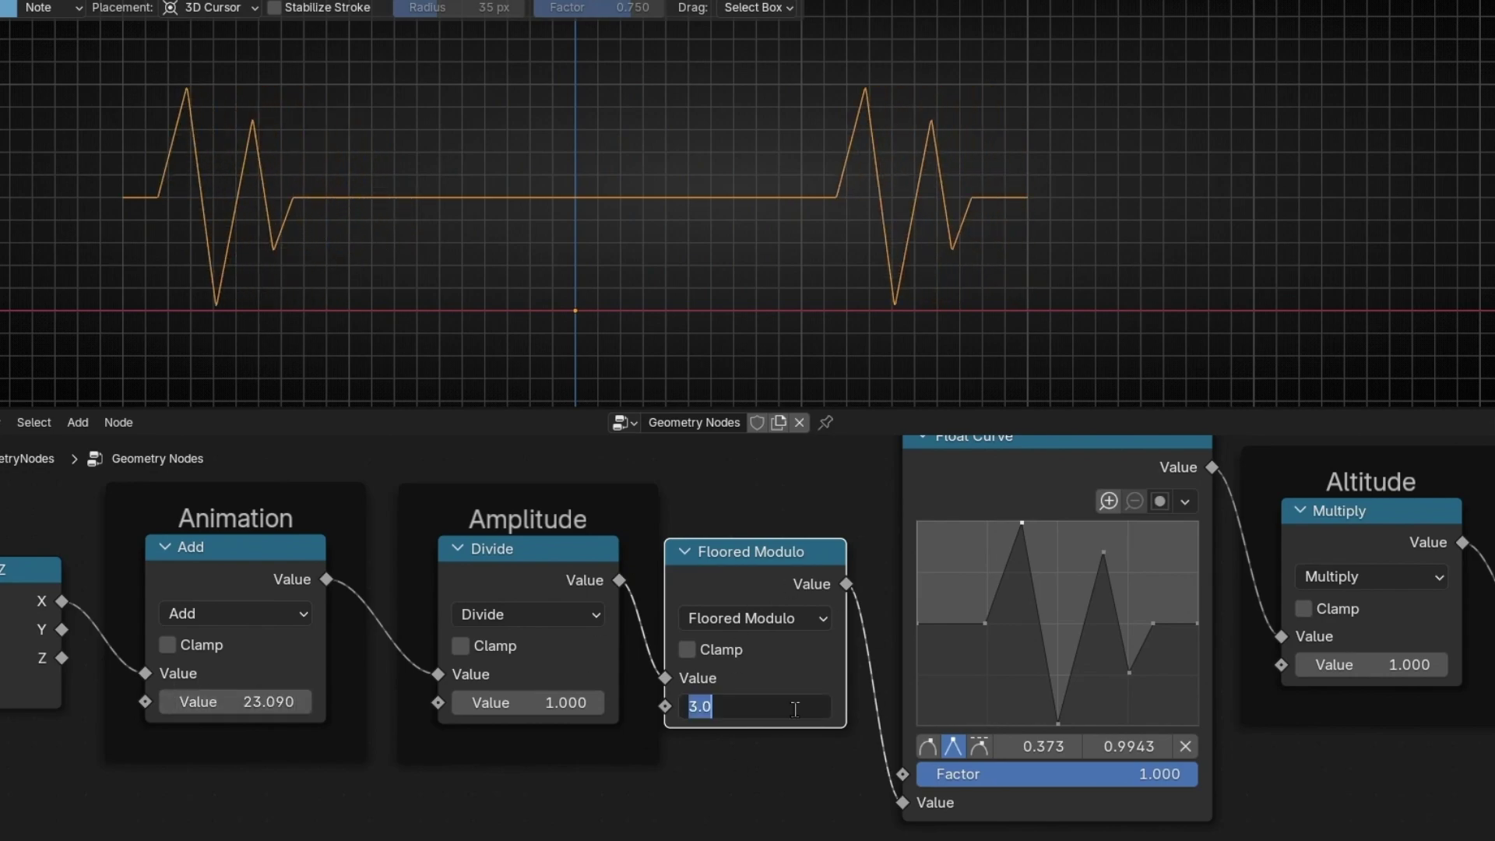
text(2)
key(Return)
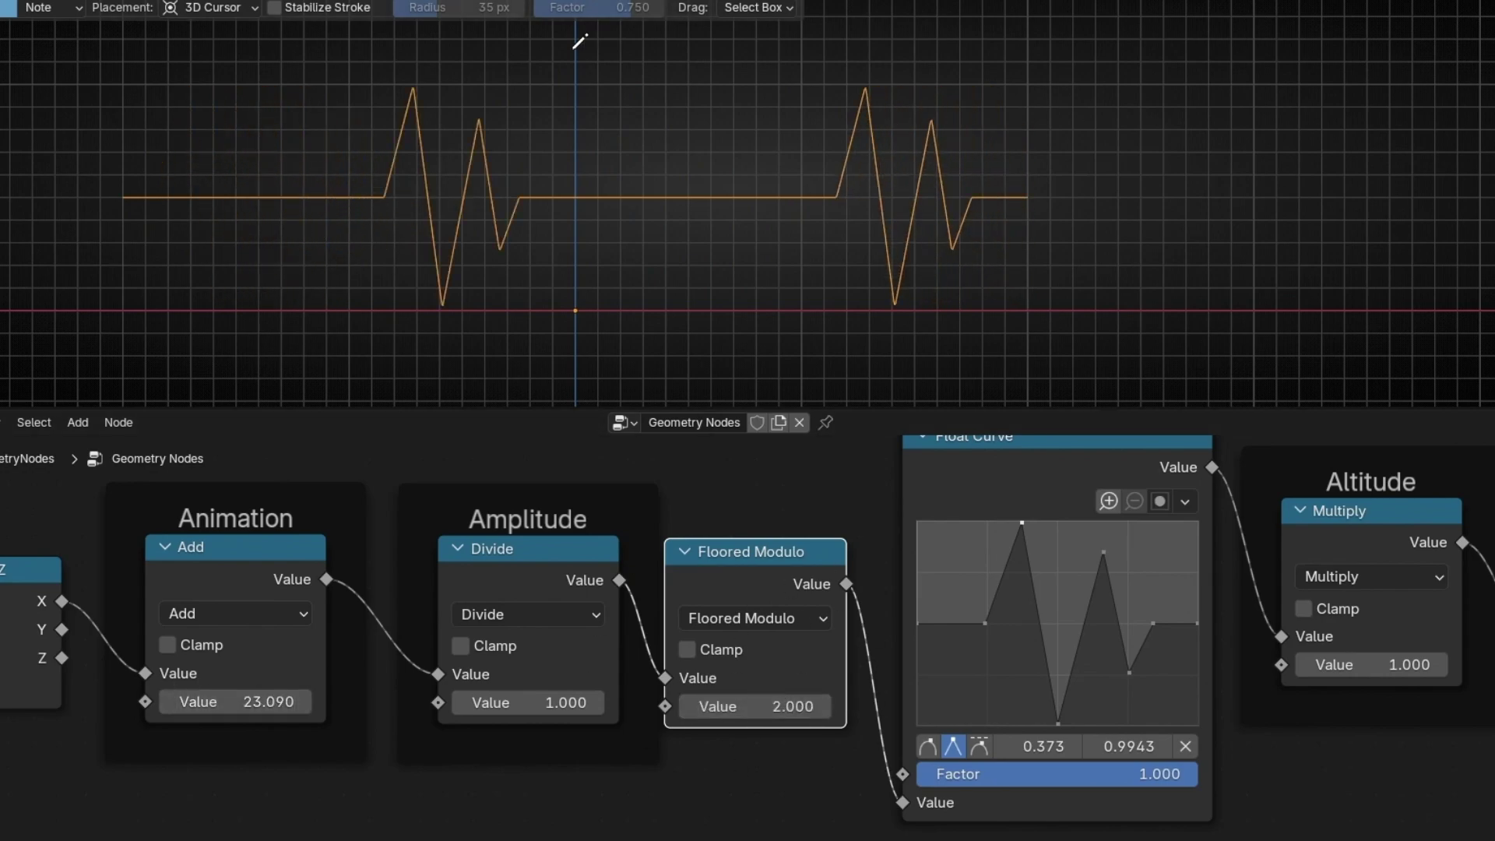
- Drive the Animation Add node's second value with the Seconds output of a new Scene Time node, and play the animation
middle_drag(267, 819, 527, 750)
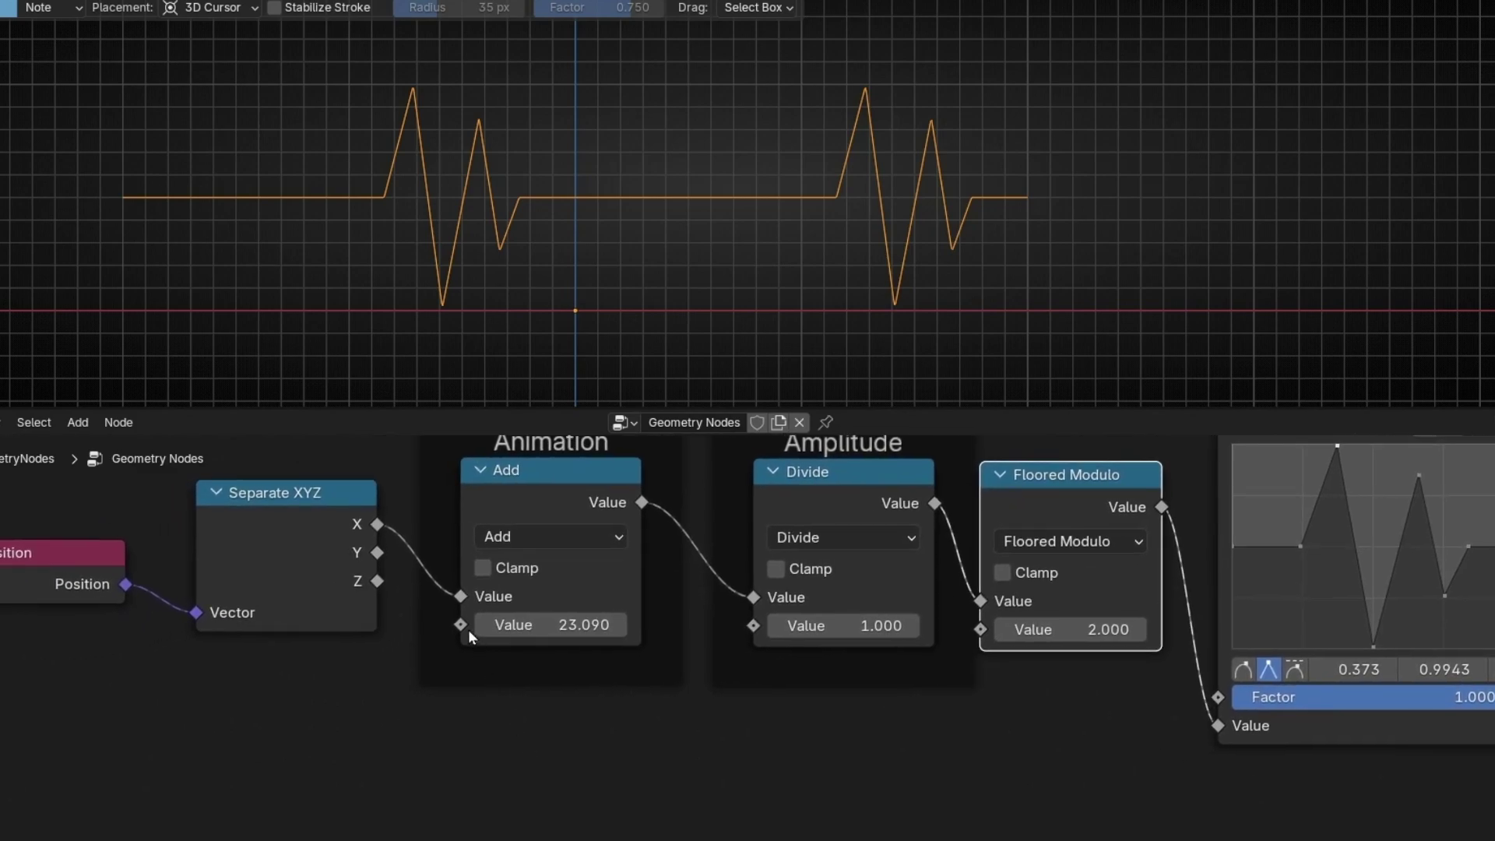
drag(460, 625, 244, 748)
text(se)
key(Return)
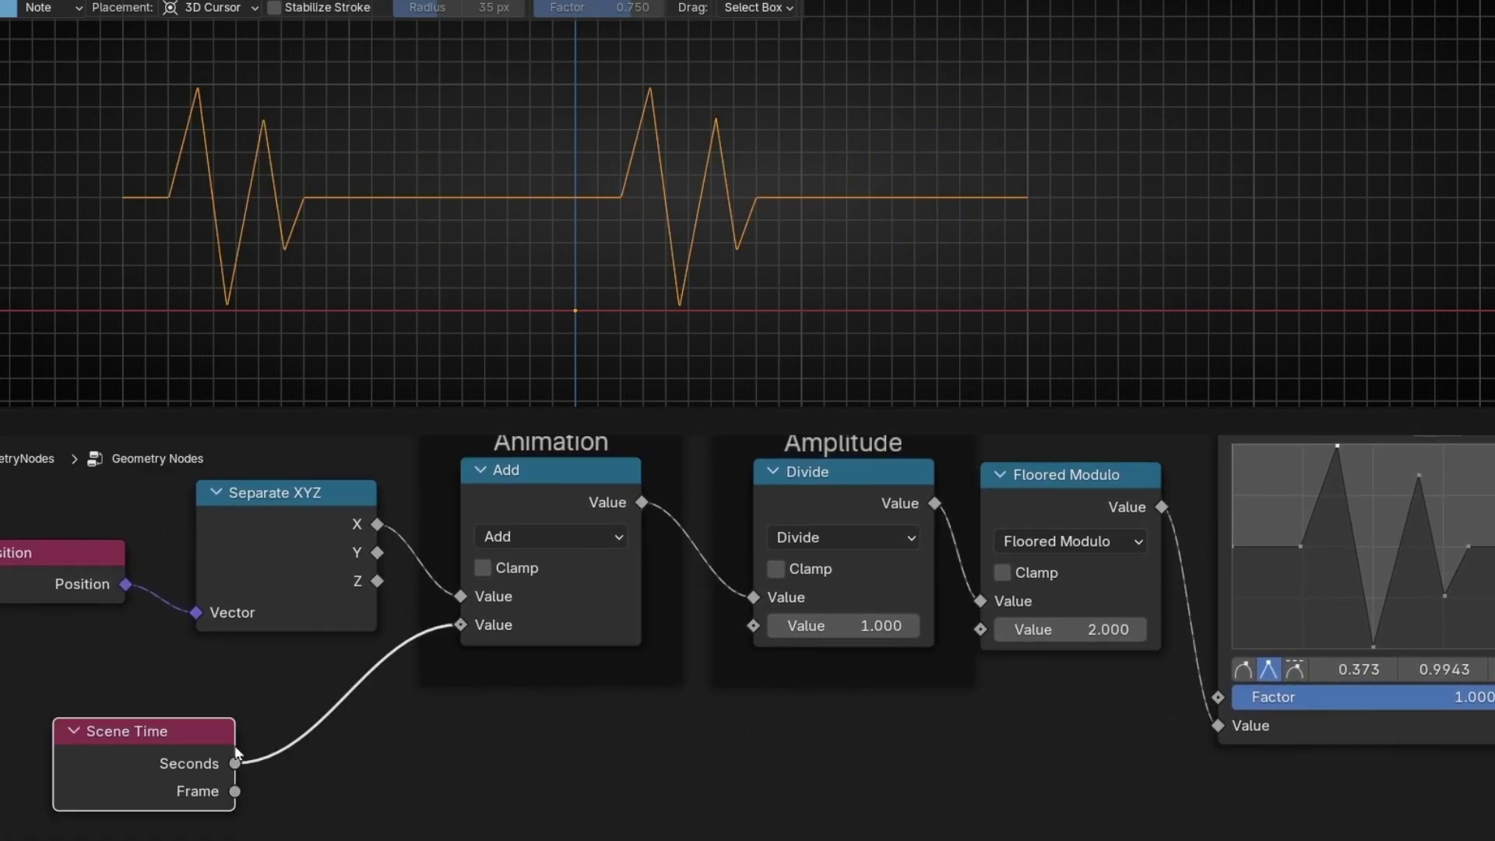
key(space)
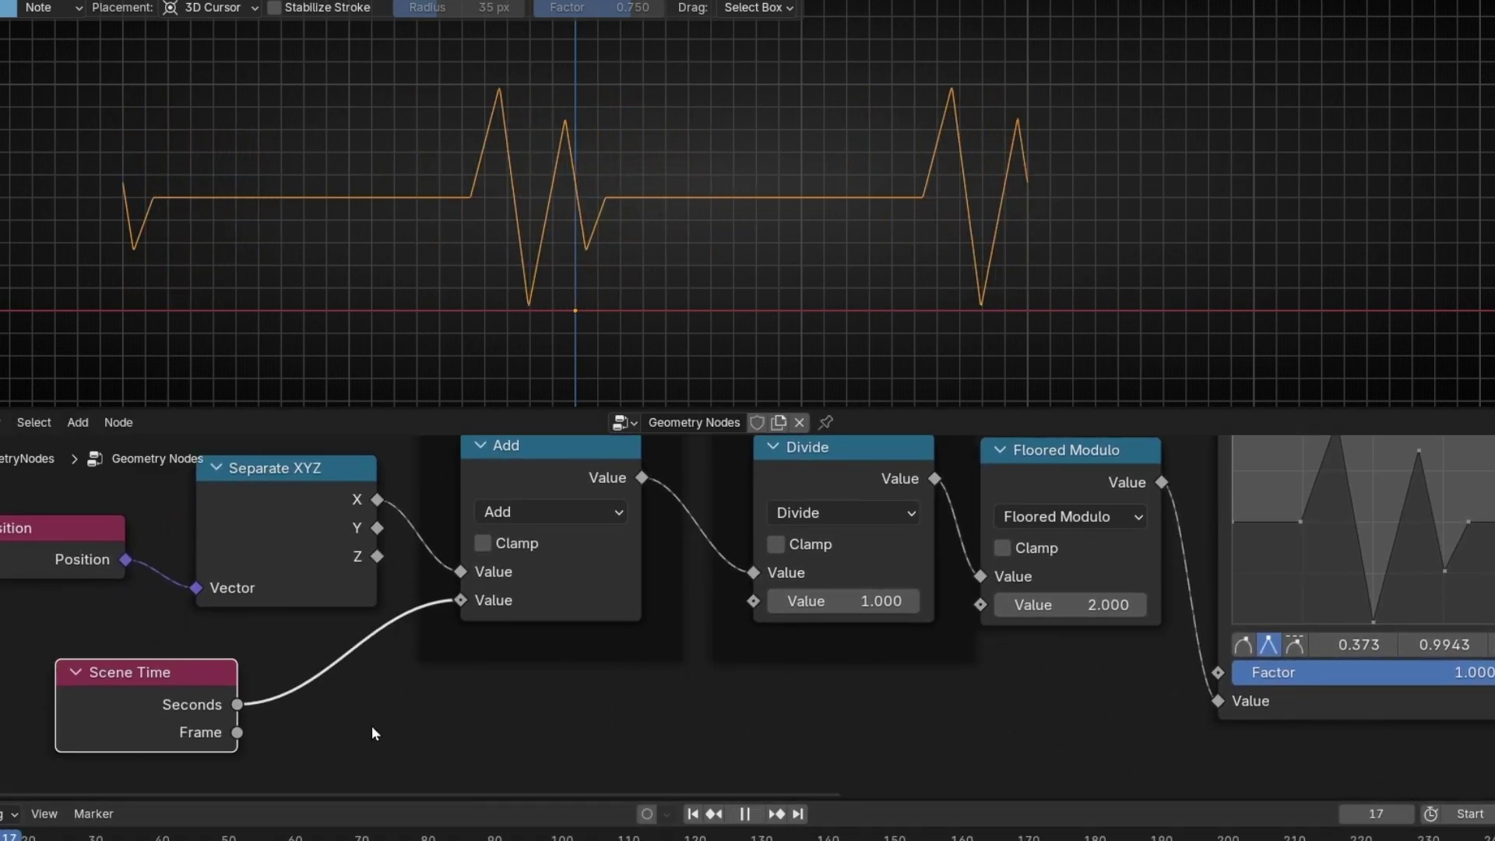
middle_drag(935, 256, 905, 277)
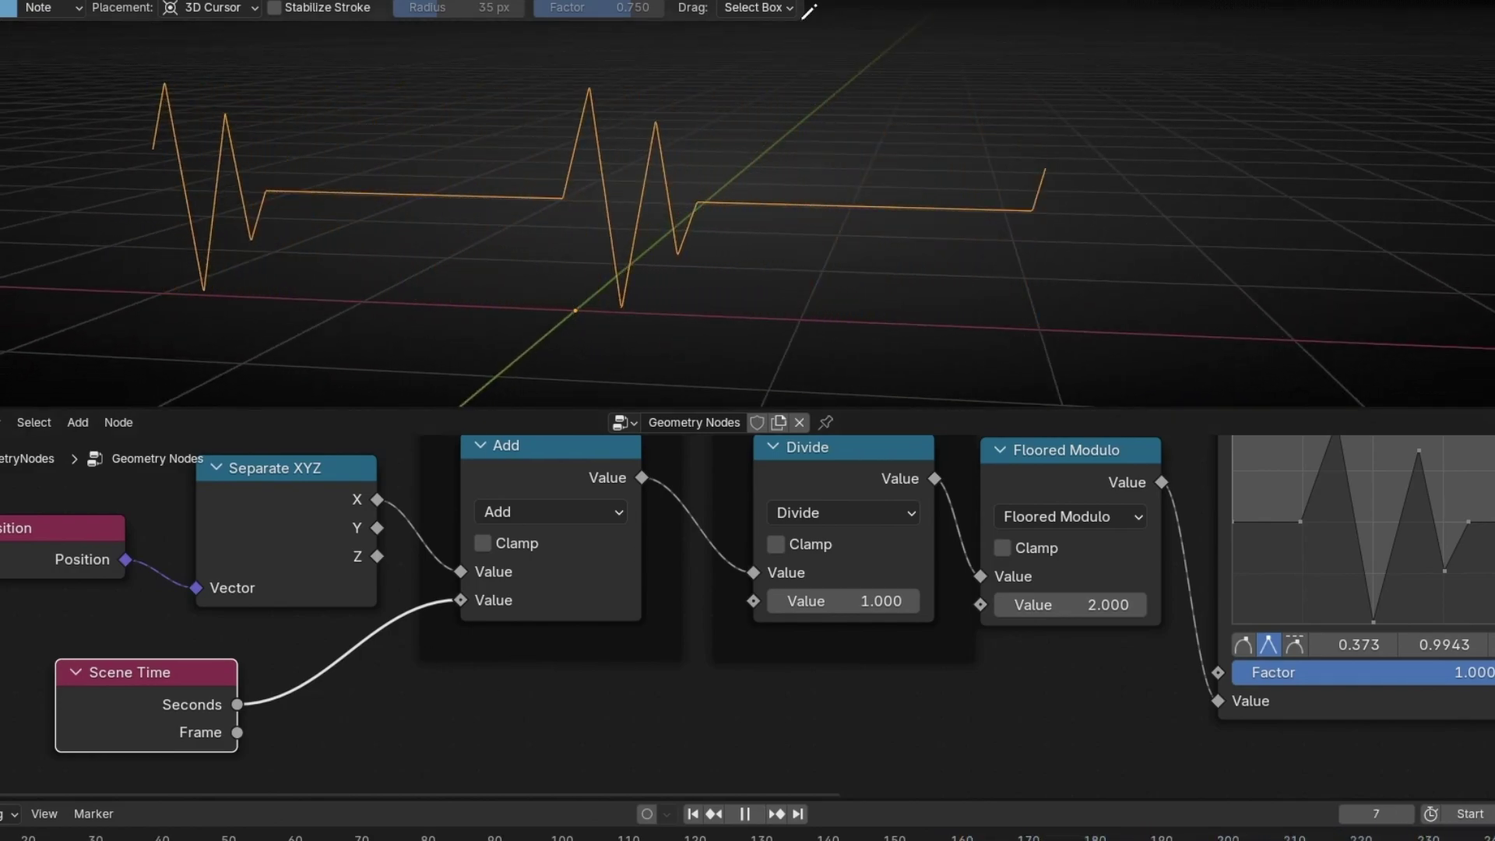
- Set the Curve Line node's Start X to -7.2 m and End X to 7.2 m, and play the animation
scroll(693, 598, down, 3)
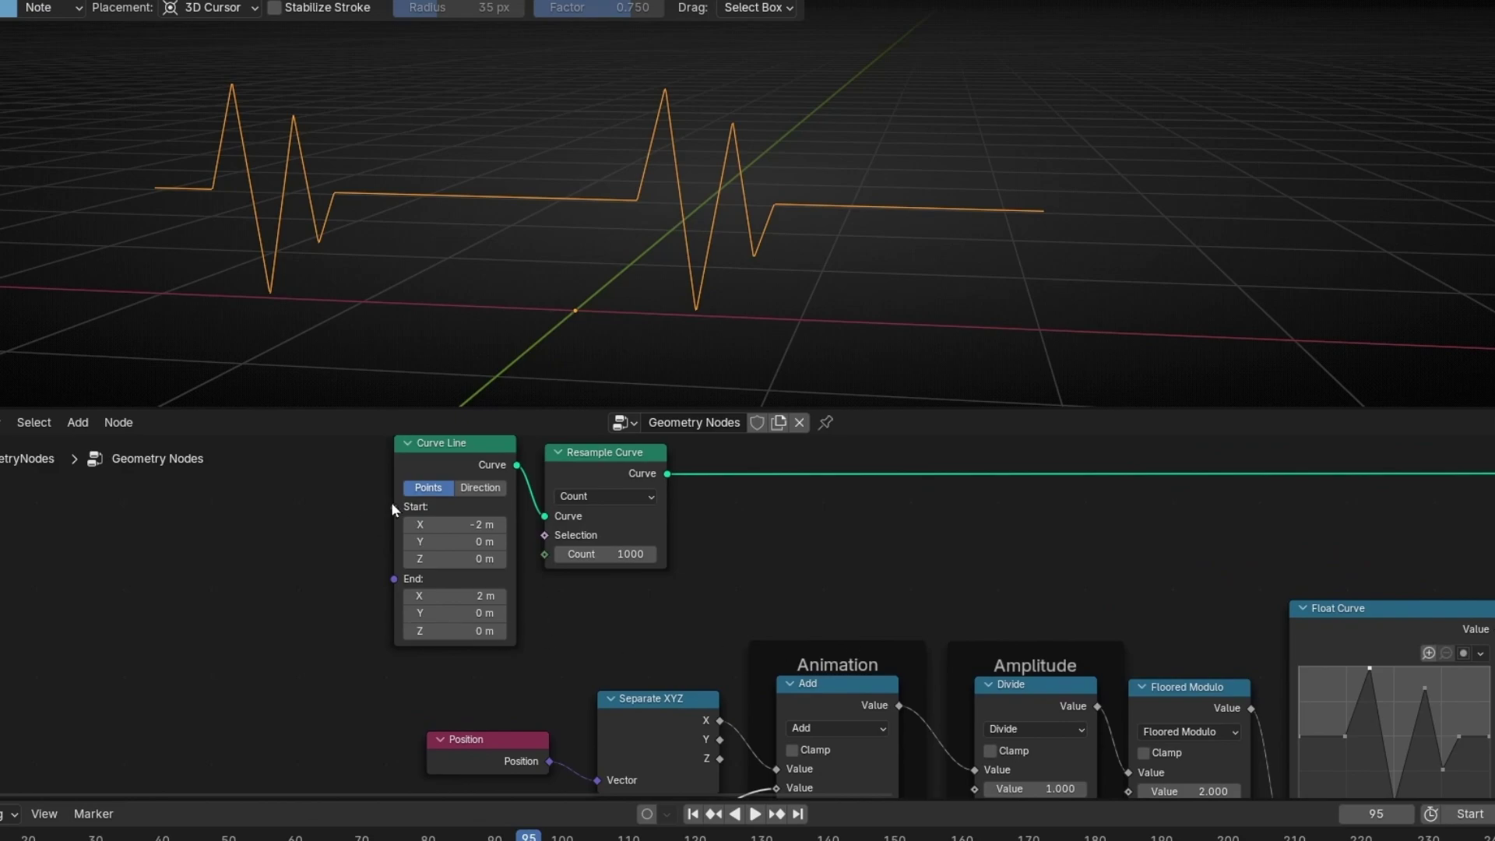
click(452, 524)
text(-7.2)
key(Return)
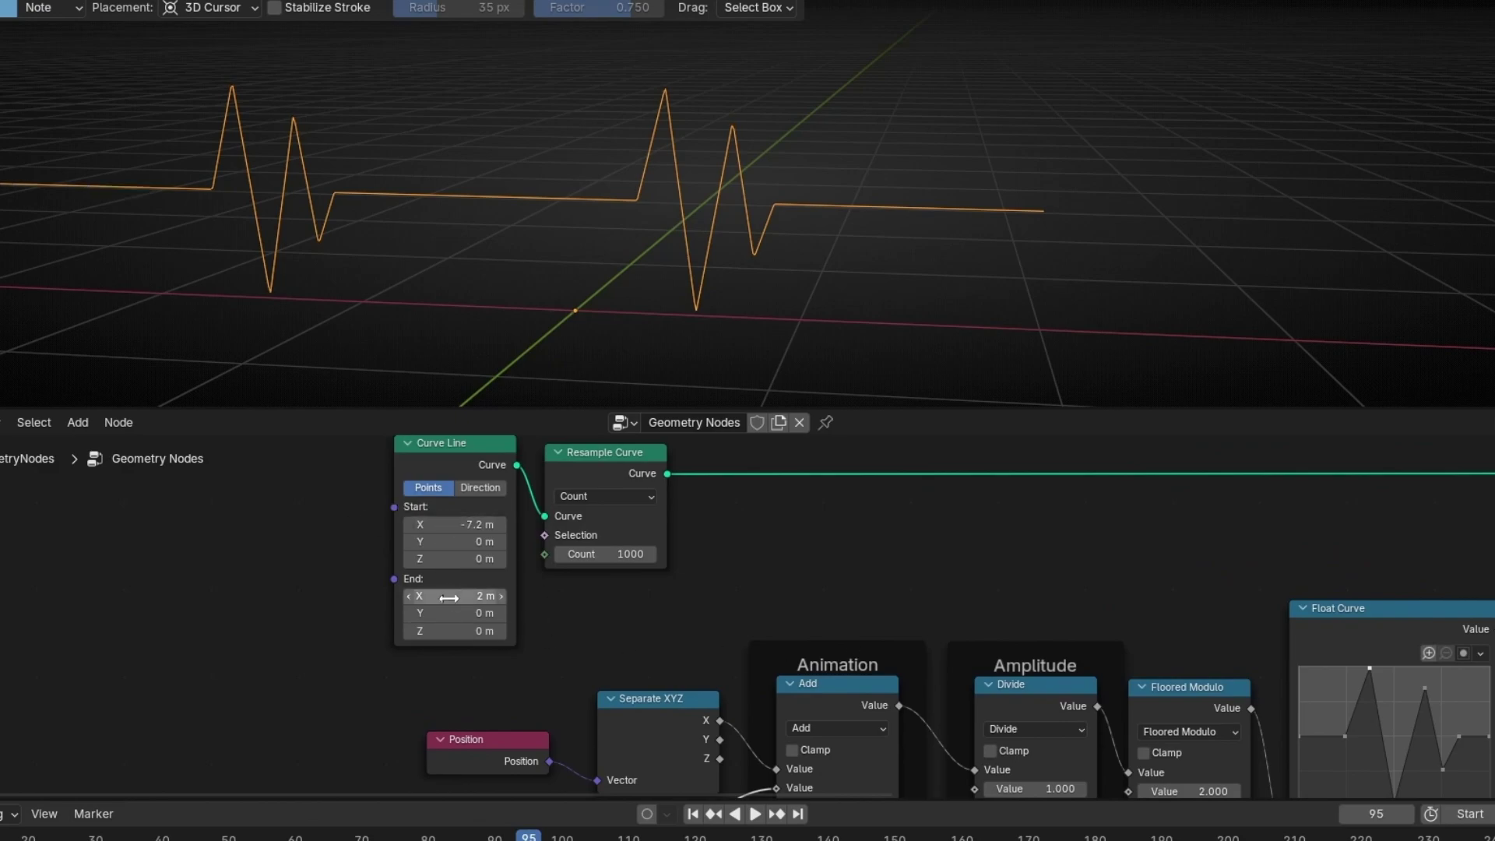
click(448, 597)
text(7.2)
key(Return)
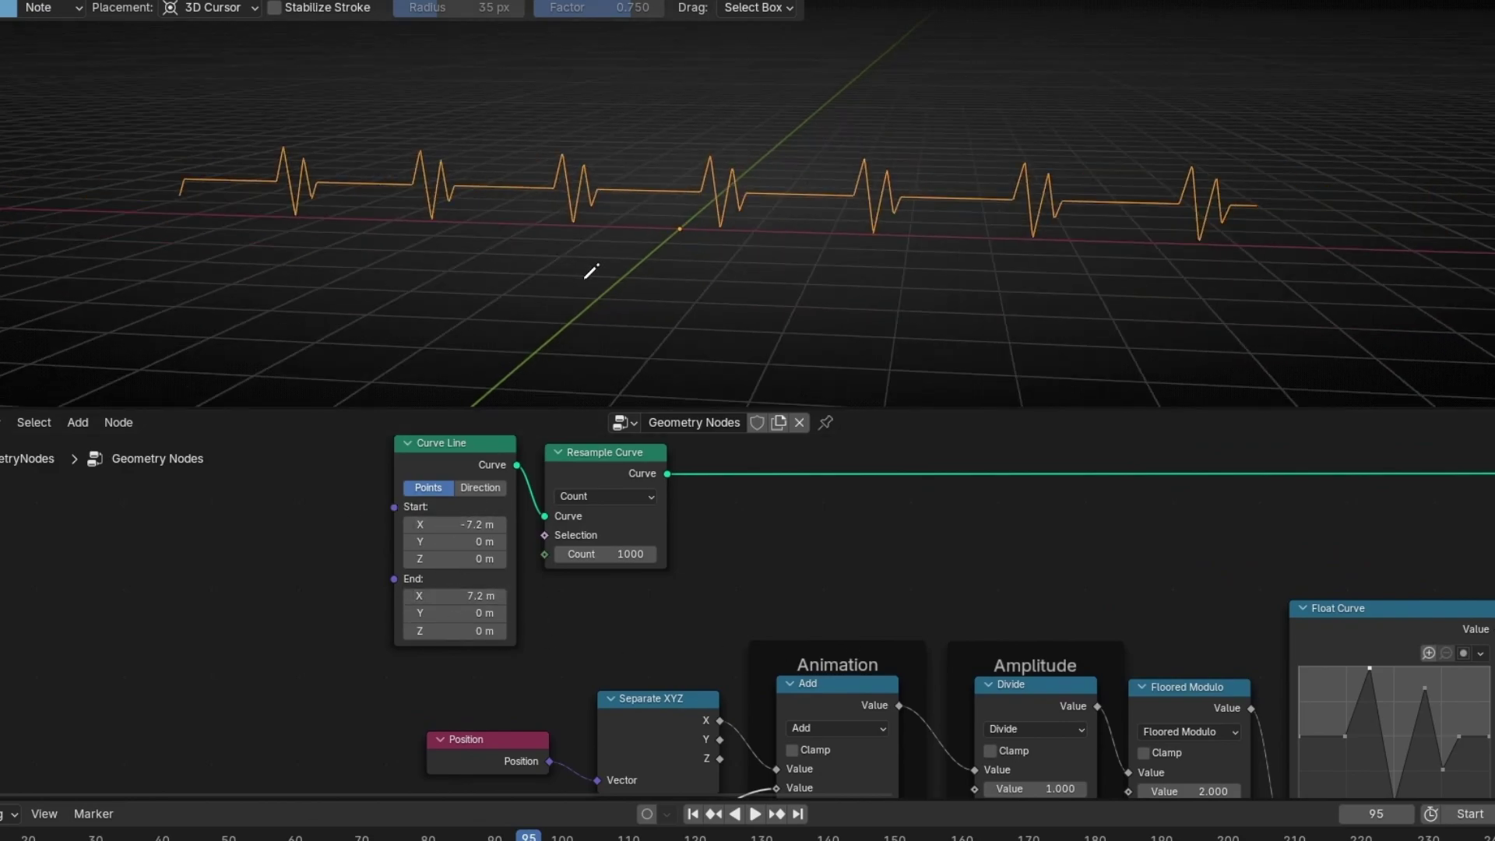
key(space)
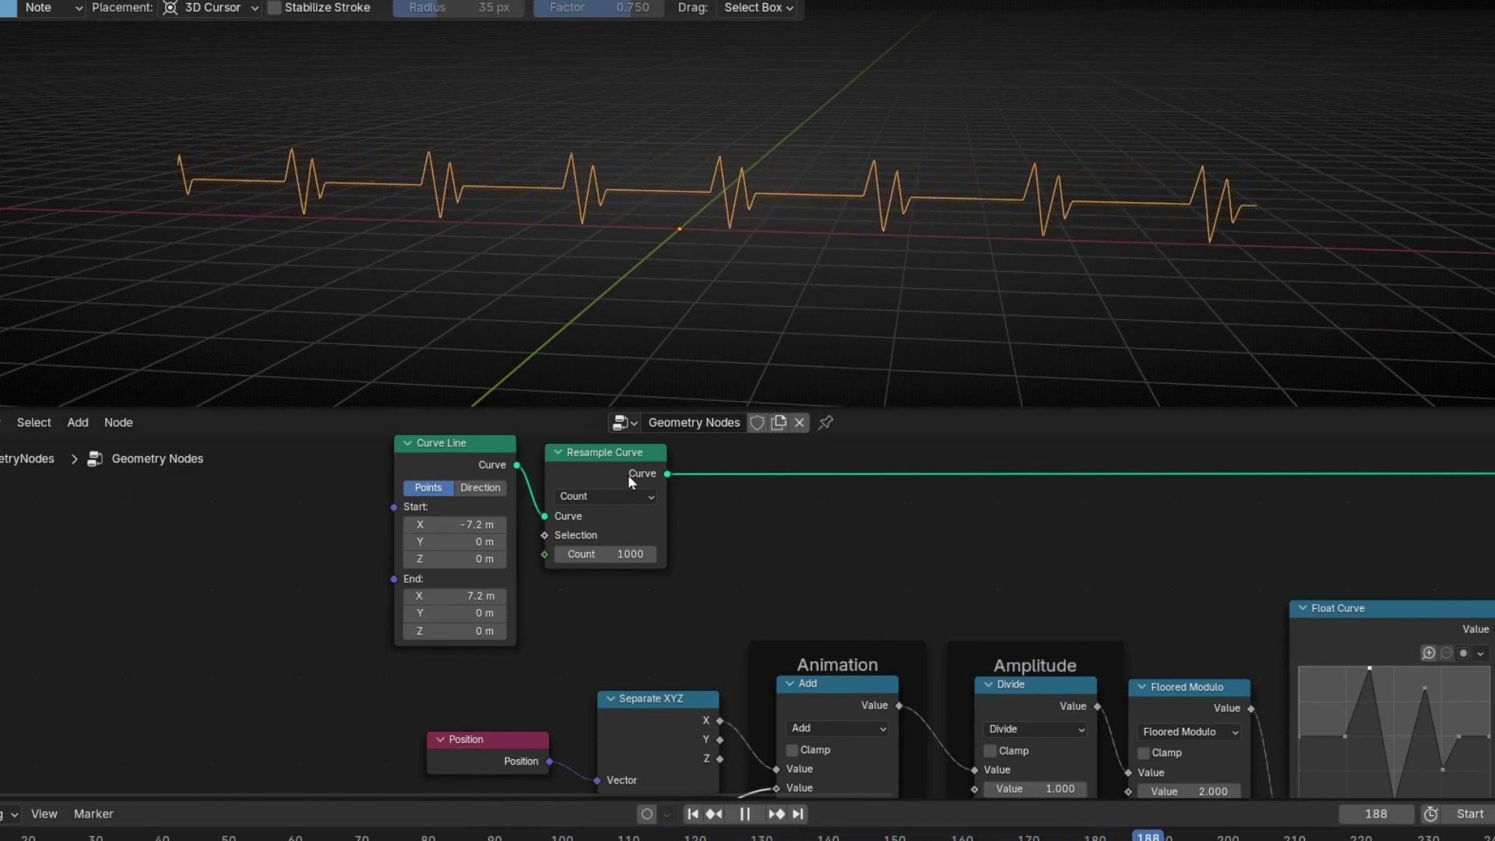
- Undo both X coordinate changes on the Curve Line node and stop the playback
key(ctrl+z)
key(ctrl+z)
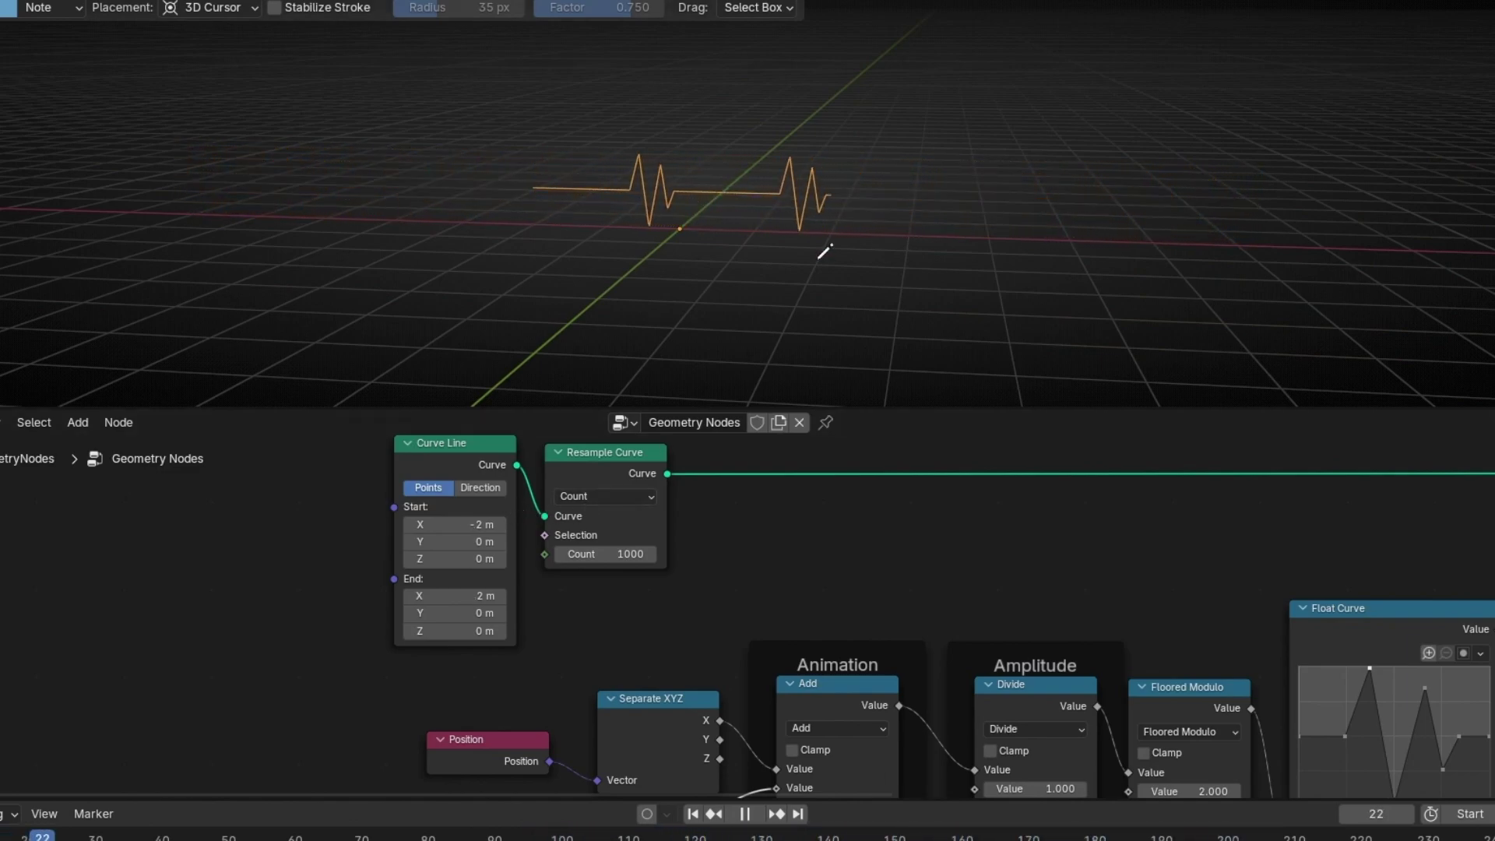
key(space)
- Open the World properties and darken the world background colour to black
scroll(828, 244, up, 4)
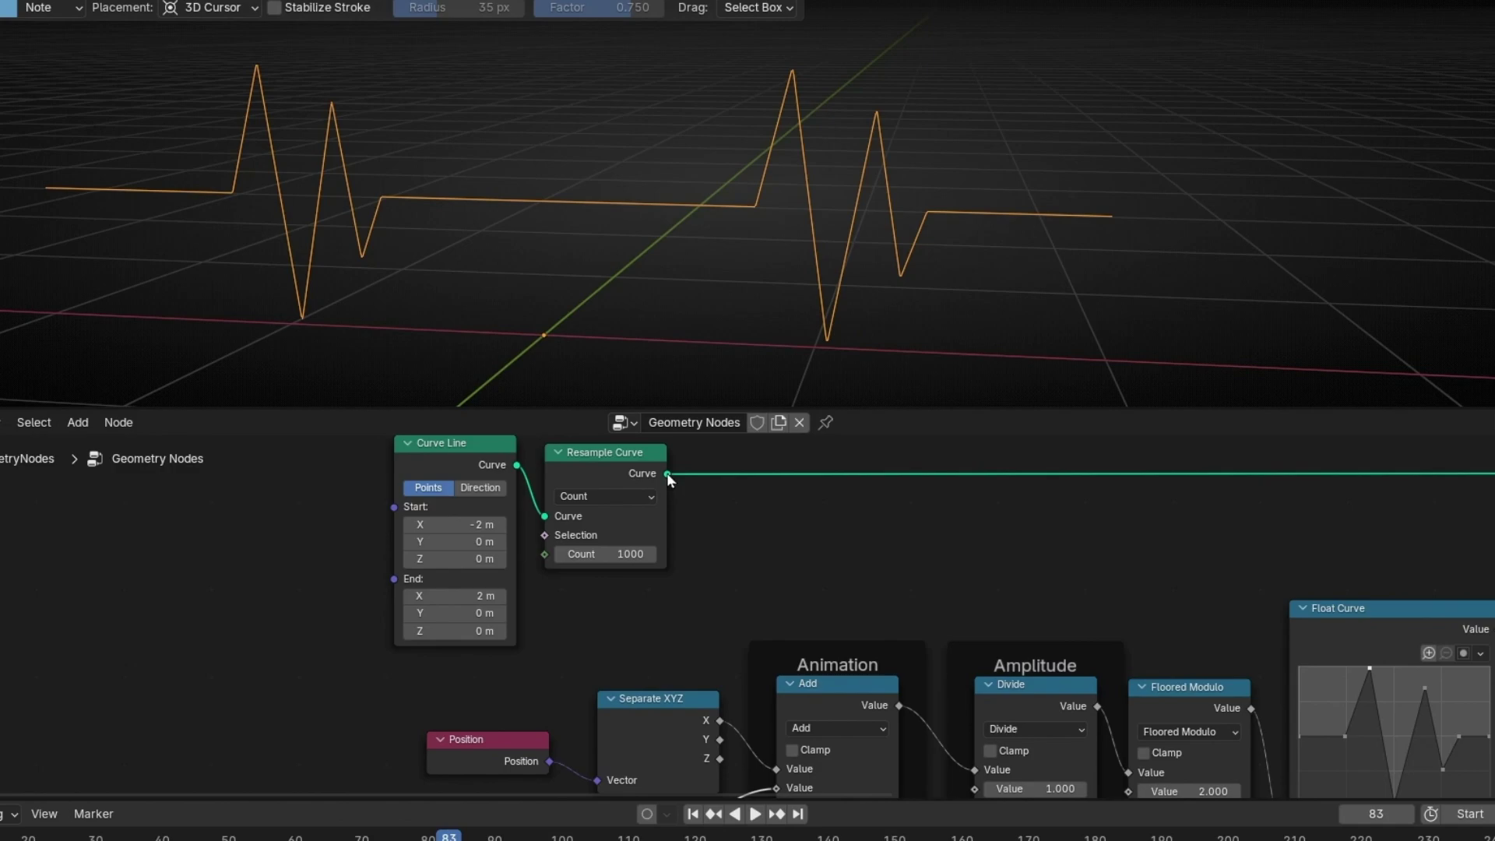
key(Home)
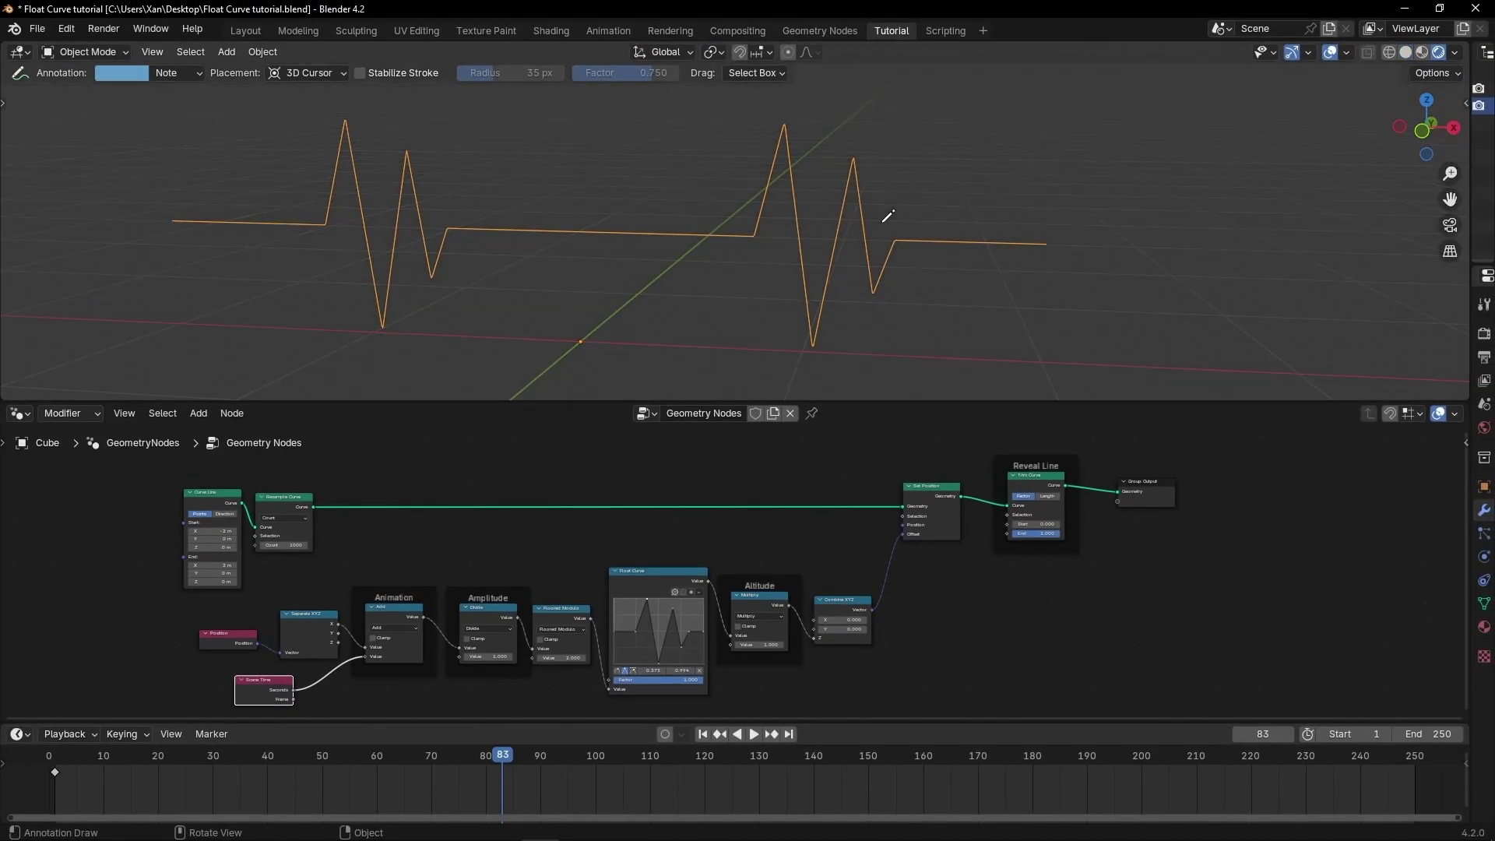
mouse_move(954, 226)
middle_down()
mouse_move(811, 207)
mouse_move(902, 220)
middle_up()
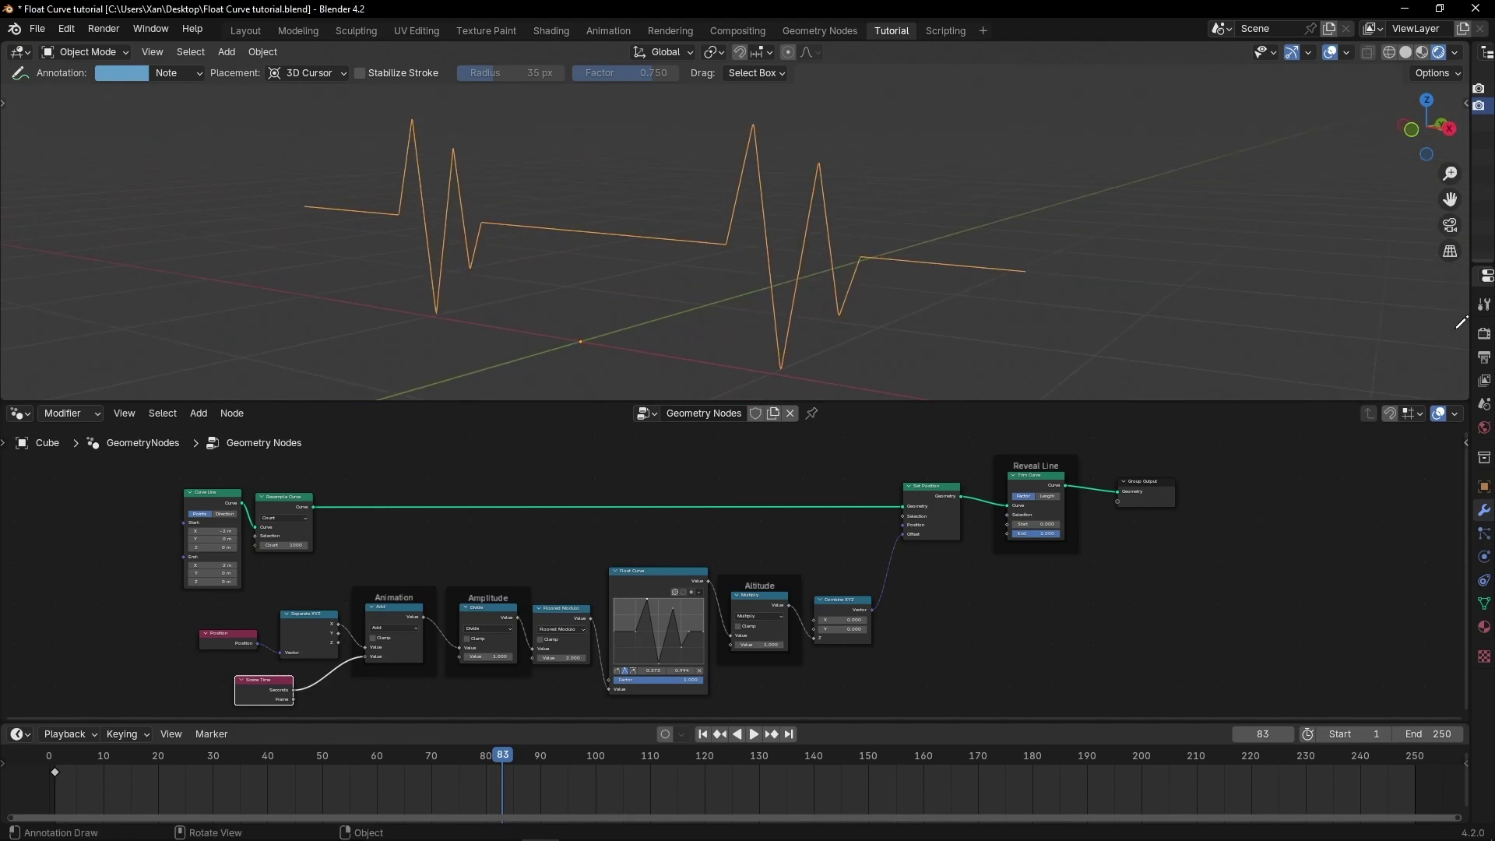
drag(1469, 328, 1266, 328)
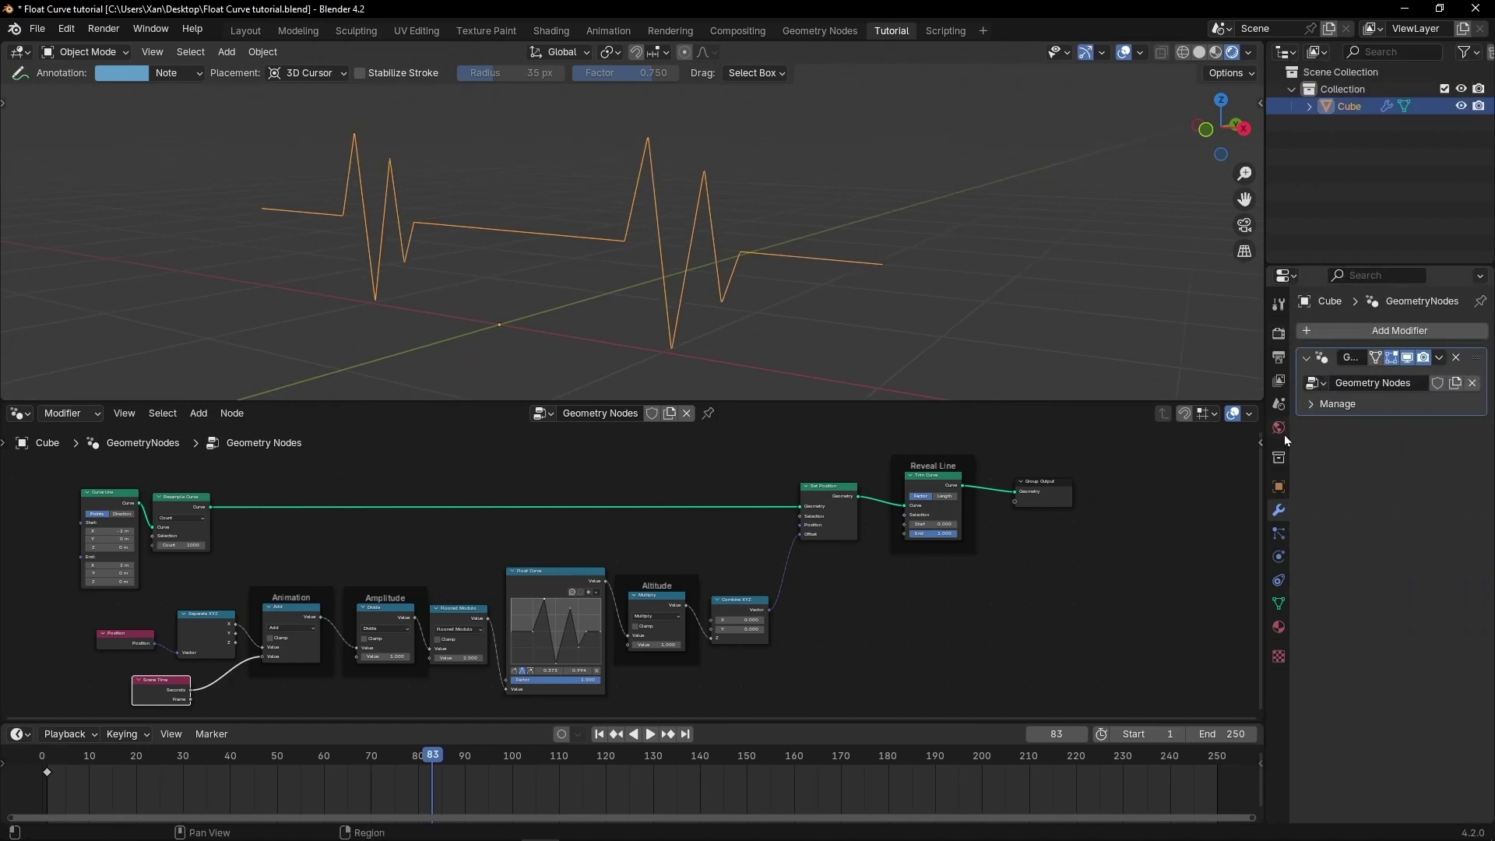
click(1278, 428)
drag(1425, 462, 1398, 462)
- Insert a Curve to Mesh node between the Trim Curve node and the Group Output
key(shift+a)
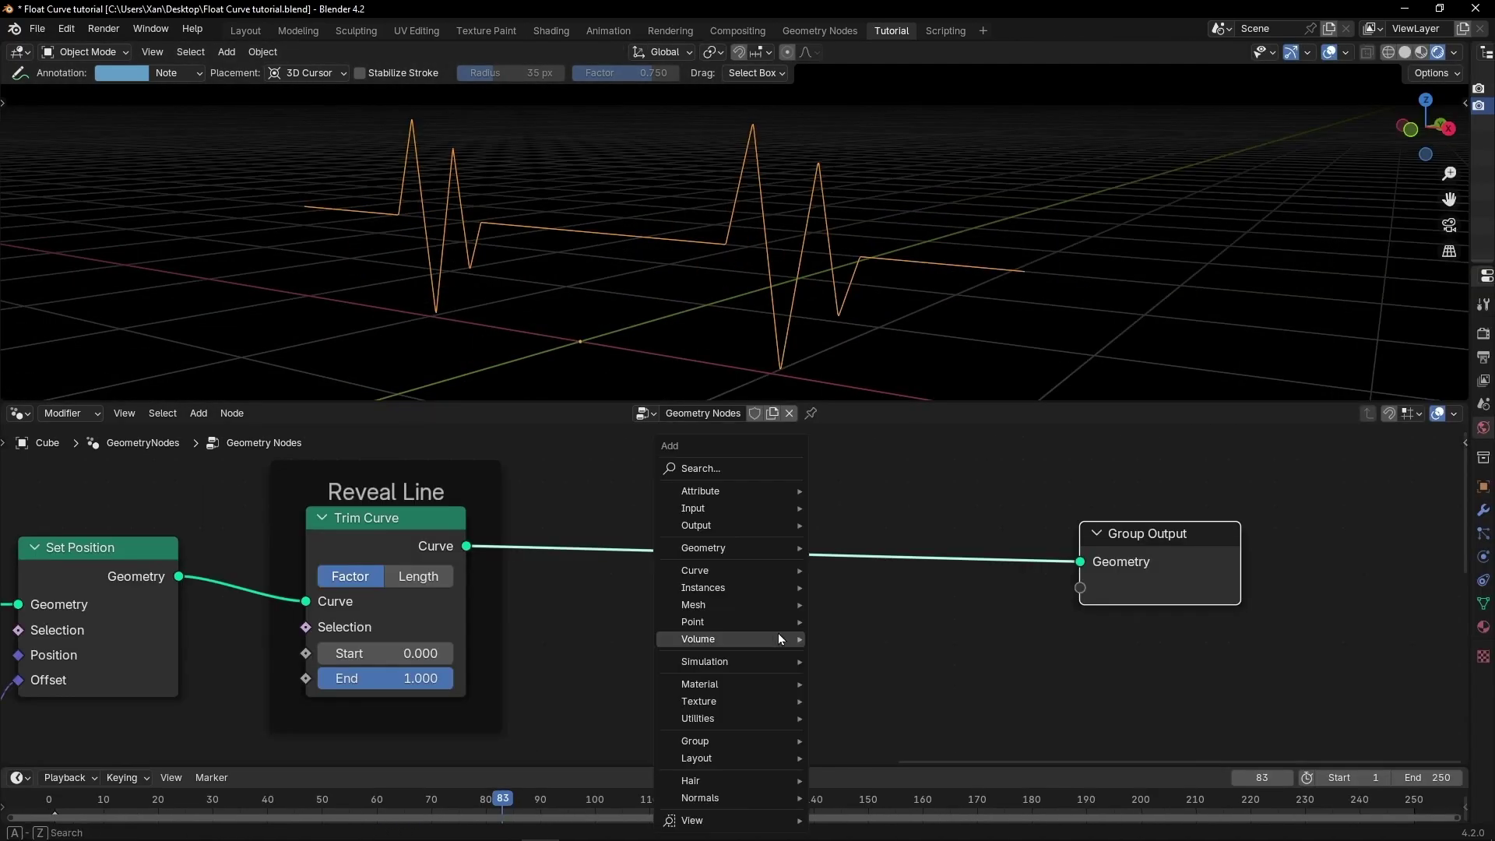
text(cur)
text(ve m)
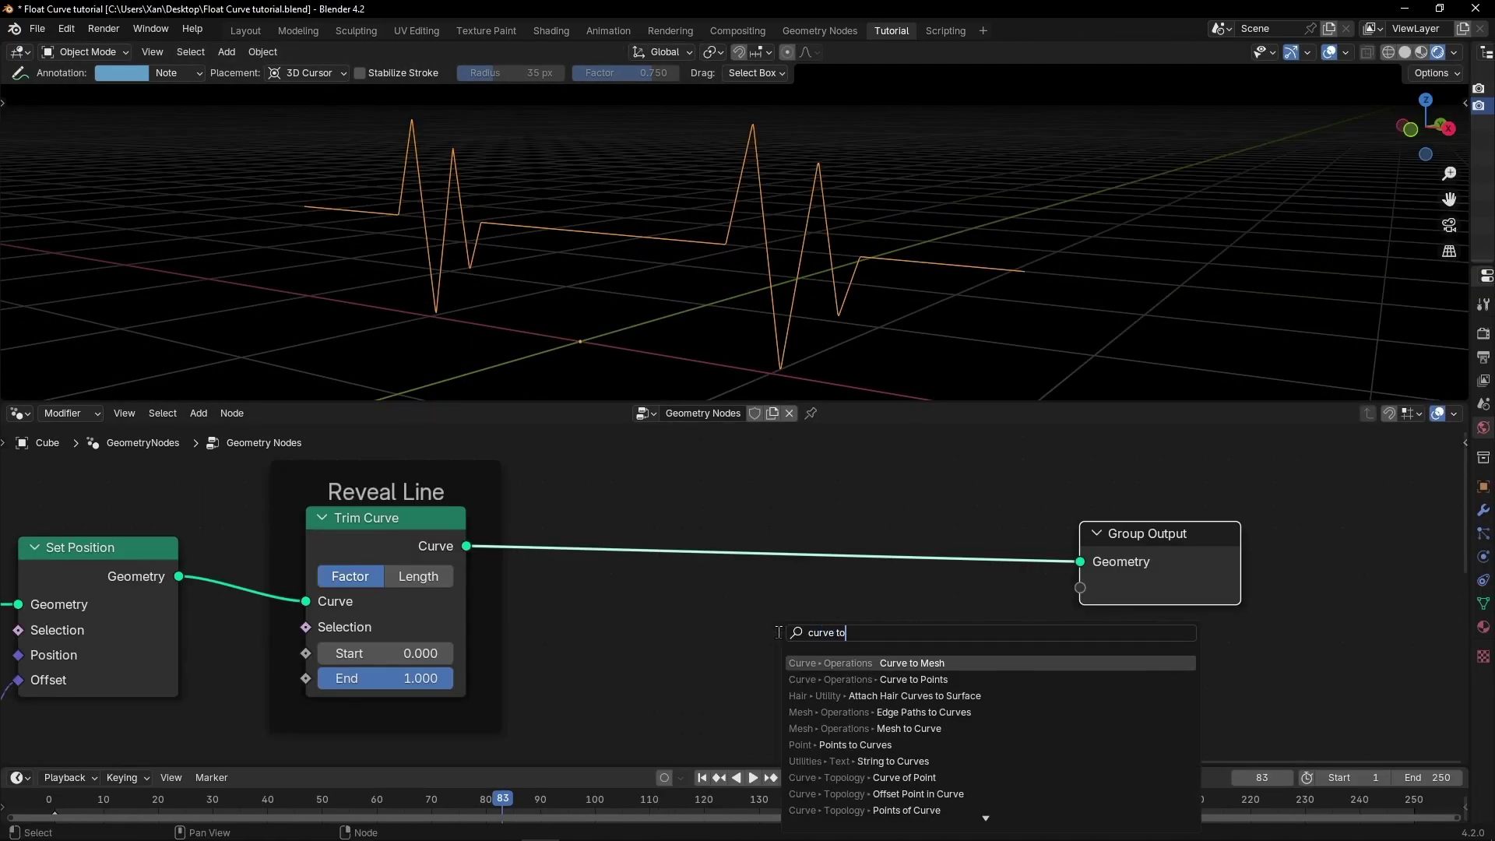
key(Return)
click(790, 492)
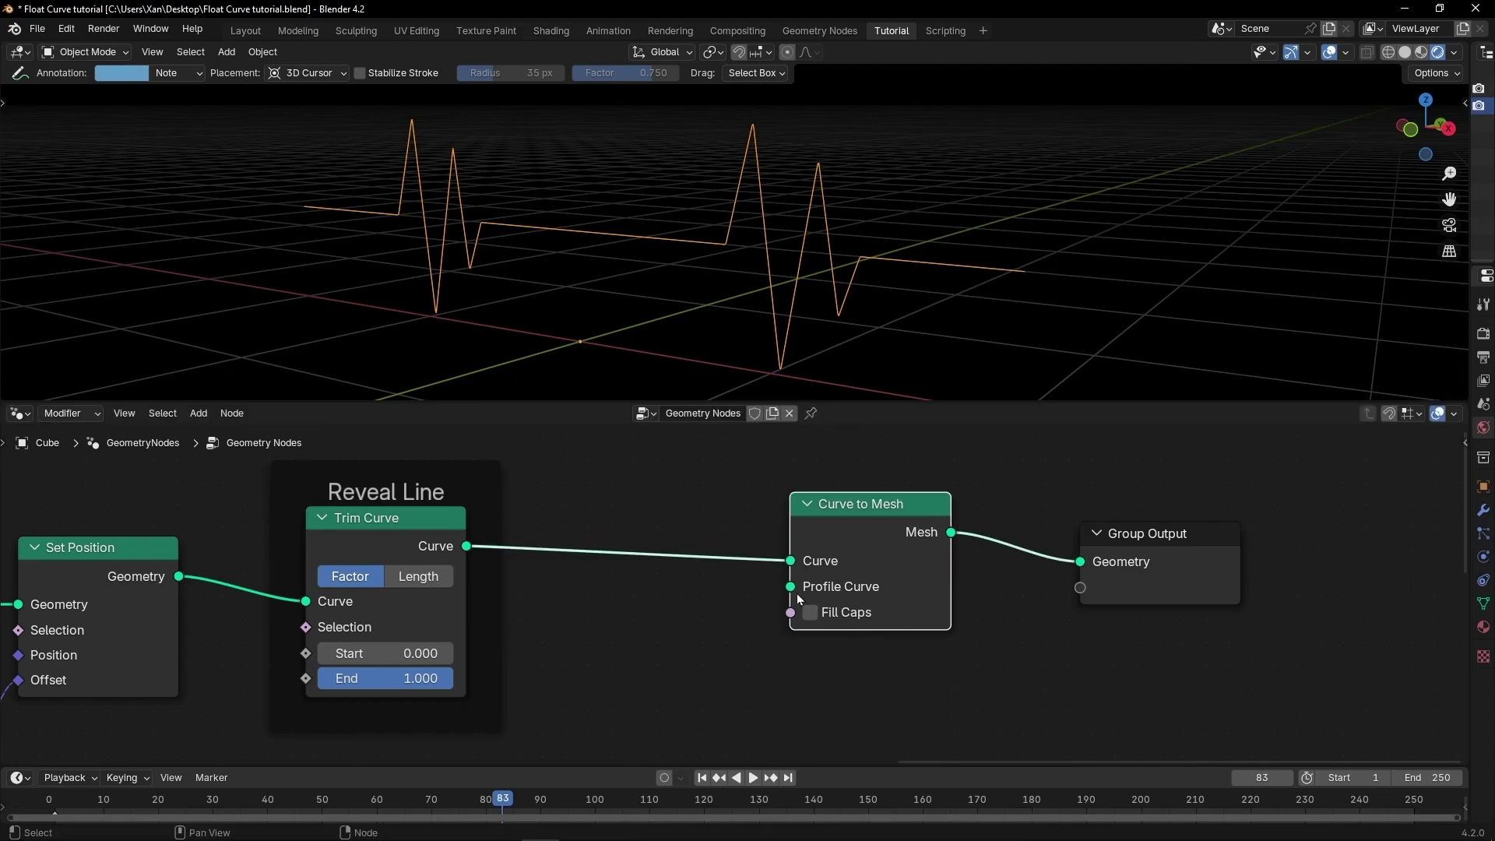
- Connect a new Curve Circle node to the Curve to Mesh node's Profile Curve input, and switch the viewport to Material Preview shading
key(shift+a)
text(curve ci)
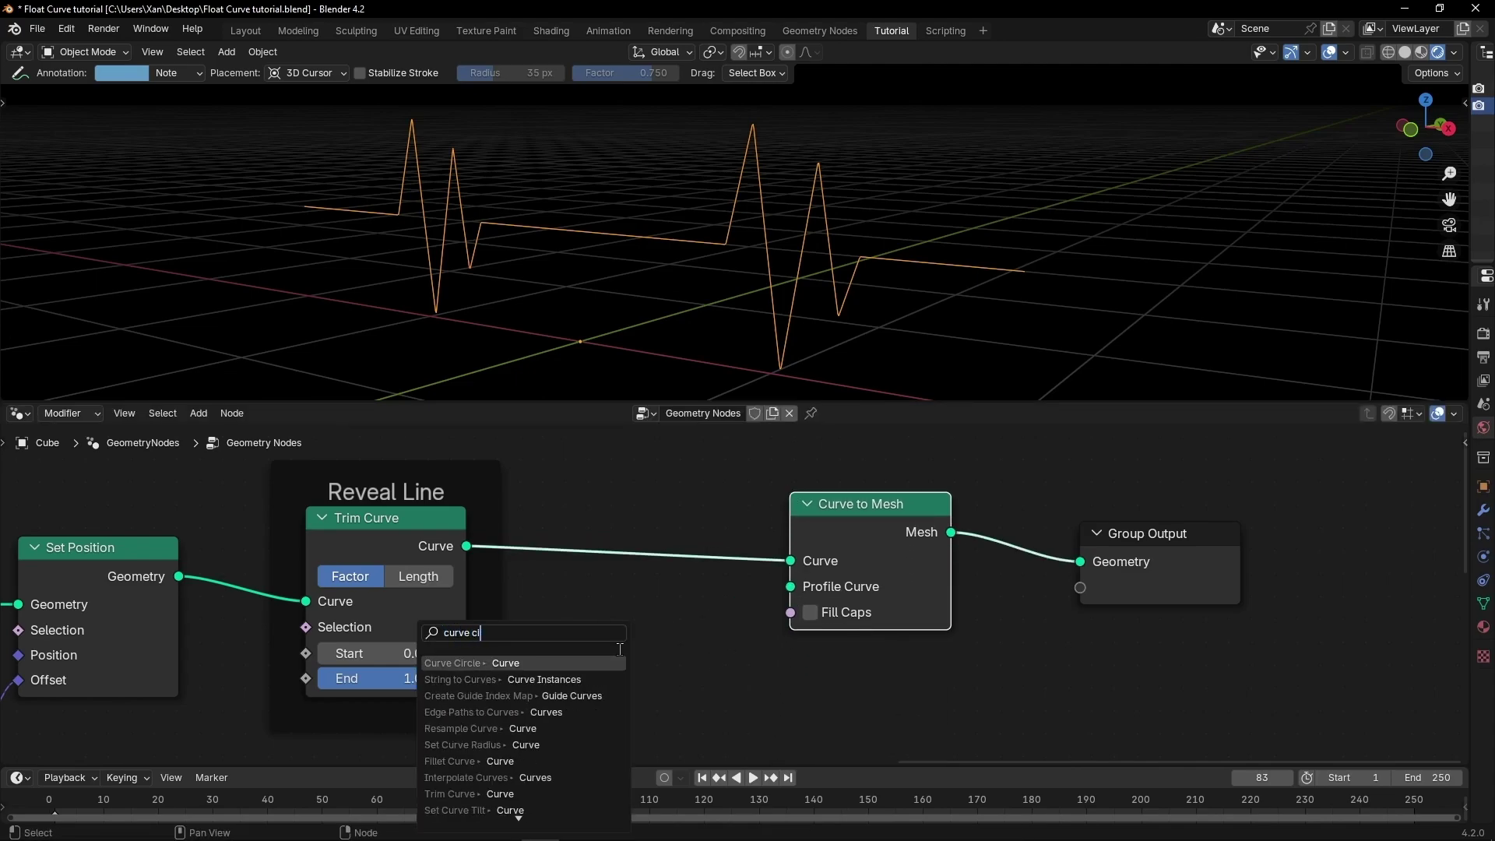
key(Return)
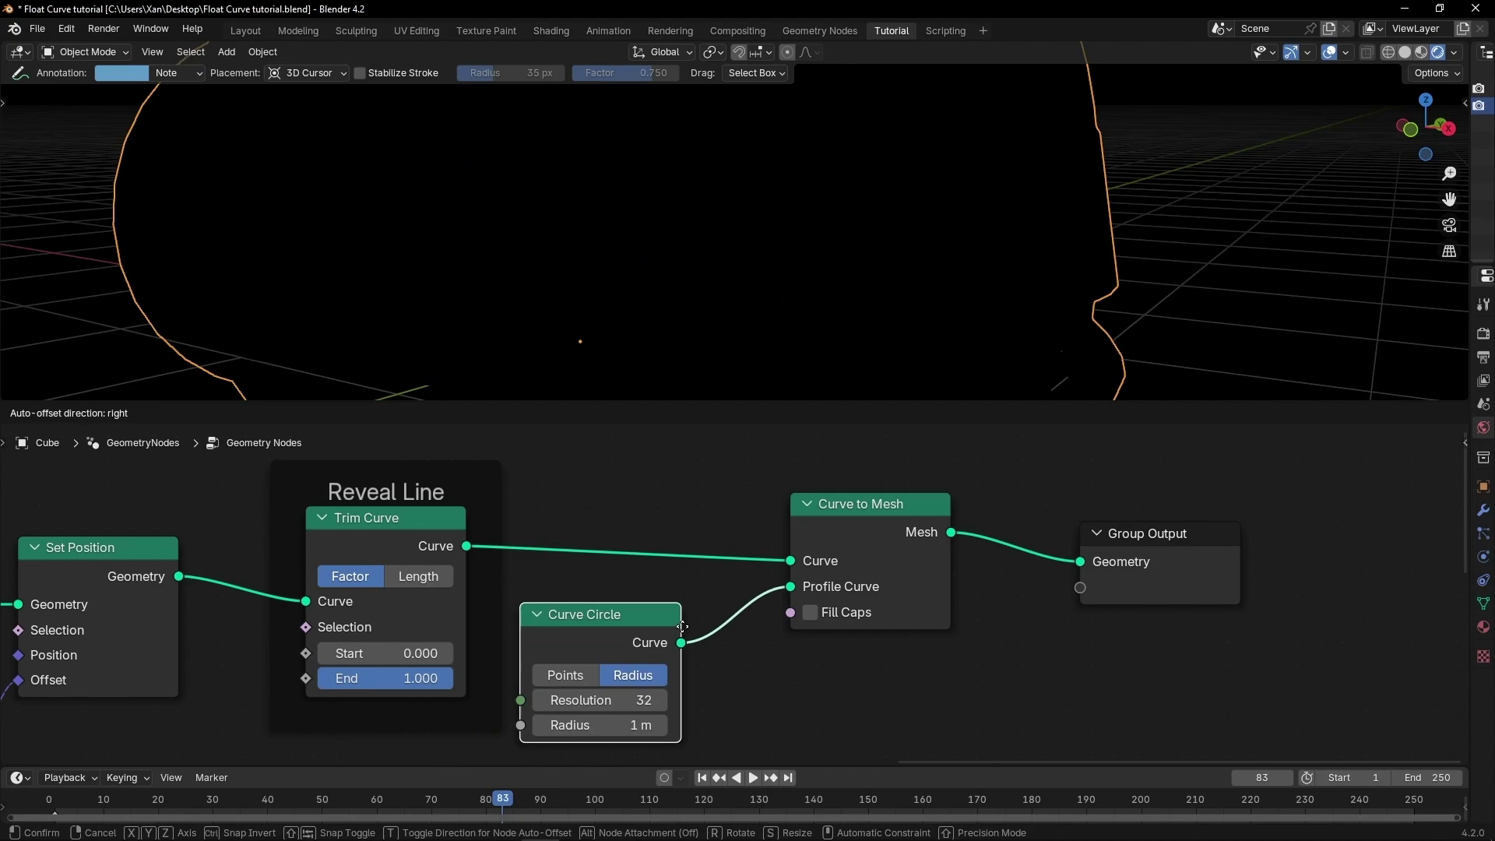
click(694, 622)
click(1422, 53)
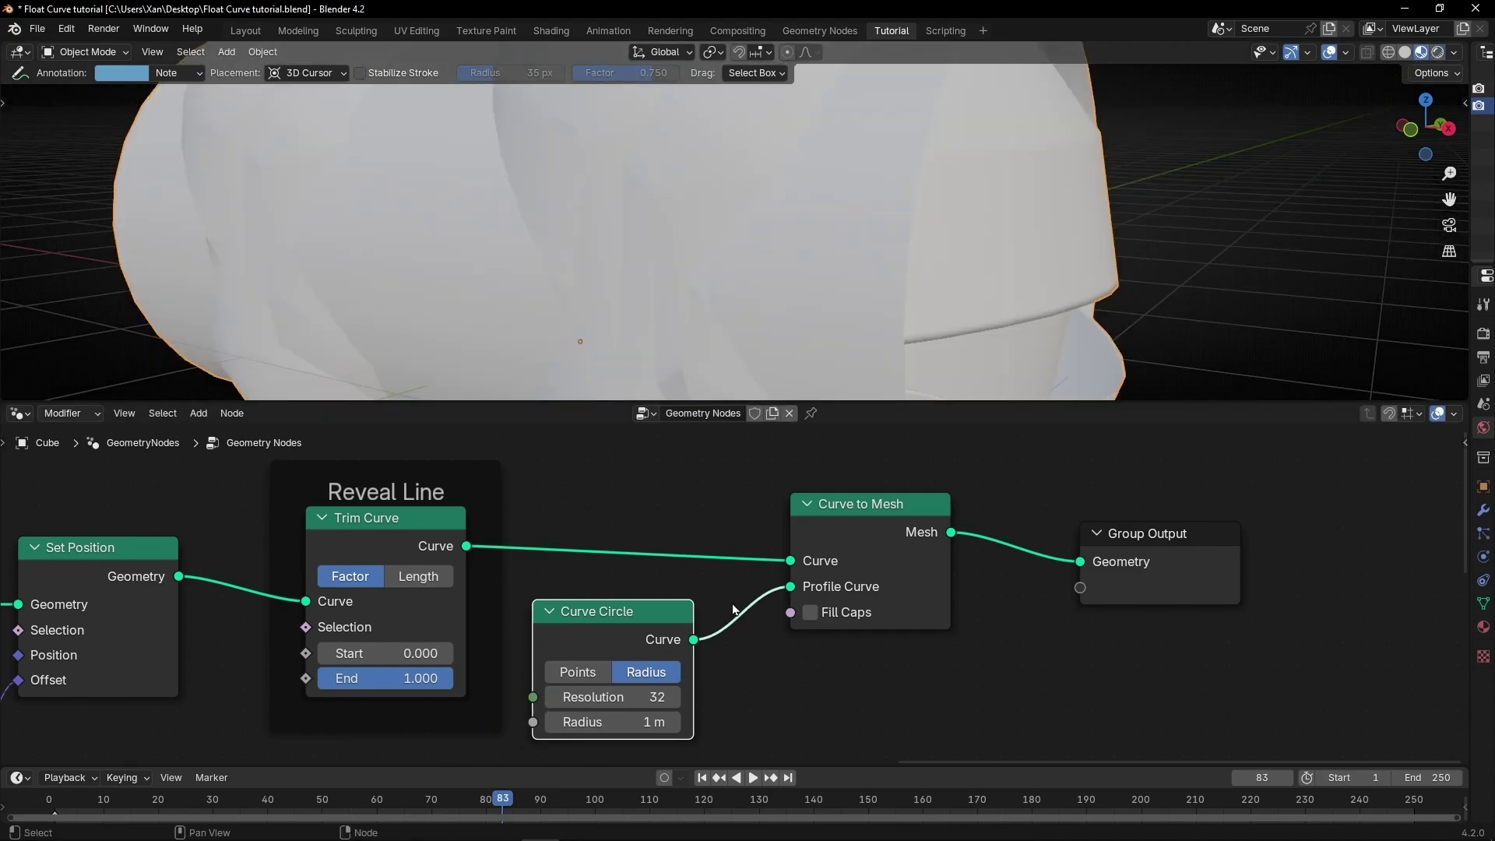
- Set the Curve Circle node's radius to 0.01 m and enable Fill Caps on the Curve to Mesh node
click(638, 726)
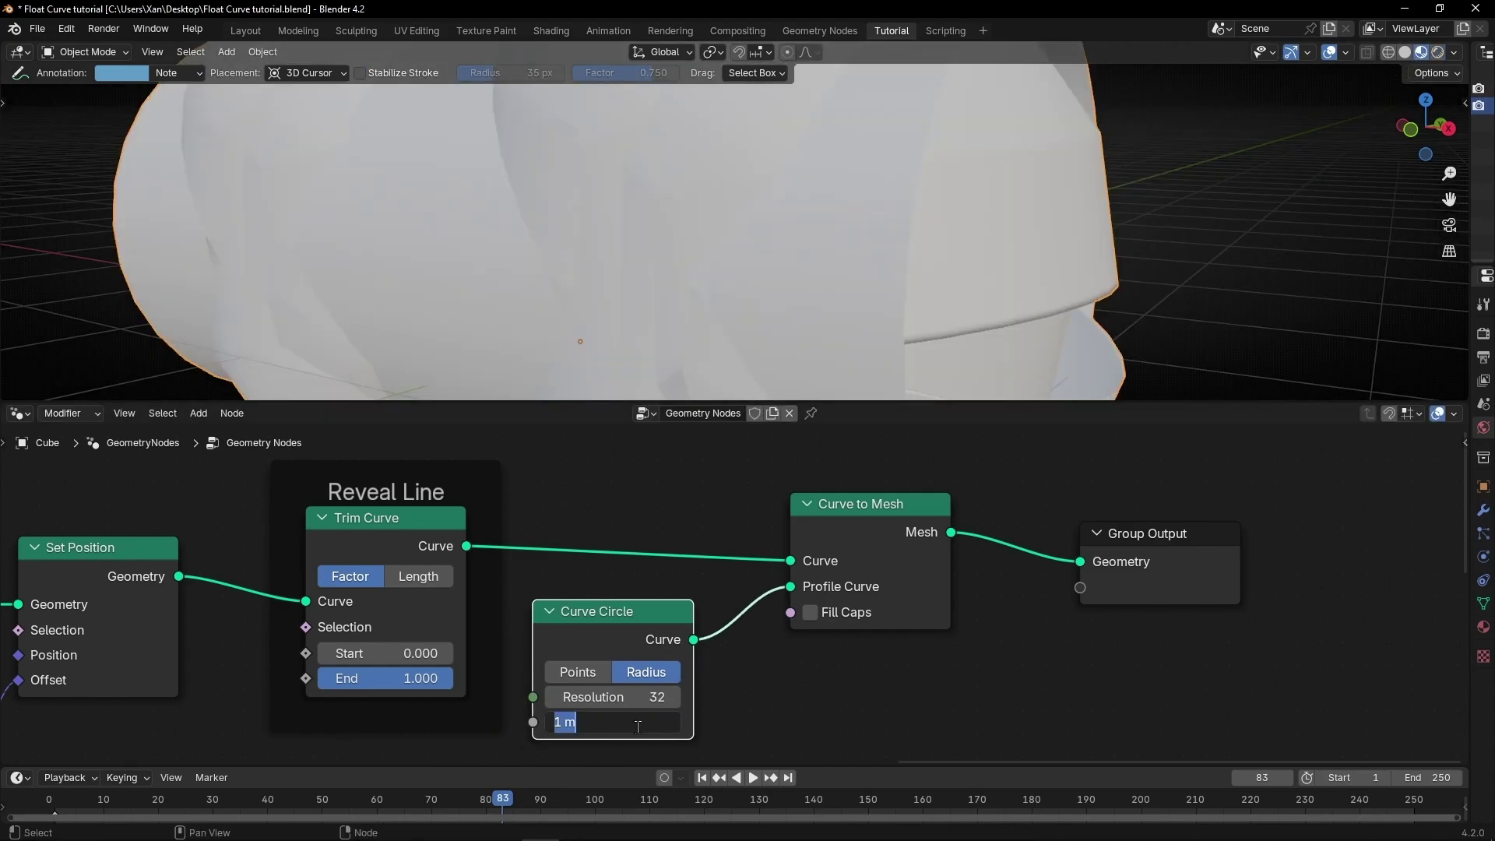
key(Return)
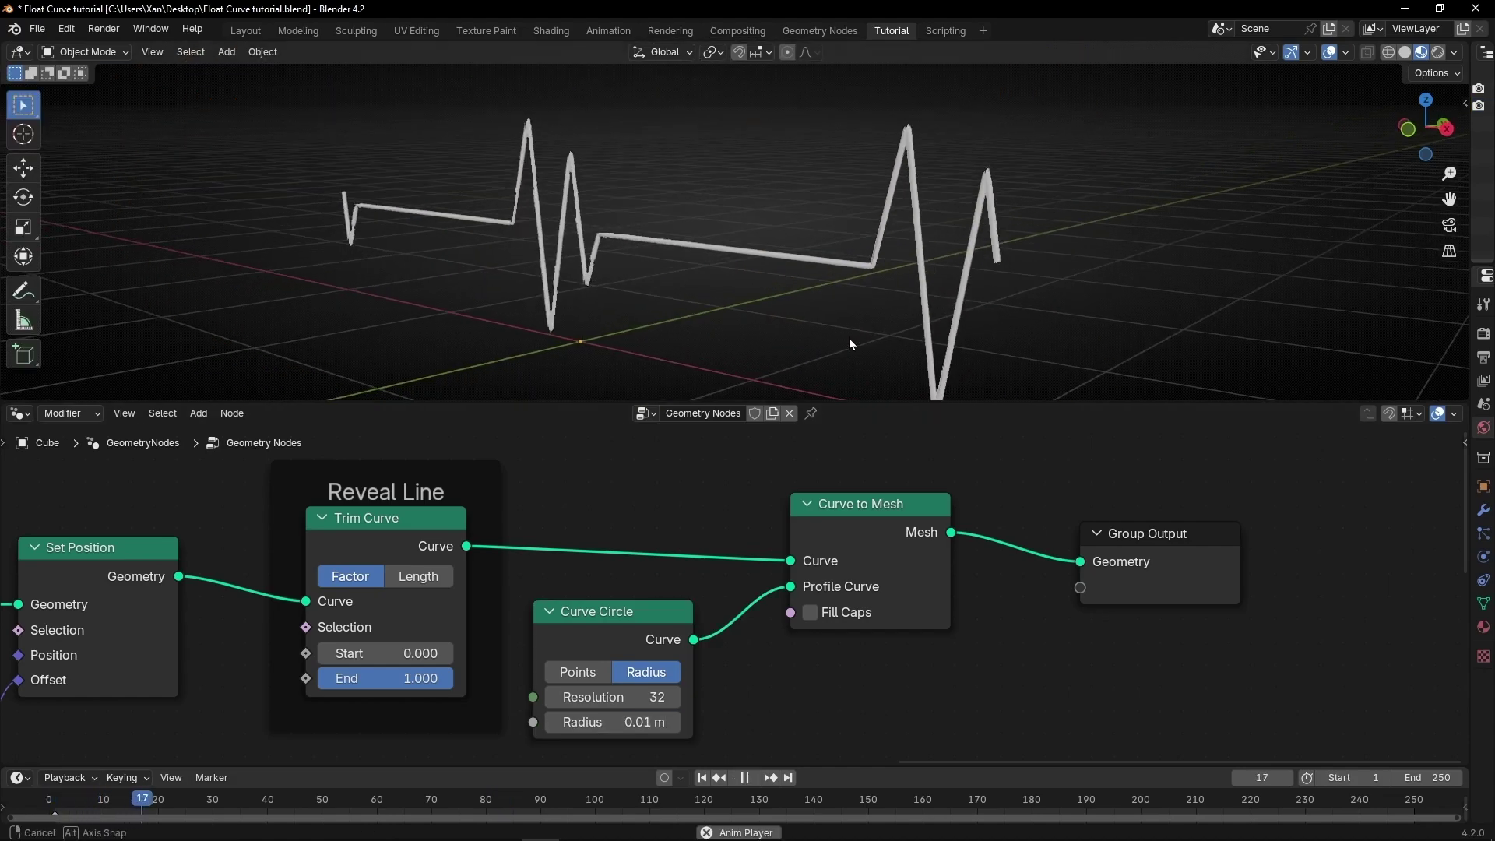
mouse_move(850, 339)
middle_down()
mouse_move(728, 325)
mouse_move(843, 329)
middle_up()
key(space)
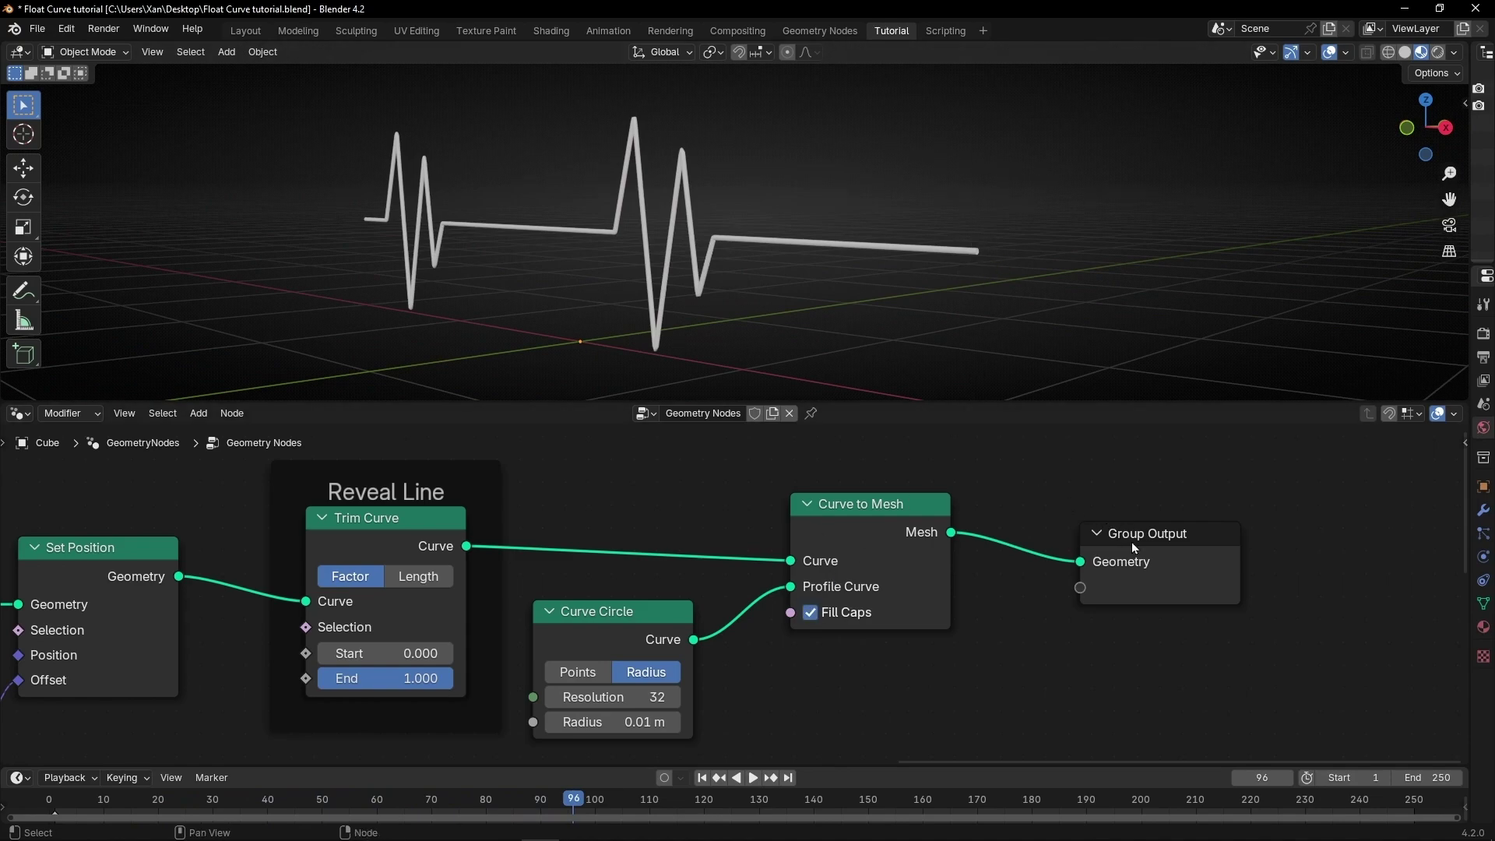
- Insert a Set Material node between Curve to Mesh and Group Output and assign the existing Material to it
drag(1133, 543, 1238, 549)
key(shift+a)
text(set m)
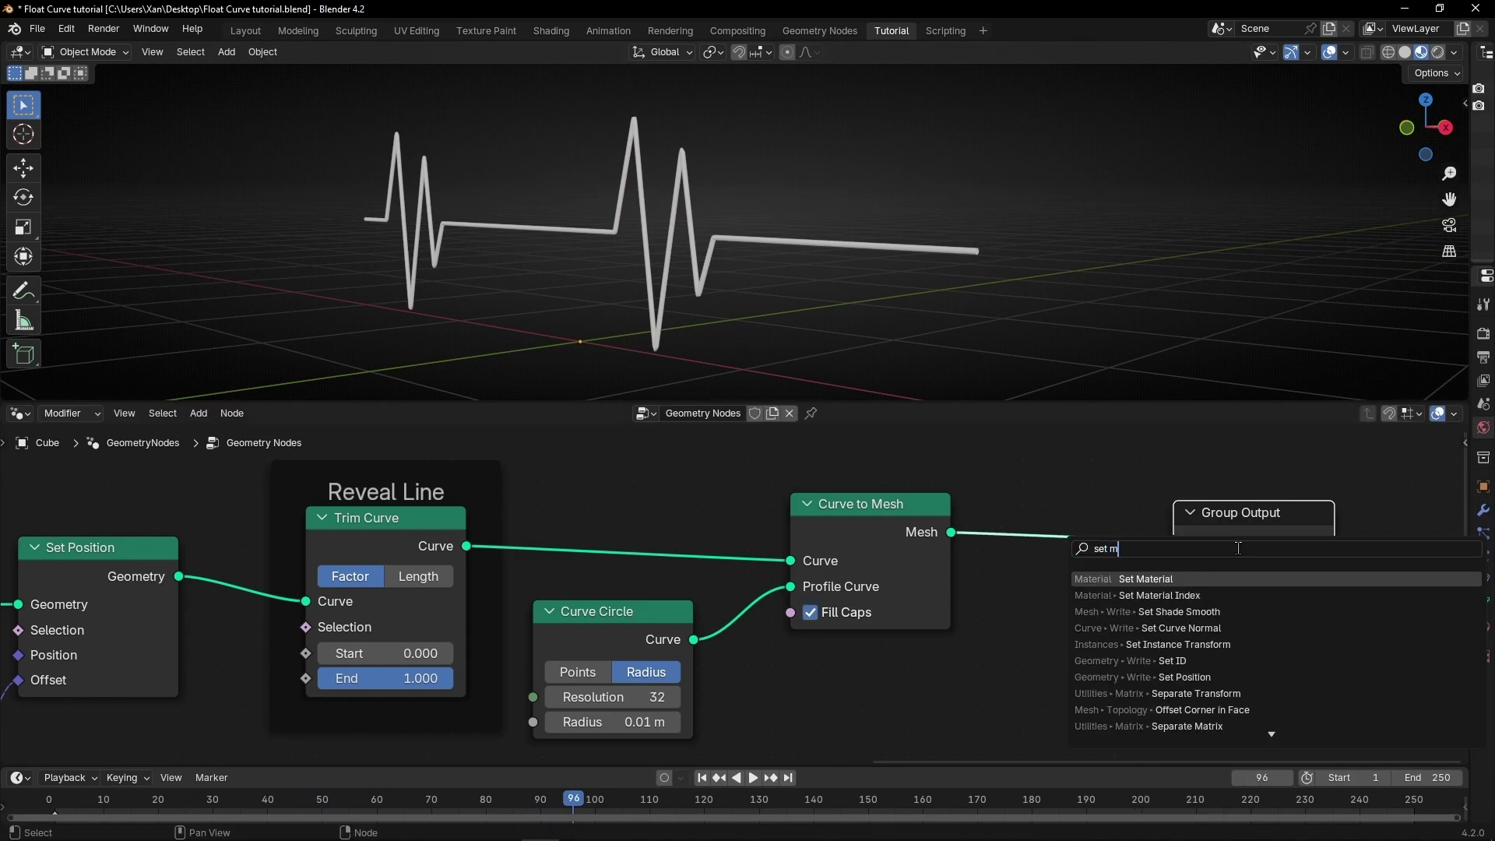
key(Return)
click(1017, 510)
click(1065, 616)
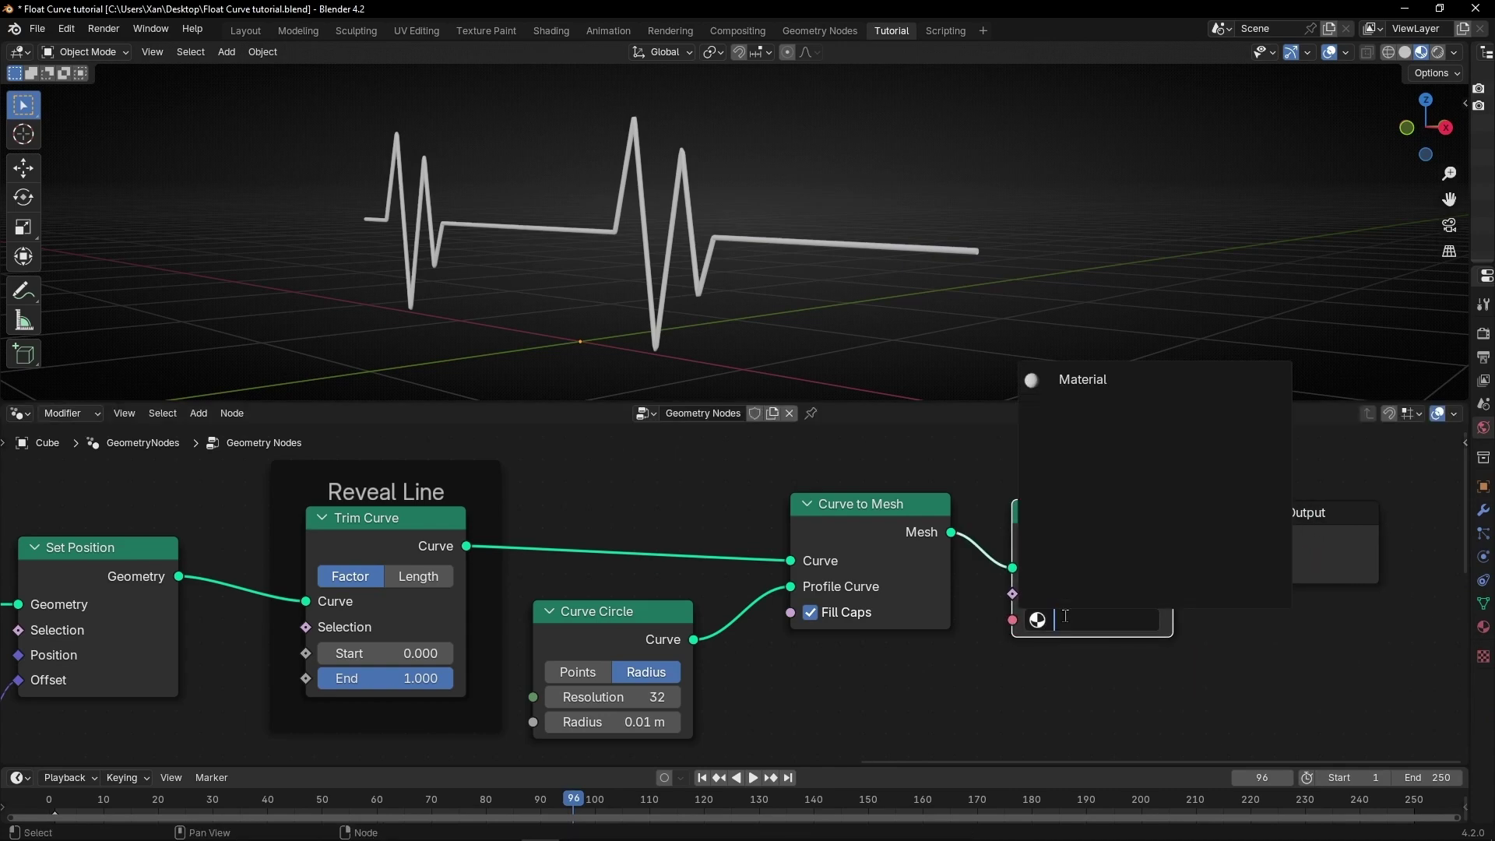
click(1091, 380)
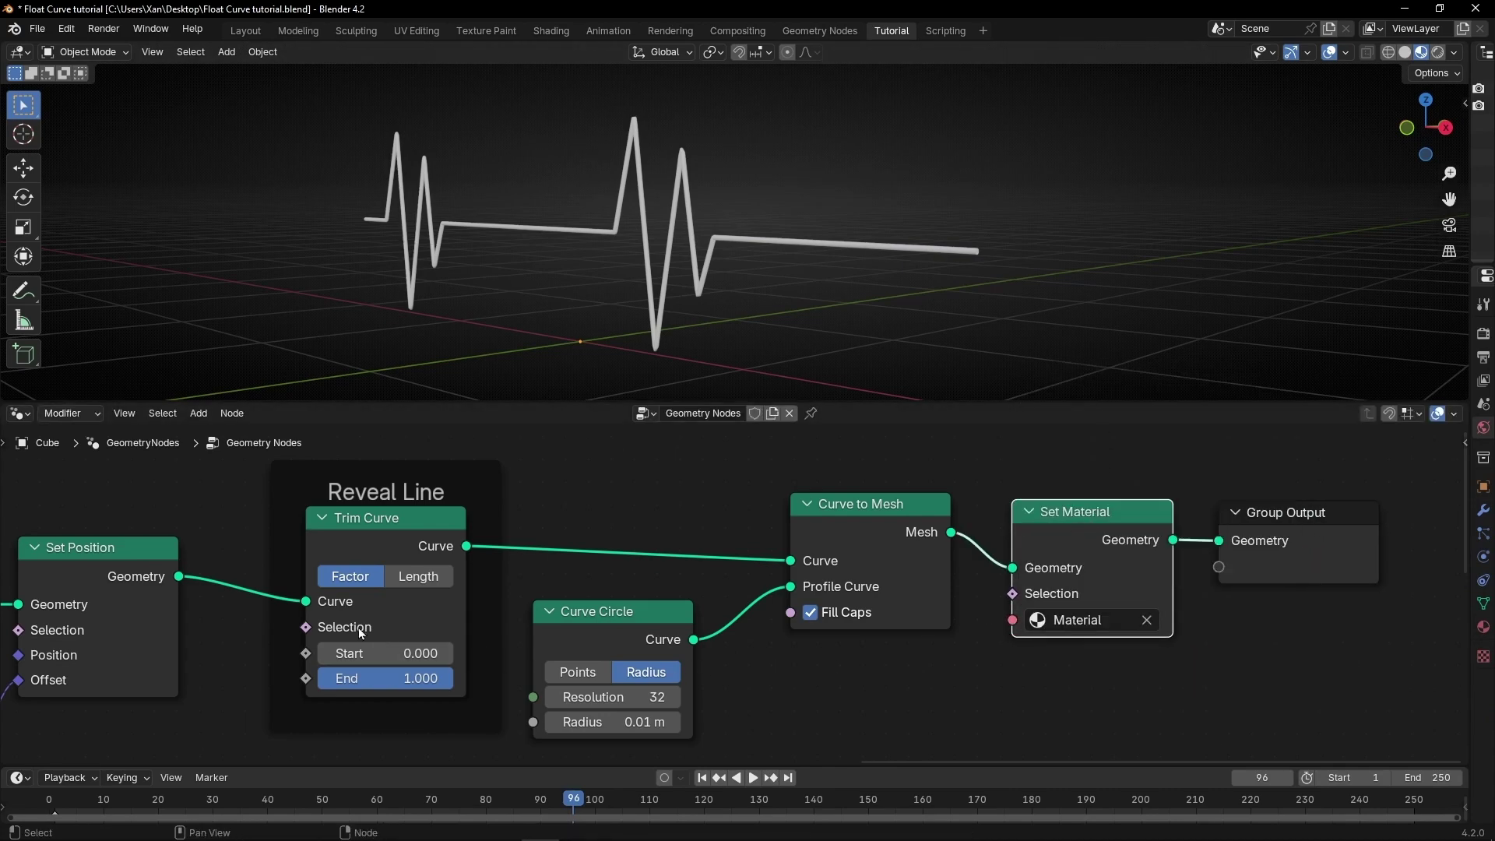
- Split the 3D viewport into two areas and turn the new one into a Shader Editor framing the material's nodes
drag(4, 65, 520, 195)
click(24, 55)
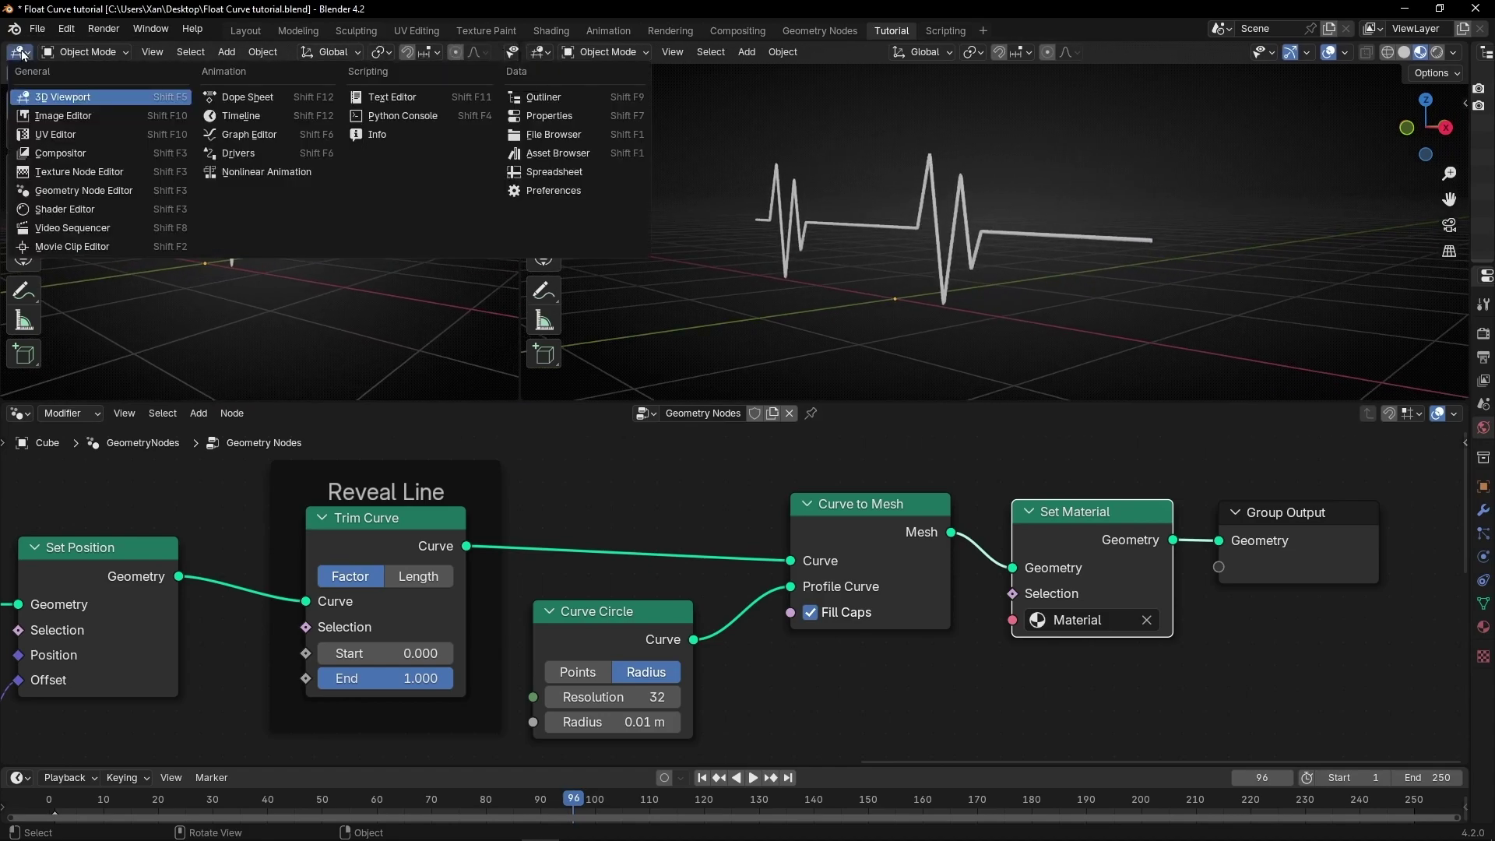
click(86, 210)
key(n)
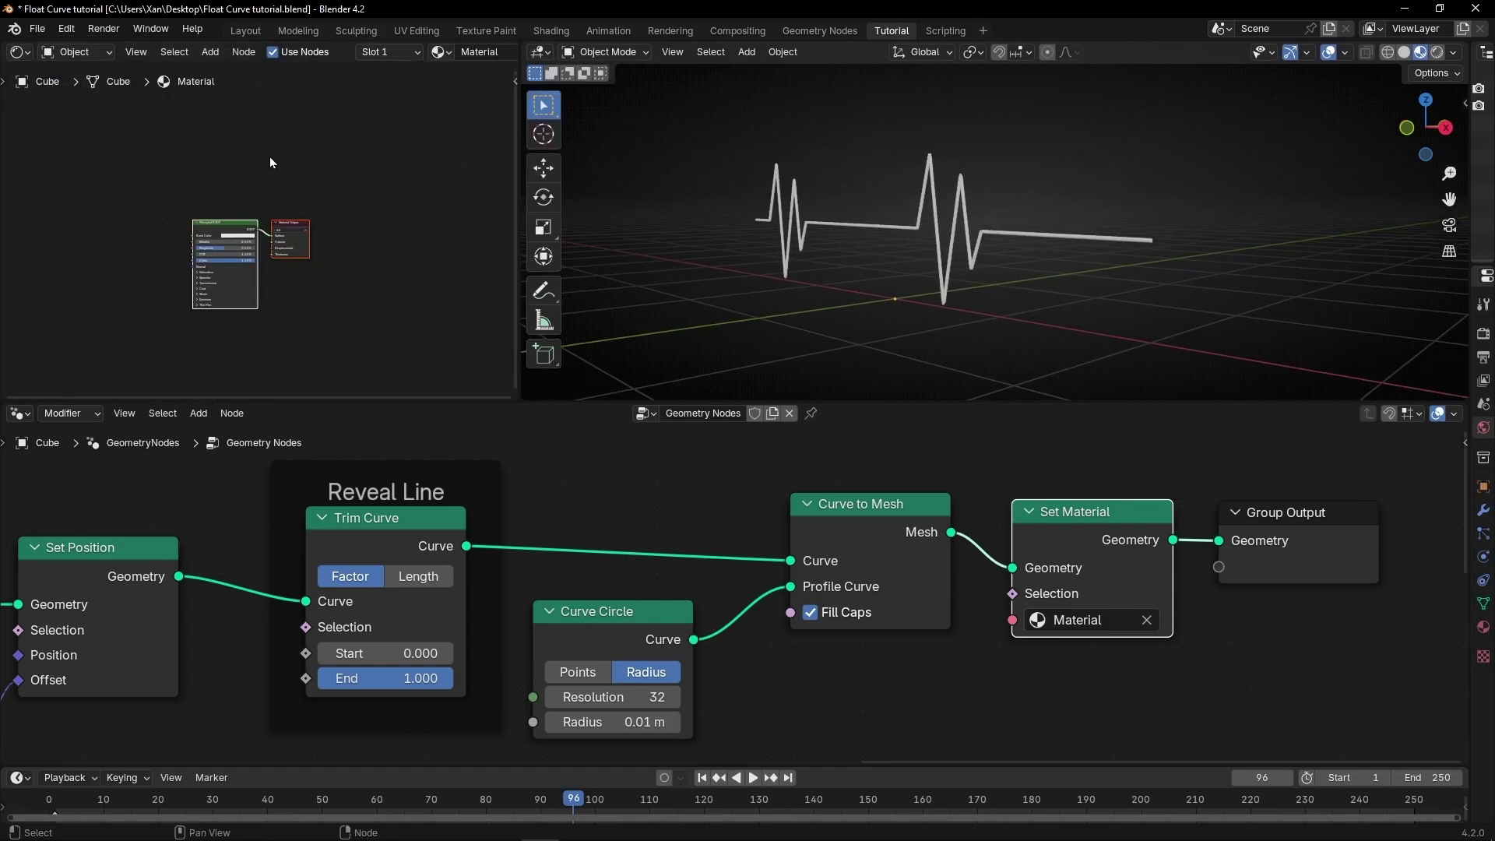
key(Home)
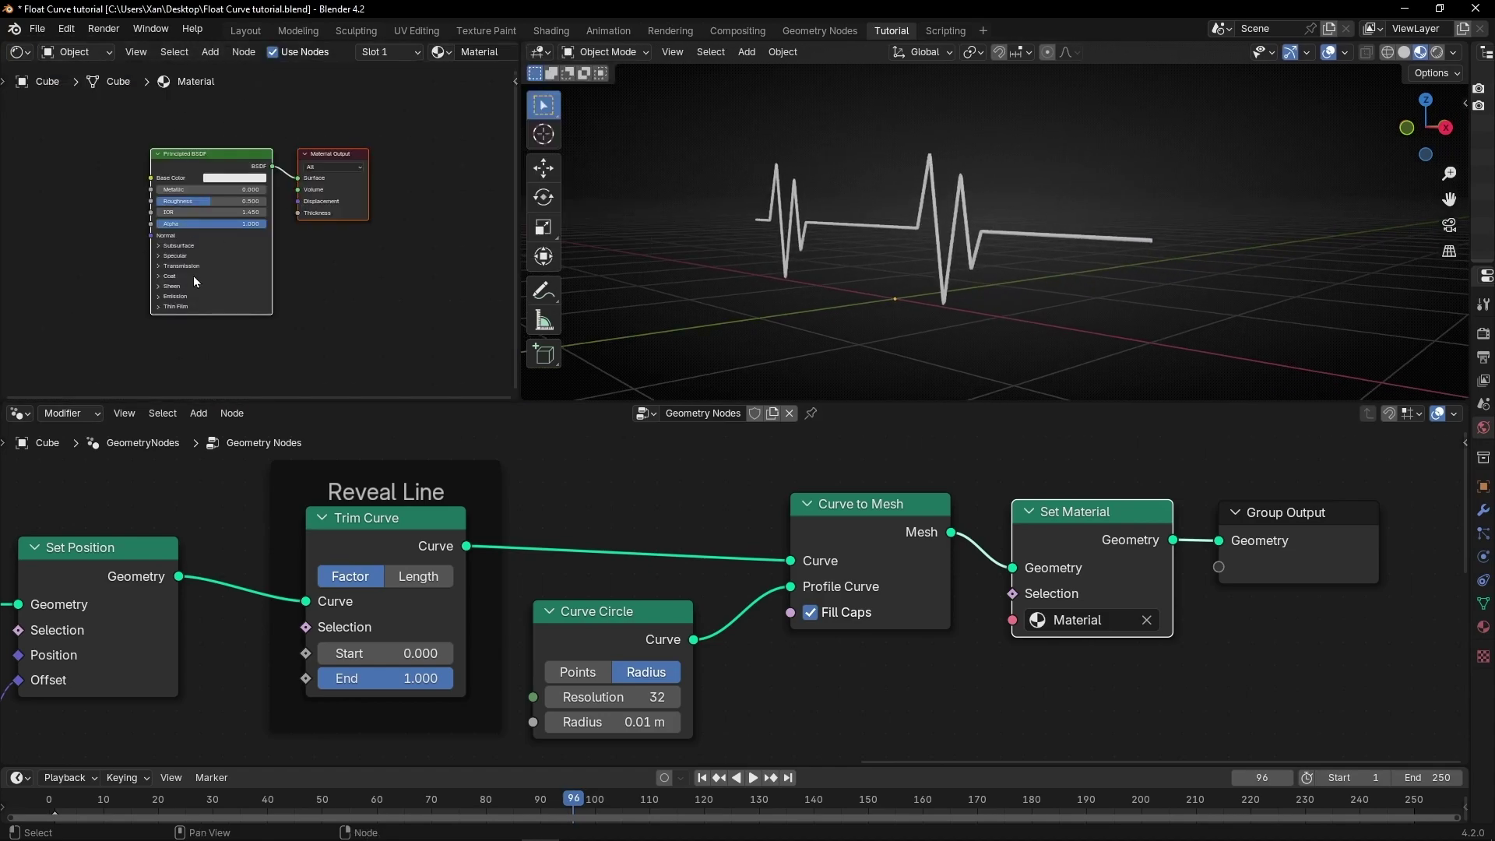
- Set the Principled BSDF's emission colour to bright green and its emission strength to 6.2
click(158, 296)
click(230, 312)
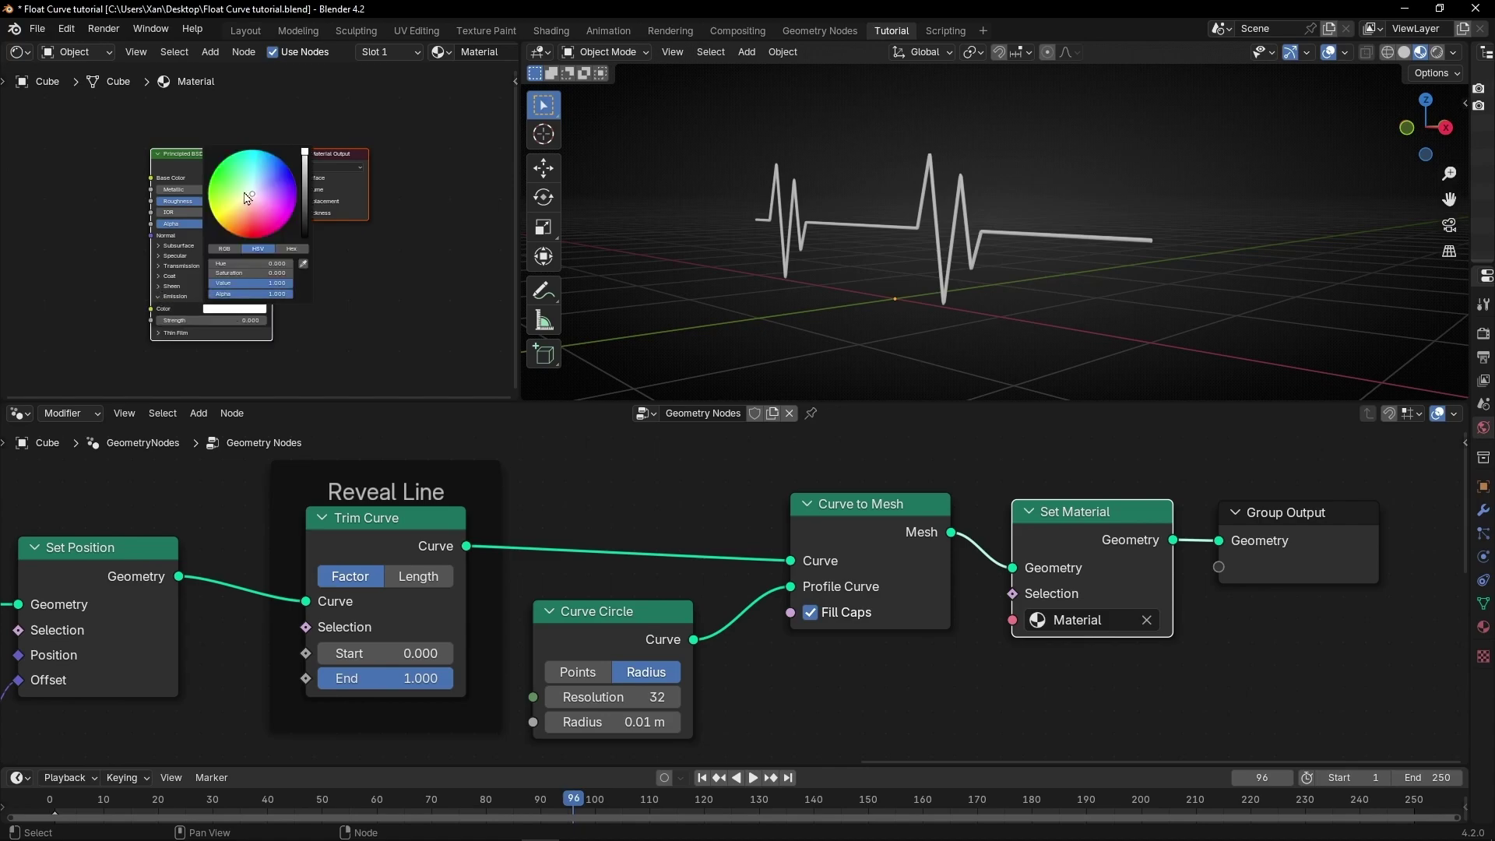
click(226, 165)
click(210, 320)
text(2.9)
key(Return)
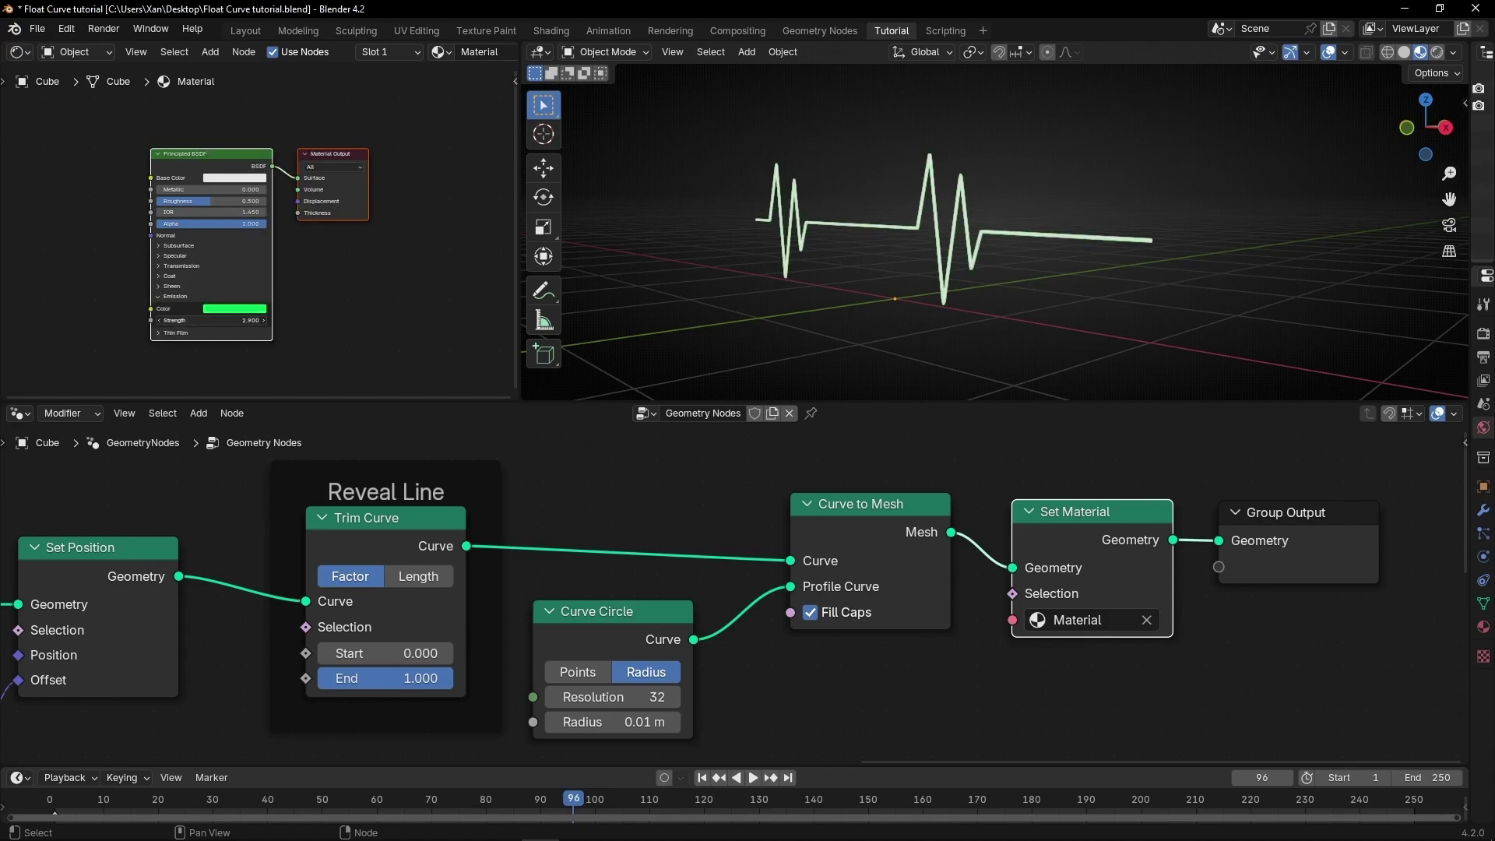
drag(226, 321, 257, 320)
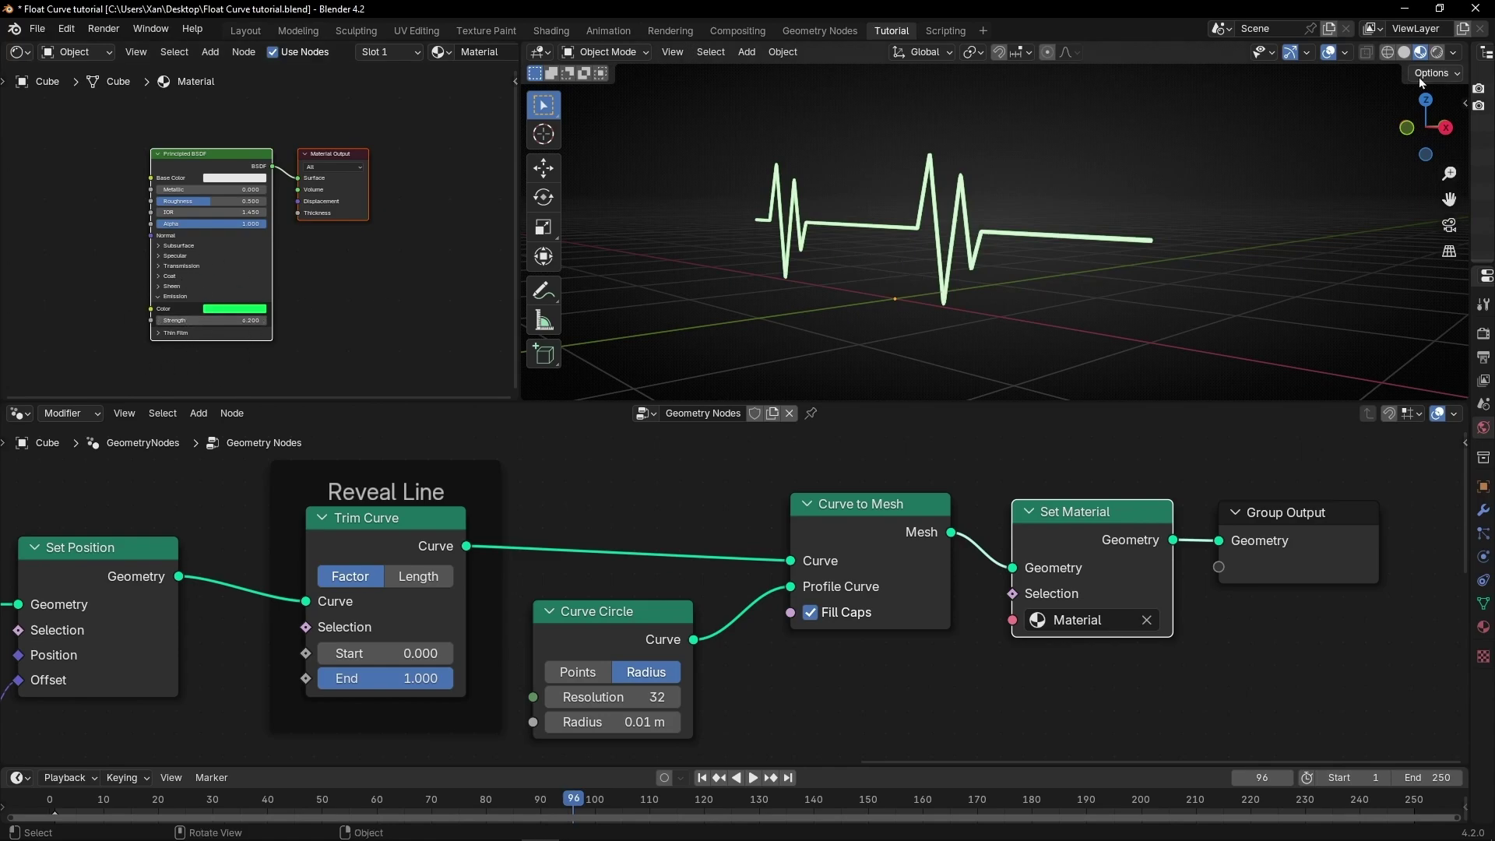
- Switch the viewport to Rendered shading and set its compositor option to Always
click(1436, 53)
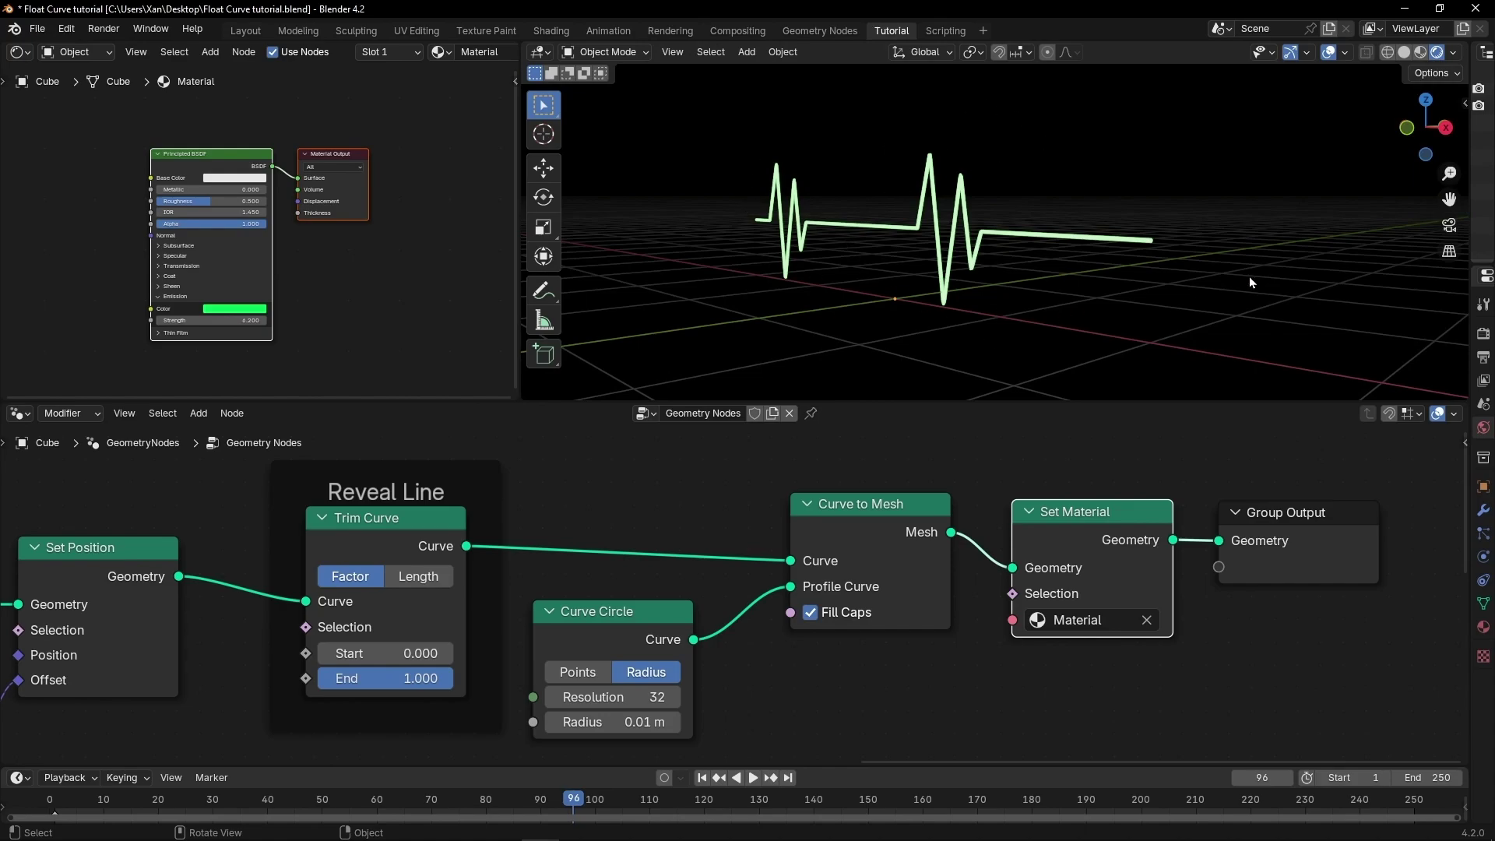
click(1453, 52)
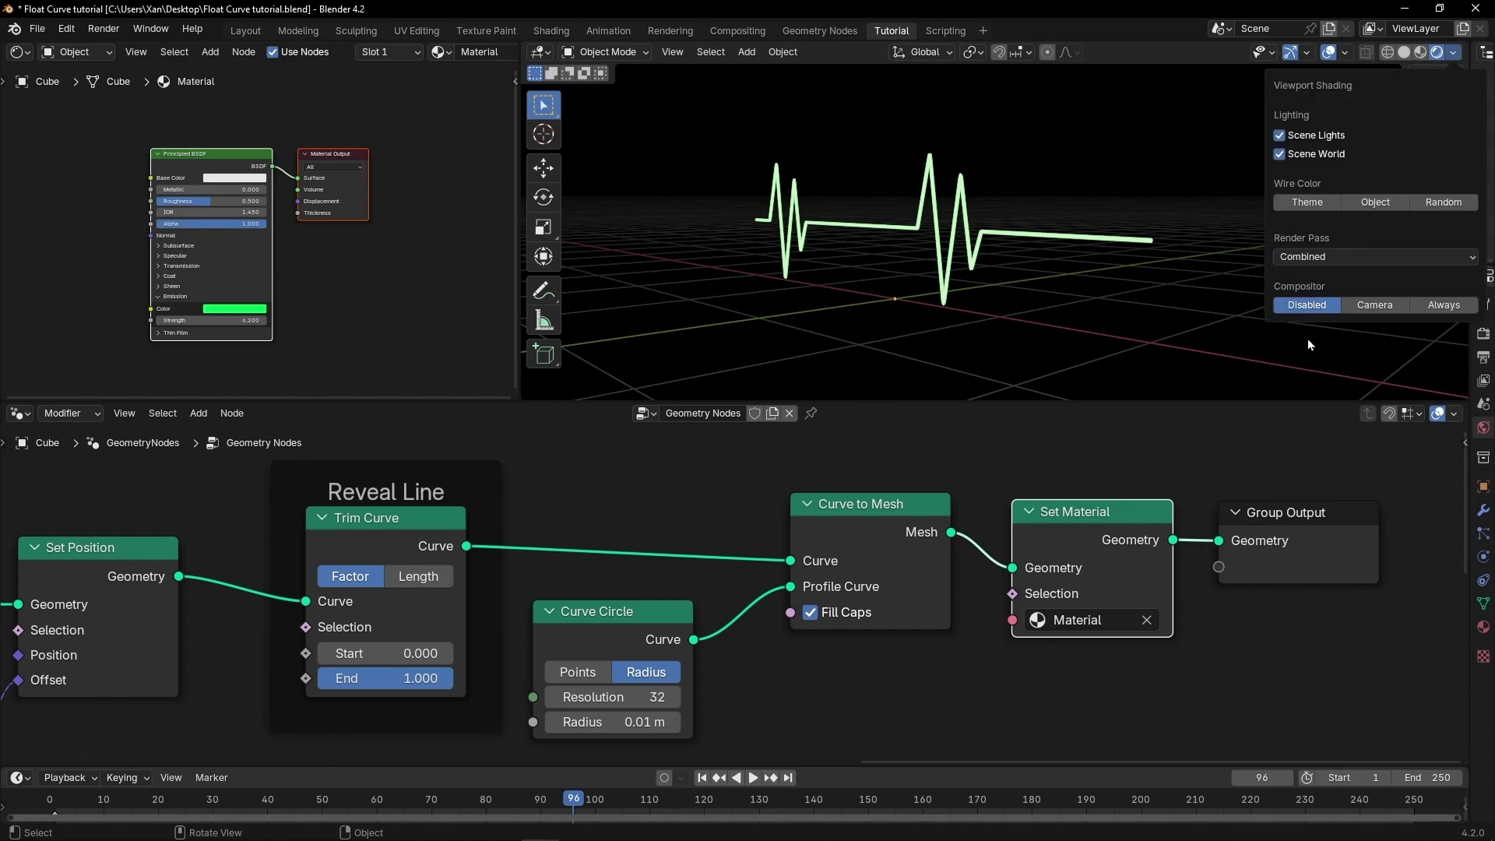
click(1449, 304)
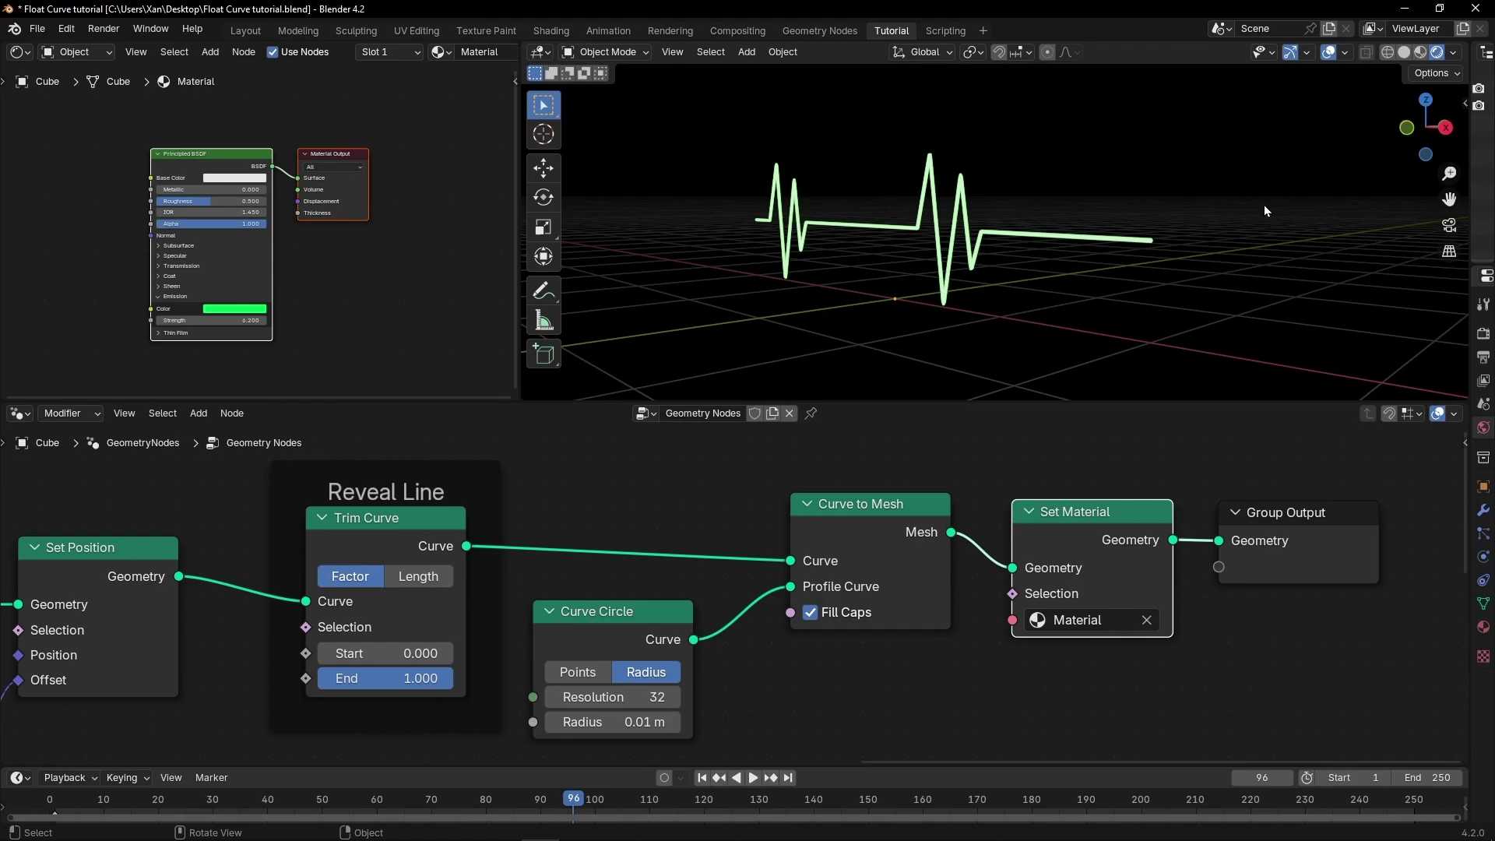
- Change the geometry node area to the Compositor and enable Use Nodes for the scene
click(28, 419)
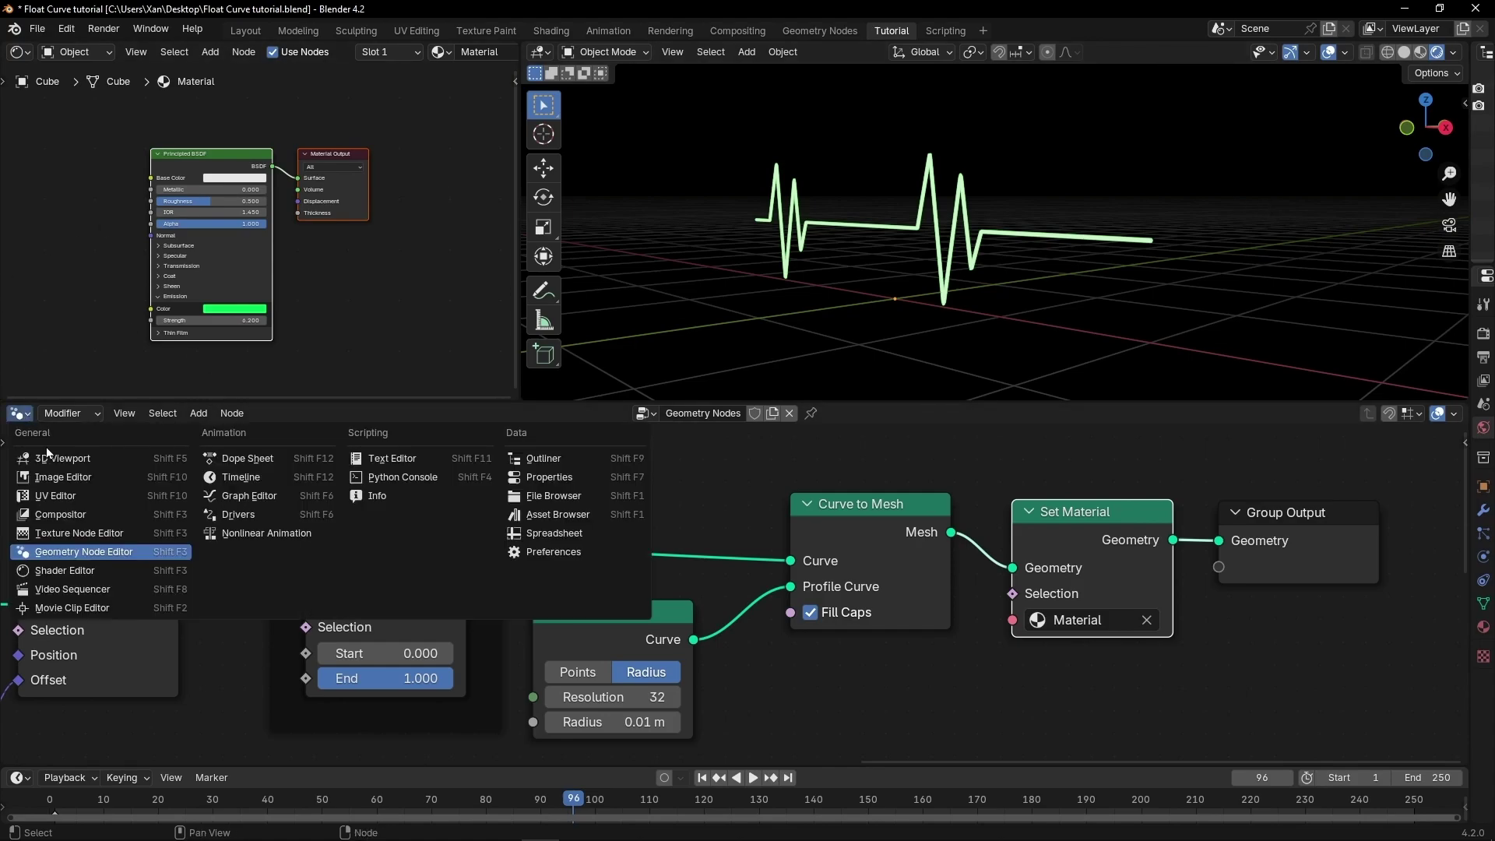
click(64, 510)
click(190, 414)
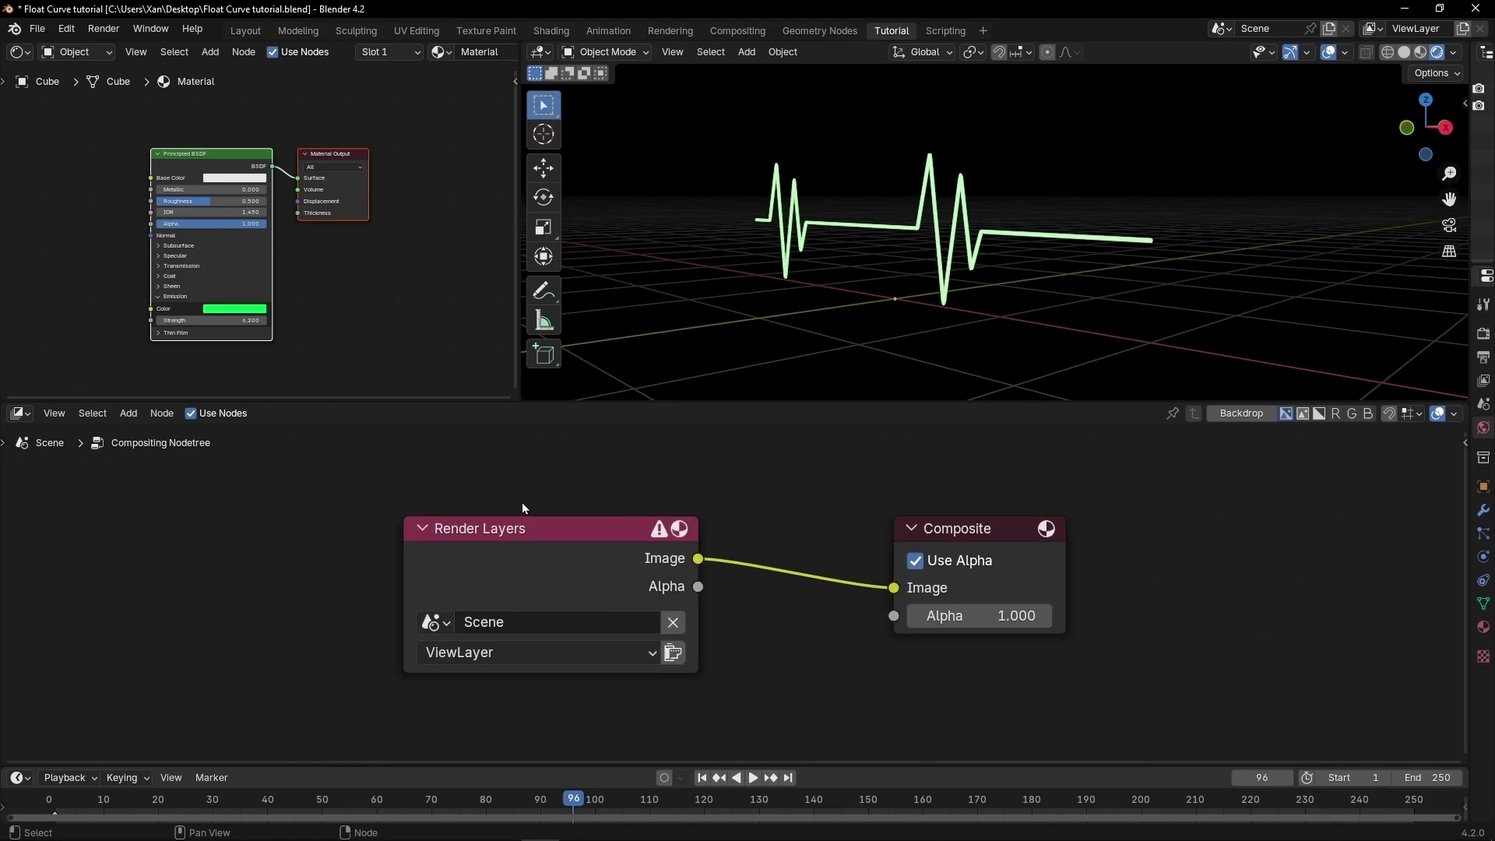
- Insert a Glare node between the Render Layers and Composite nodes, making room by moving Render Layers away
drag(472, 547, 231, 547)
key(shift+a)
text(glare)
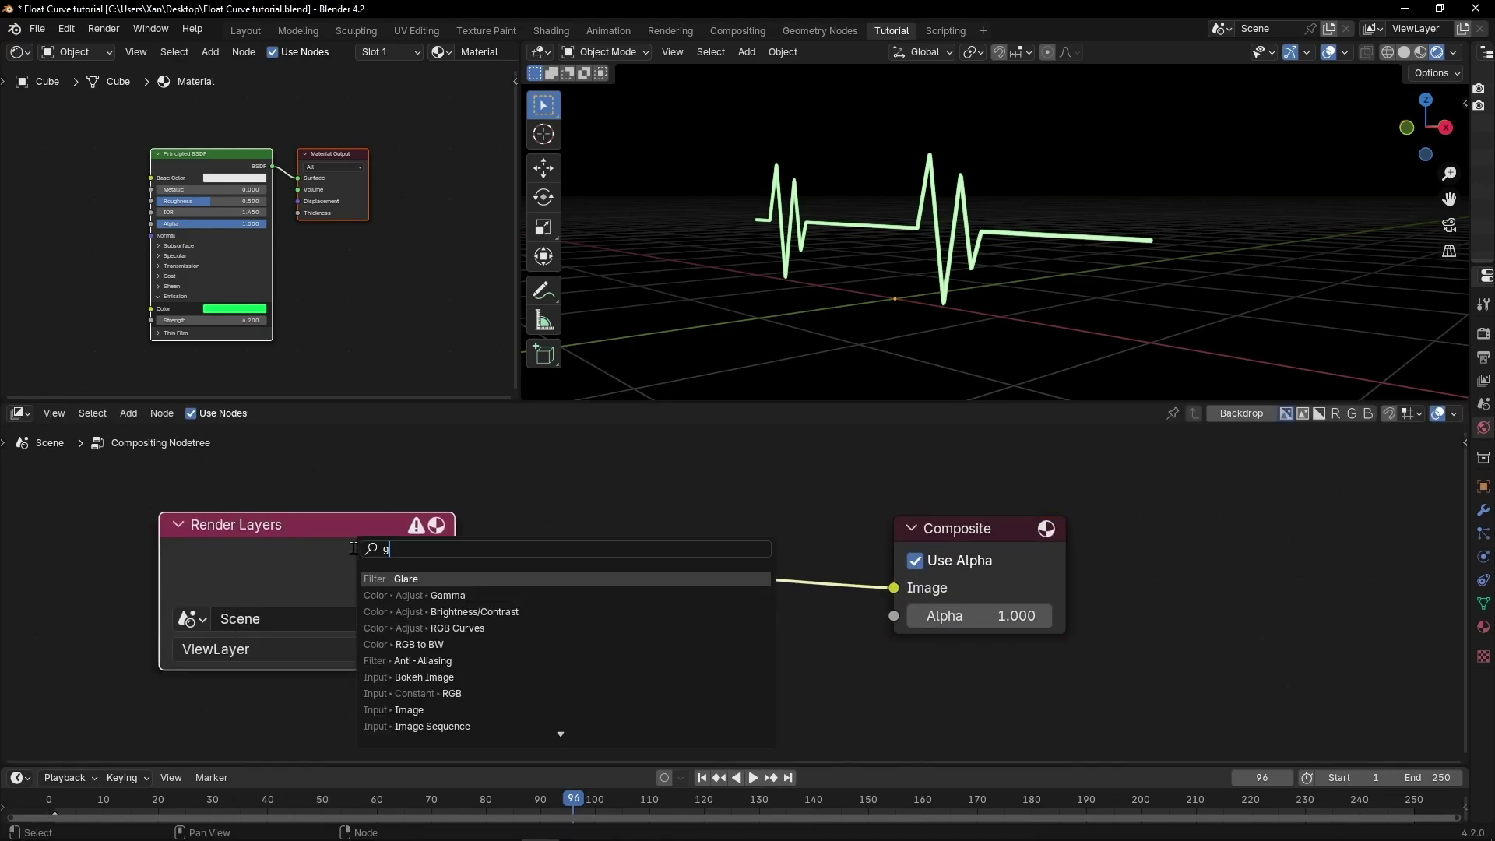
key(Return)
click(589, 466)
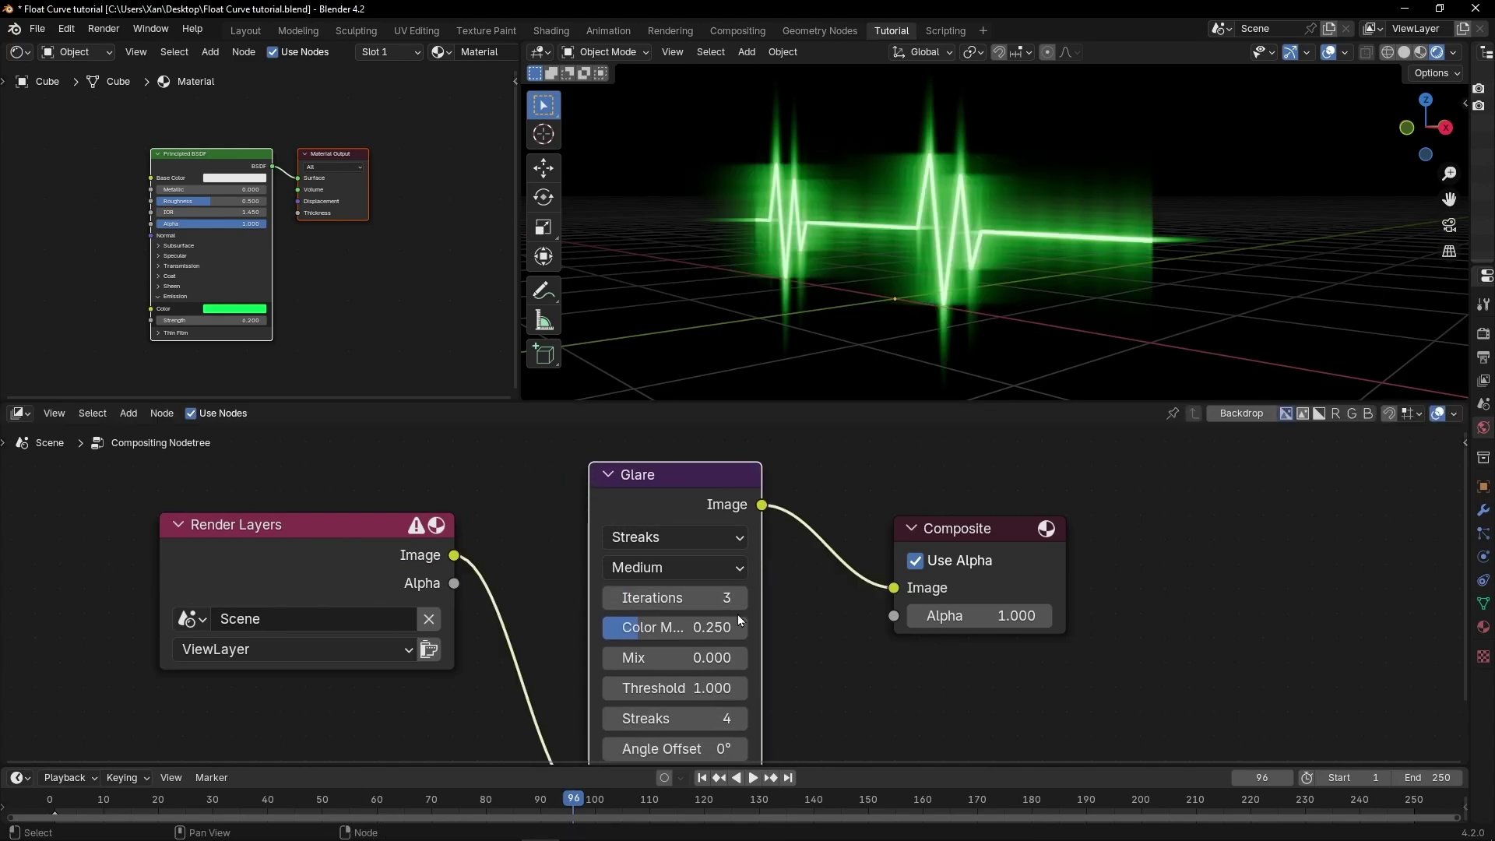
- Try the Bloom glare type and settle on Fog Glow for the Glare node
click(682, 544)
click(675, 599)
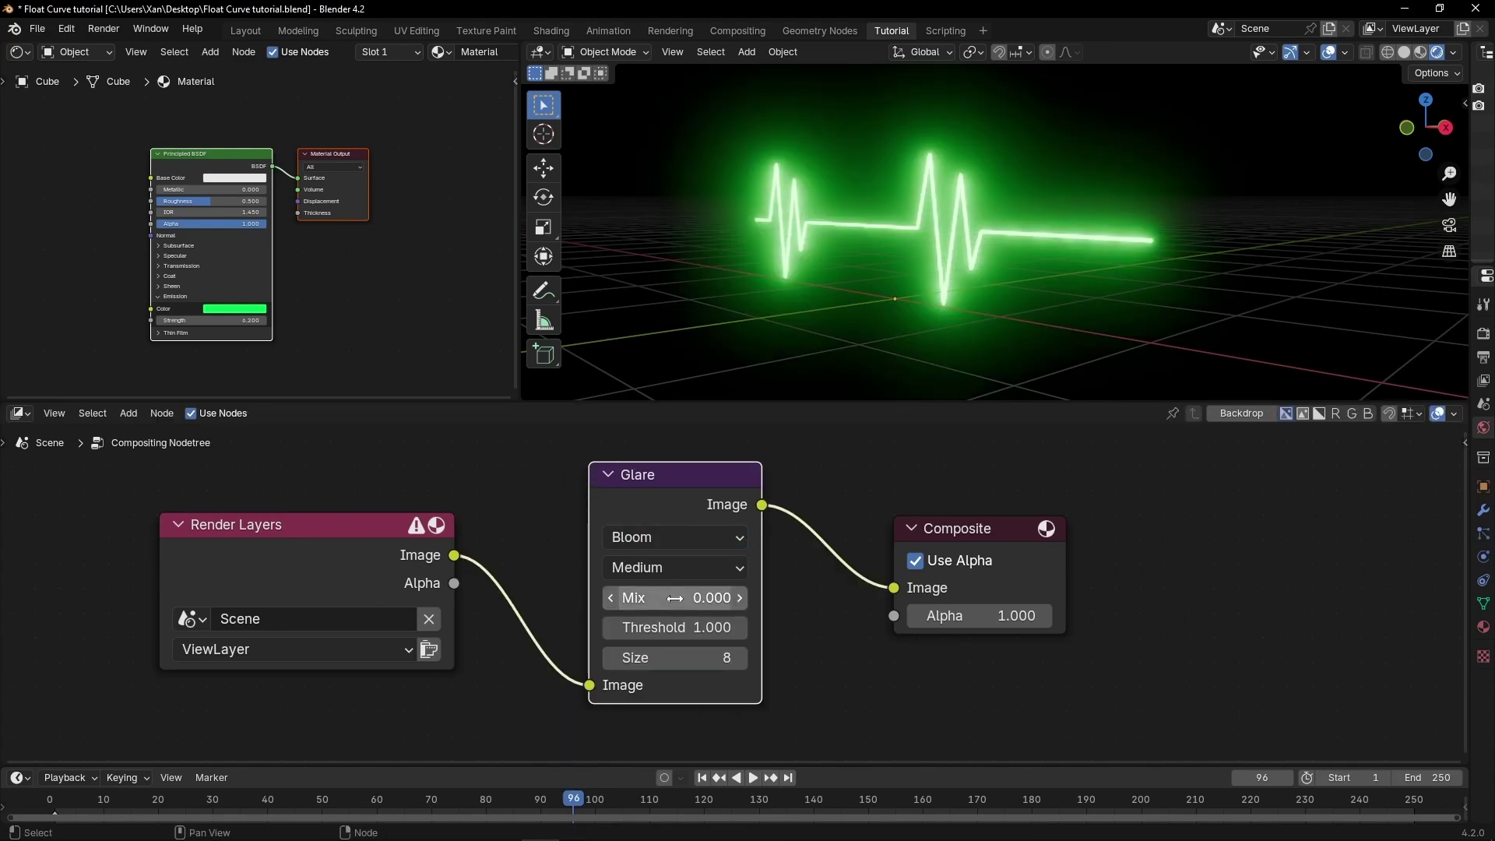
click(707, 542)
click(662, 674)
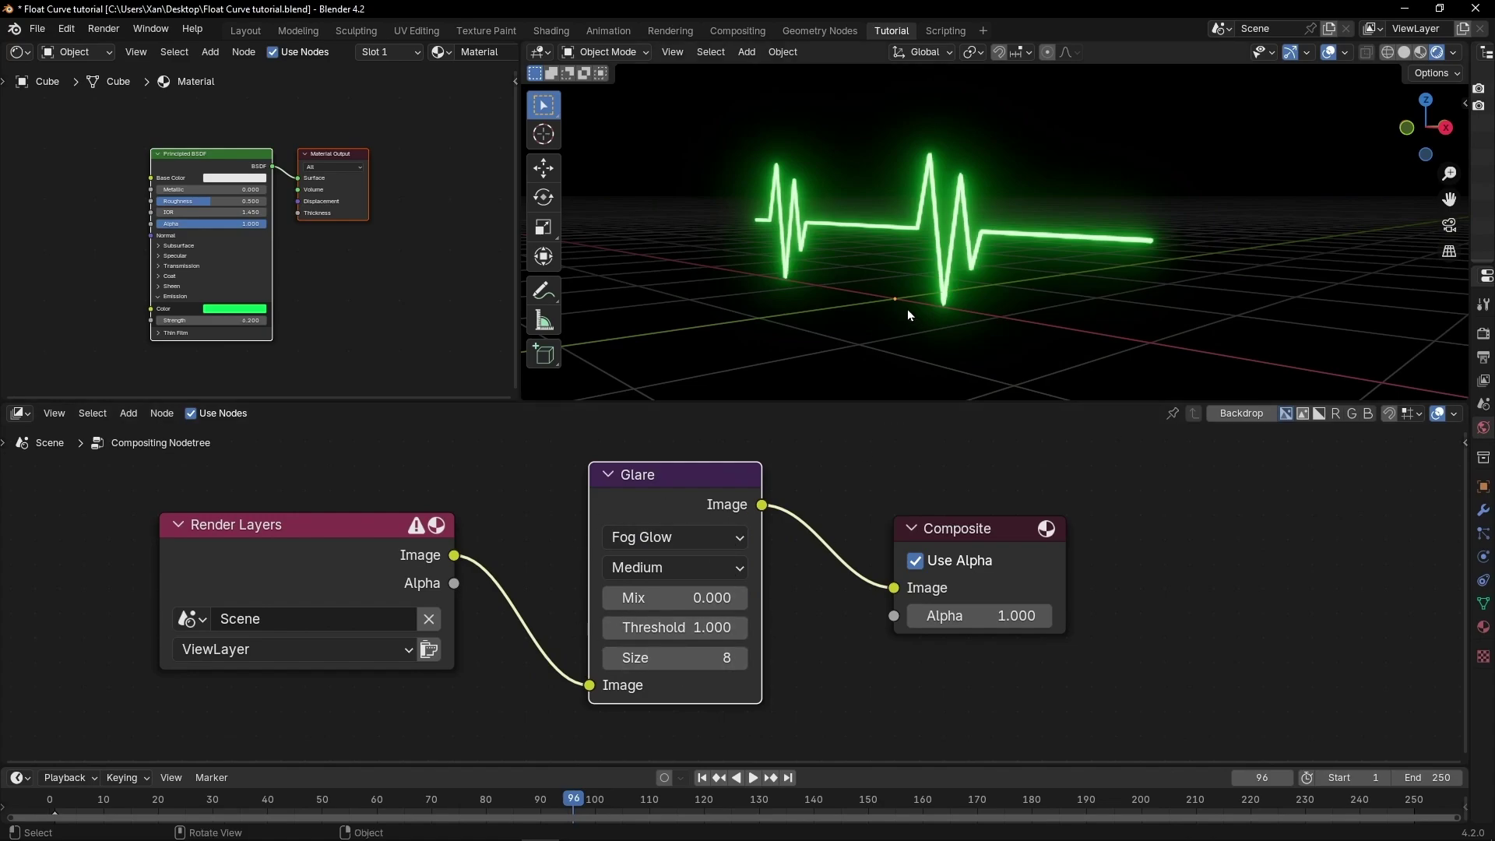
- Play the animation and orbit the view slightly to examine the glowing heartbeat line, and stop playback
key(space)
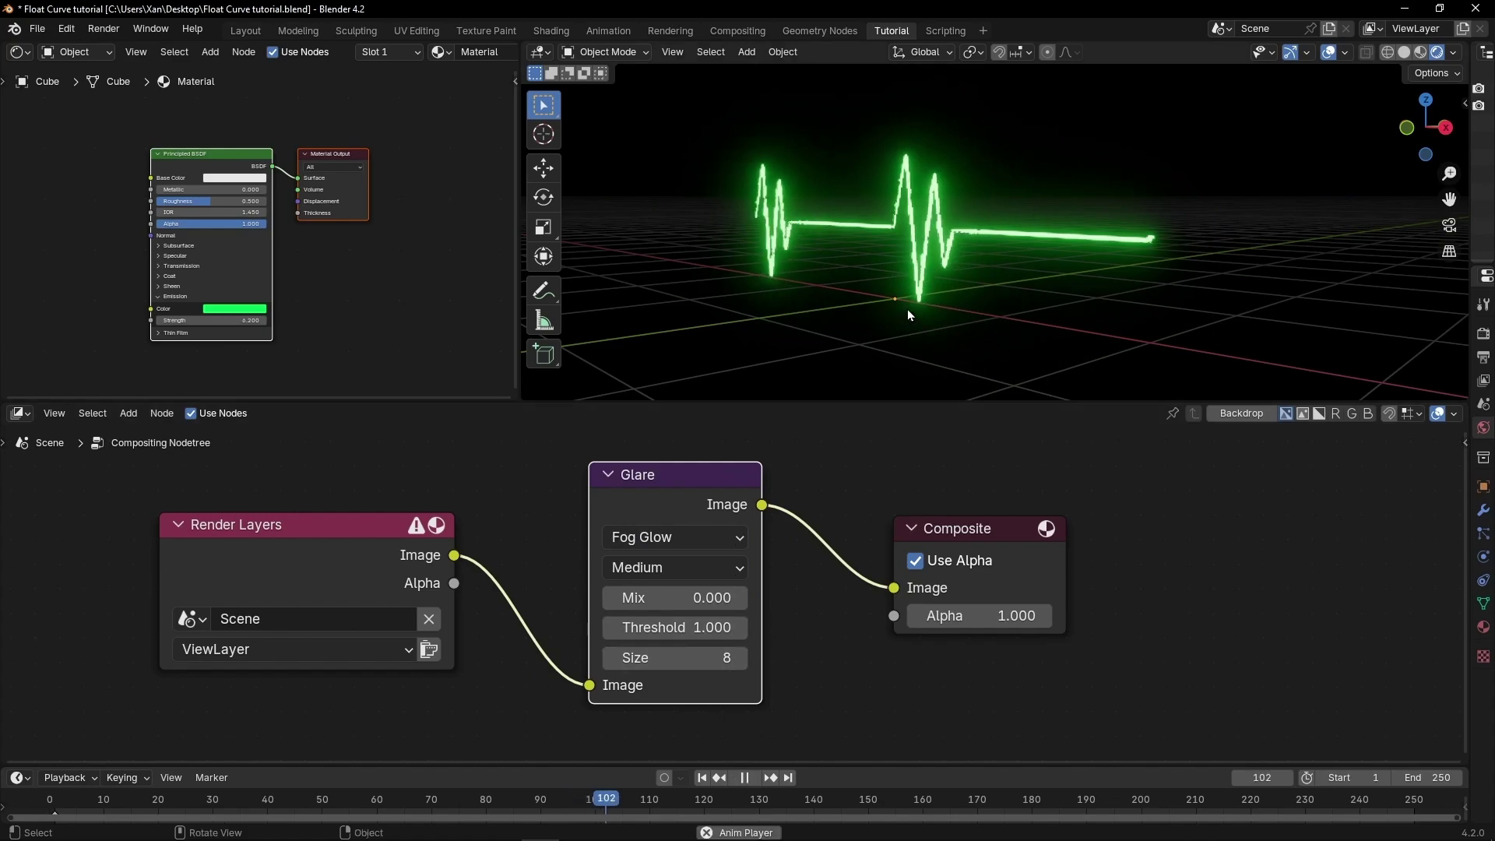
mouse_move(1226, 291)
middle_down()
mouse_move(1060, 277)
mouse_move(1264, 279)
mouse_move(1235, 278)
middle_up()
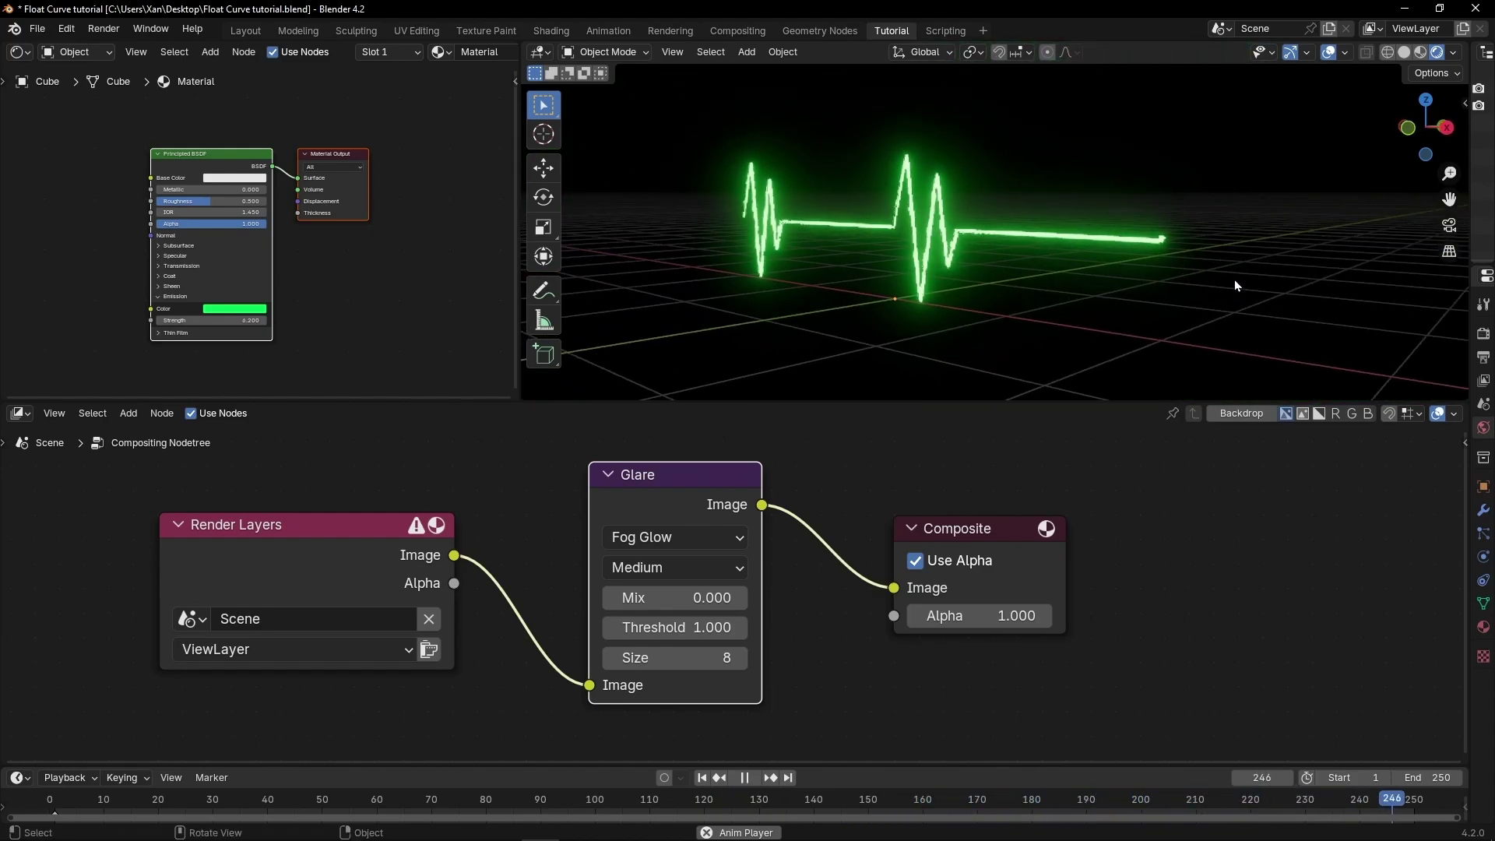
key(space)
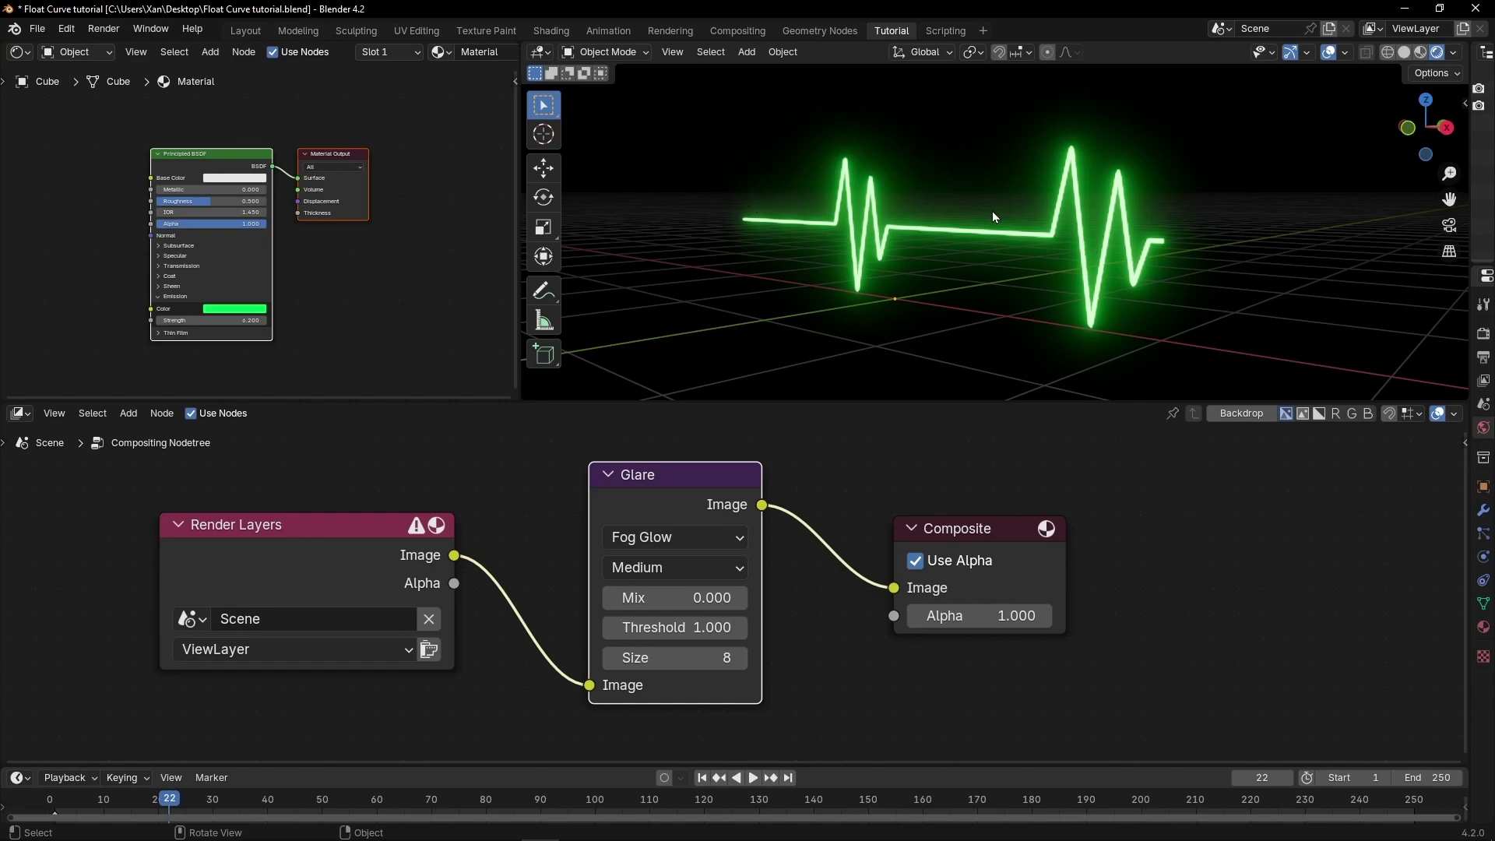
- Return the Compositor area to the Geometry Node Editor and shift the nodes from Trim Curve to Group Output away from Set Position
click(31, 414)
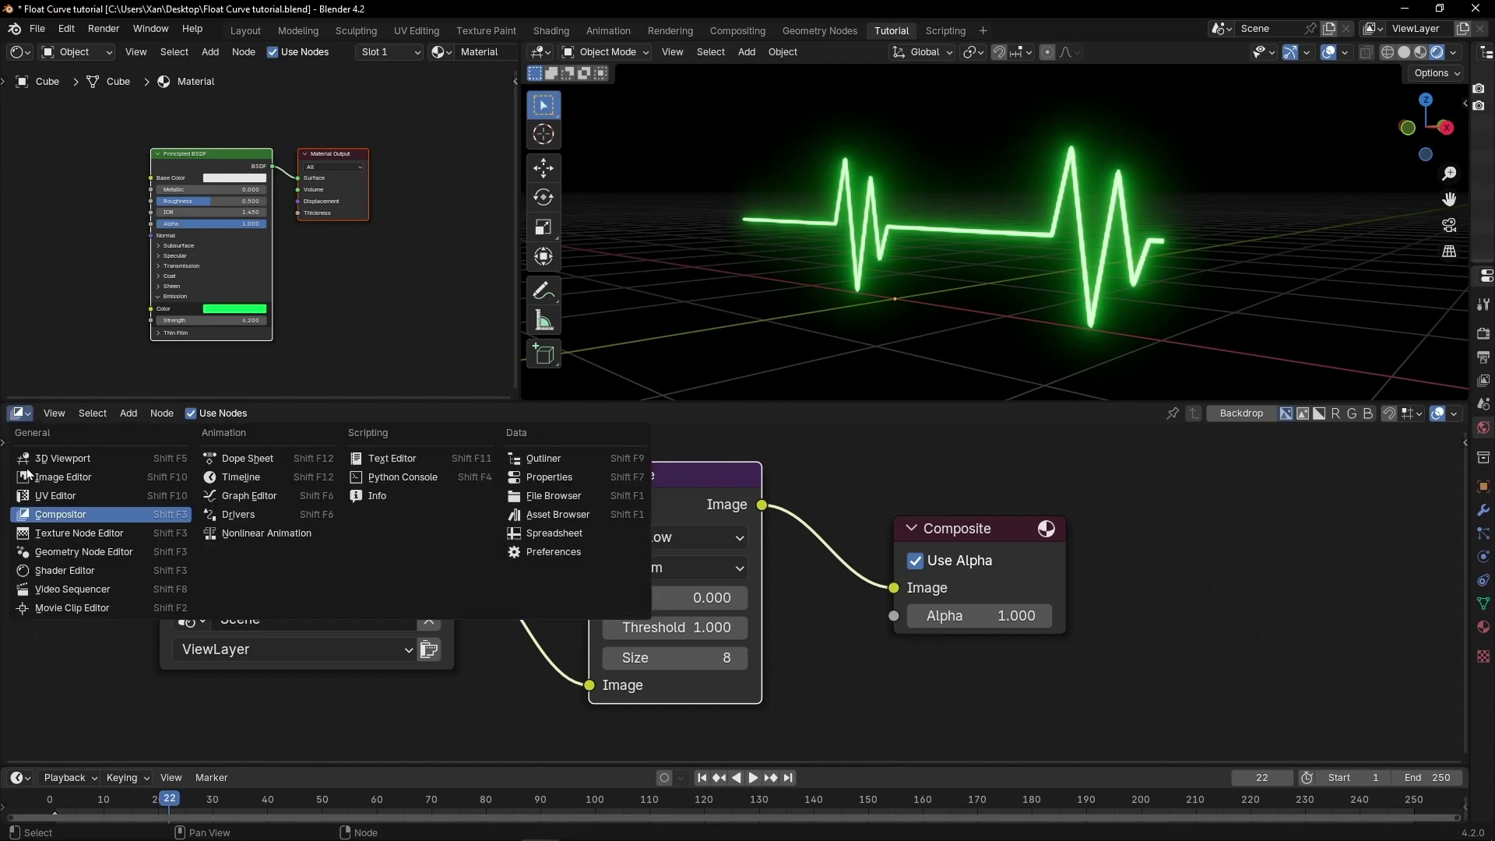
click(67, 553)
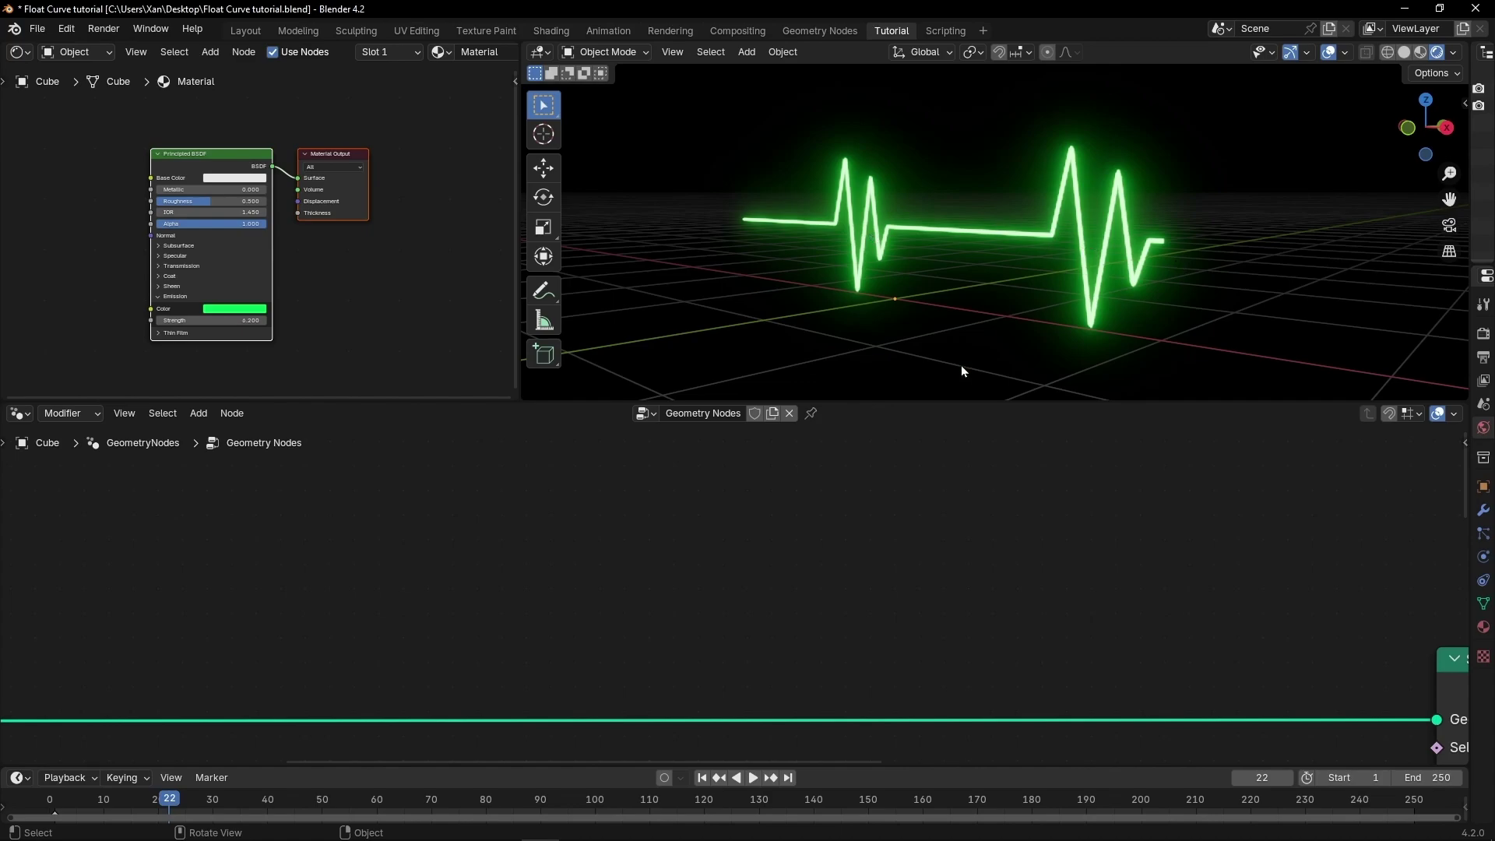
key(Home)
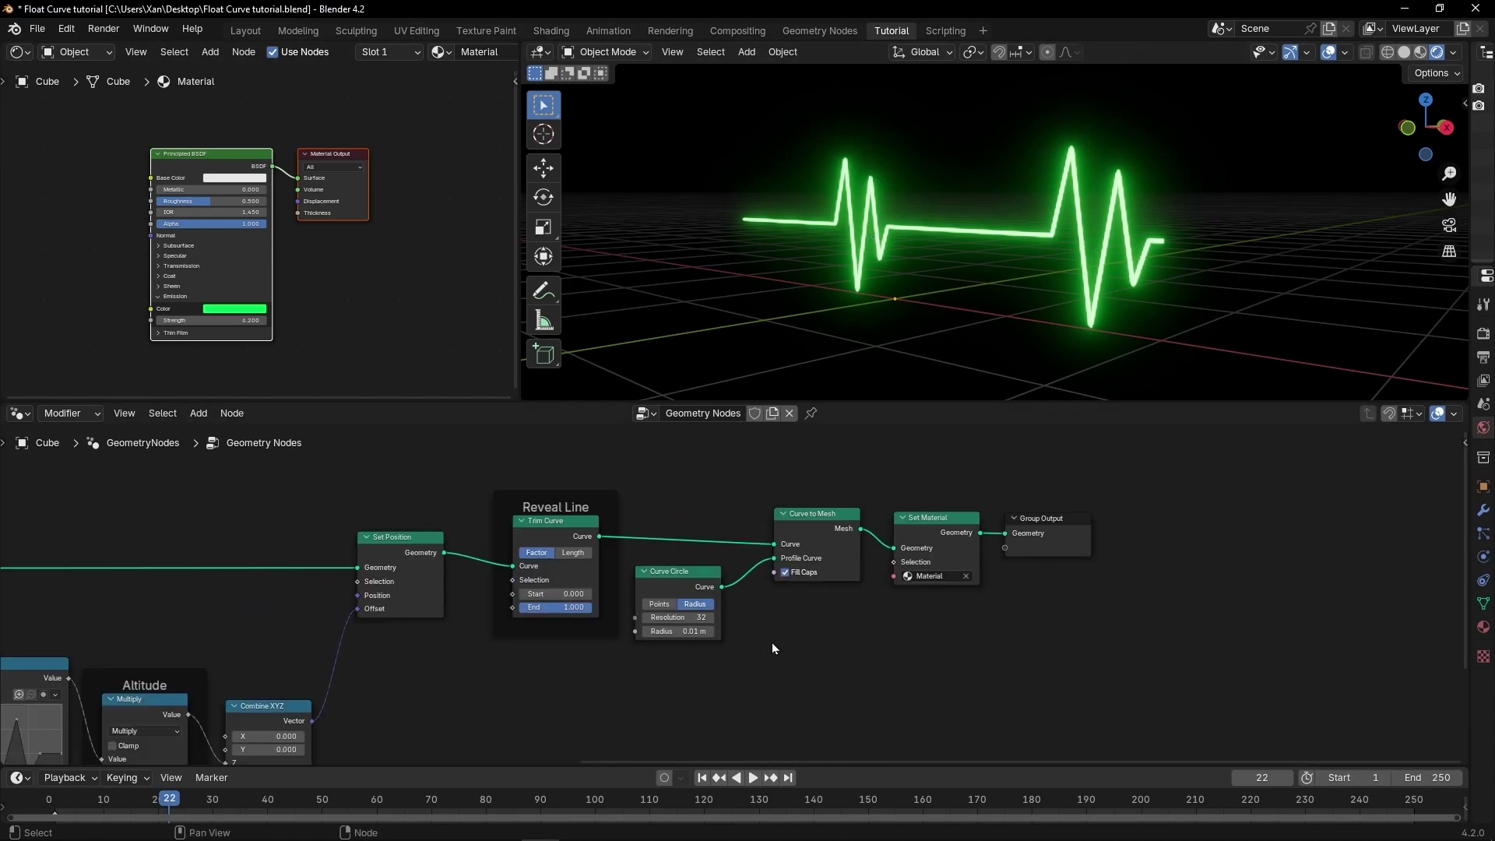
drag(502, 461, 1115, 653)
key(g)
click(977, 634)
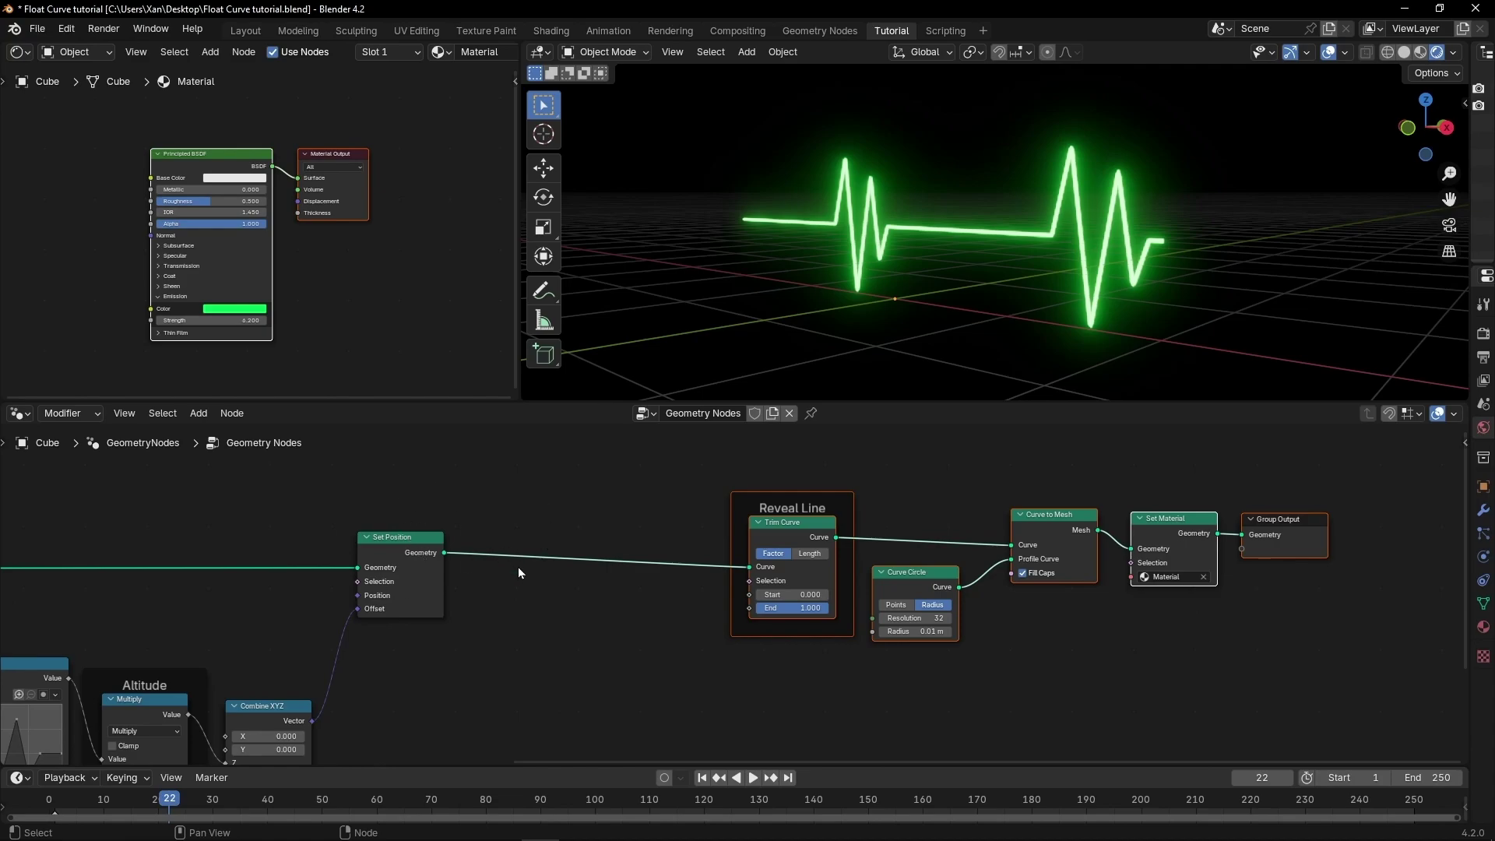
- Insert a Store Named Attribute node between the Set Position and Trim Curve nodes
key(shift+a)
mouse_move(528, 605)
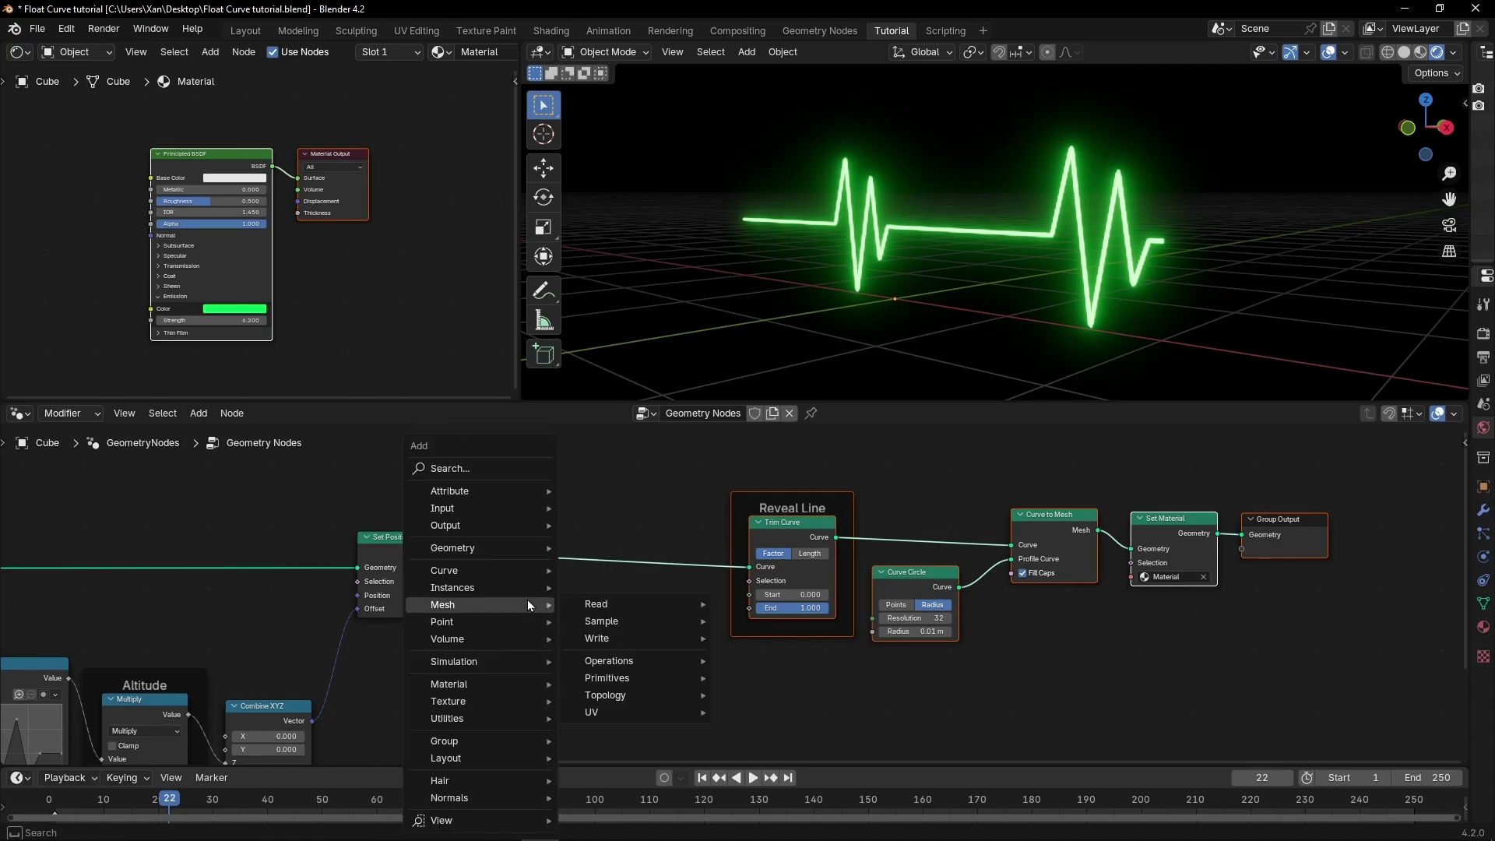
text(store)
key(Return)
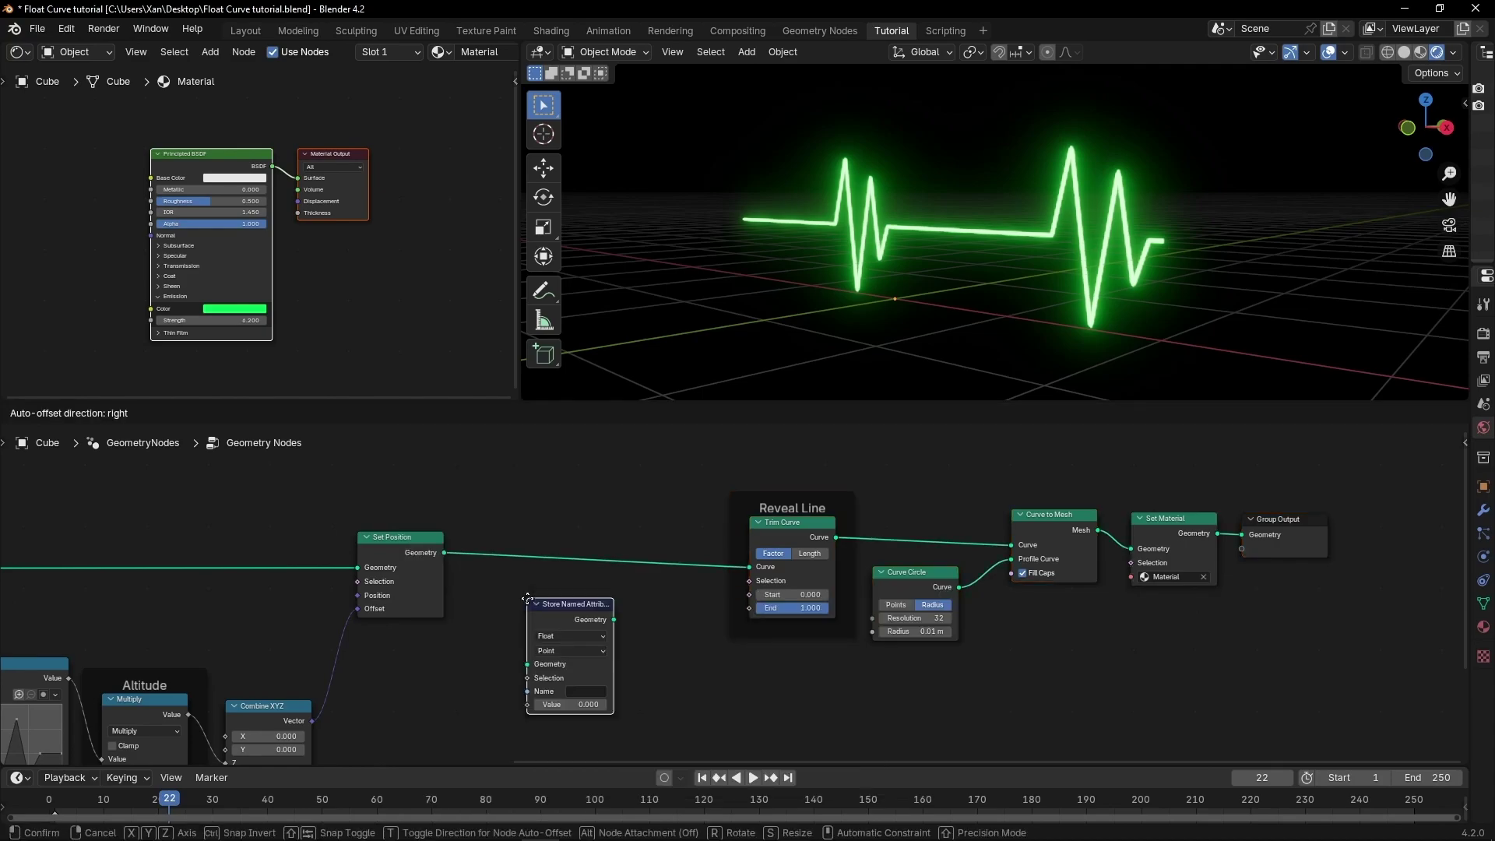
click(563, 526)
scroll(507, 643, up, 3)
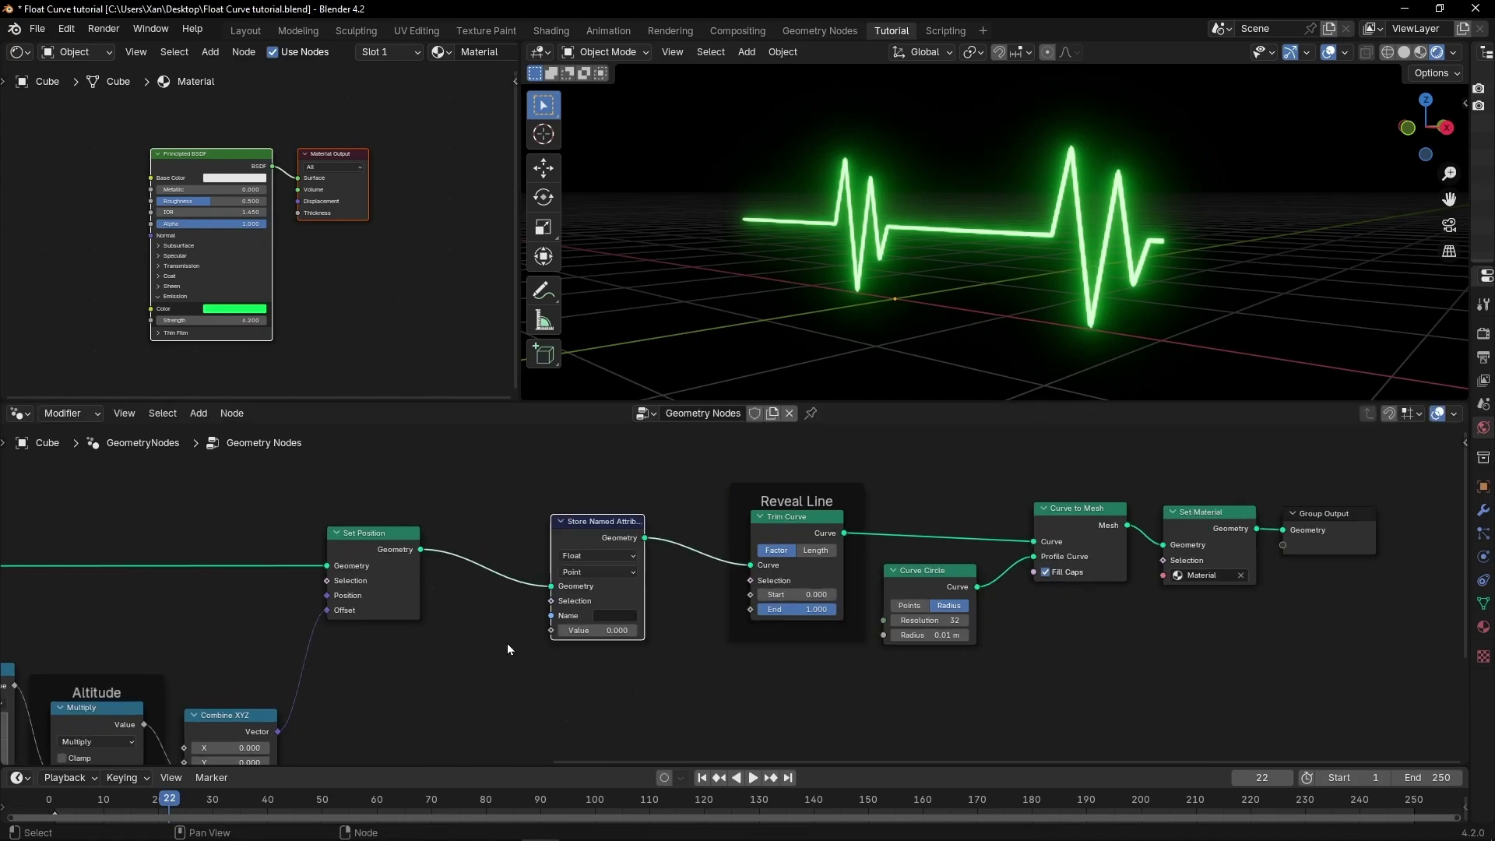
- Connect the Factor output of a new Spline Parameter node to the Store Named Attribute node's Value input
middle_drag(480, 642, 592, 603)
drag(648, 598, 560, 609)
text(spline para)
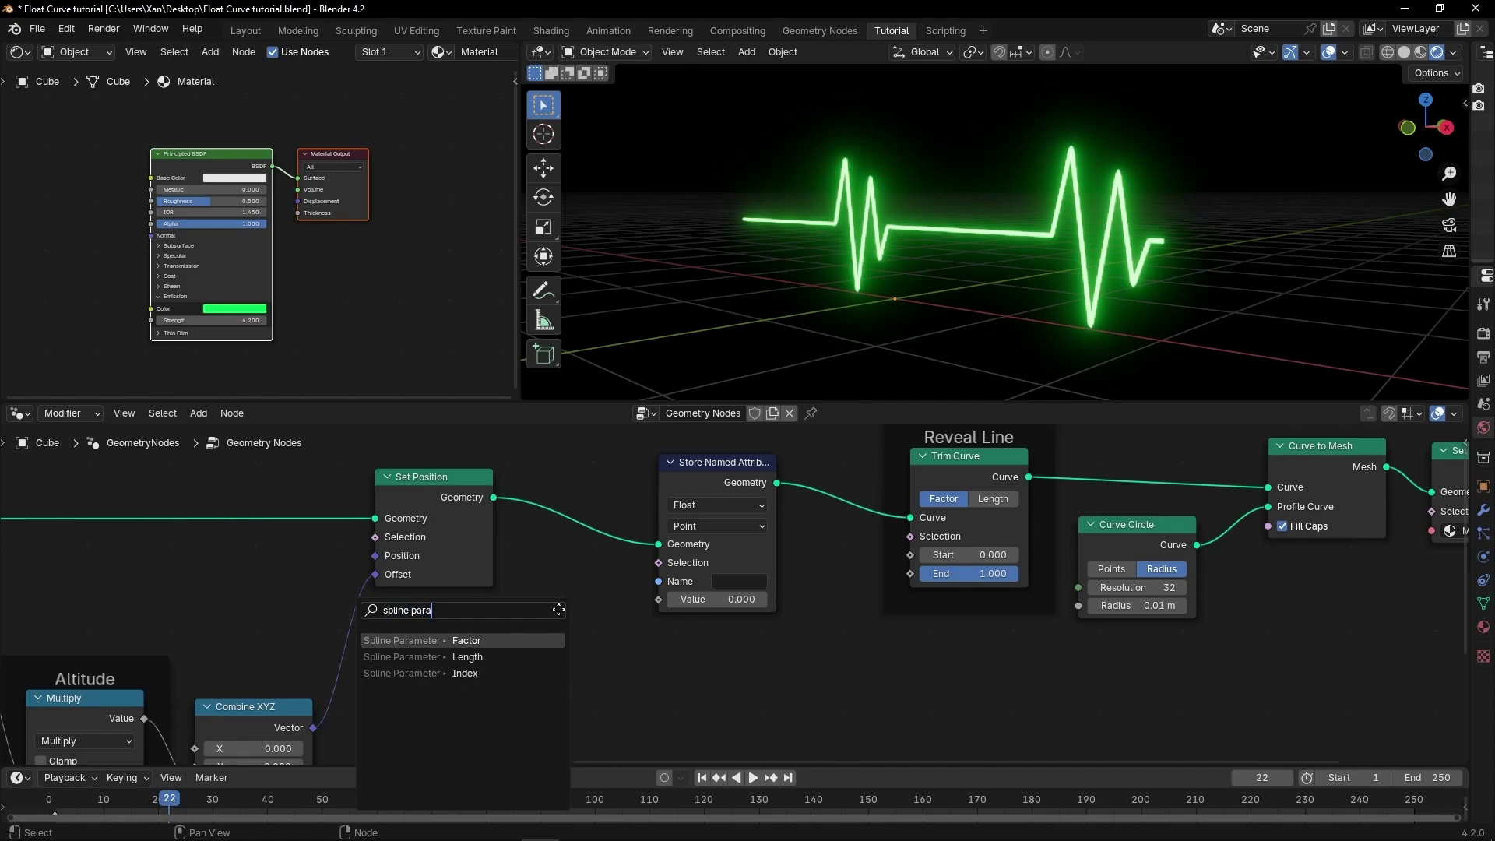
key(Return)
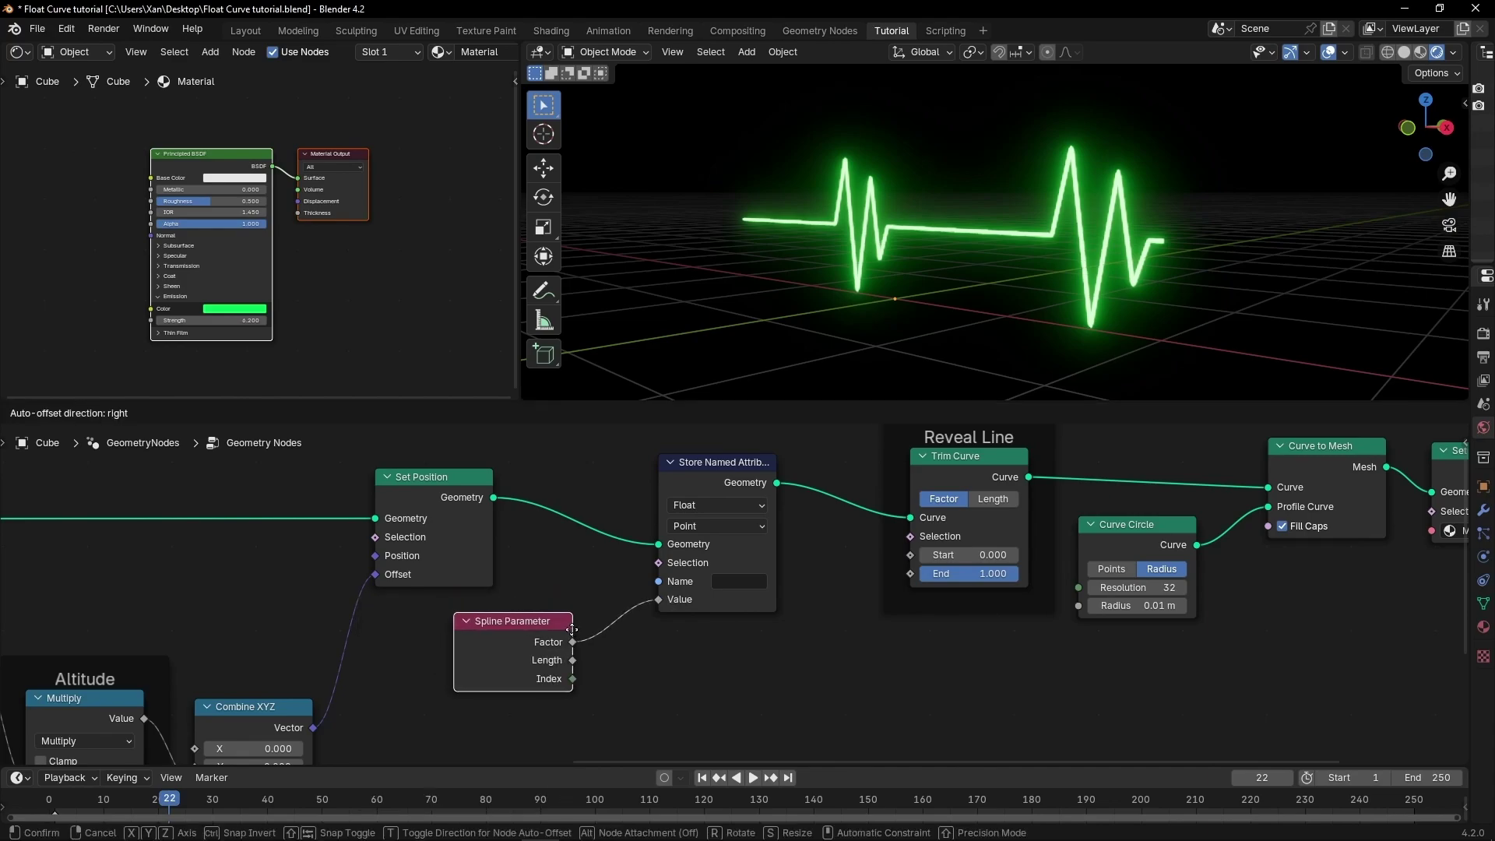
click(573, 630)
- Mark both ends of the heartbeat line with annotation strokes in the viewport and erase them
click(552, 299)
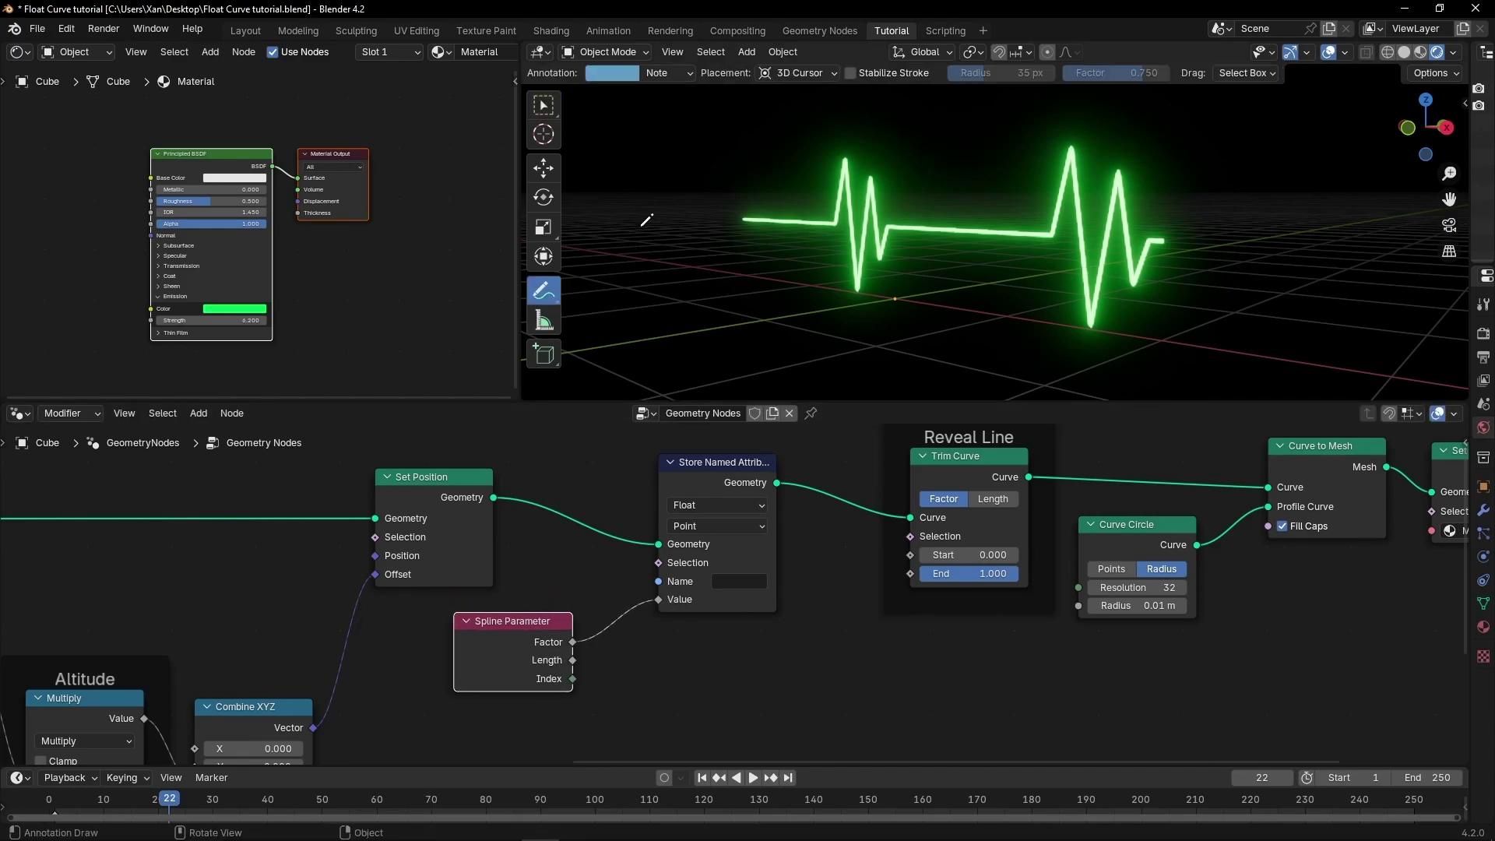
mouse_move(729, 203)
mouse_down()
mouse_move(709, 232)
mouse_move(722, 207)
mouse_up()
mouse_move(1178, 237)
mouse_down()
mouse_move(1219, 179)
mouse_move(1210, 257)
mouse_up()
mouse_move(1009, 286)
ctrl+mouse_down()
mouse_move(942, 283)
mouse_move(945, 301)
mouse_move(705, 218)
ctrl+mouse_up()
- Name the attribute in the Store Named Attribute node "factor"
click(723, 580)
text(factor)
key(Return)
- Add an Attribute node to the material in the Shader Editor and connect its Color output to the Principled BSDF's emission colour
key(ctrl+space)
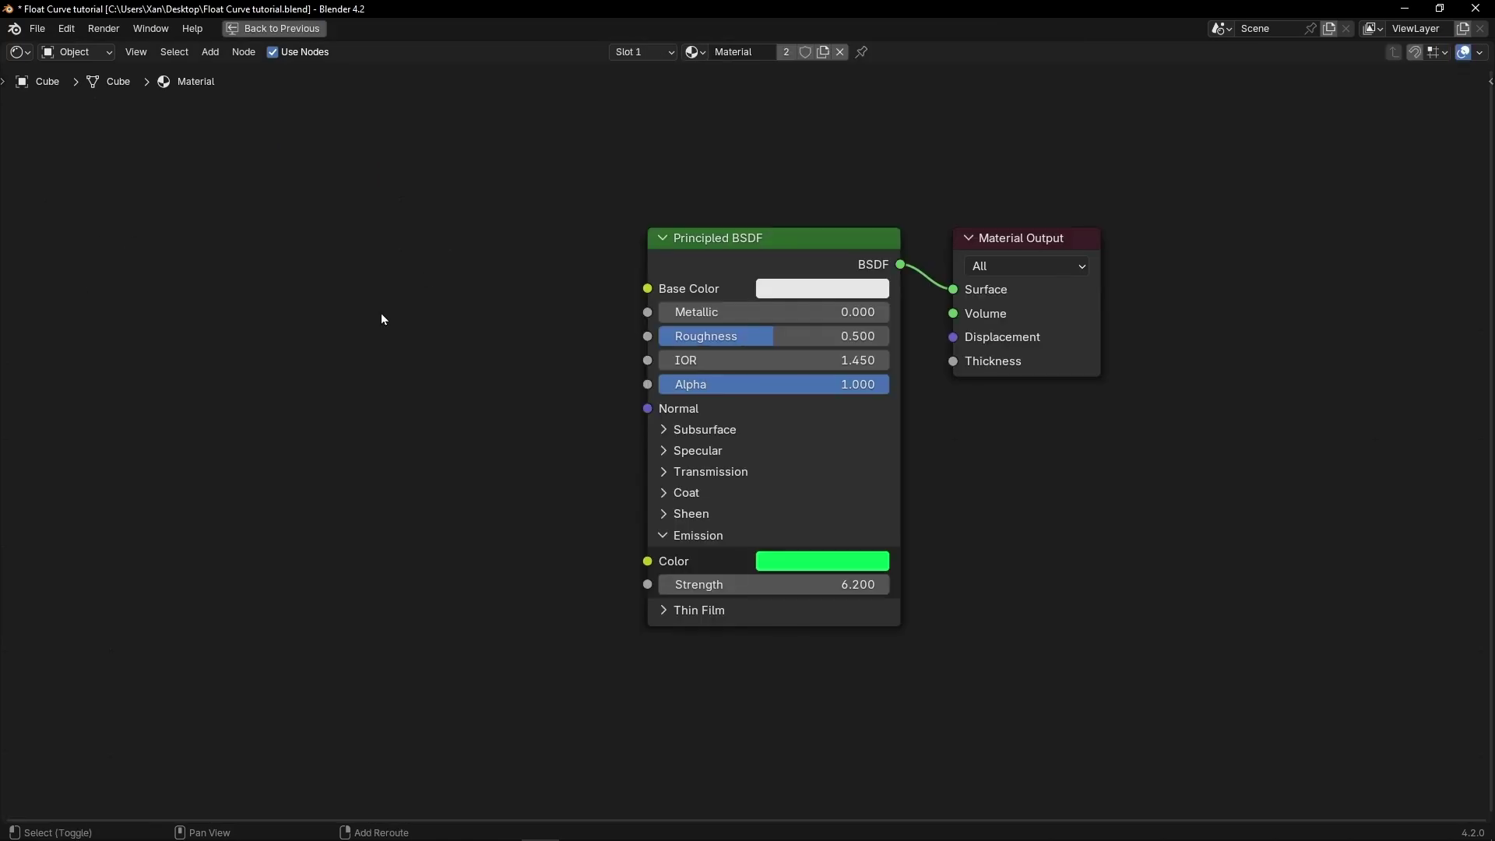
key(shift+a)
text(attrib)
key(Return)
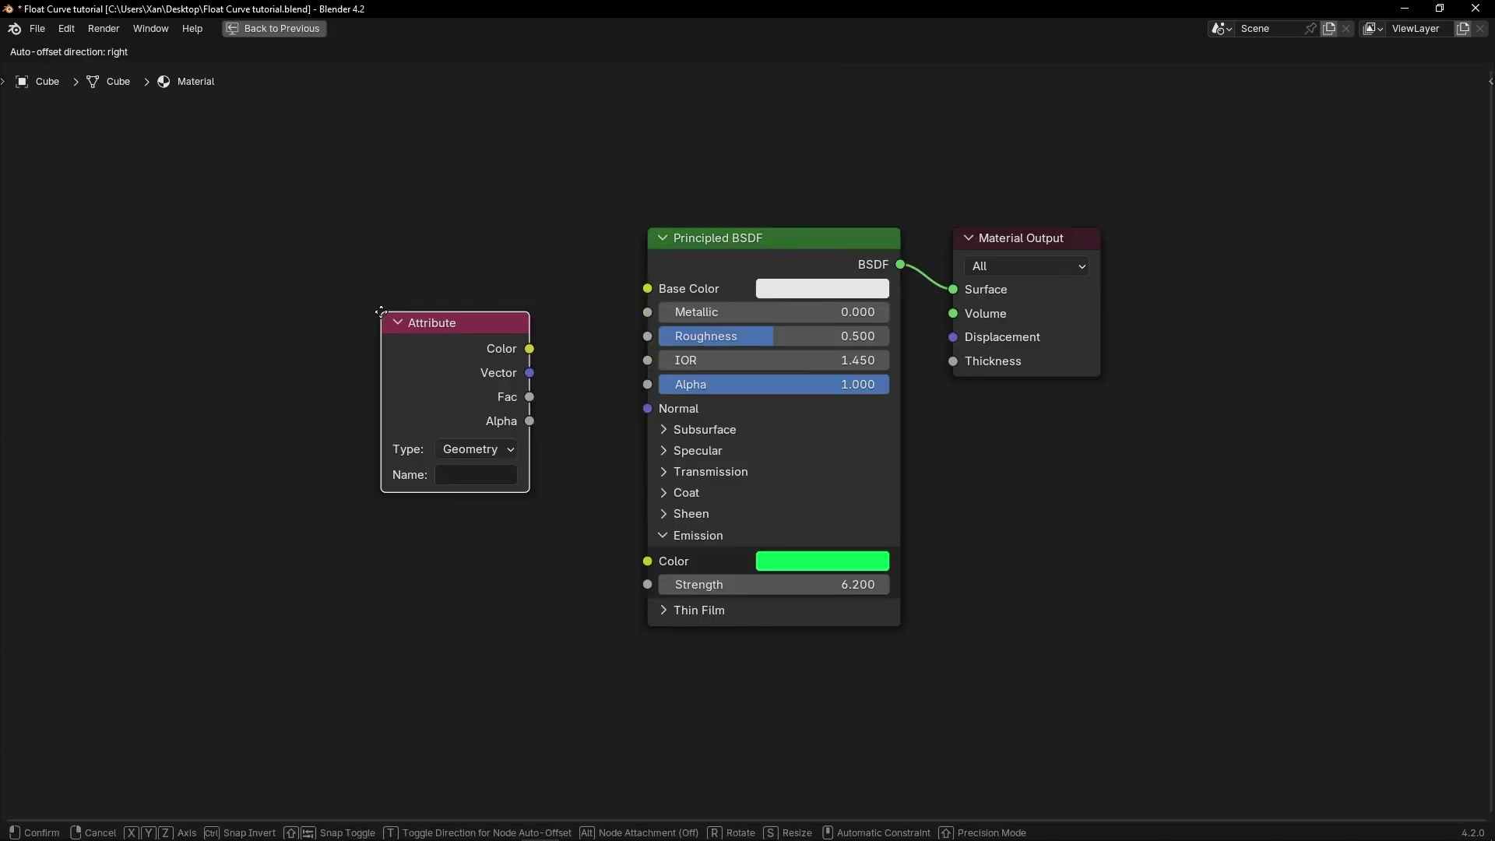
click(283, 250)
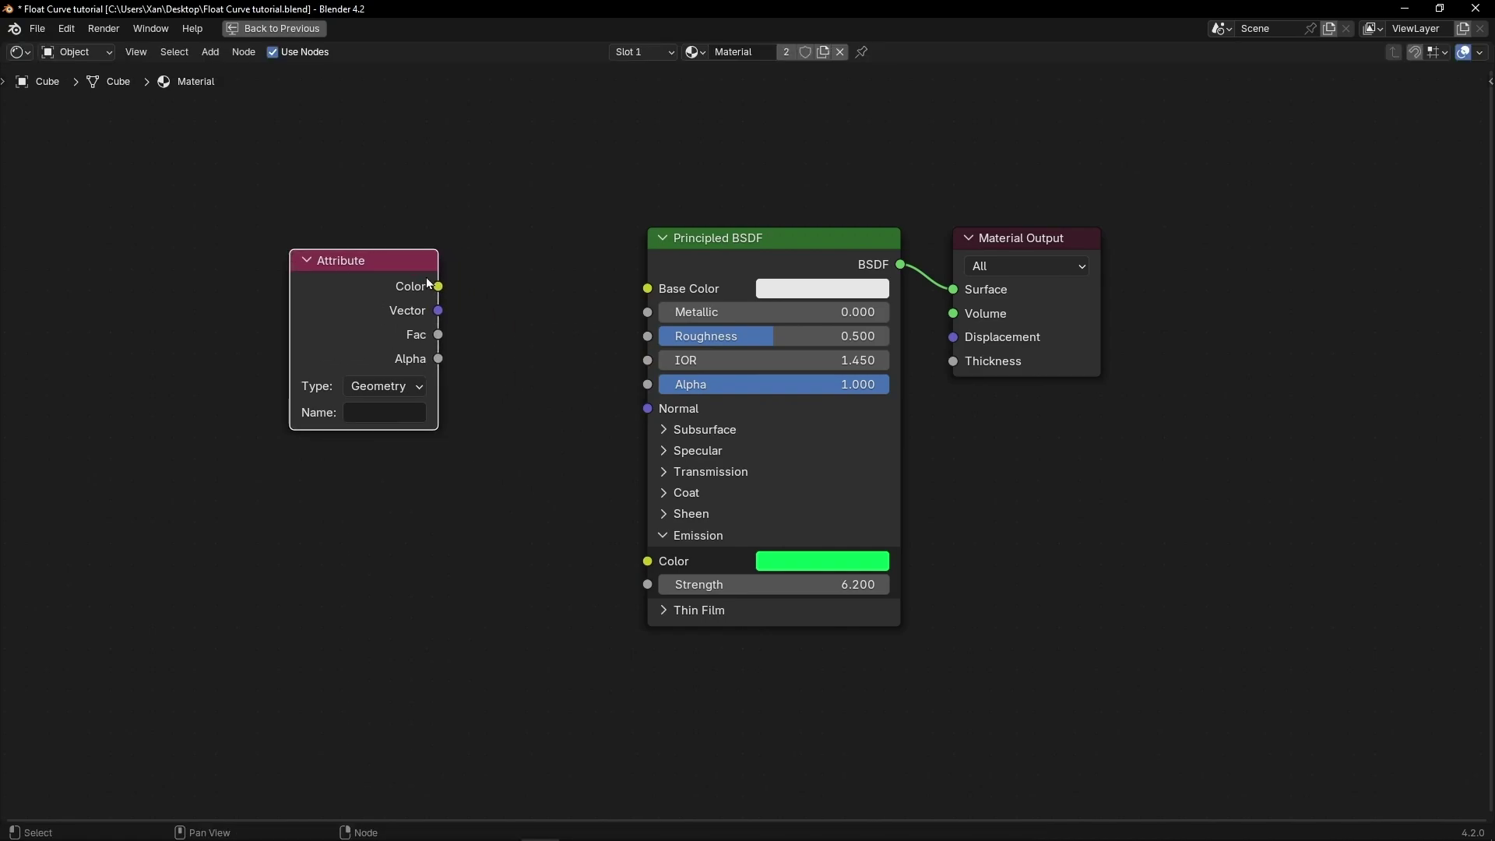
drag(438, 285, 640, 559)
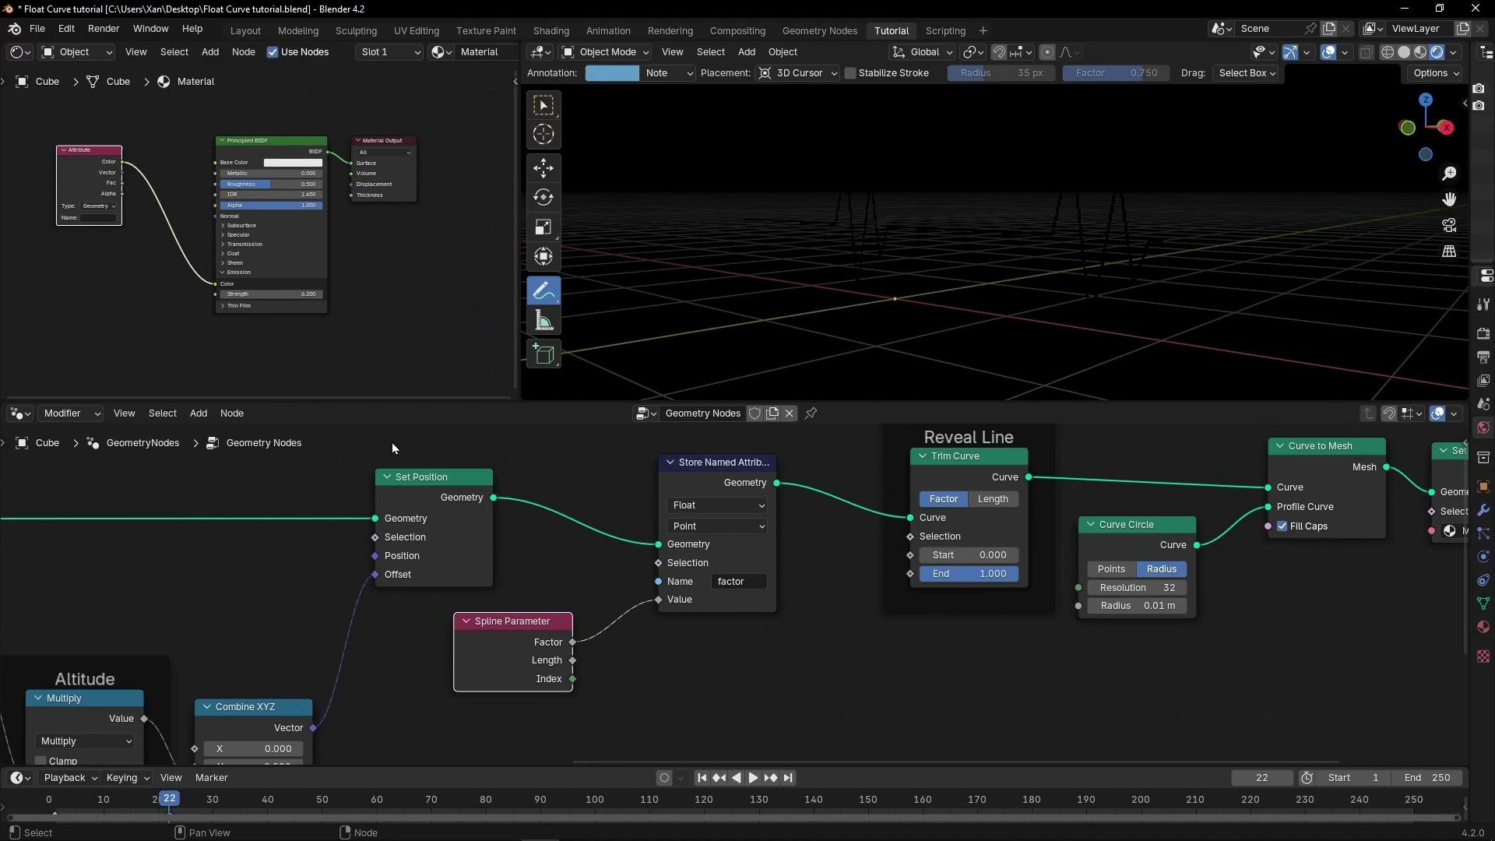
- Set the name in the material's Attribute node to "factor"
key(ctrl+space)
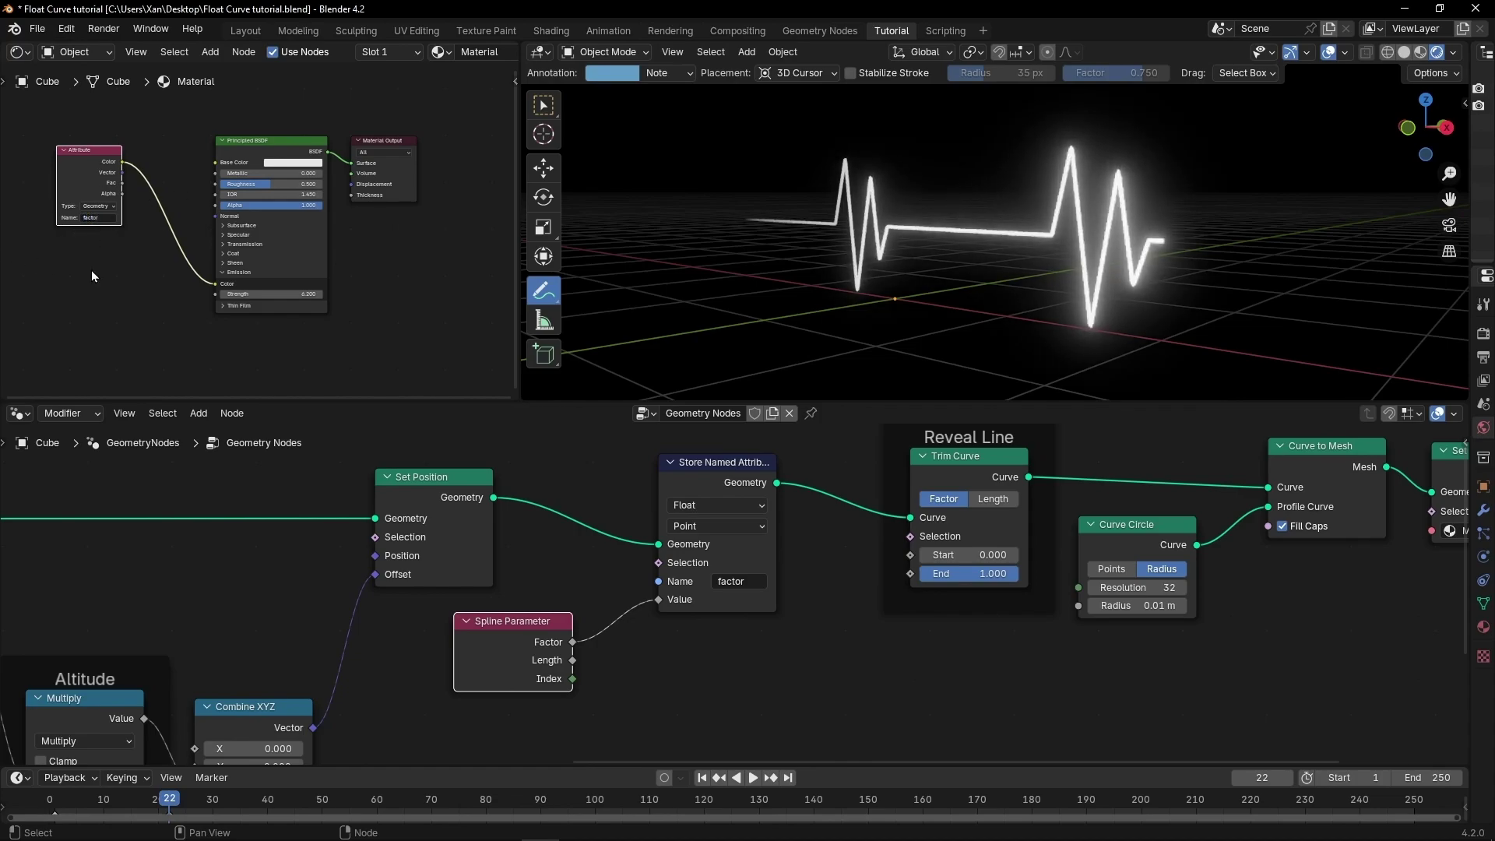
- Circle the bright and faded ends of the heartbeat line with annotation strokes and erase them
middle_drag(1063, 168, 1143, 242)
mouse_move(1178, 201)
mouse_down()
mouse_move(1153, 146)
mouse_move(1073, 258)
mouse_move(1211, 169)
mouse_move(1091, 307)
mouse_move(1197, 169)
mouse_up()
mouse_move(677, 172)
mouse_down()
mouse_move(615, 226)
mouse_move(658, 234)
mouse_up()
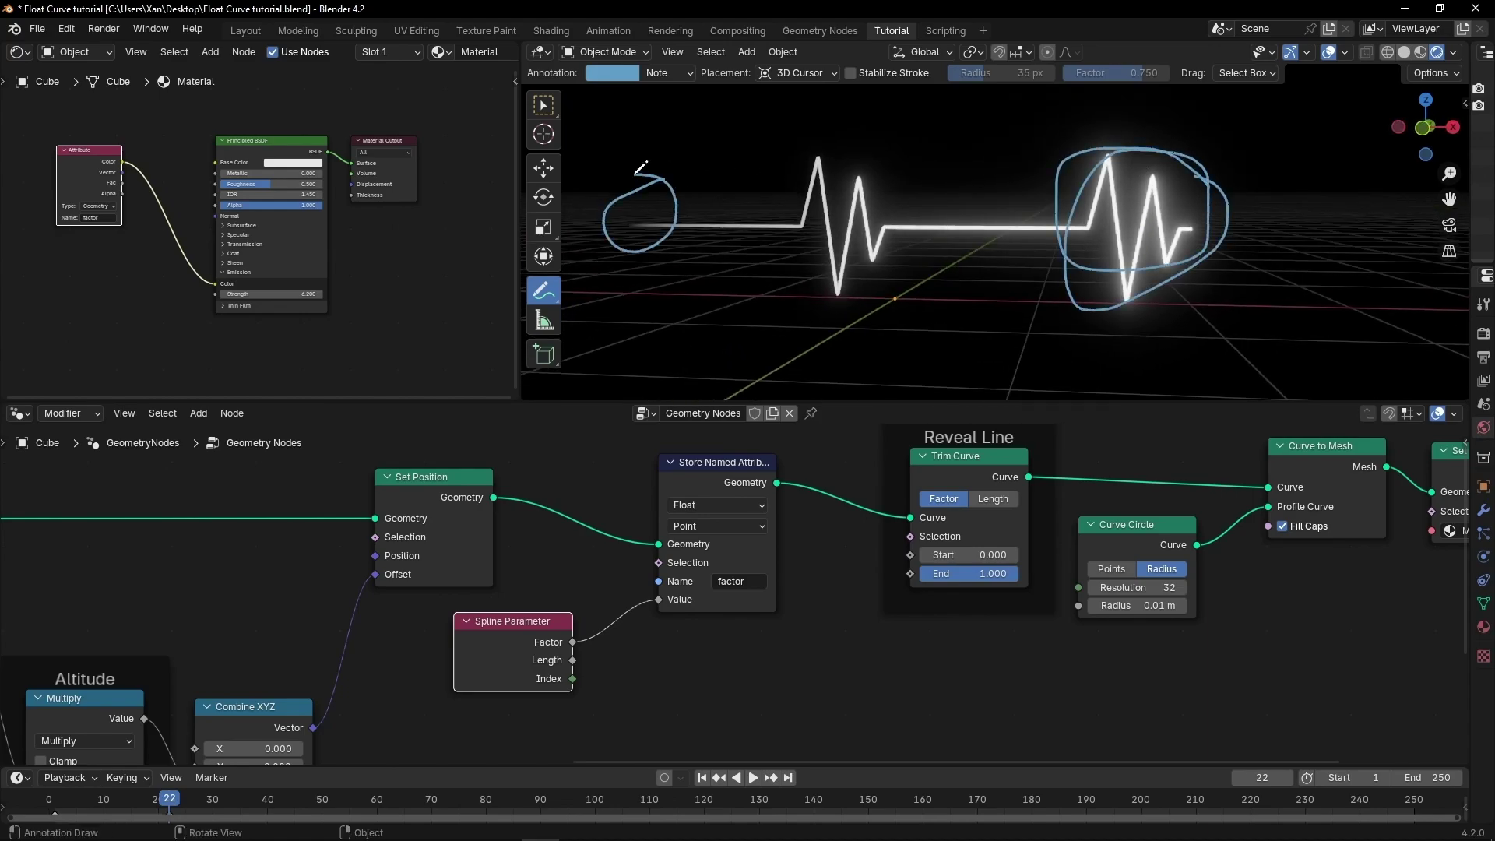
key(ctrl+z)
key(ctrl+z)
key(t)
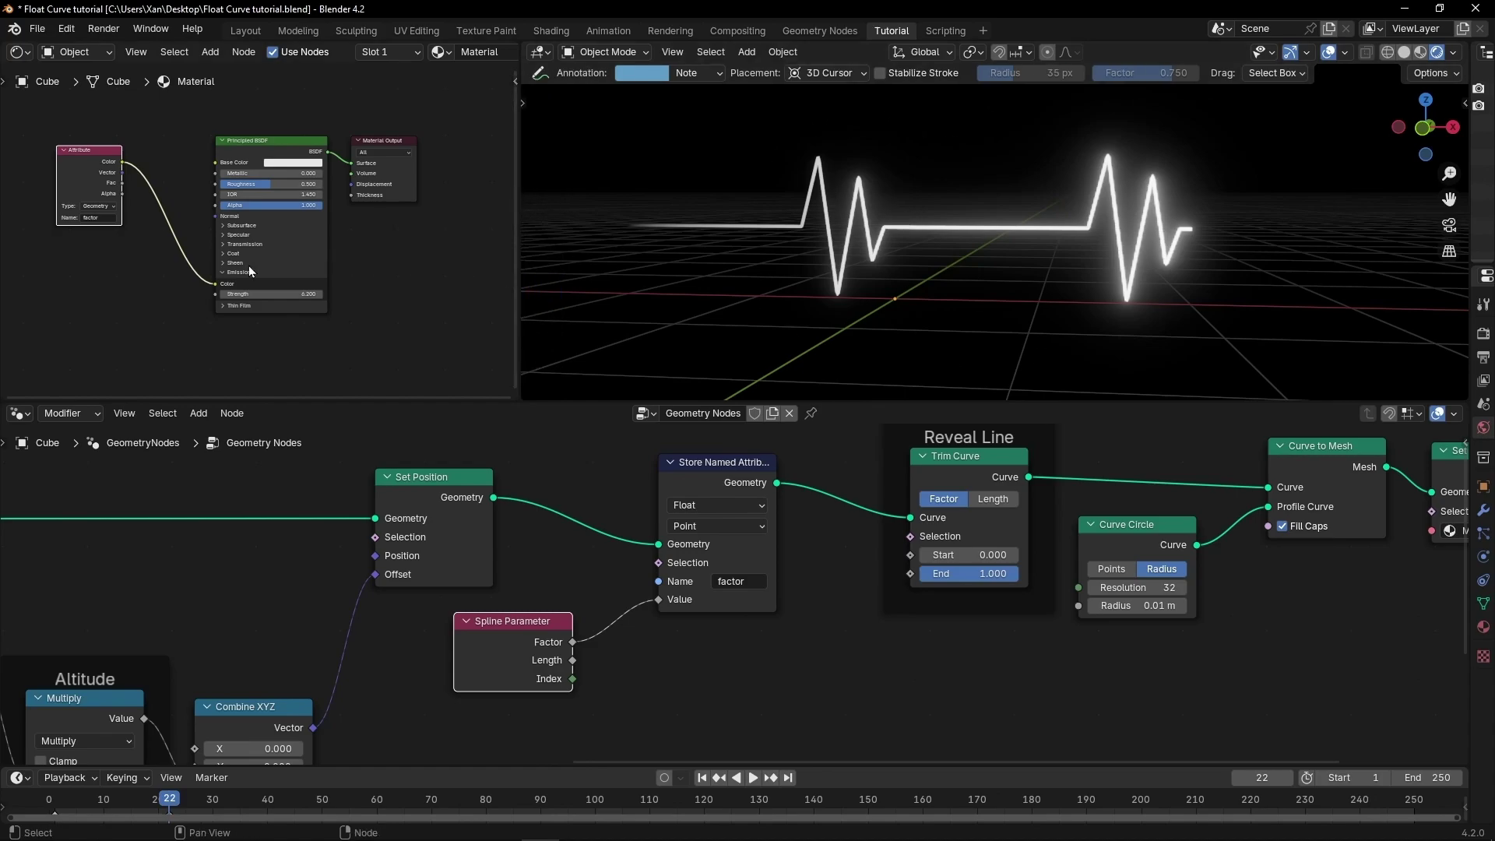
- Insert a Color Ramp node on the link between the Attribute node's Color output and the Principled BSDF's emission colour
key(ctrl+space)
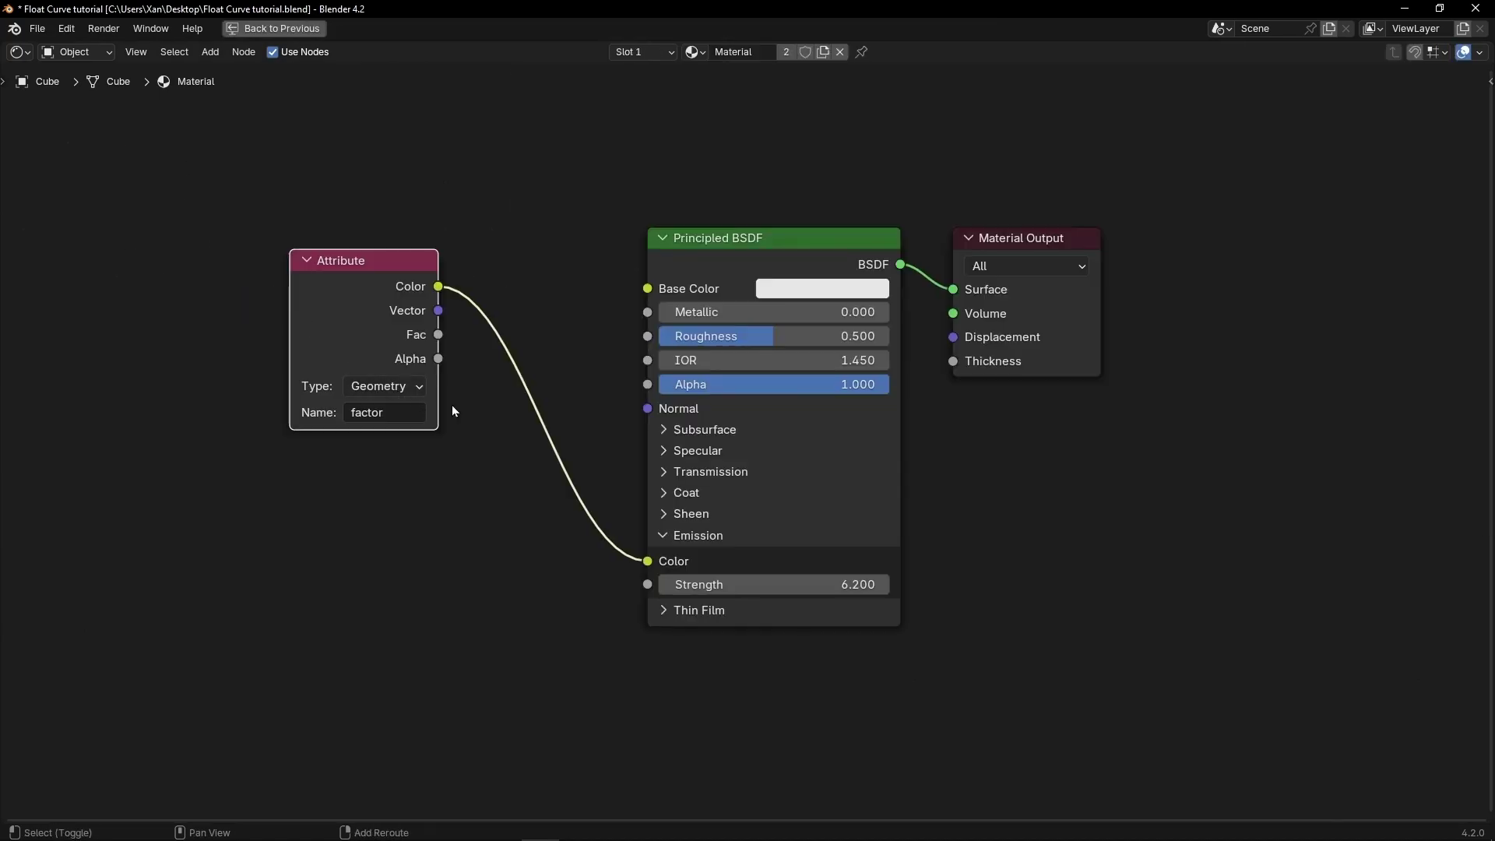
key(shift+a)
text(color ram)
key(Return)
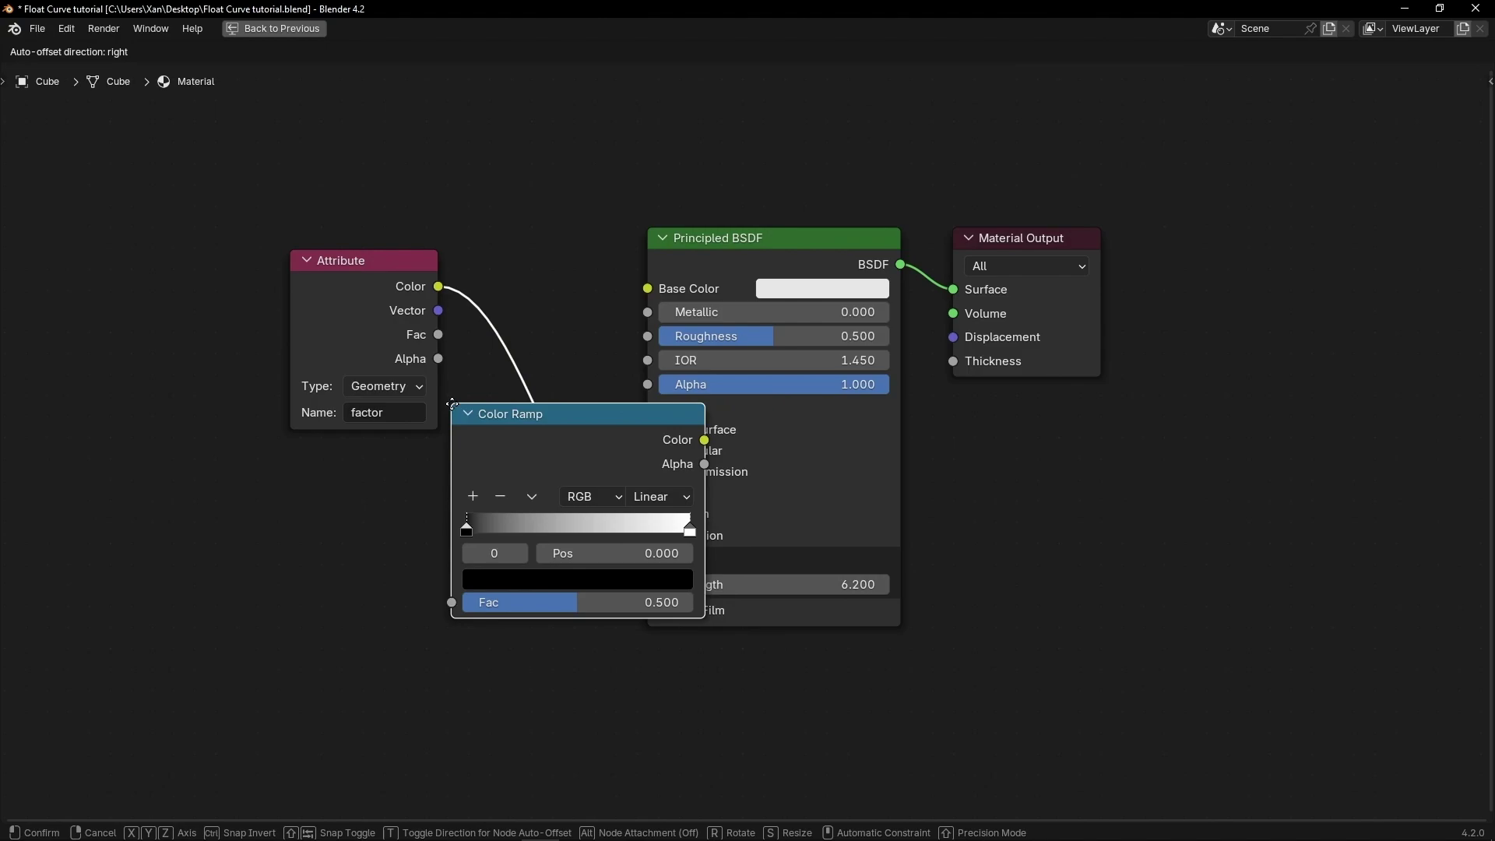
click(463, 260)
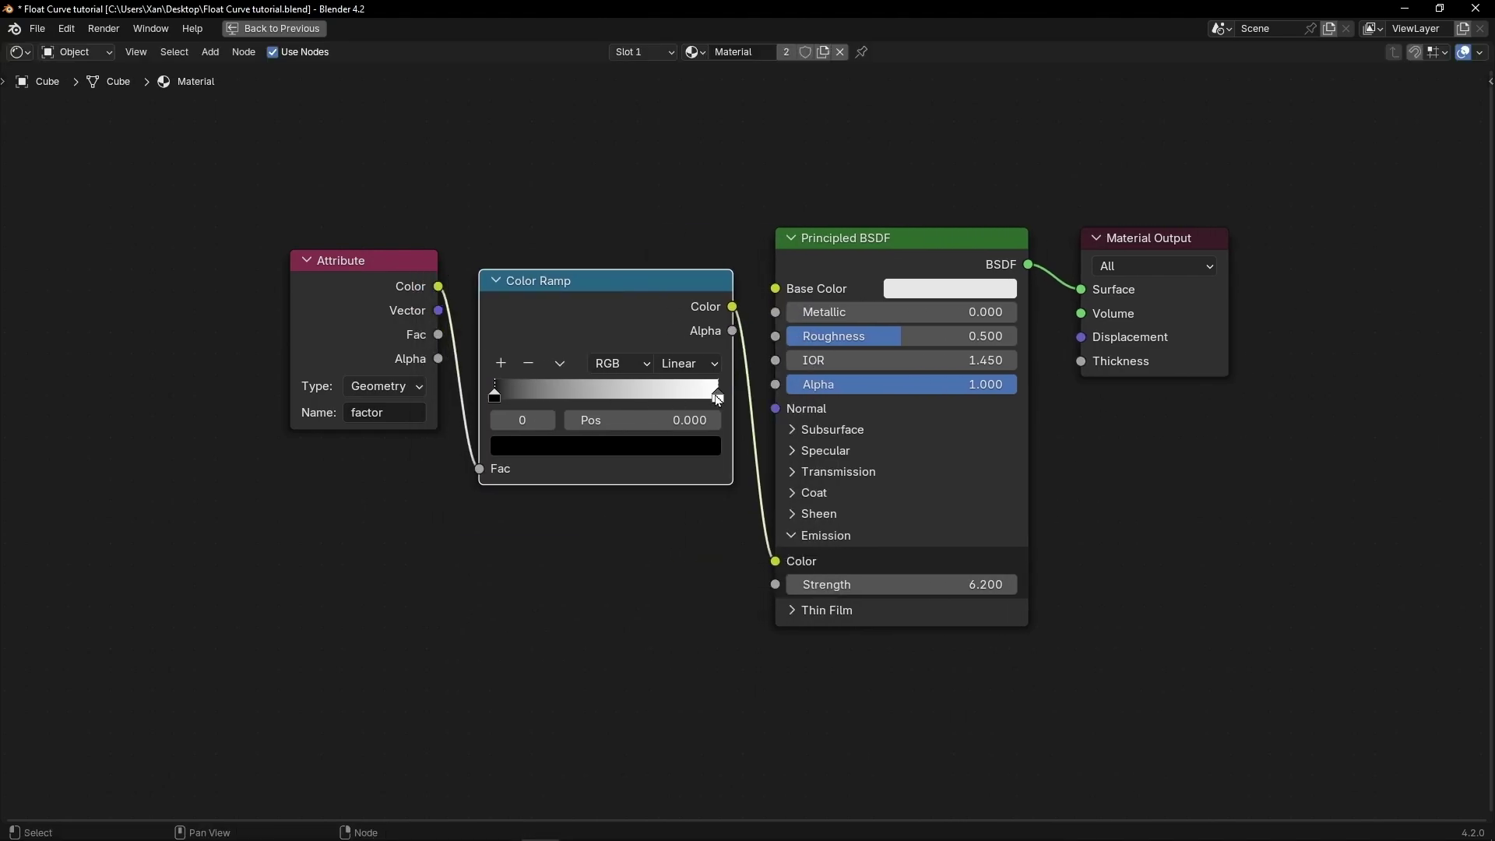
- Change the Color Ramp's white end stop to bright green
click(718, 398)
click(689, 447)
drag(604, 117, 544, 135)
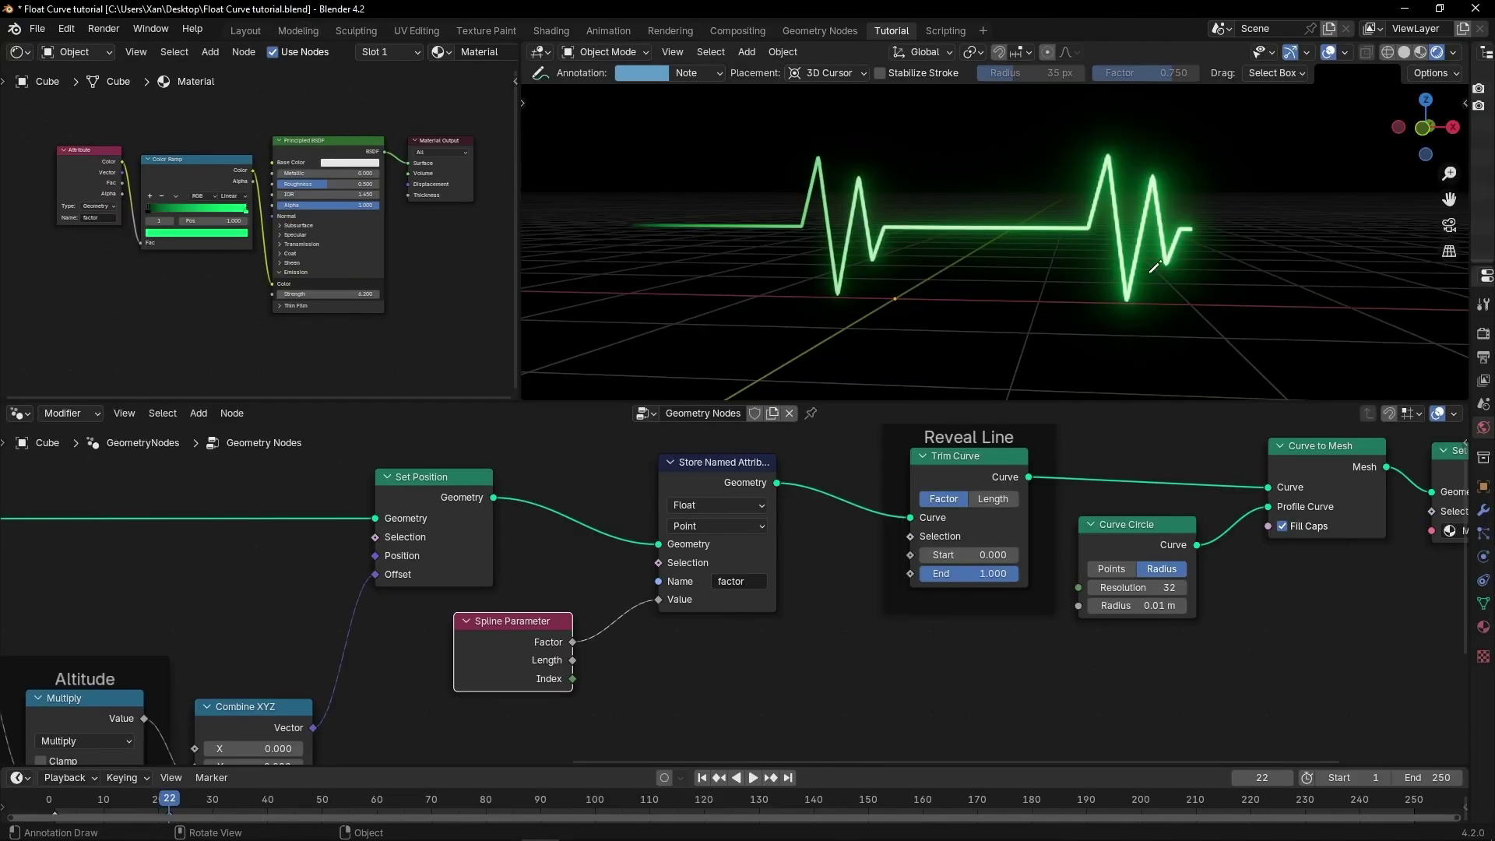
- Try sliding the Color Ramp's black stop to just past the middle and return it to position 0
middle_drag(1155, 268, 1074, 325)
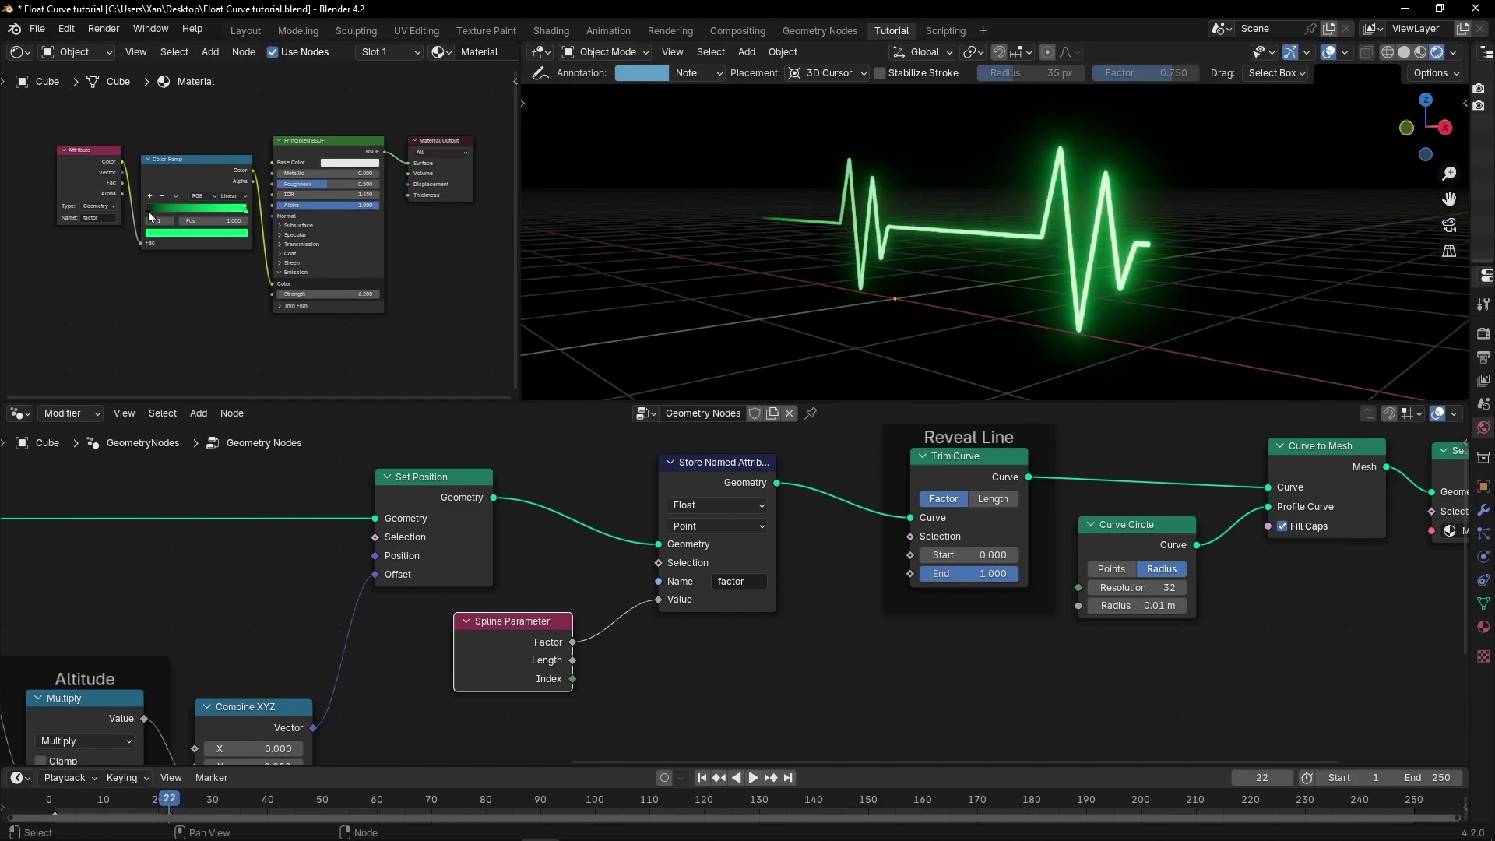
drag(149, 212, 203, 212)
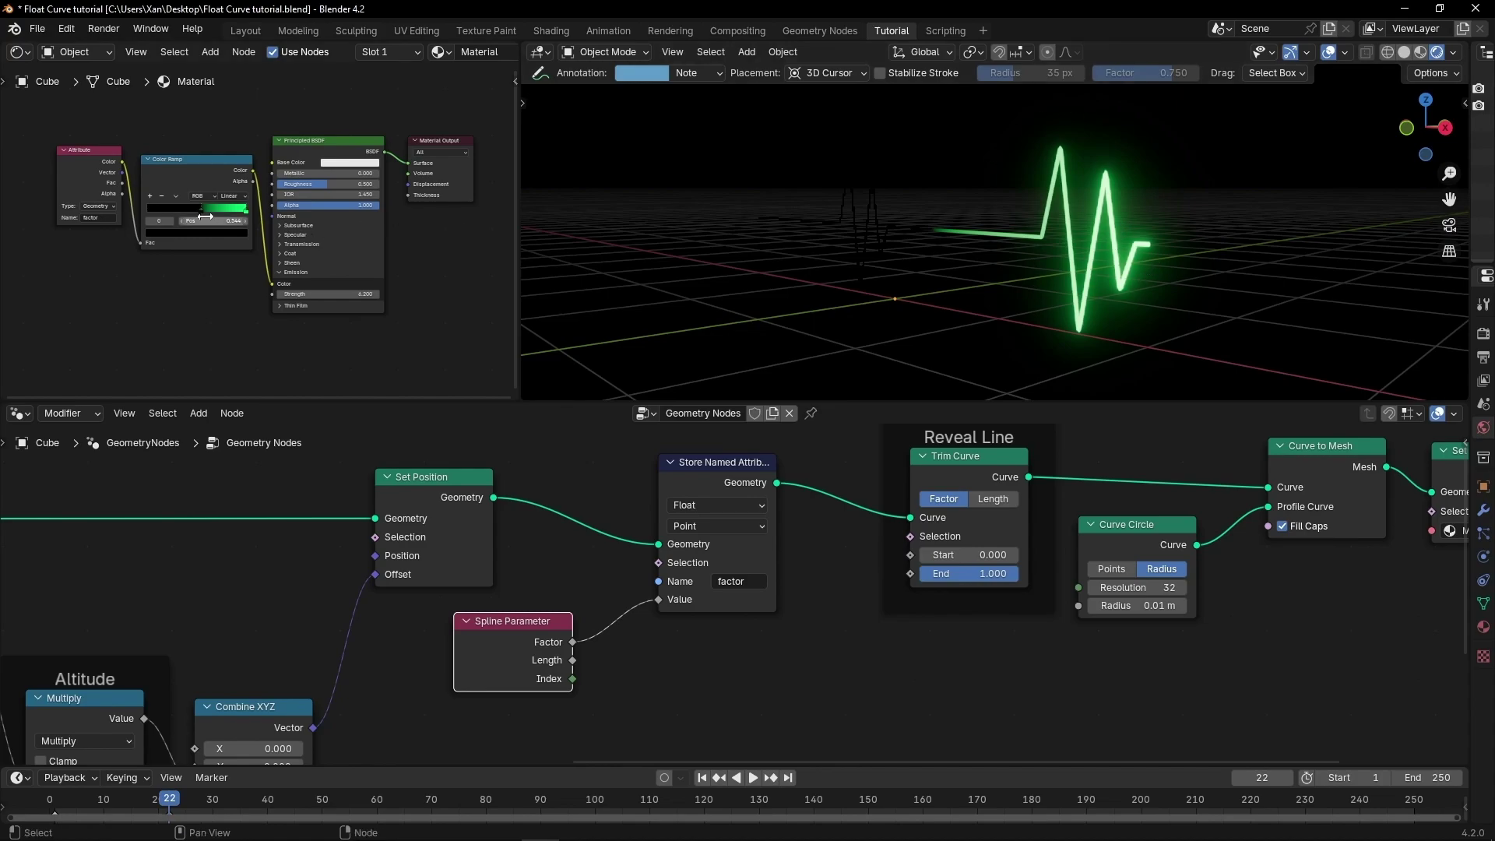
drag(203, 210, 144, 210)
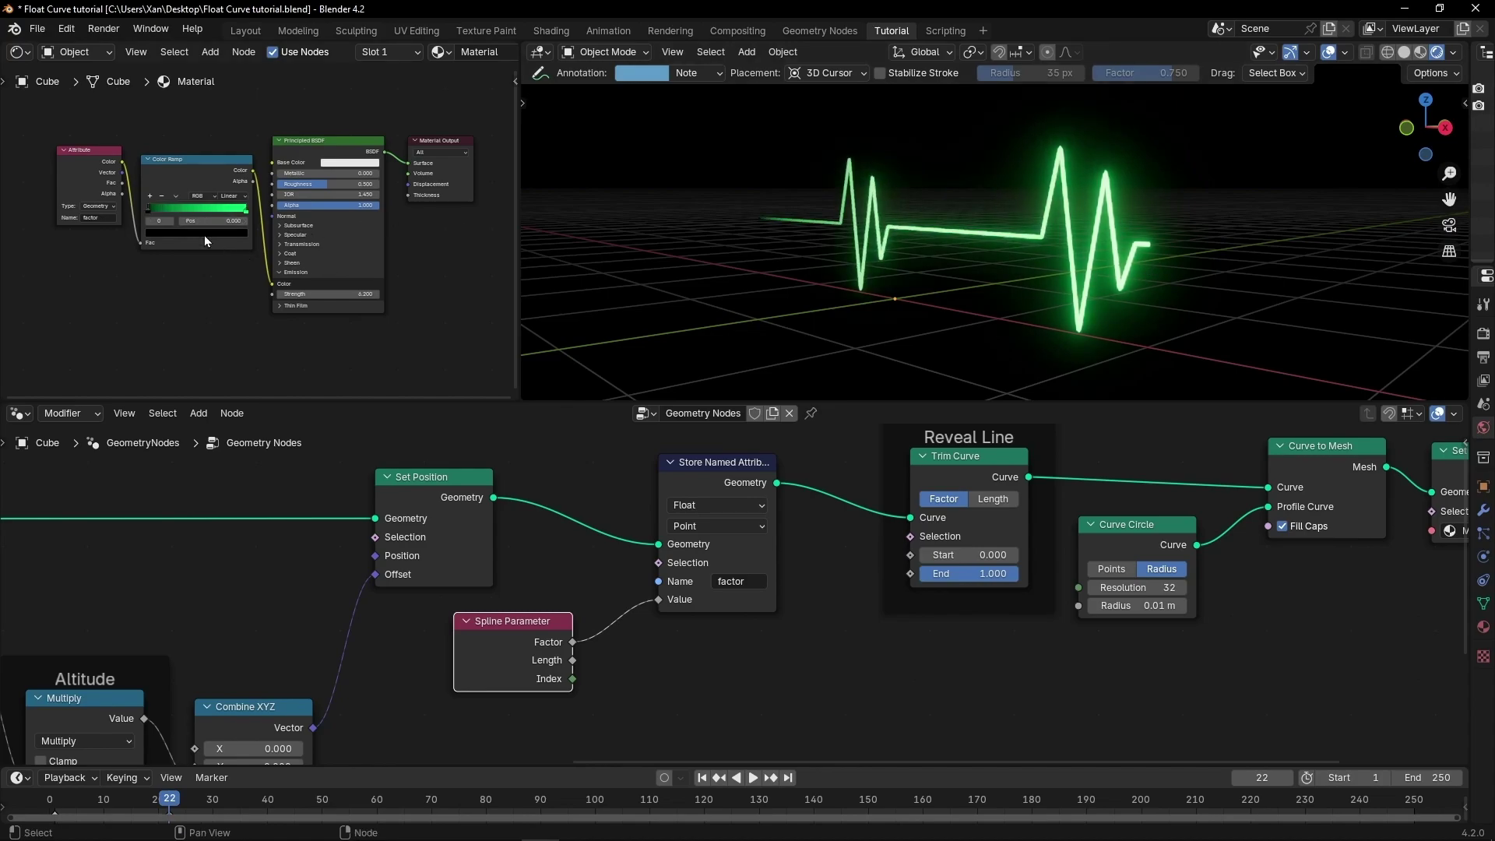
- Connect the Color Ramp's Color output to the Principled BSDF's Alpha input and inspect the line's faded end in the viewport
scroll(209, 218, up, 3)
middle_drag(213, 197, 186, 246)
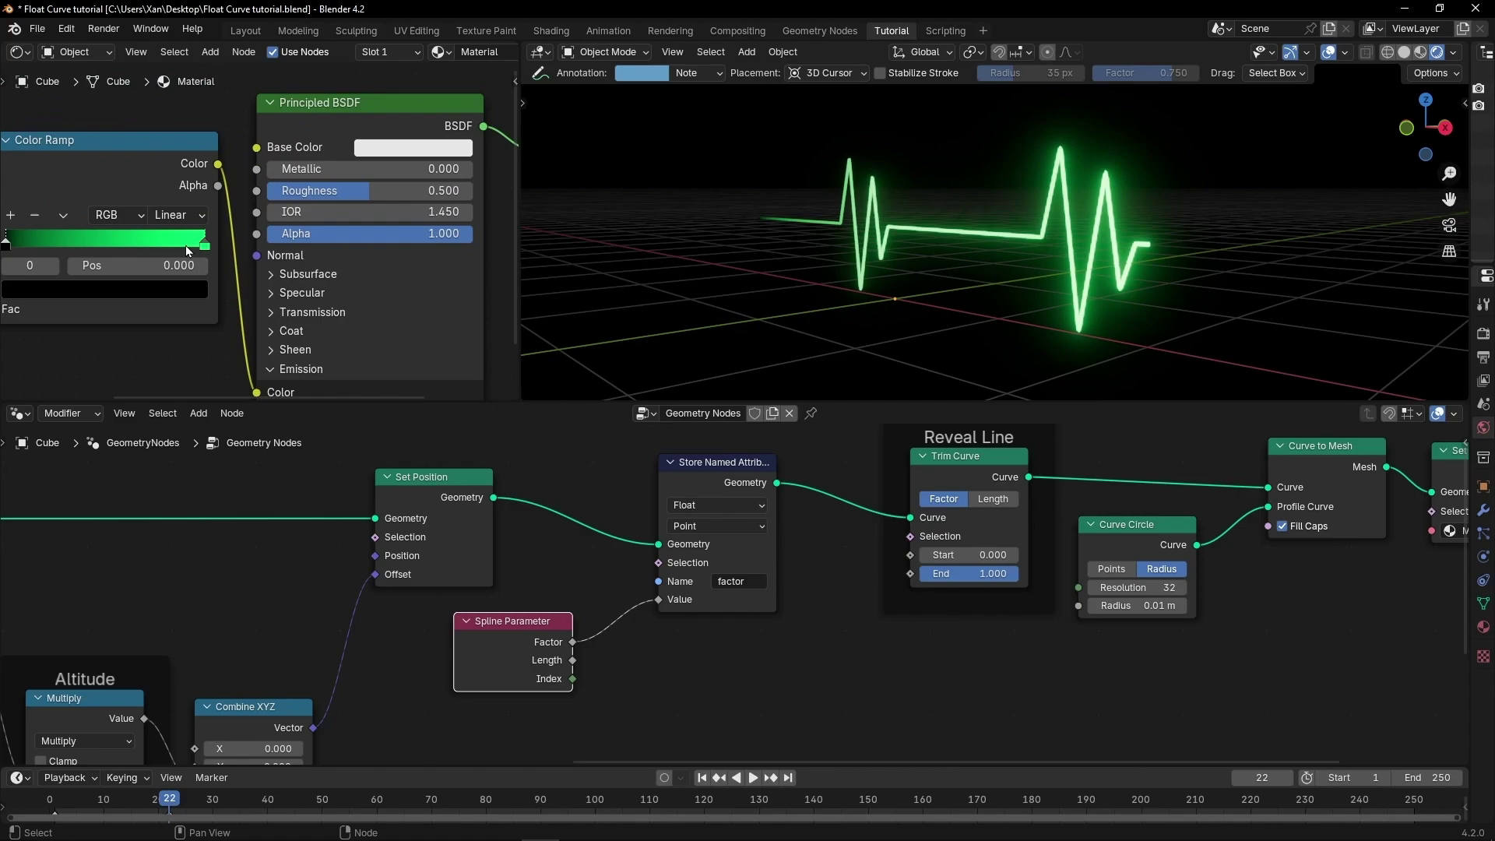
drag(222, 165, 243, 185)
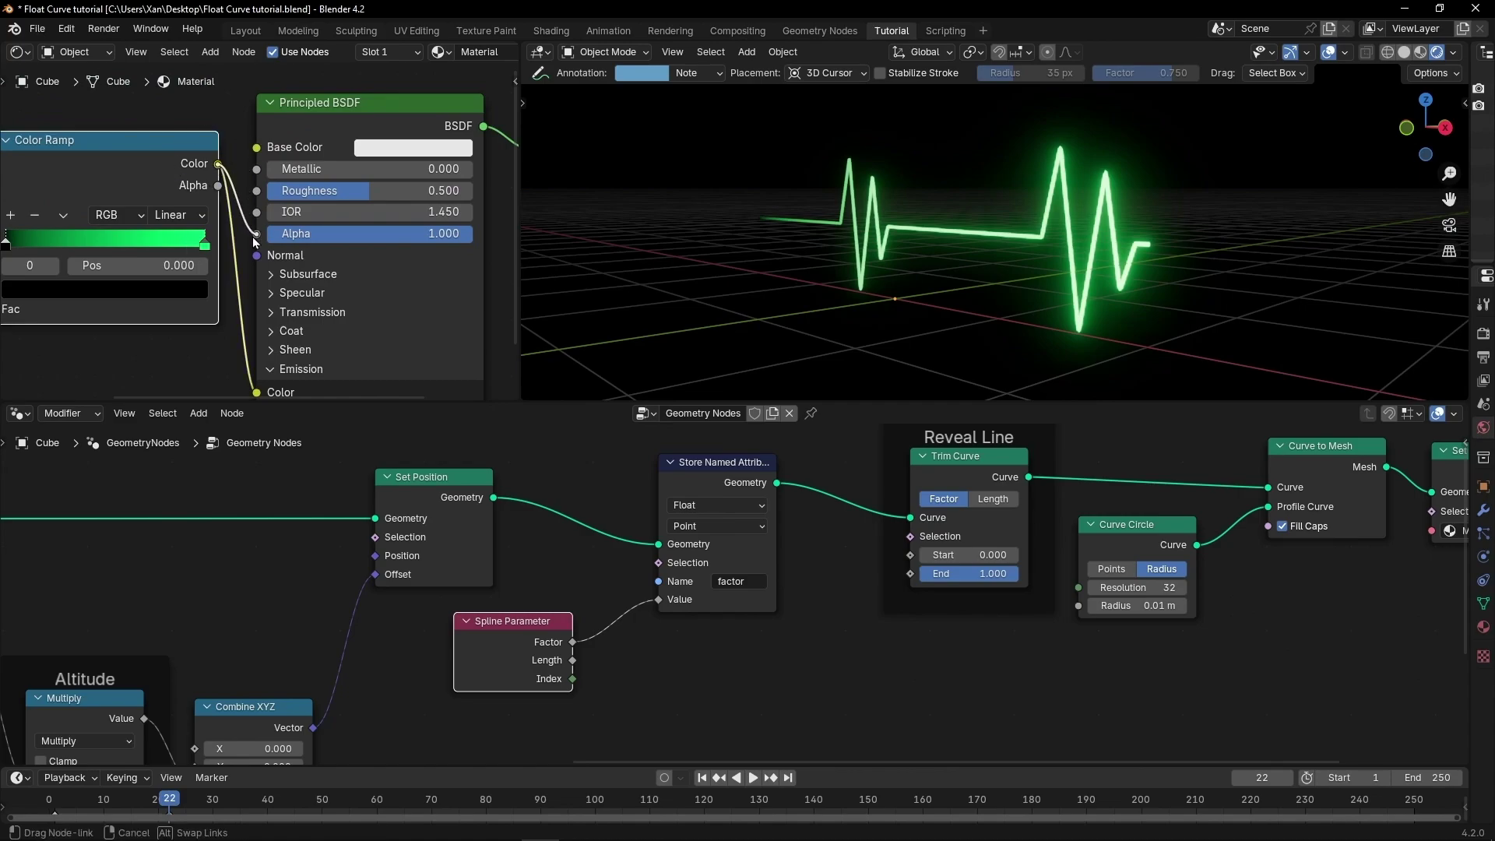
drag(252, 237, 253, 237)
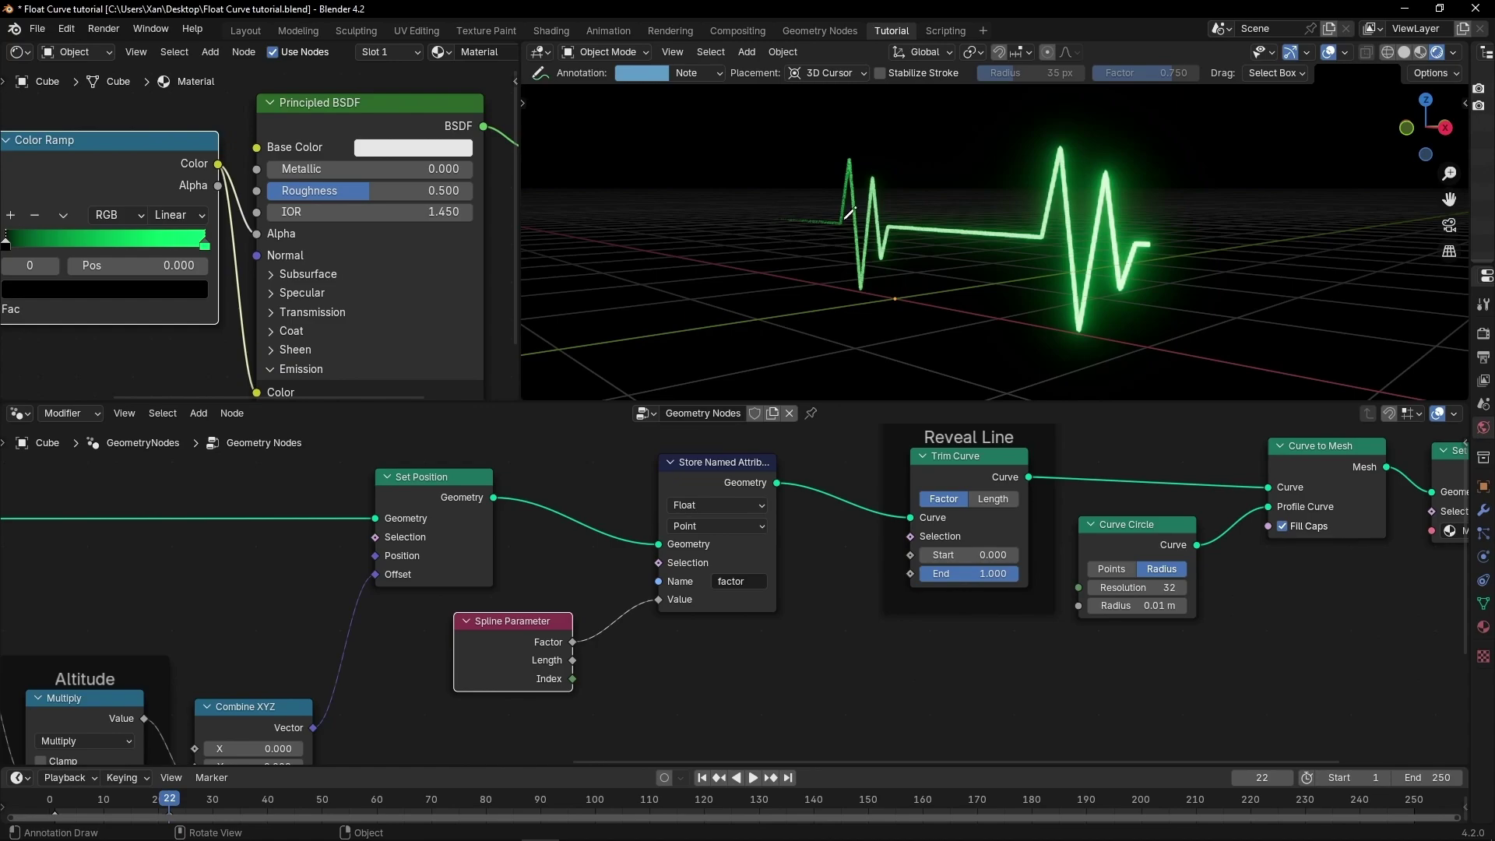
scroll(825, 210, up, 3)
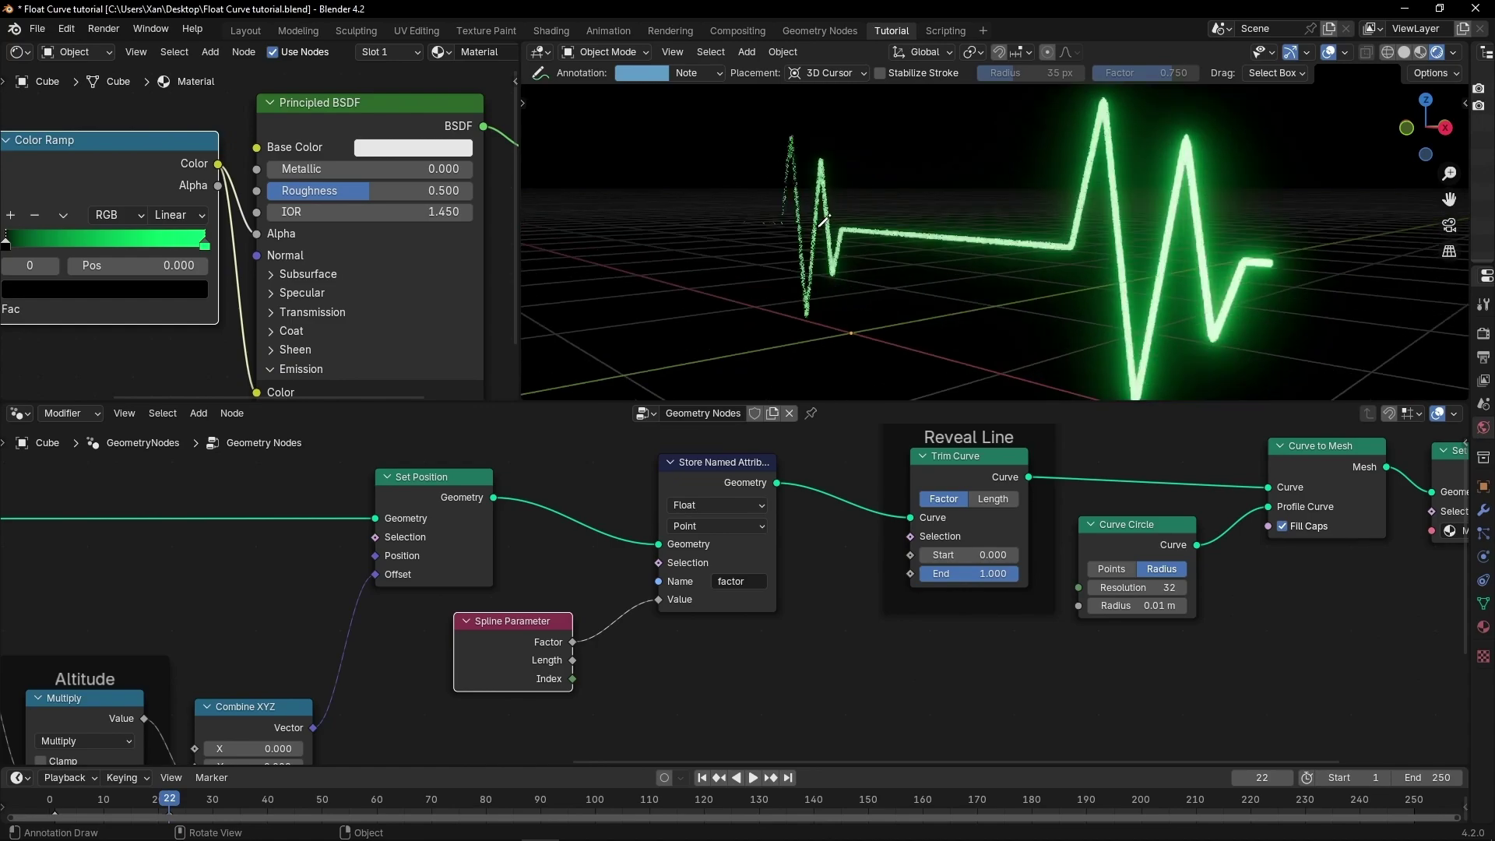
middle_drag(786, 222, 799, 233)
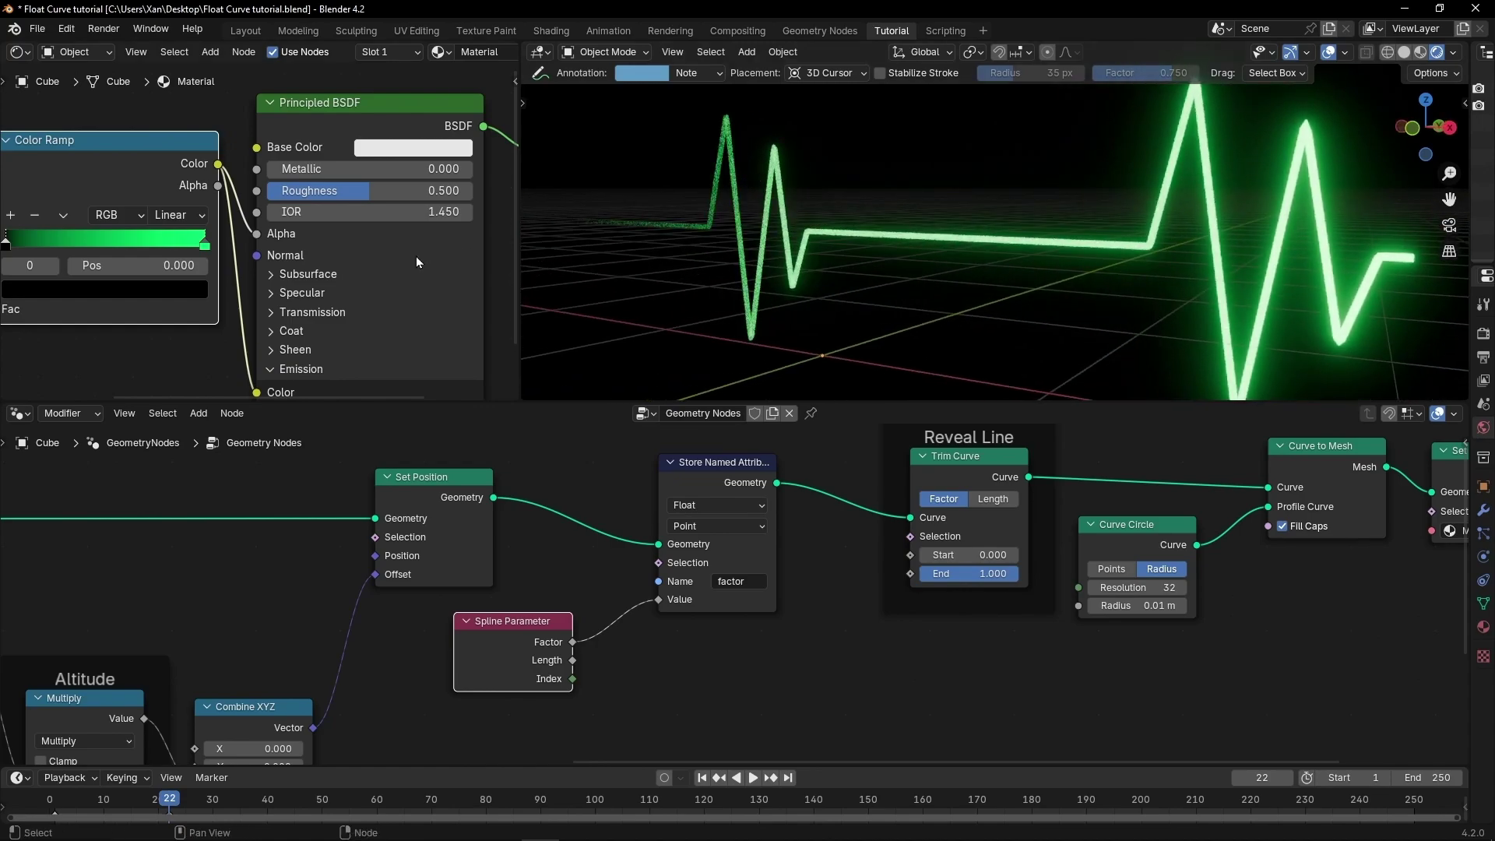
- Set the material's Render Method to Blended in the shader options
key(ctrl+space)
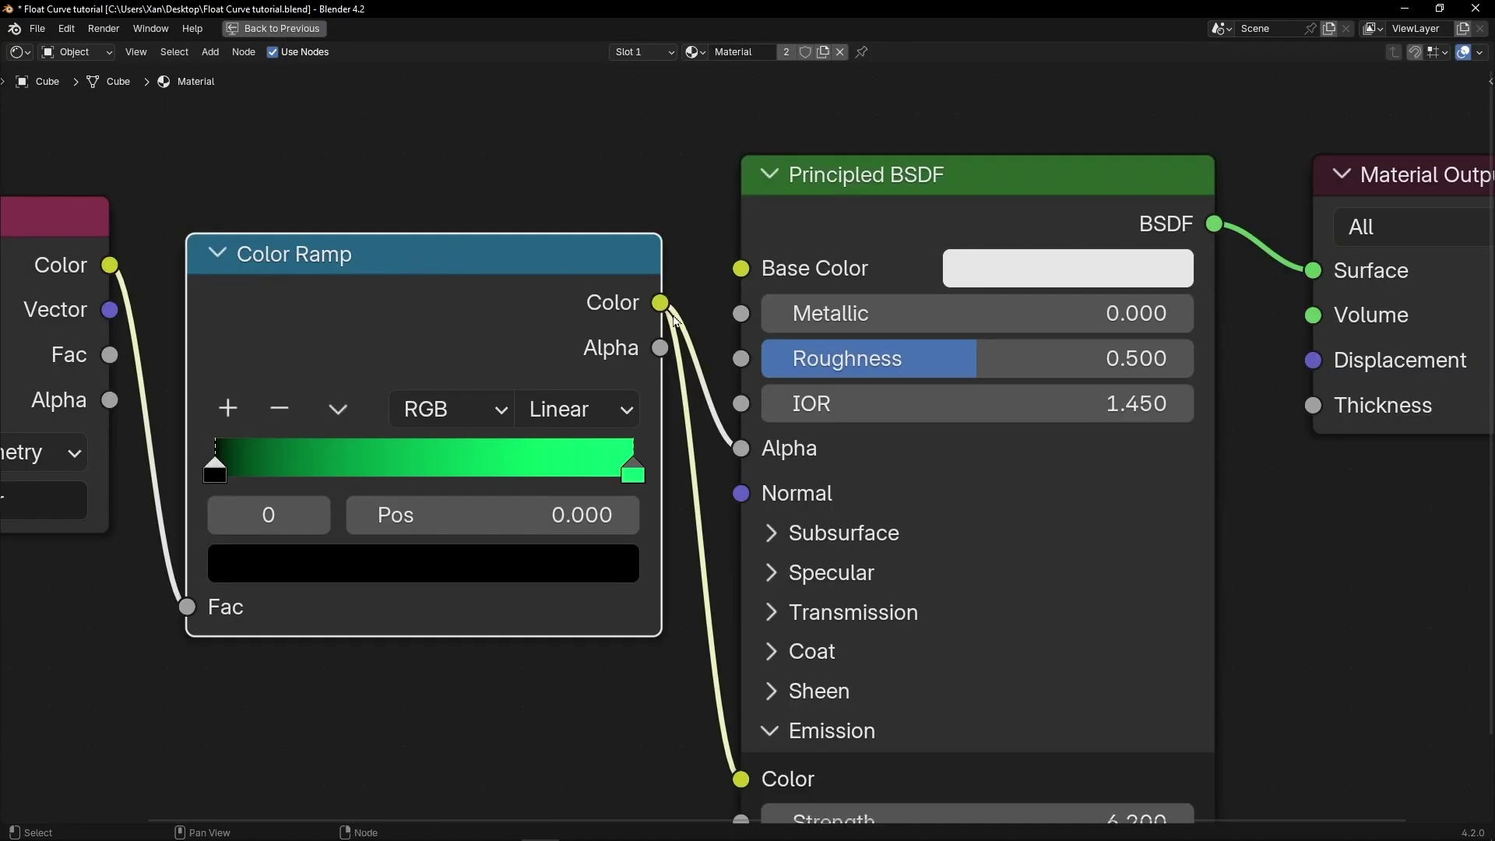
key(n)
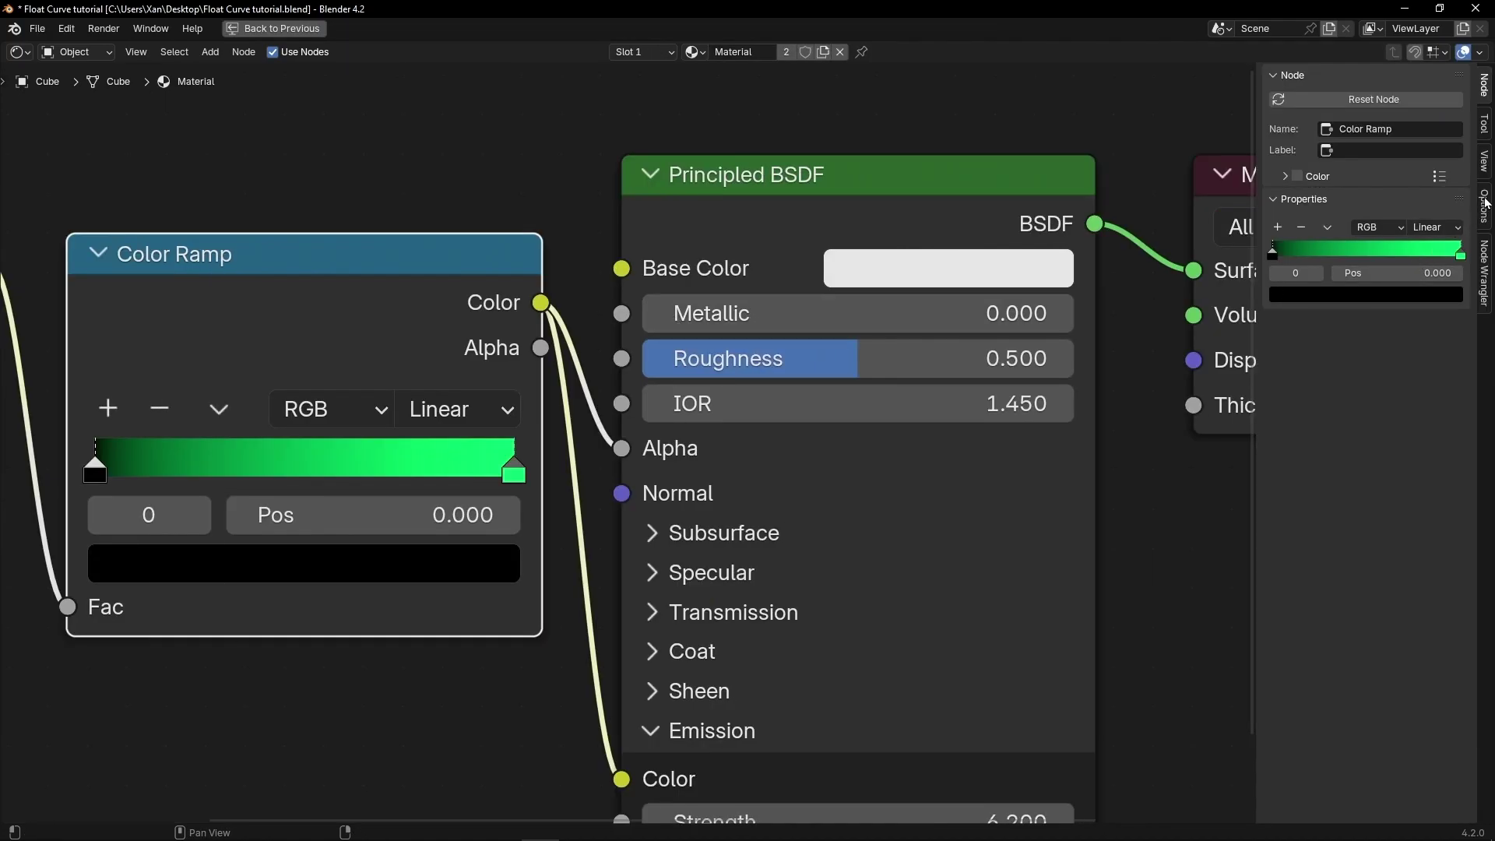
click(1486, 203)
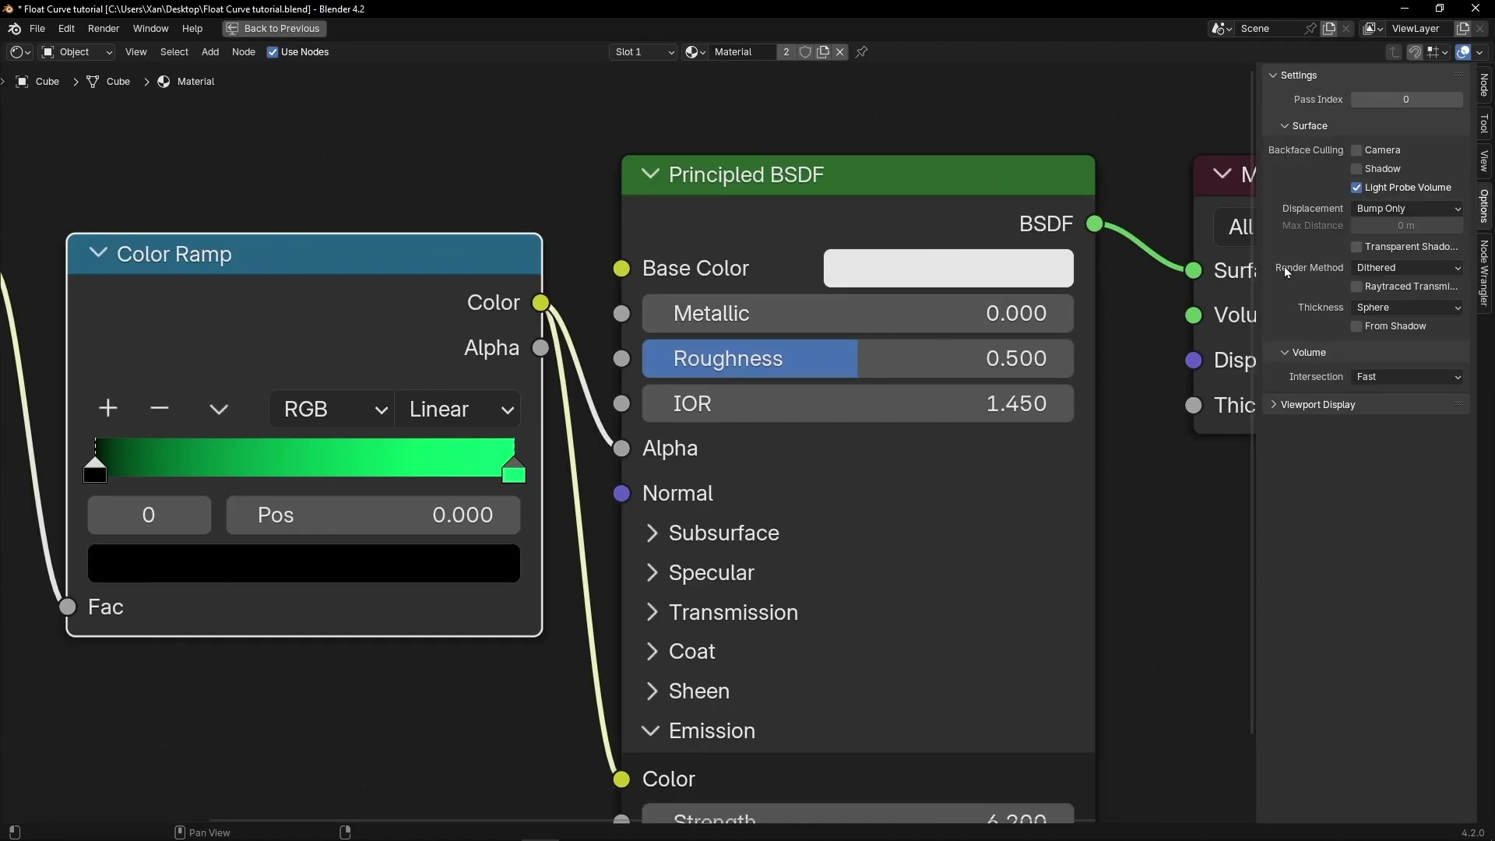
click(1401, 268)
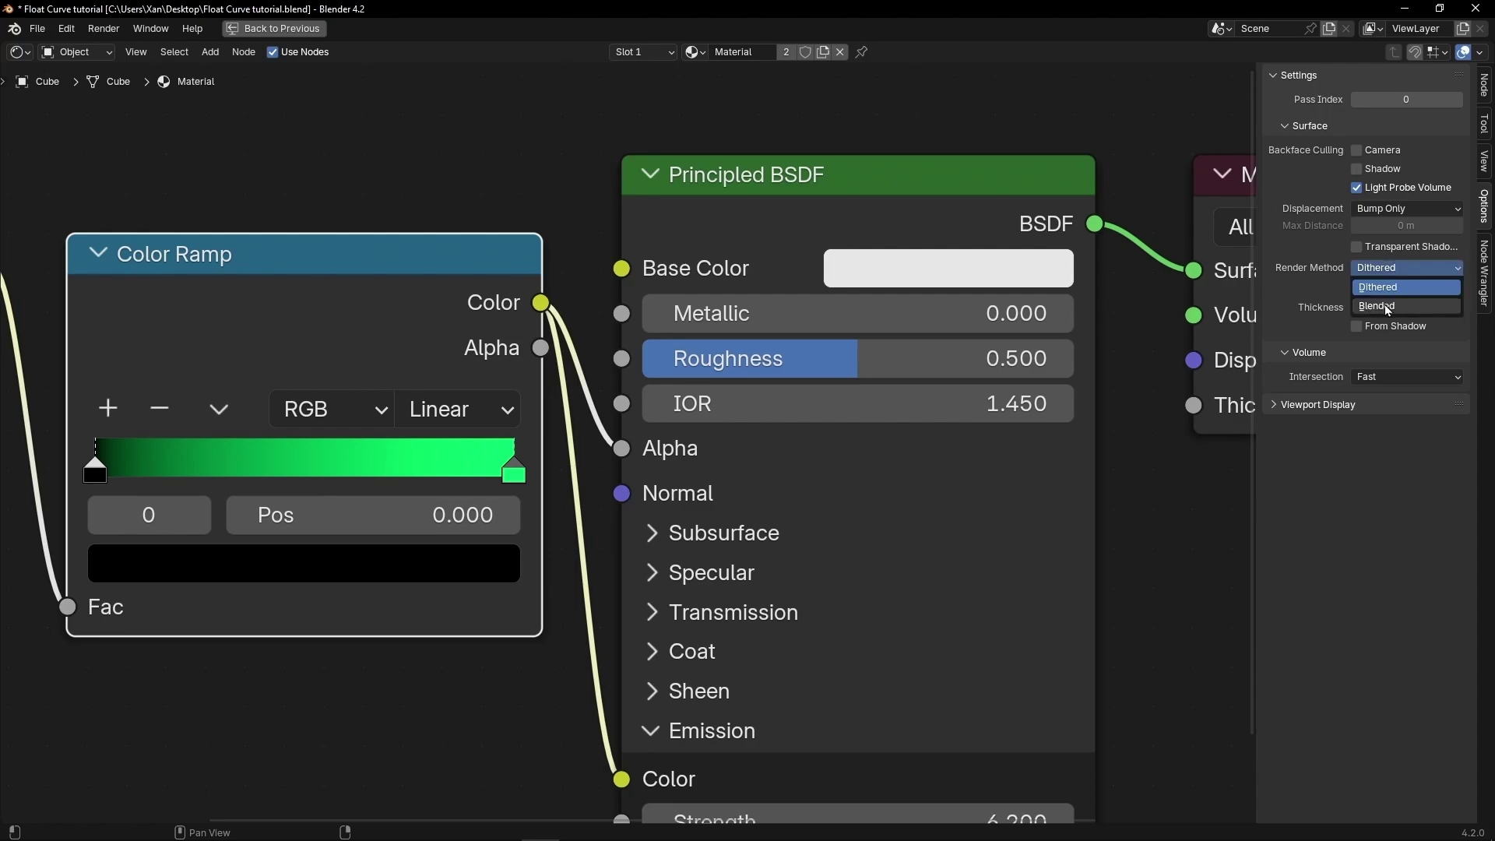
click(1394, 307)
key(ctrl+space)
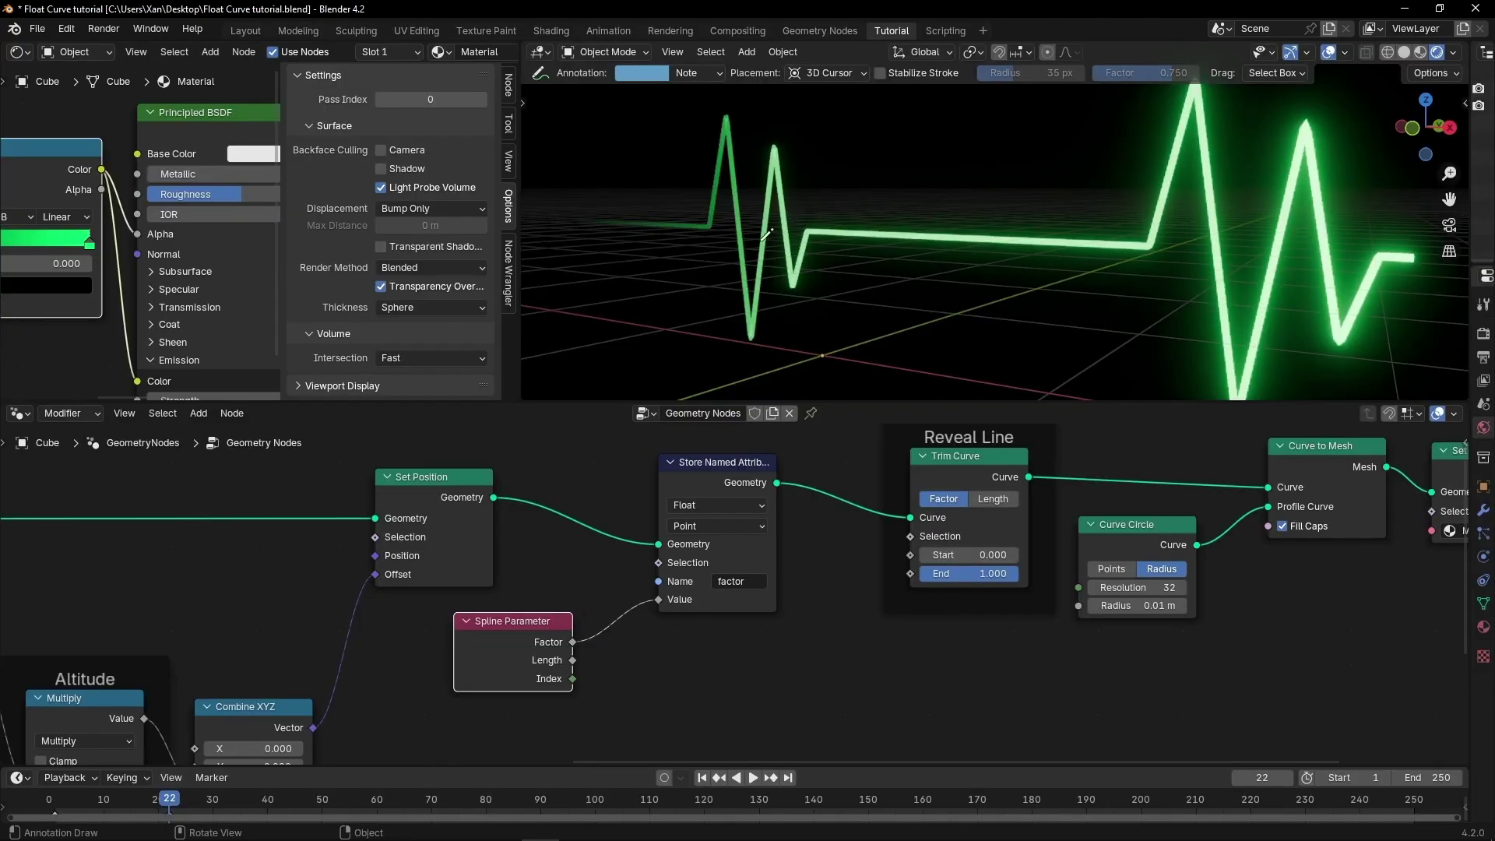
- Undo and redo the Blended render method for comparison, and circle the line's faded end with a temporary annotation
key(ctrl+z)
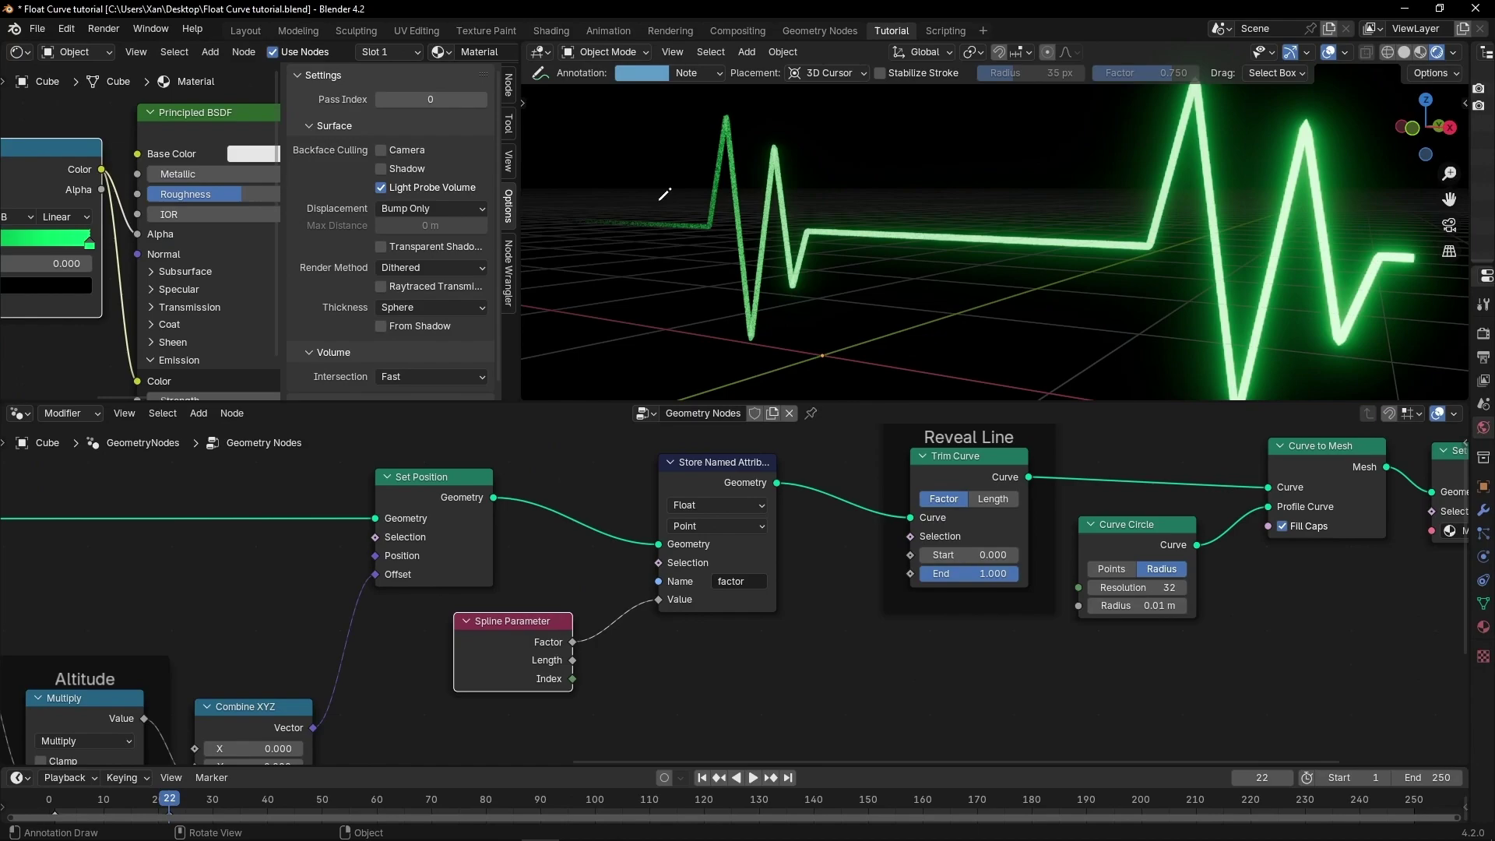
key(ctrl+shift+z)
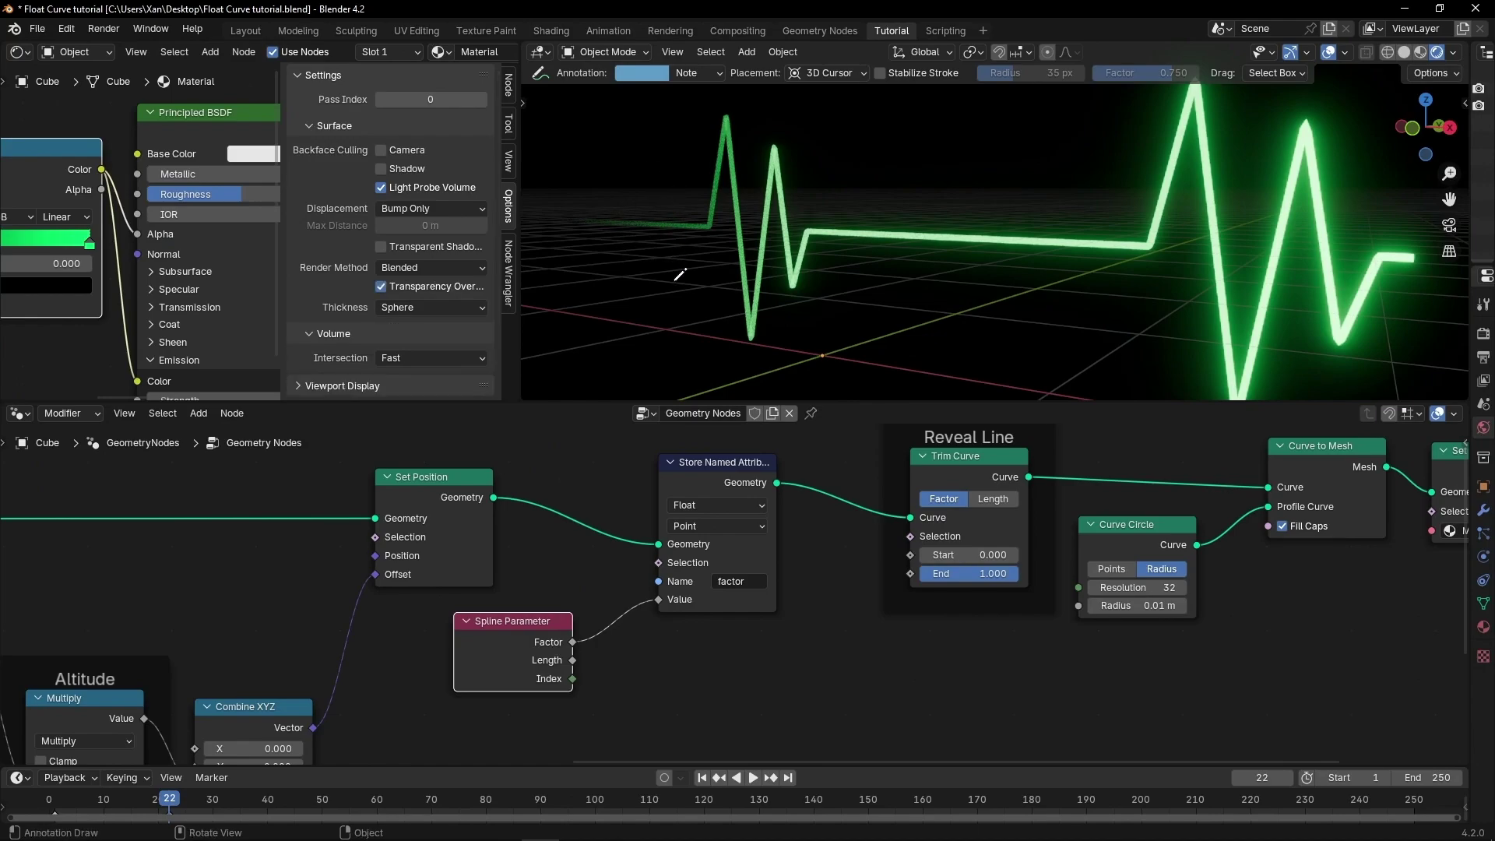
mouse_move(637, 202)
mouse_down()
mouse_move(615, 268)
mouse_move(650, 209)
mouse_up()
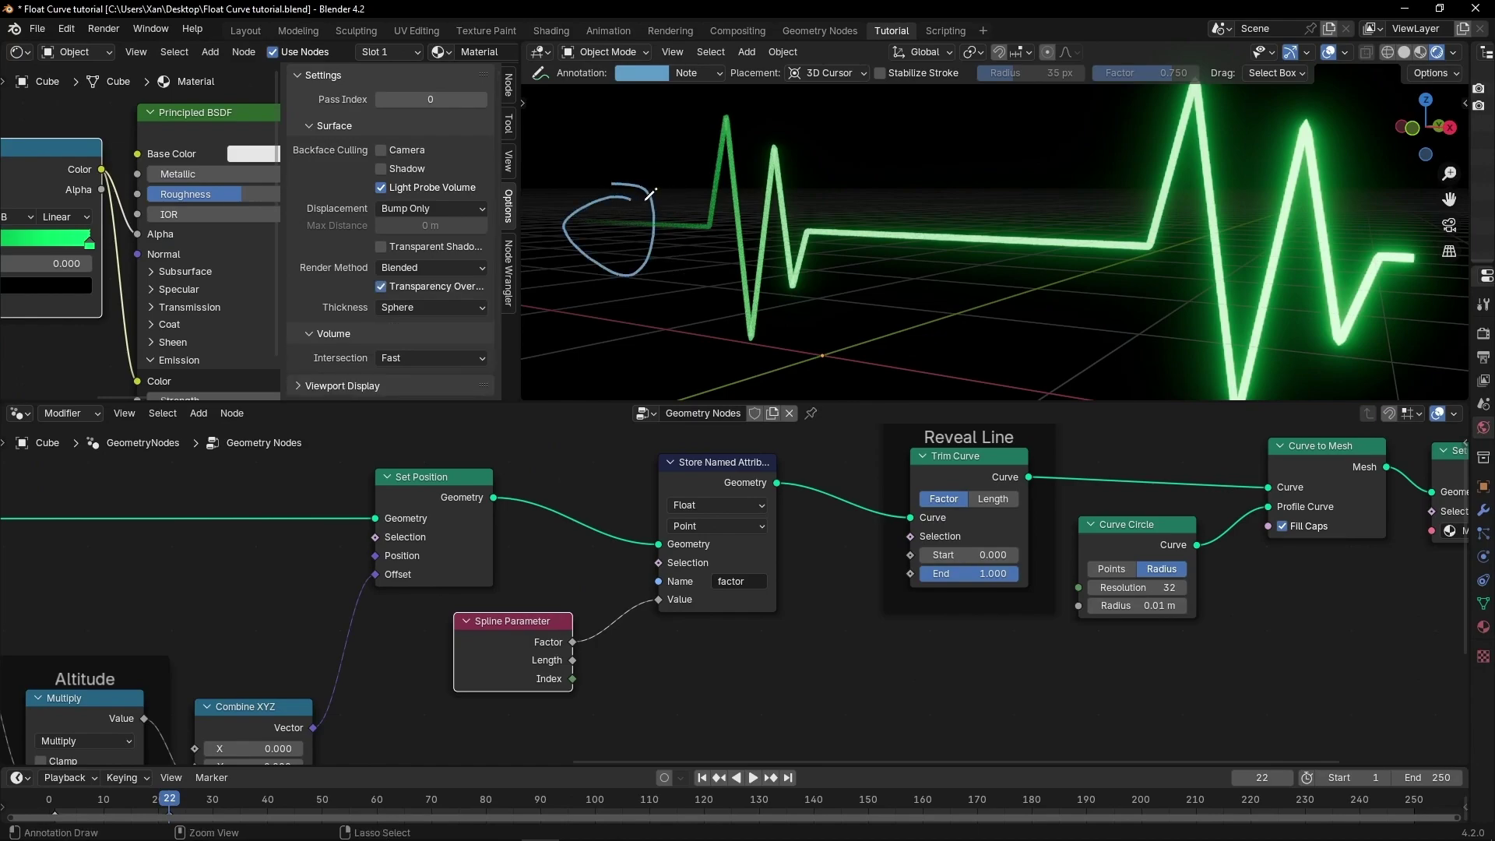
key(ctrl+z)
key(n)
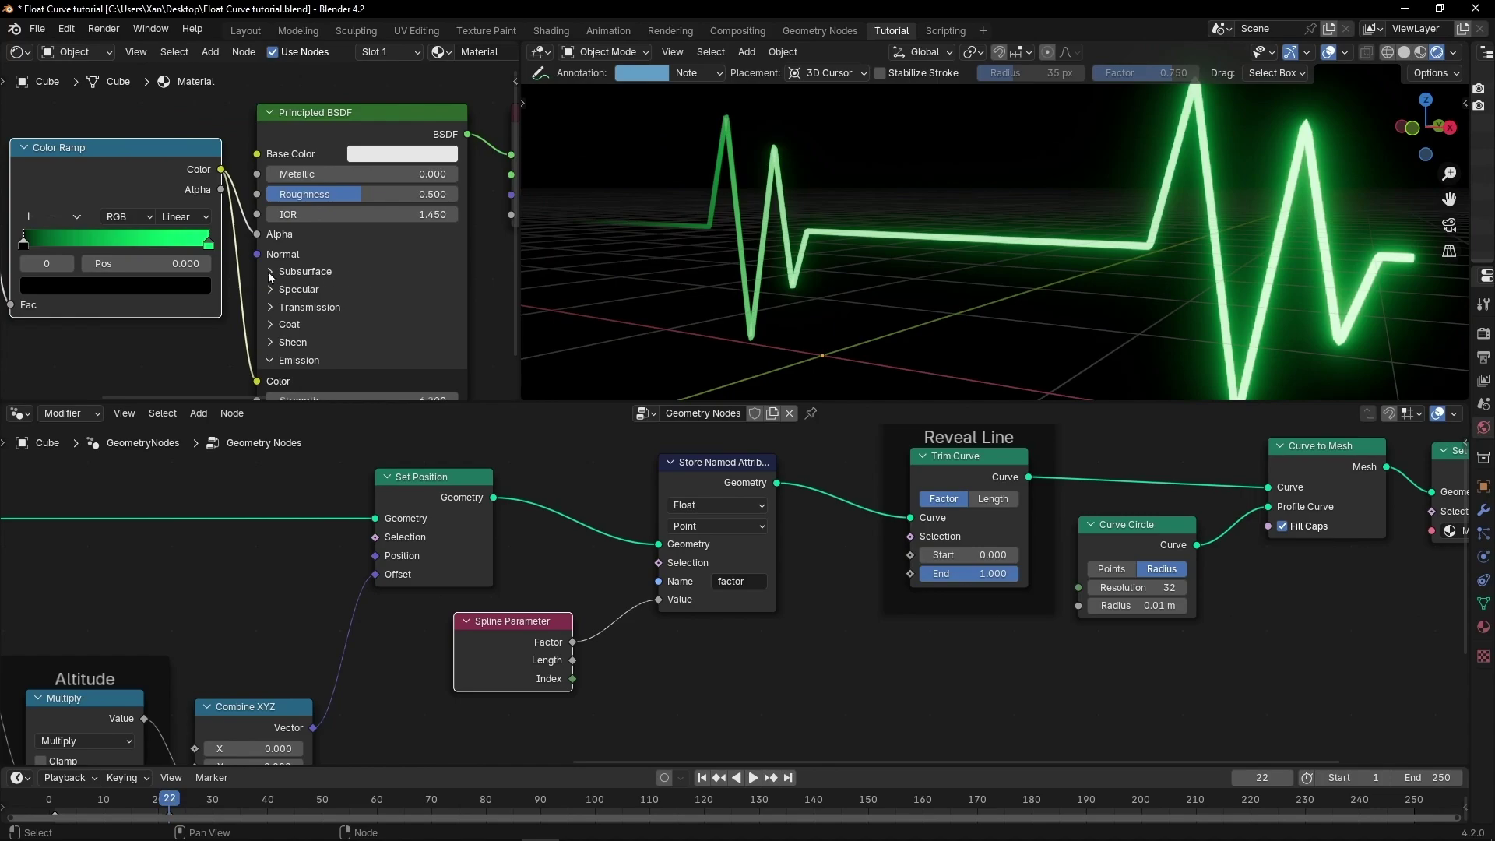
- Try the Color Ramp's black stop at position 0.452 and return it to 0
drag(22, 243, 107, 243)
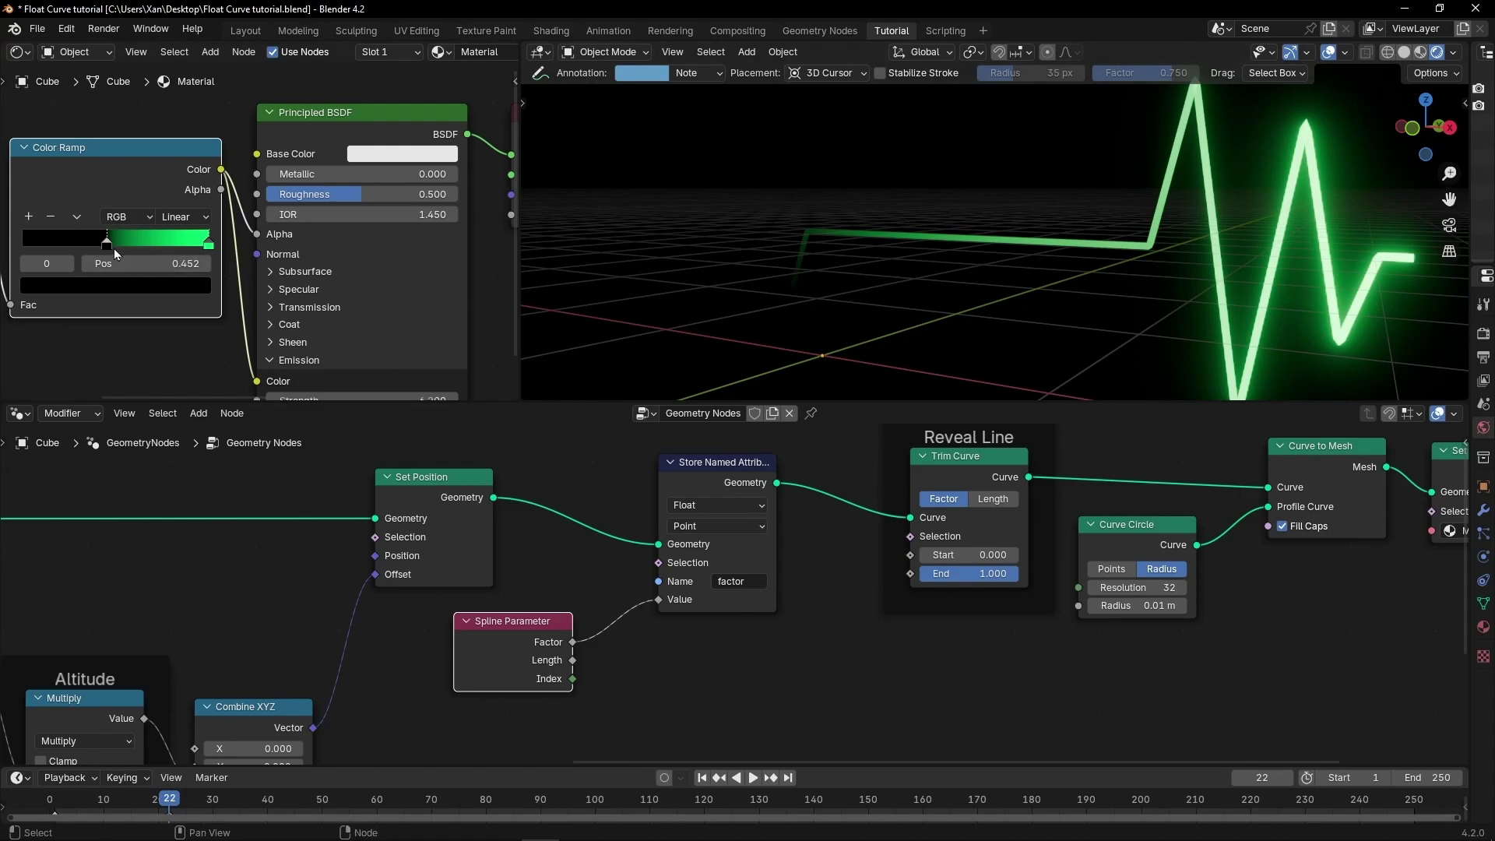
drag(107, 244, 9, 247)
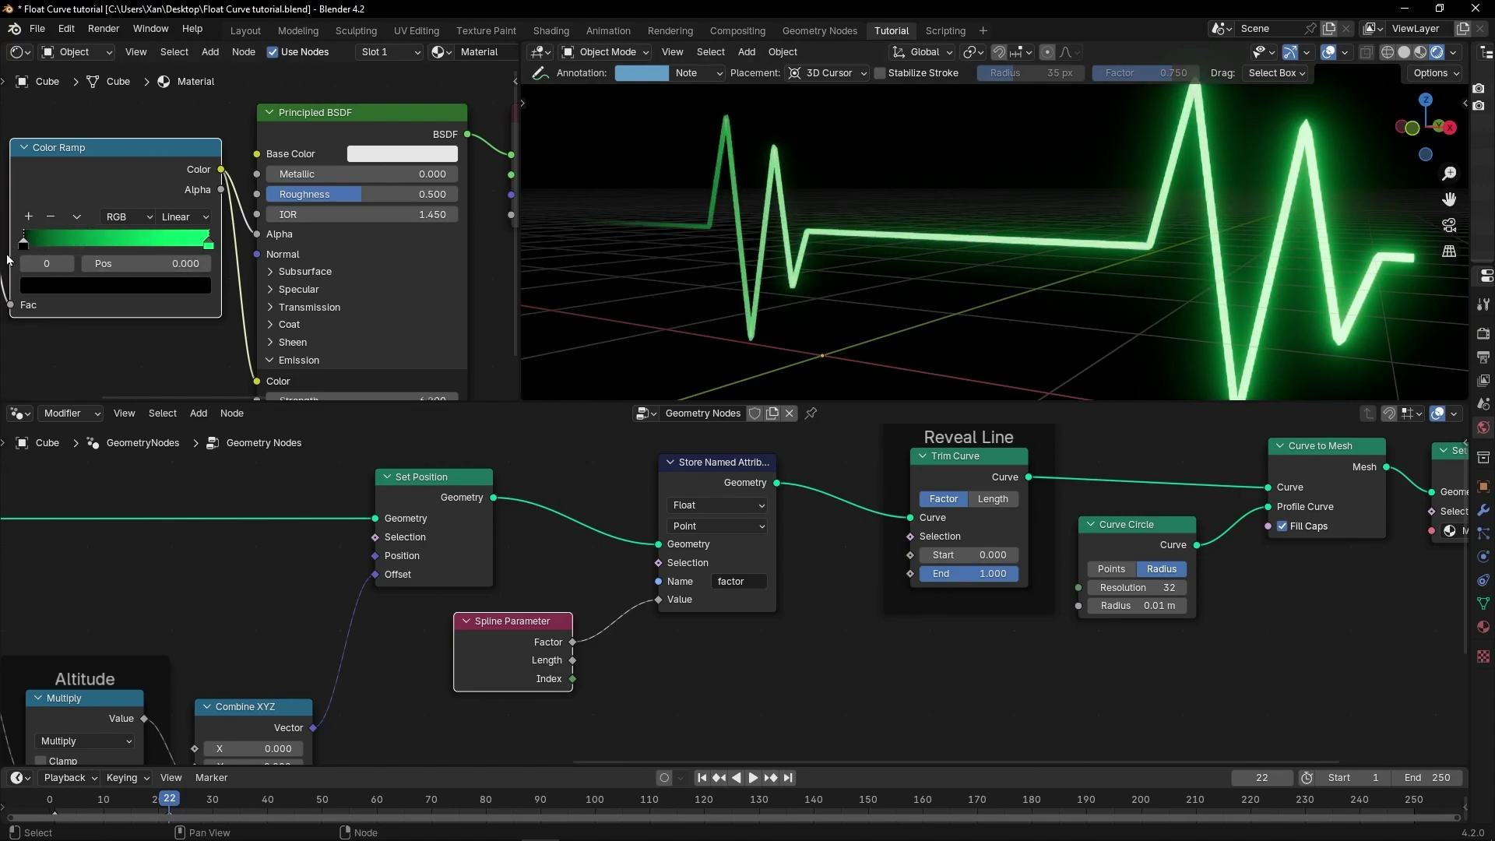
- Set the Color Ramp's interpolation to Ease, comparing it with Linear through undo and redo
click(184, 216)
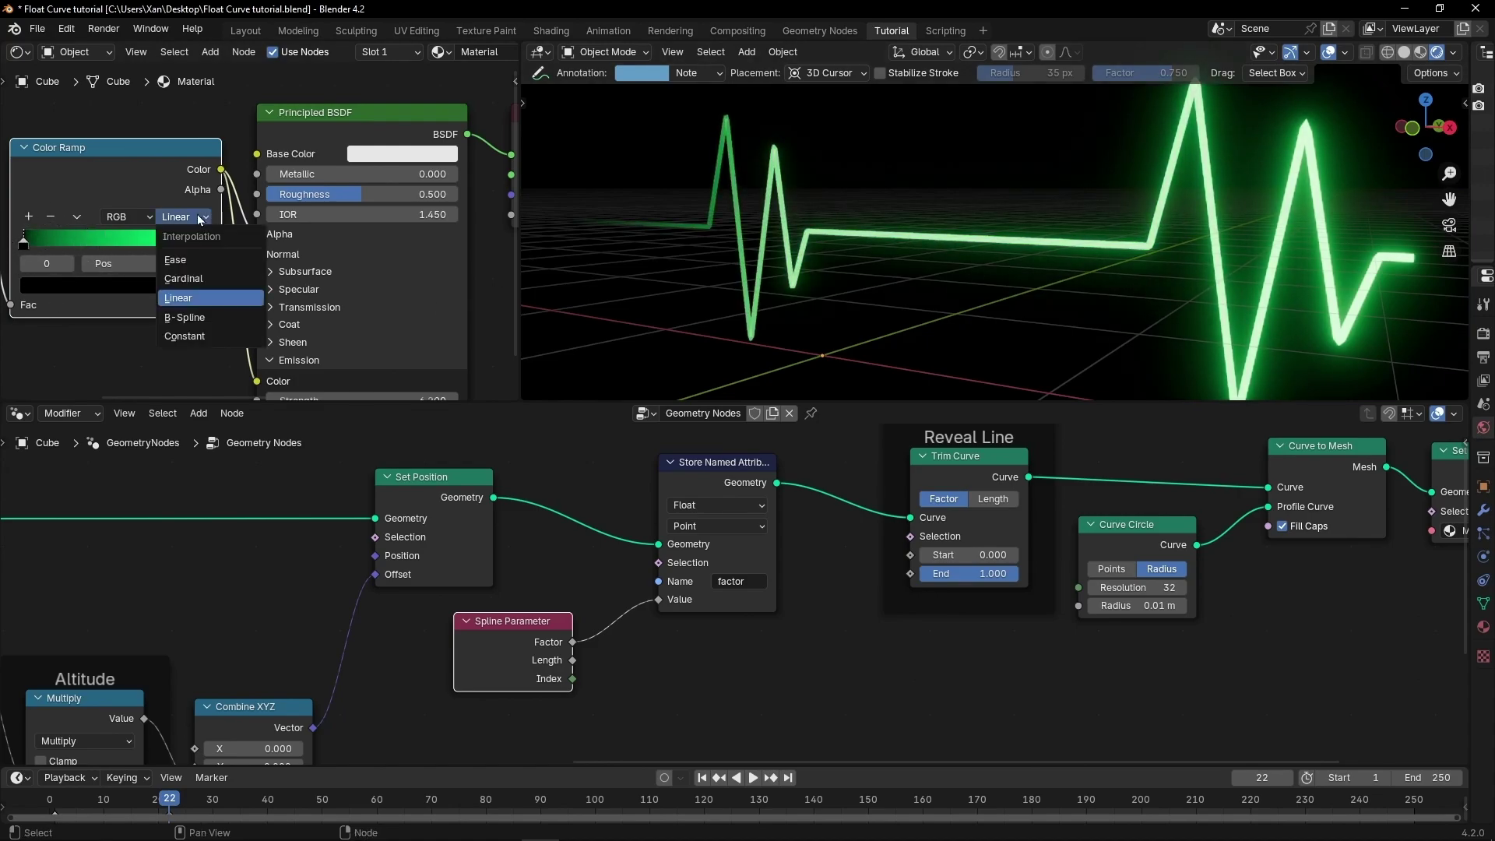
click(186, 261)
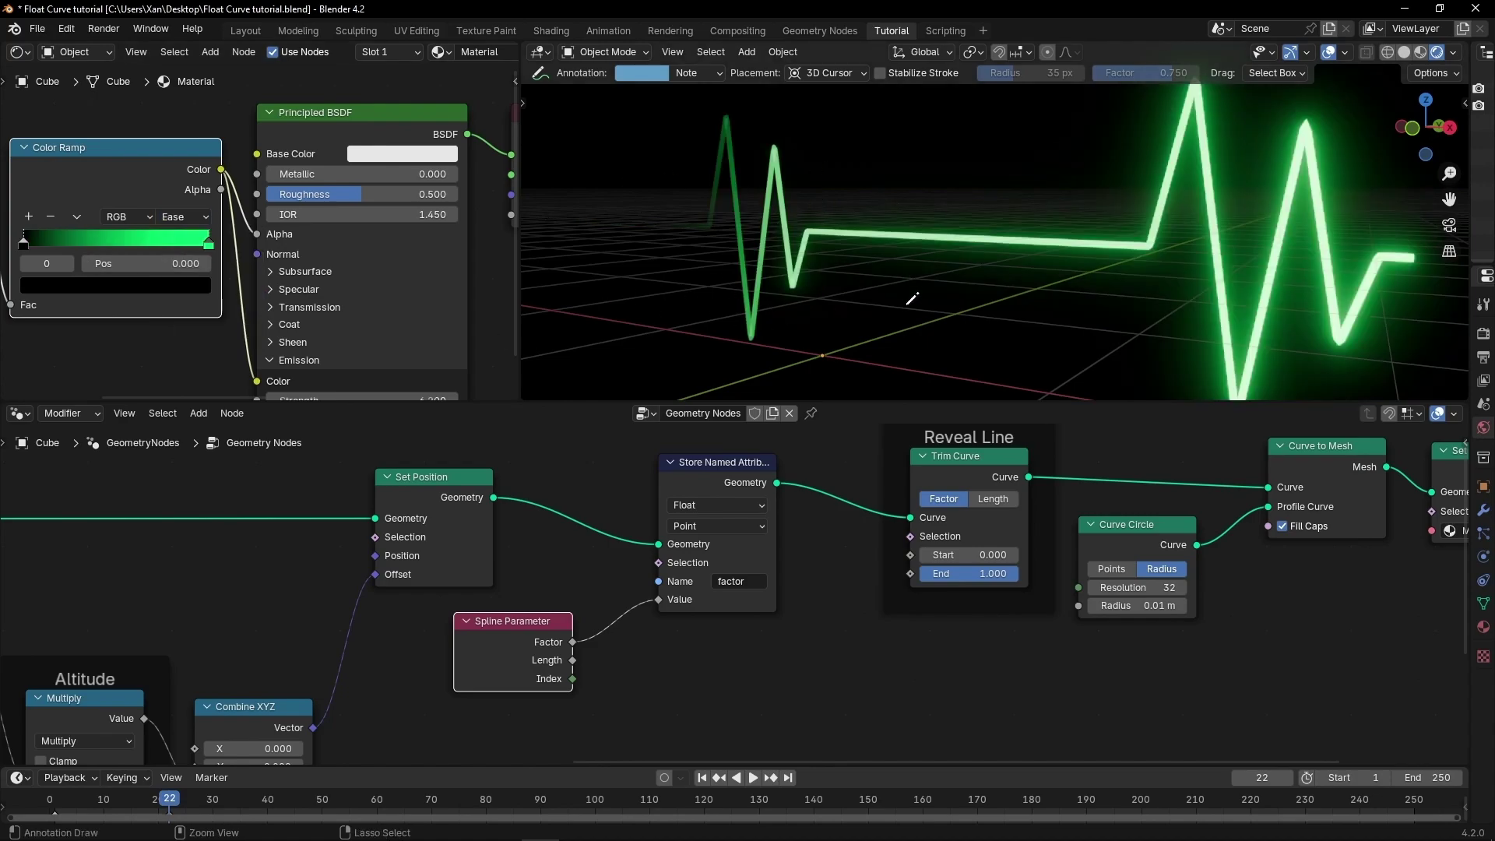
key(ctrl+z)
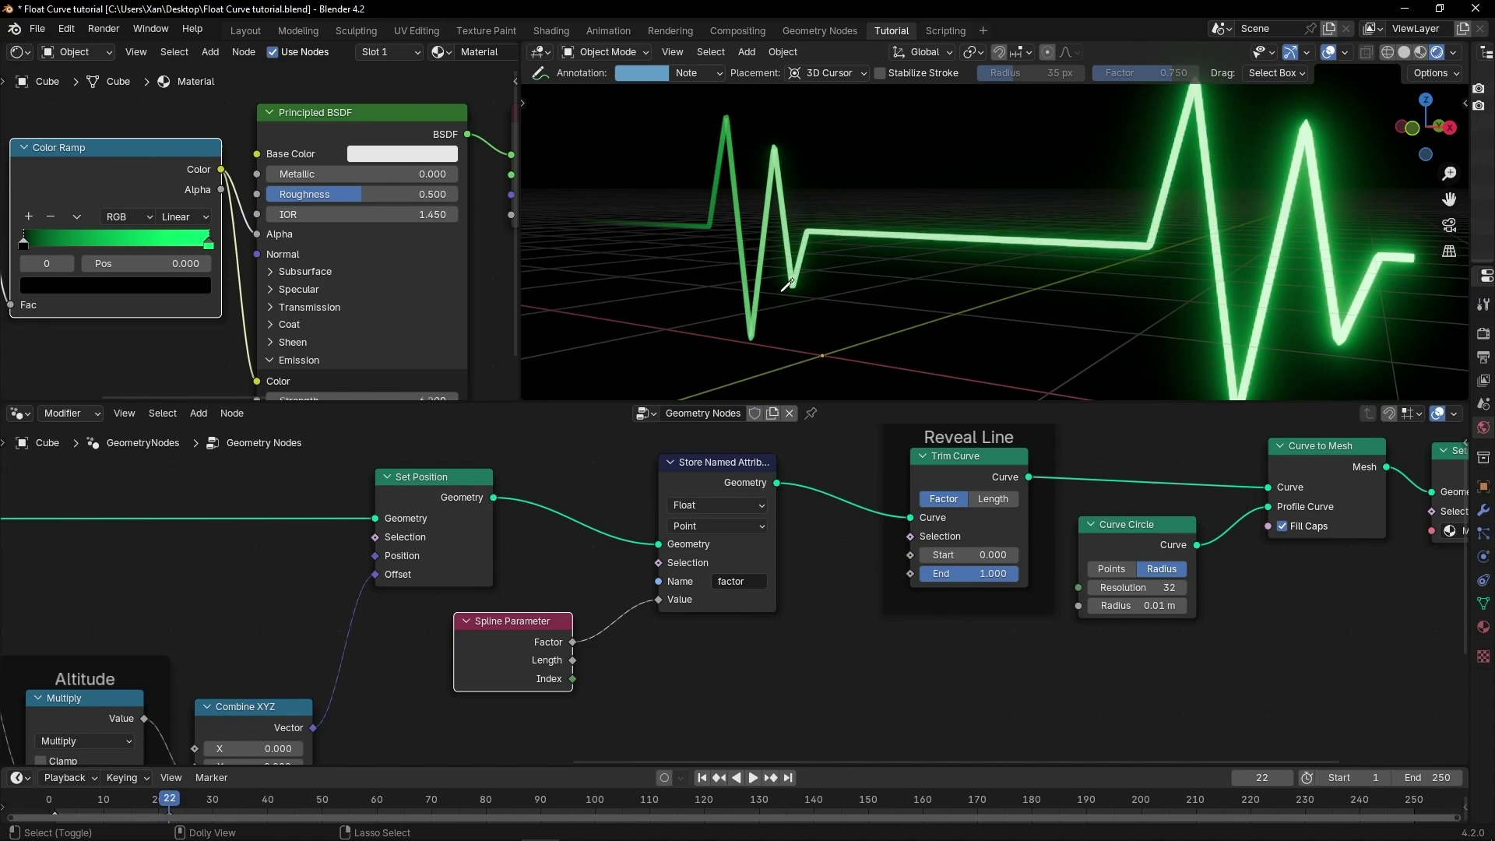
key(ctrl+shift+z)
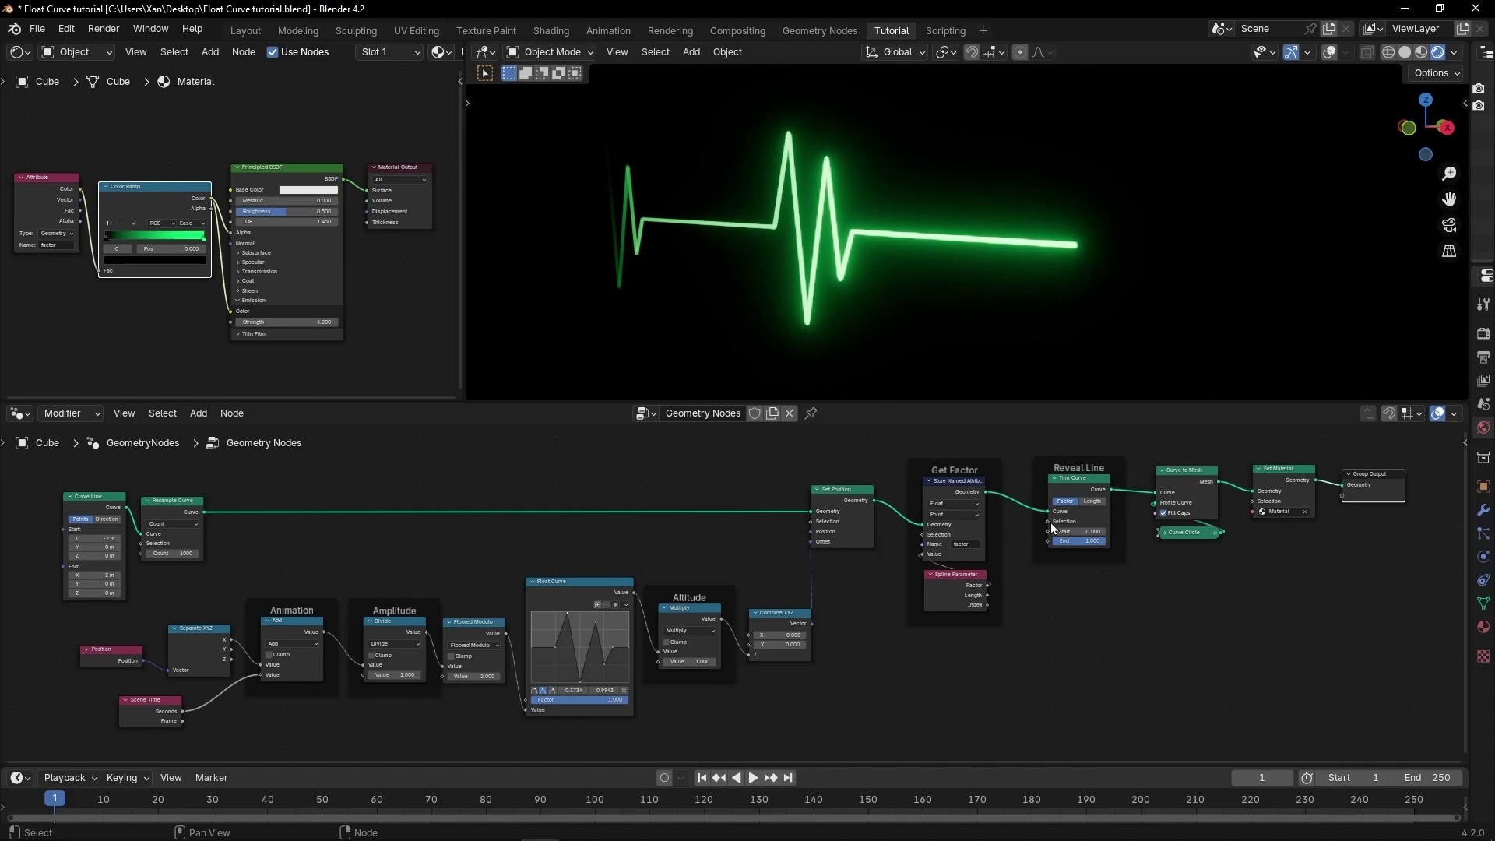
- Dissolve the Reveal Line frame with its Trim Curve node and move the remaining output nodes closer to Get Factor
mouse_move(1083, 540)
mouse_down()
mouse_move(1039, 541)
mouse_move(1082, 540)
mouse_up()
drag(1045, 441, 1110, 594)
key(ctrl+x)
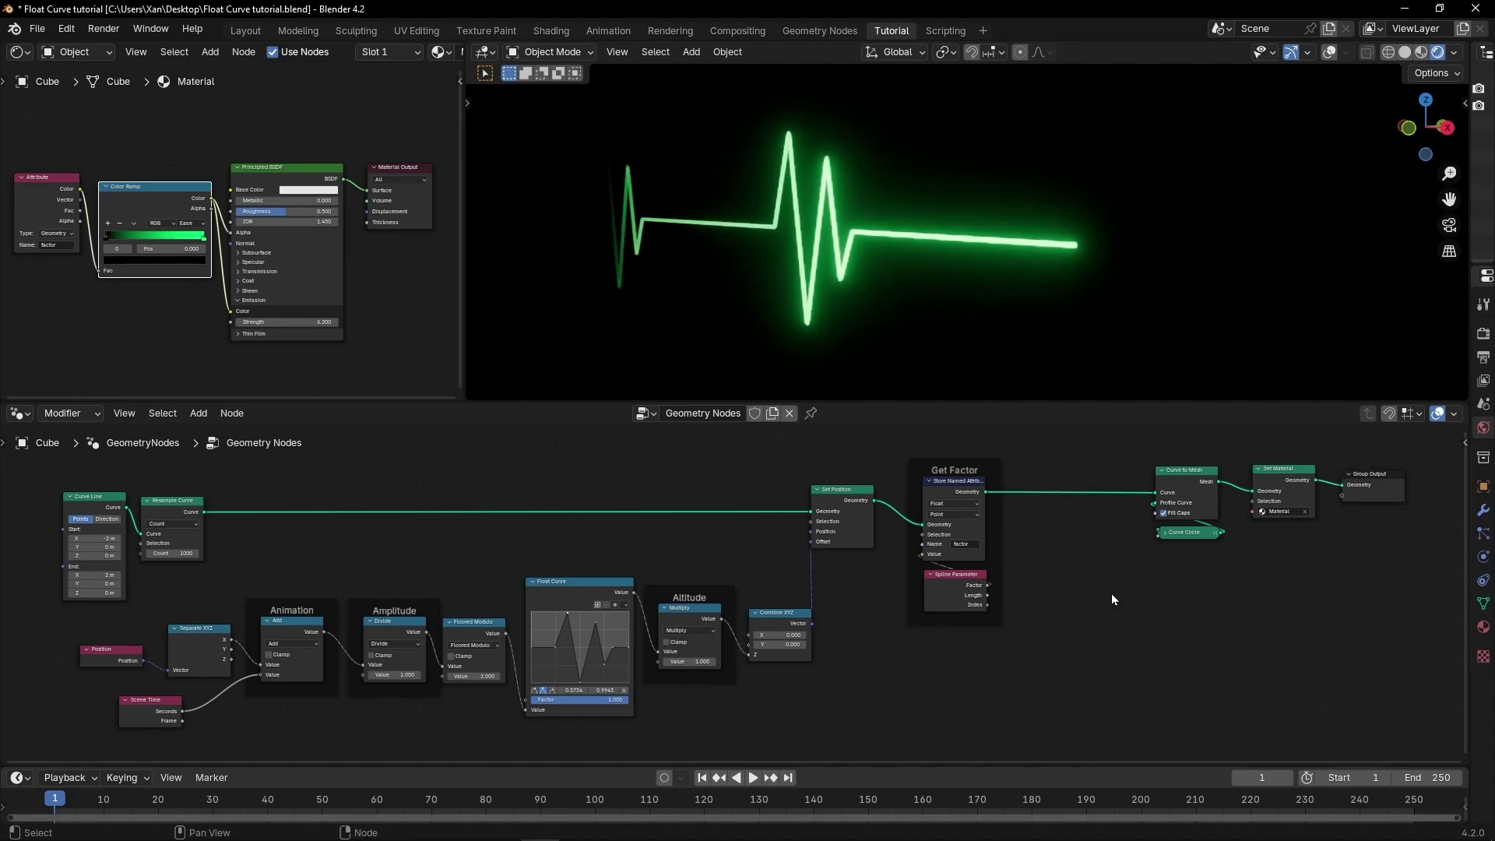
drag(1122, 430, 1348, 559)
key(g)
click(1212, 558)
key(Home)
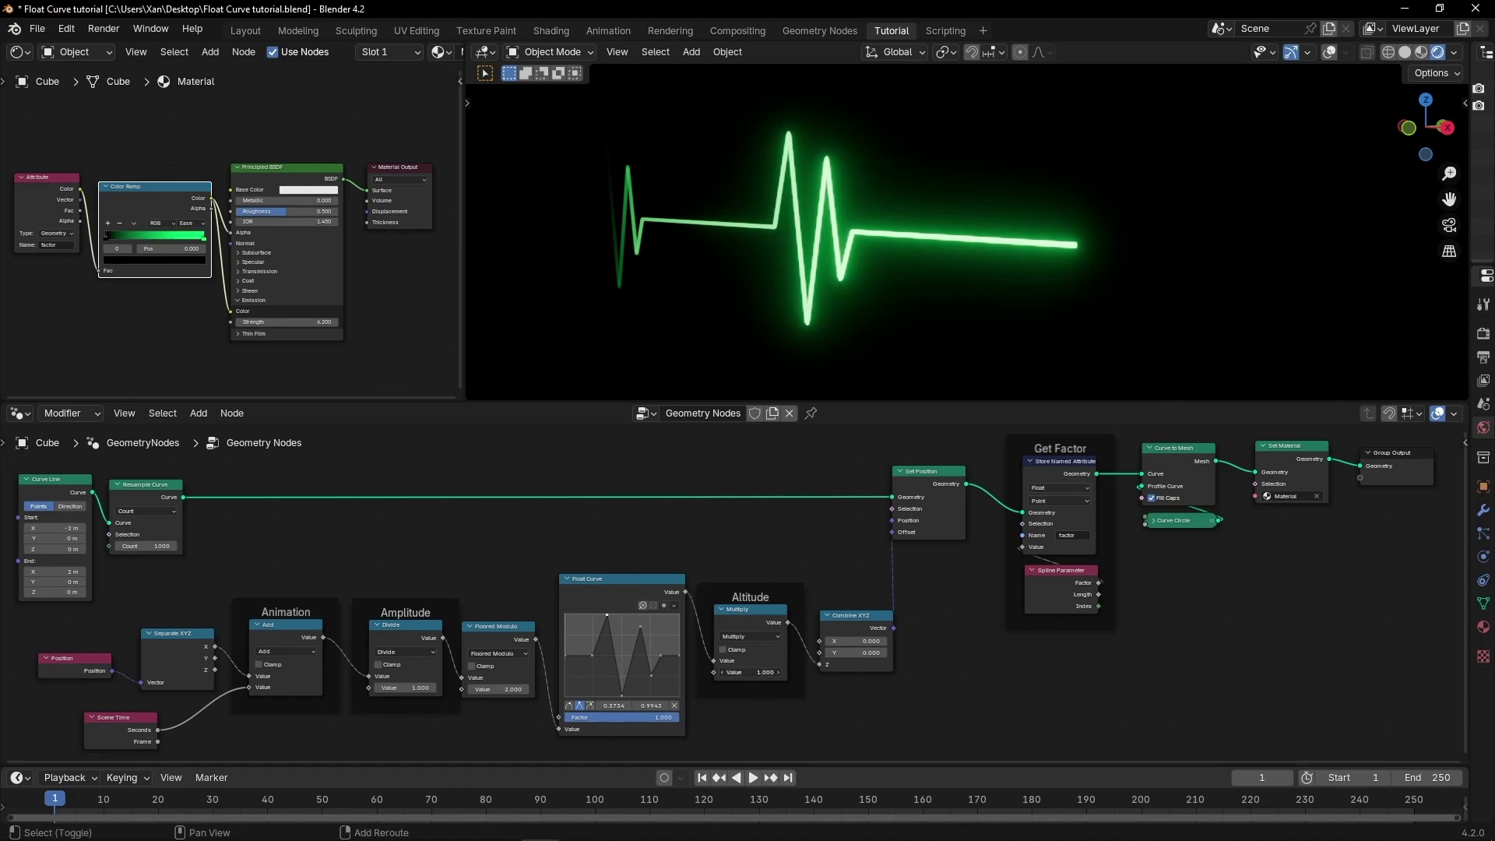
- Try different values on the Altitude Multiply, Amplitude Divide and Floored Modulo nodes
shift+drag(746, 672, 787, 673)
key(Escape)
drag(405, 688, 444, 688)
key(Escape)
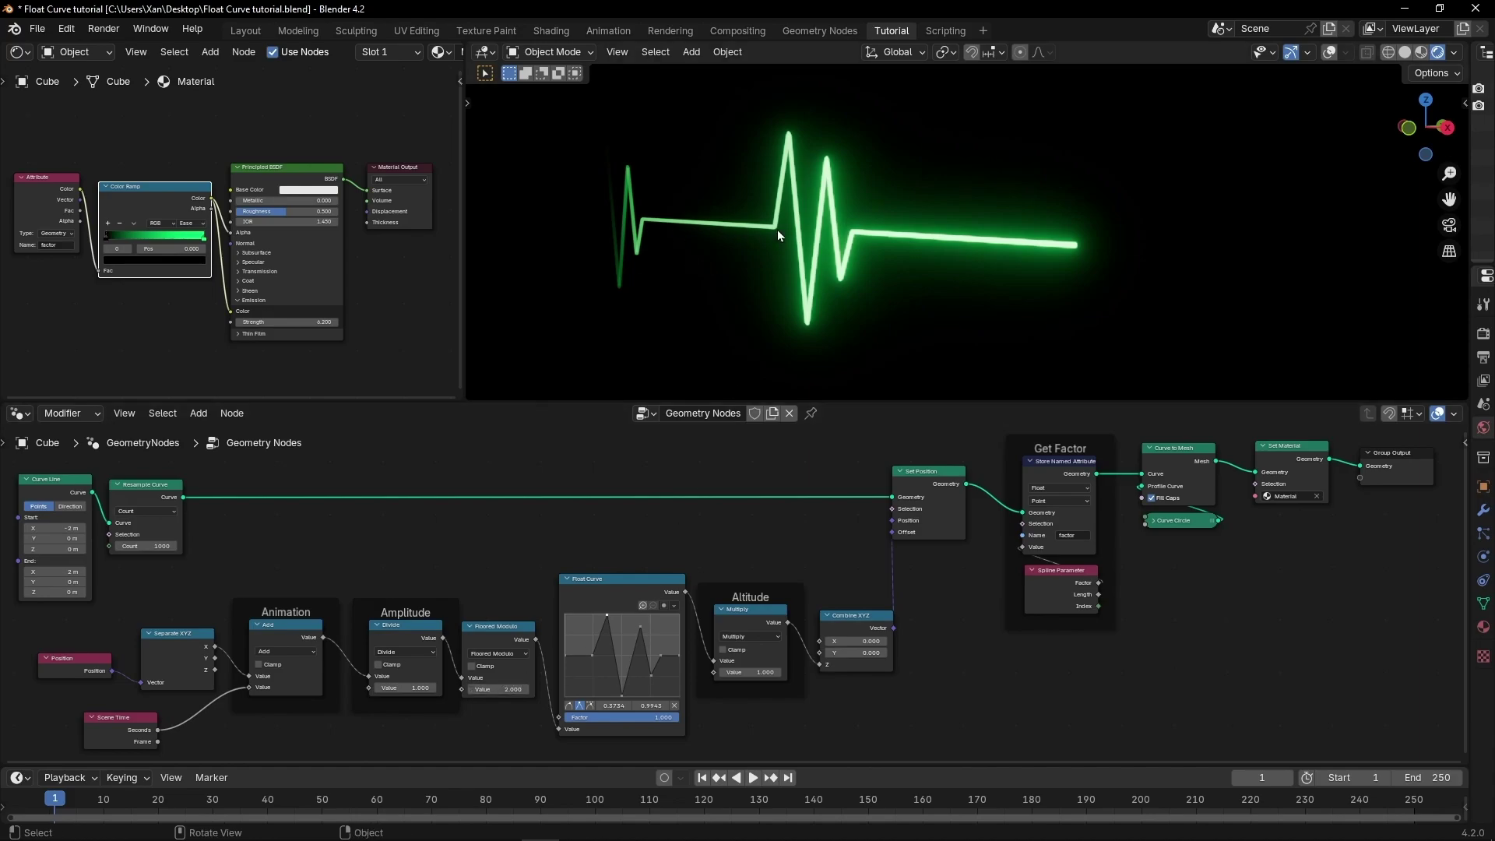
mouse_move(506, 689)
mouse_down()
mouse_move(468, 689)
mouse_move(514, 691)
mouse_up()
- Play the heartbeat animation from the start of the timeline to preview the moving line
key(space)
key(space)
key(space)
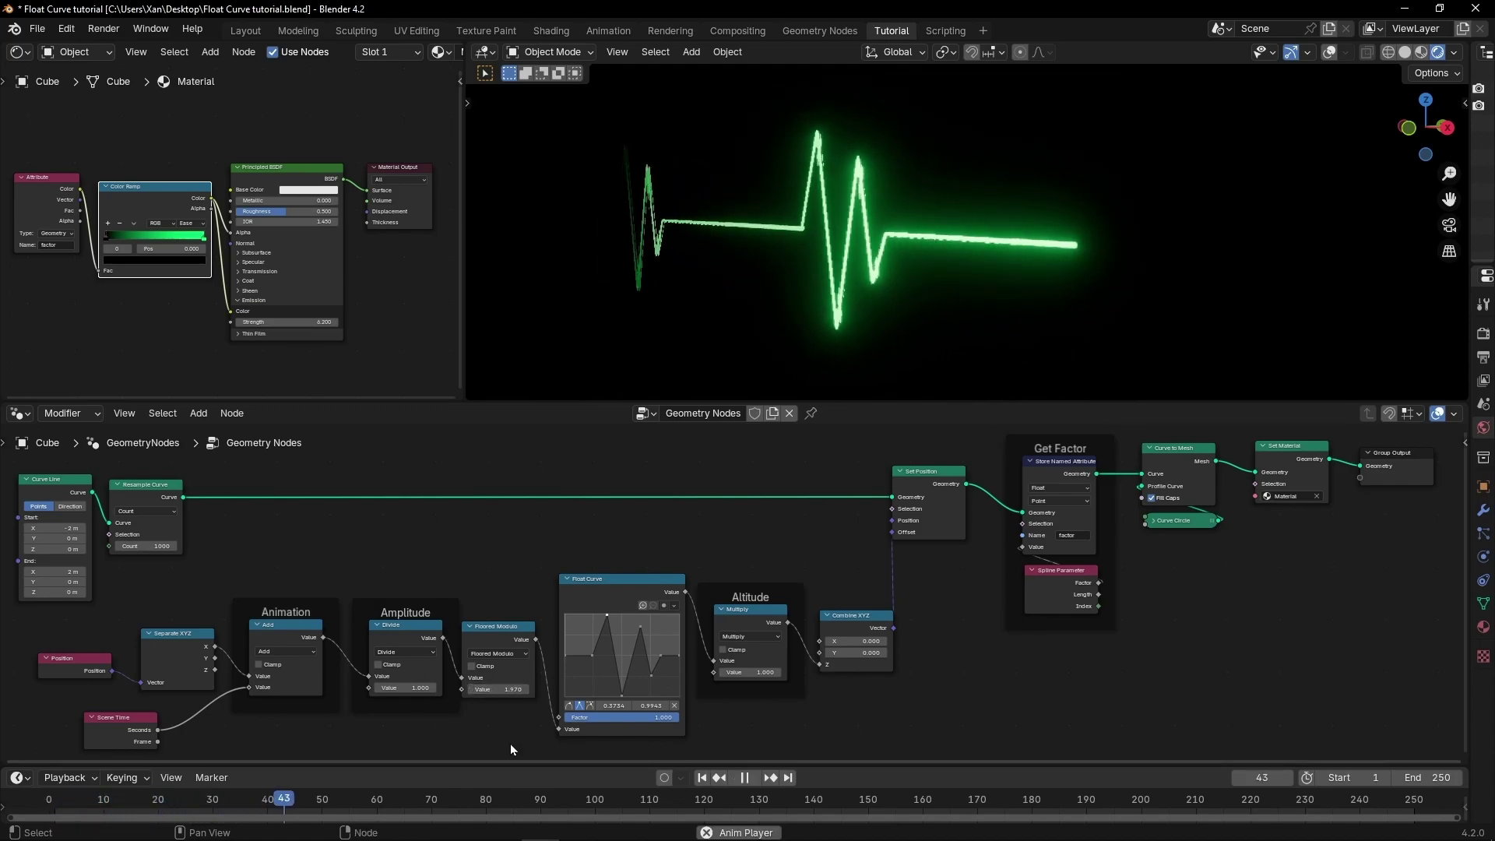
key(shift+Left)
key(space)
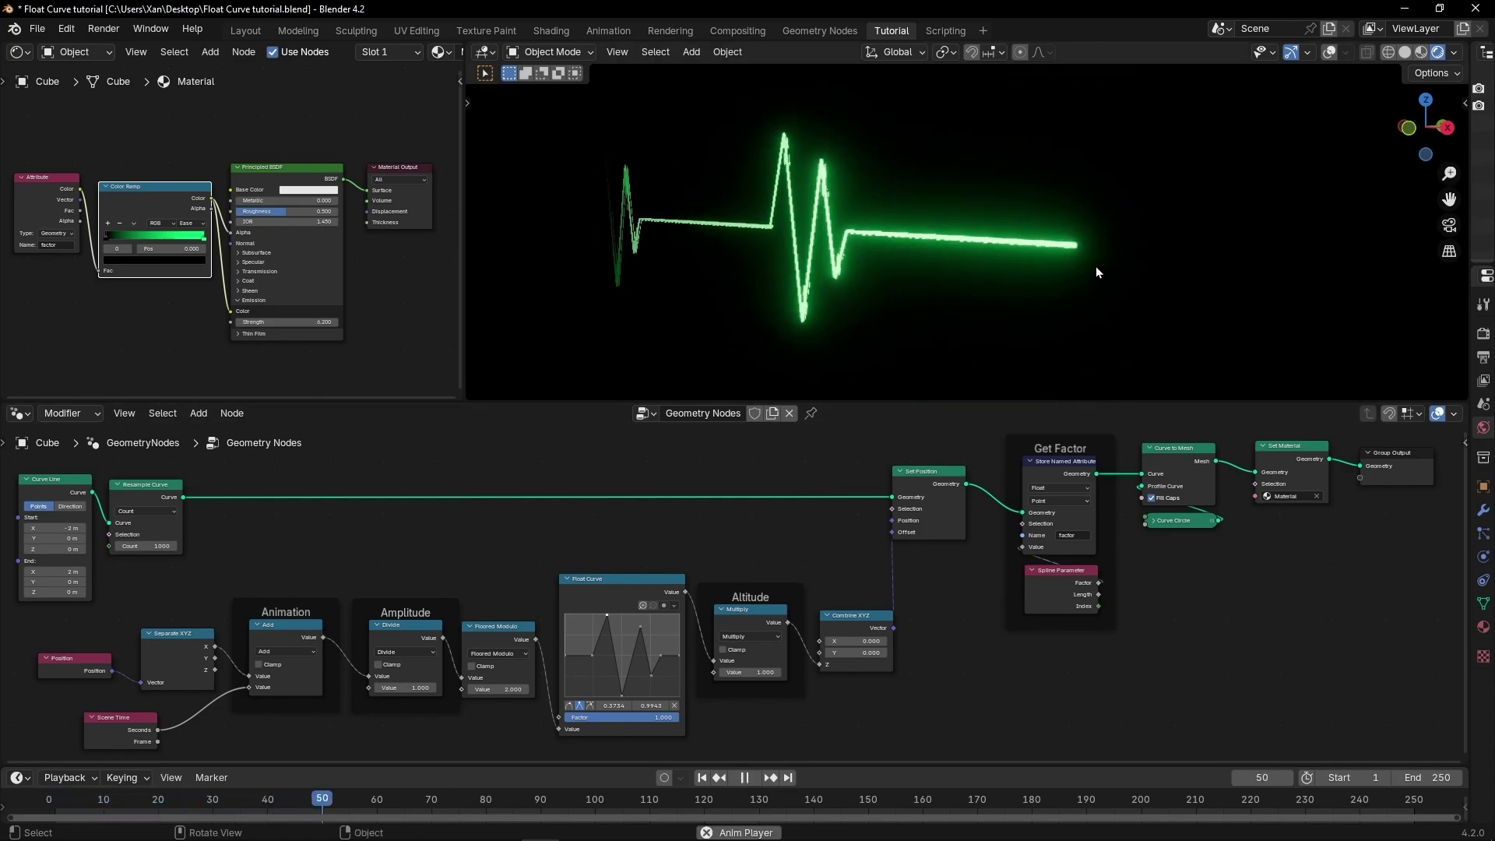
- Return the animation to its first frame and enlarge the timeline area
key(shift+Left)
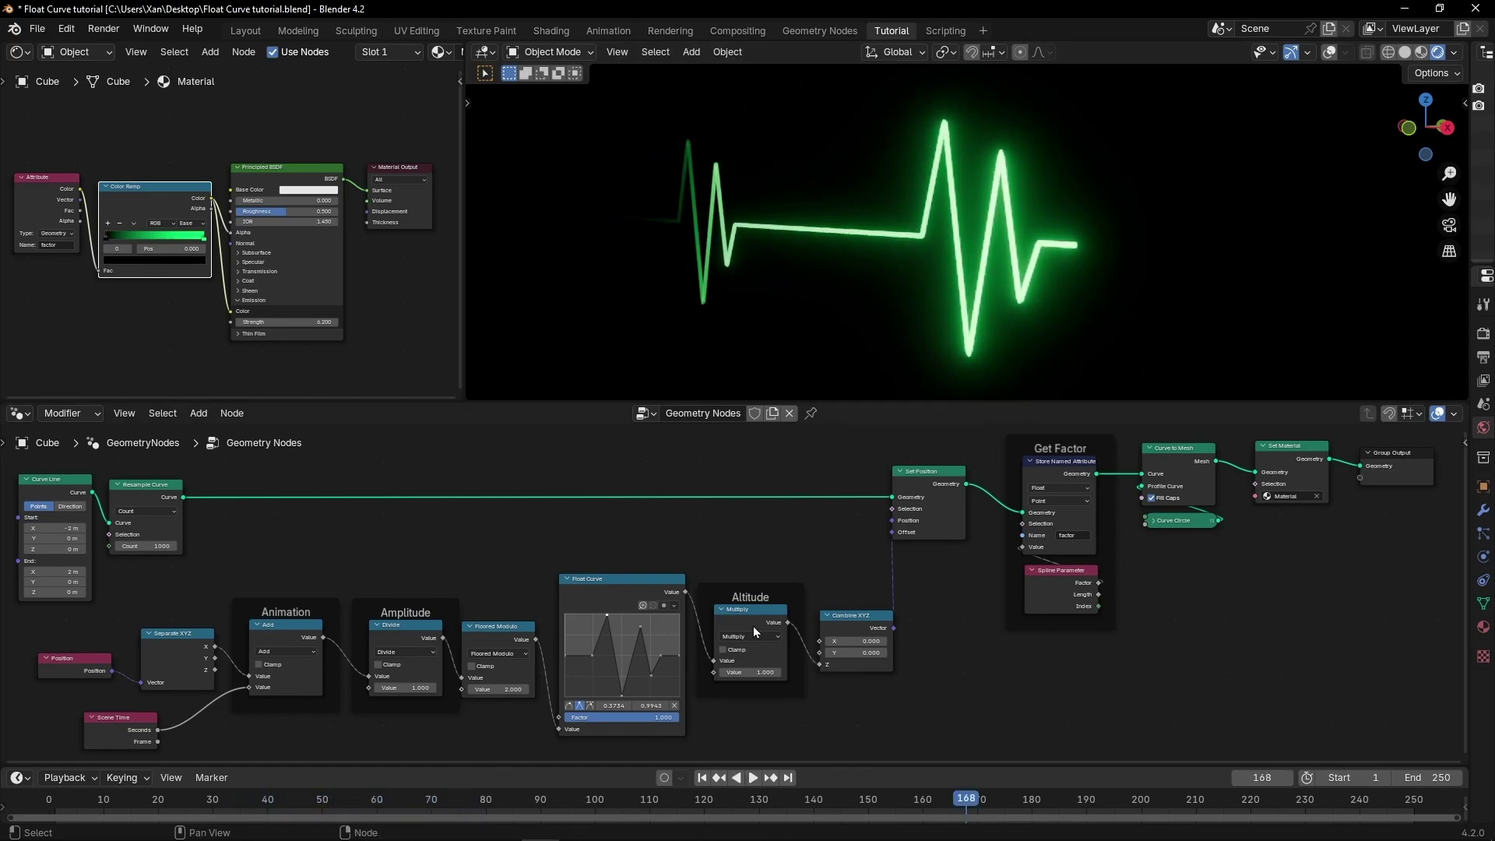
click(701, 780)
drag(806, 768, 806, 734)
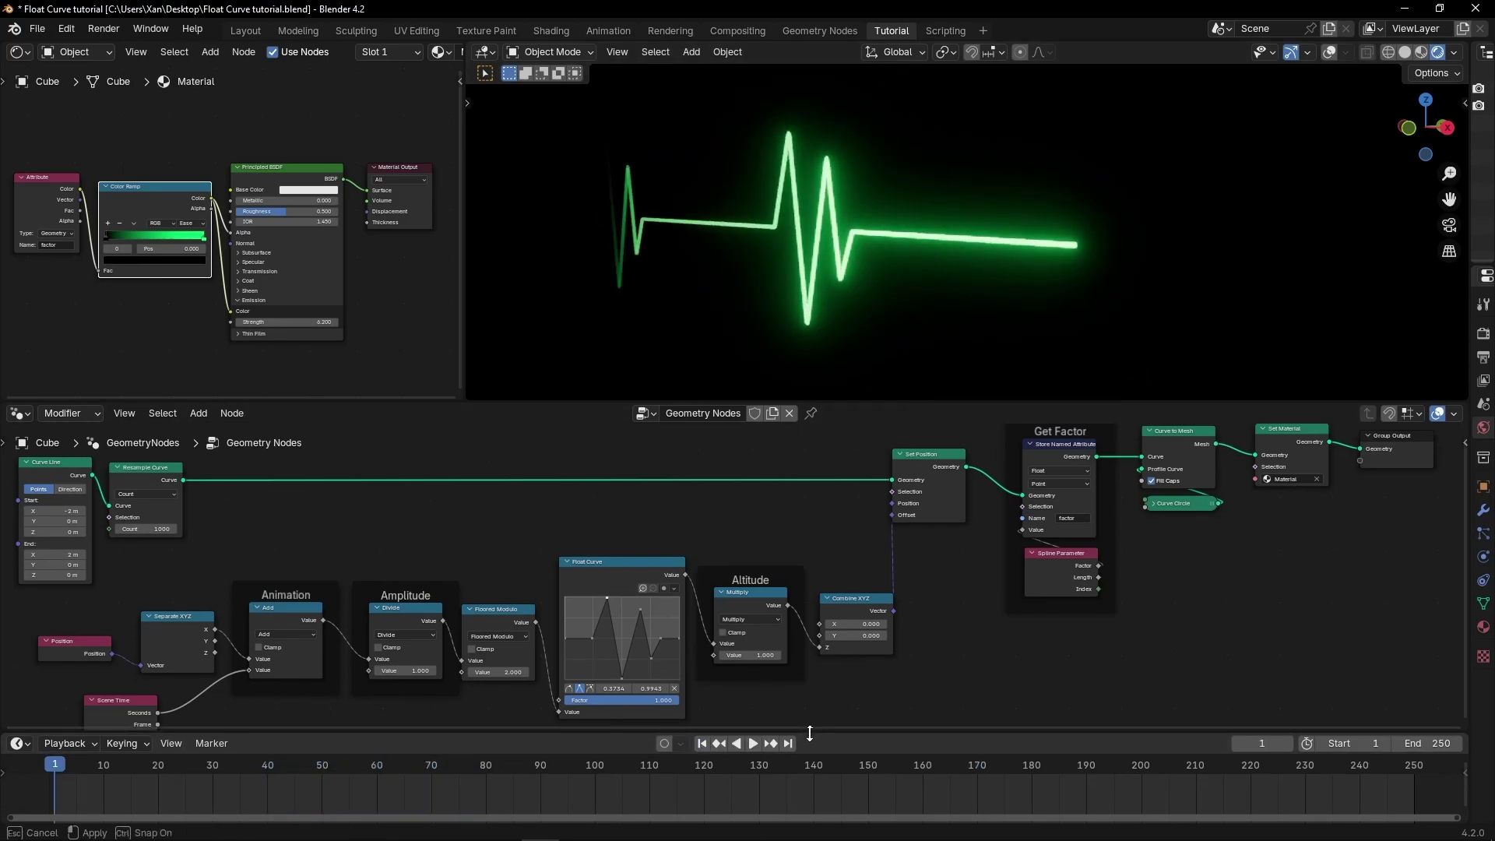
- Show the heartbeat line from the front in Solid shading with the viewport overlays turned on
click(1409, 133)
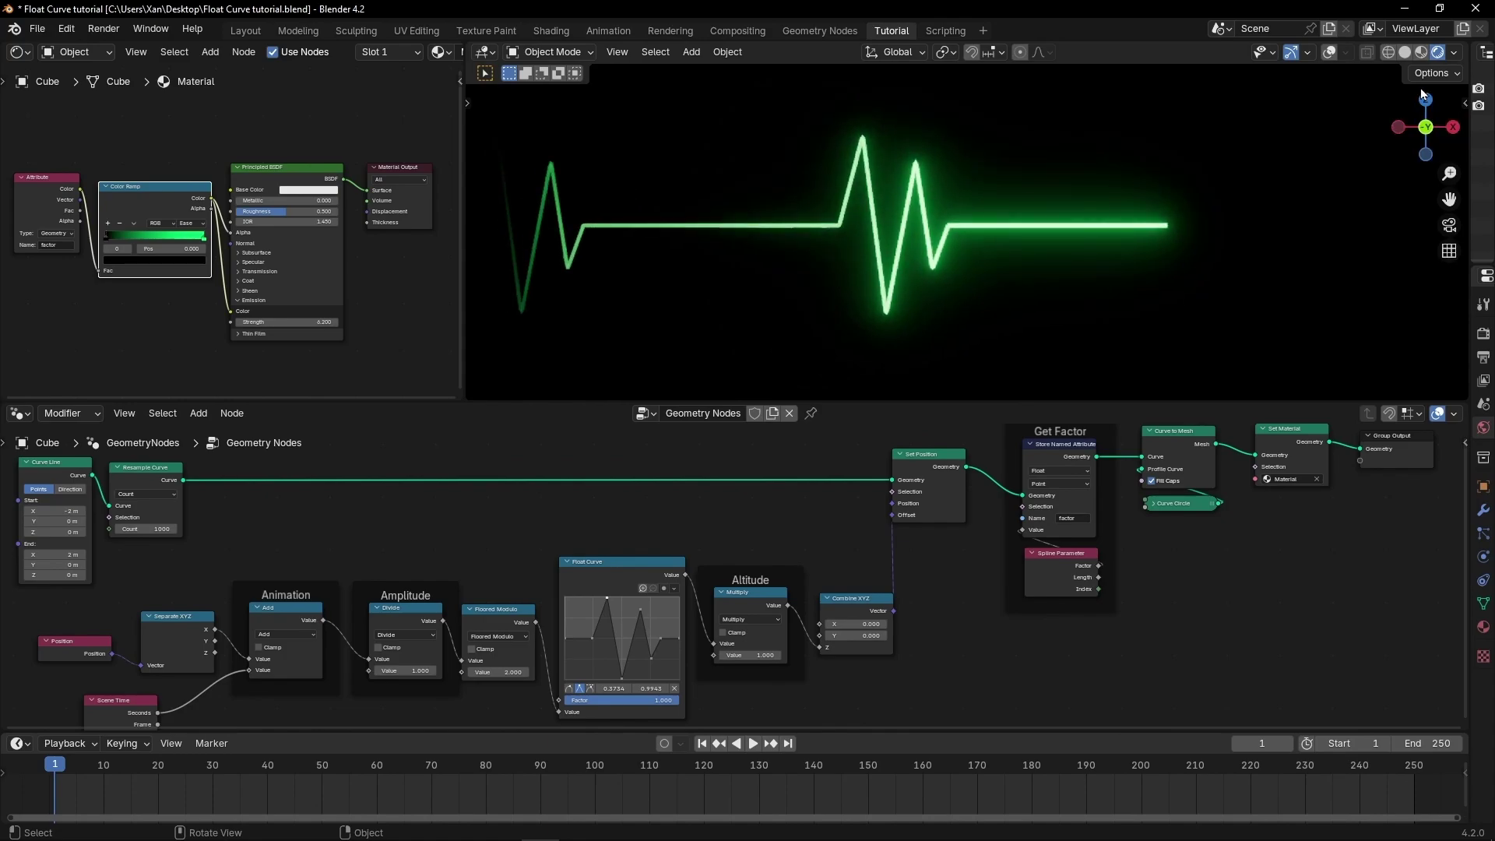
click(1329, 51)
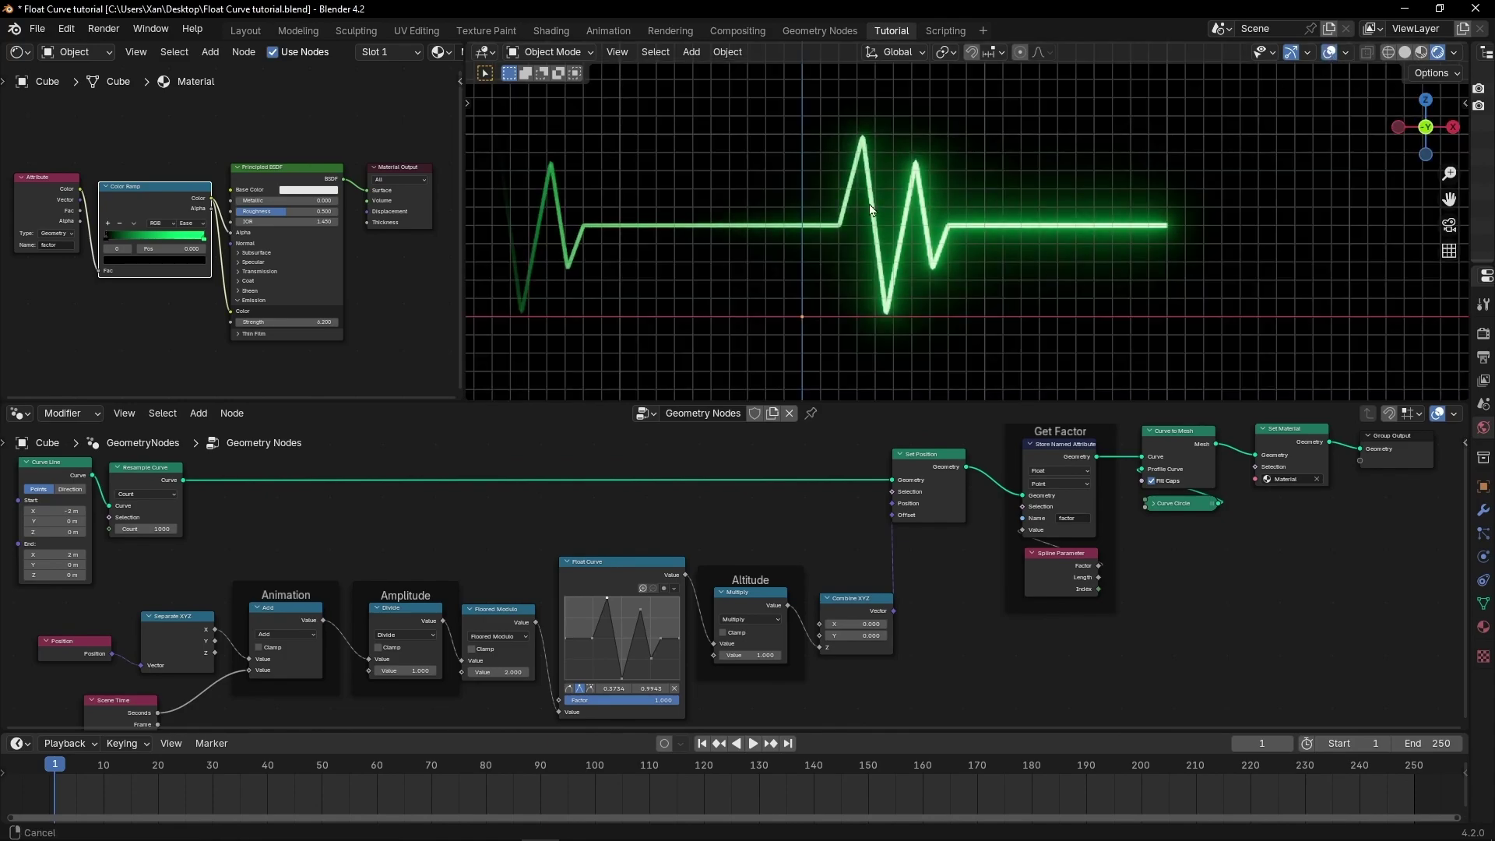
shift+middle_drag(1101, 72, 1241, 69)
click(1405, 51)
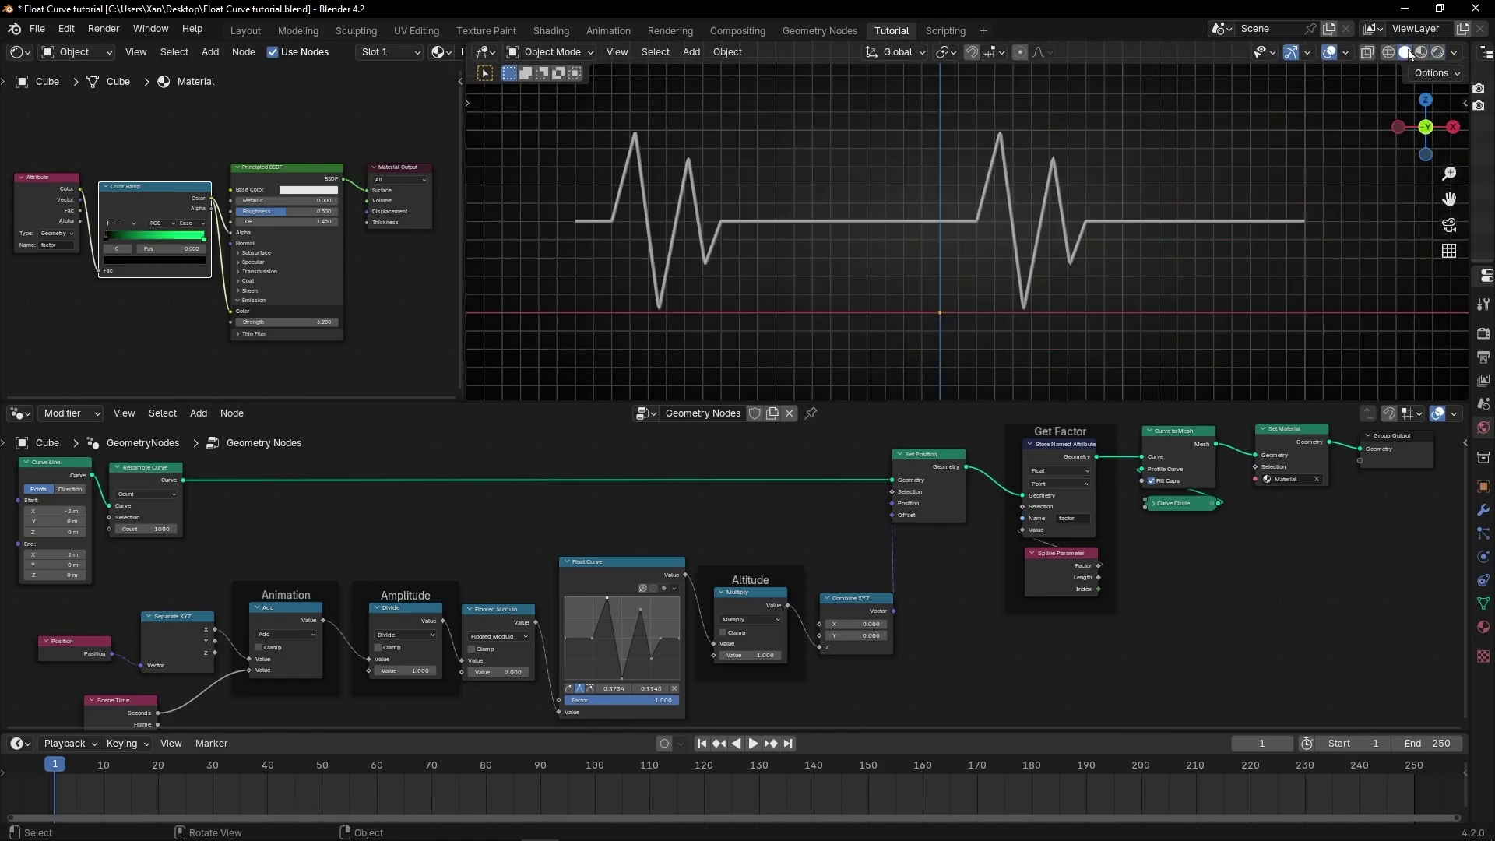
- Widen the properties area and show the scene's output settings to check the frame rate against the Scene Time seconds
middle_drag(309, 576, 353, 539)
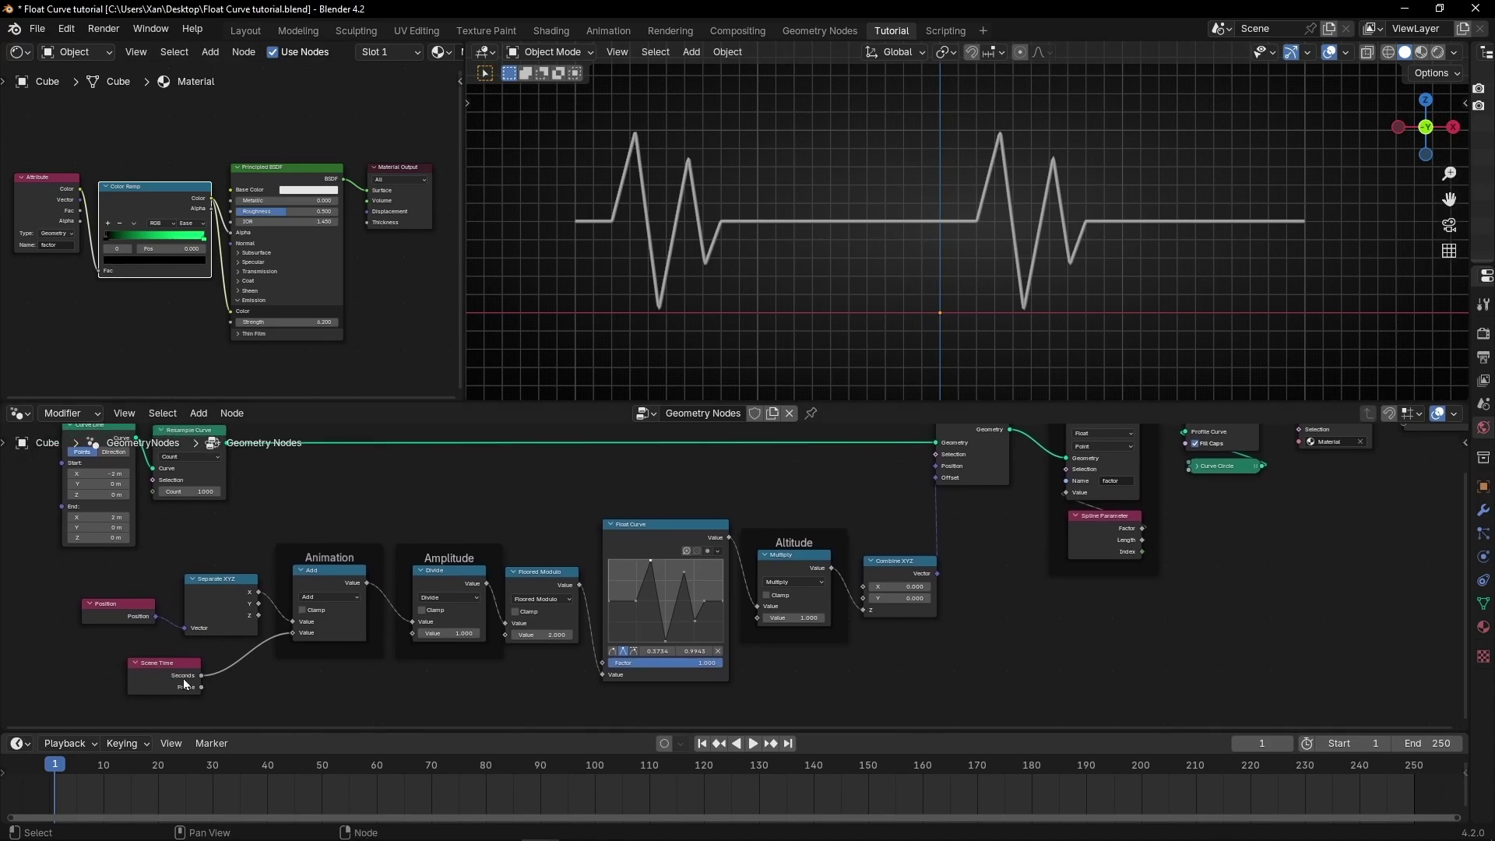
mouse_move(185, 682)
drag(1468, 300, 1207, 331)
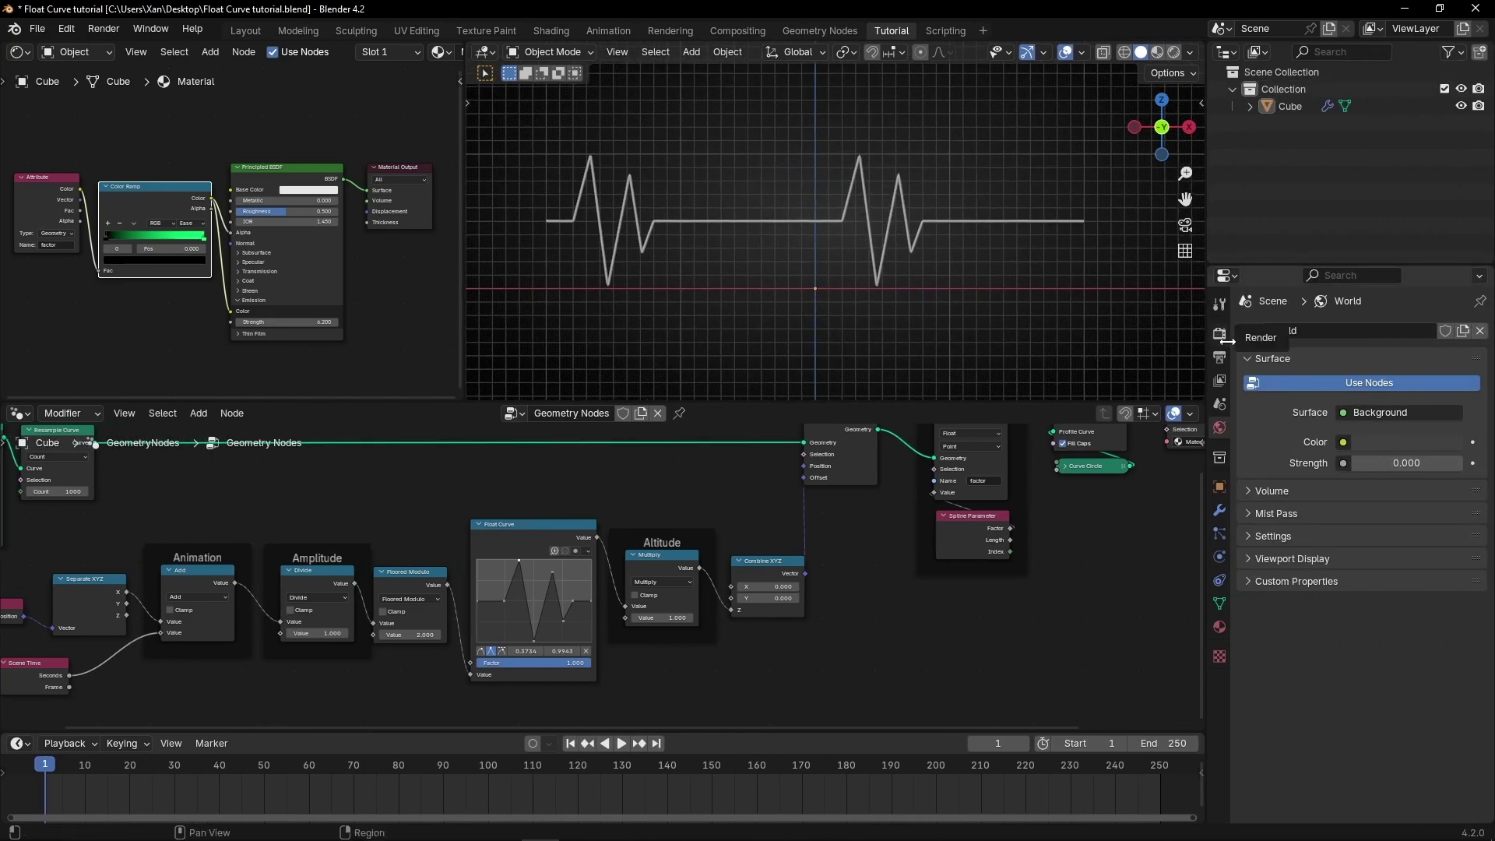
click(1221, 355)
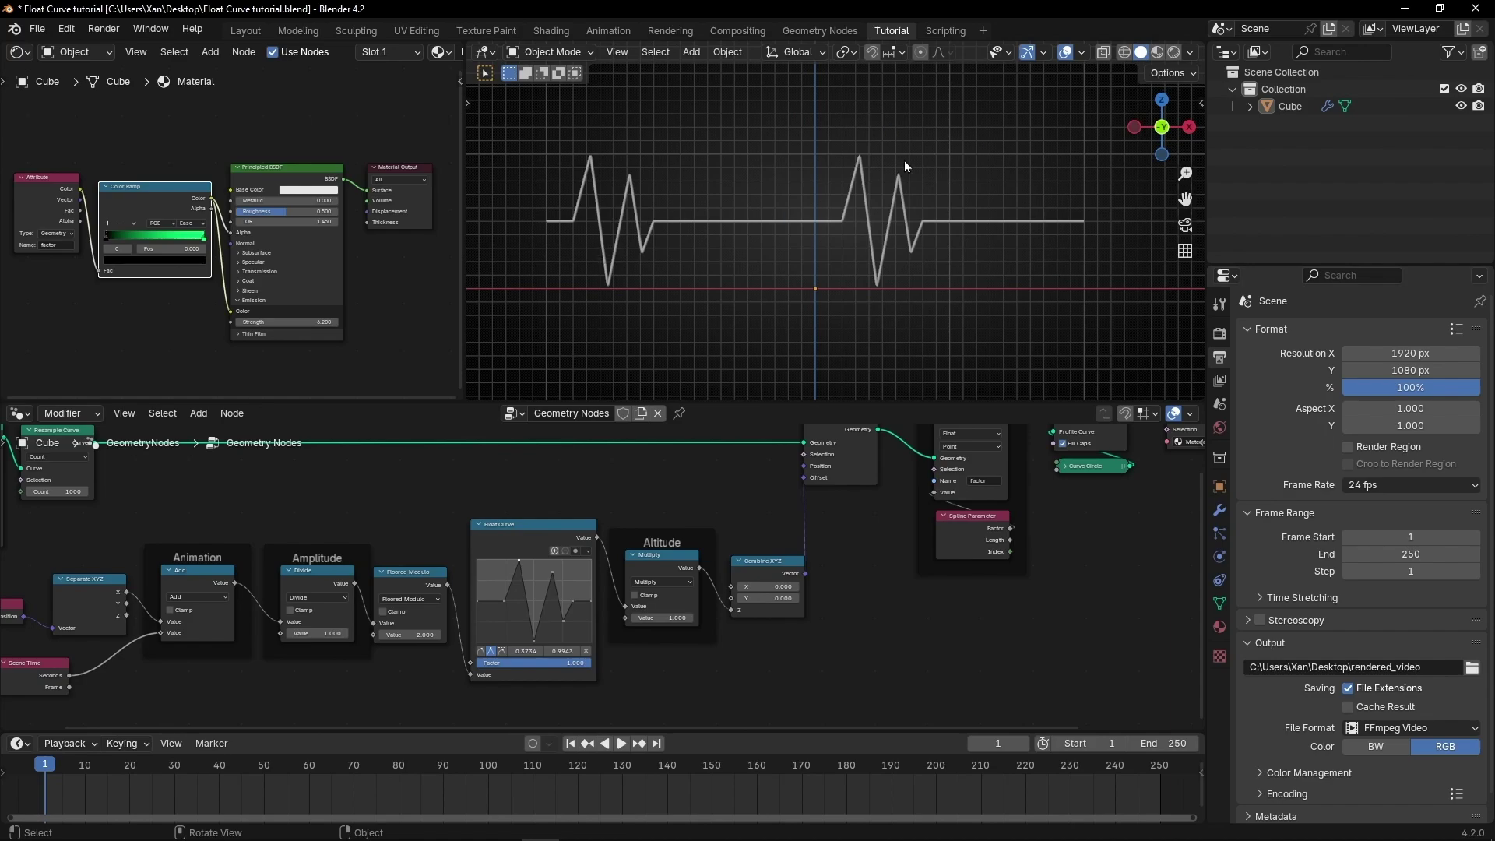
- Try an end frame of 24 and play the animation to check how the heartbeat loops
click(1152, 746)
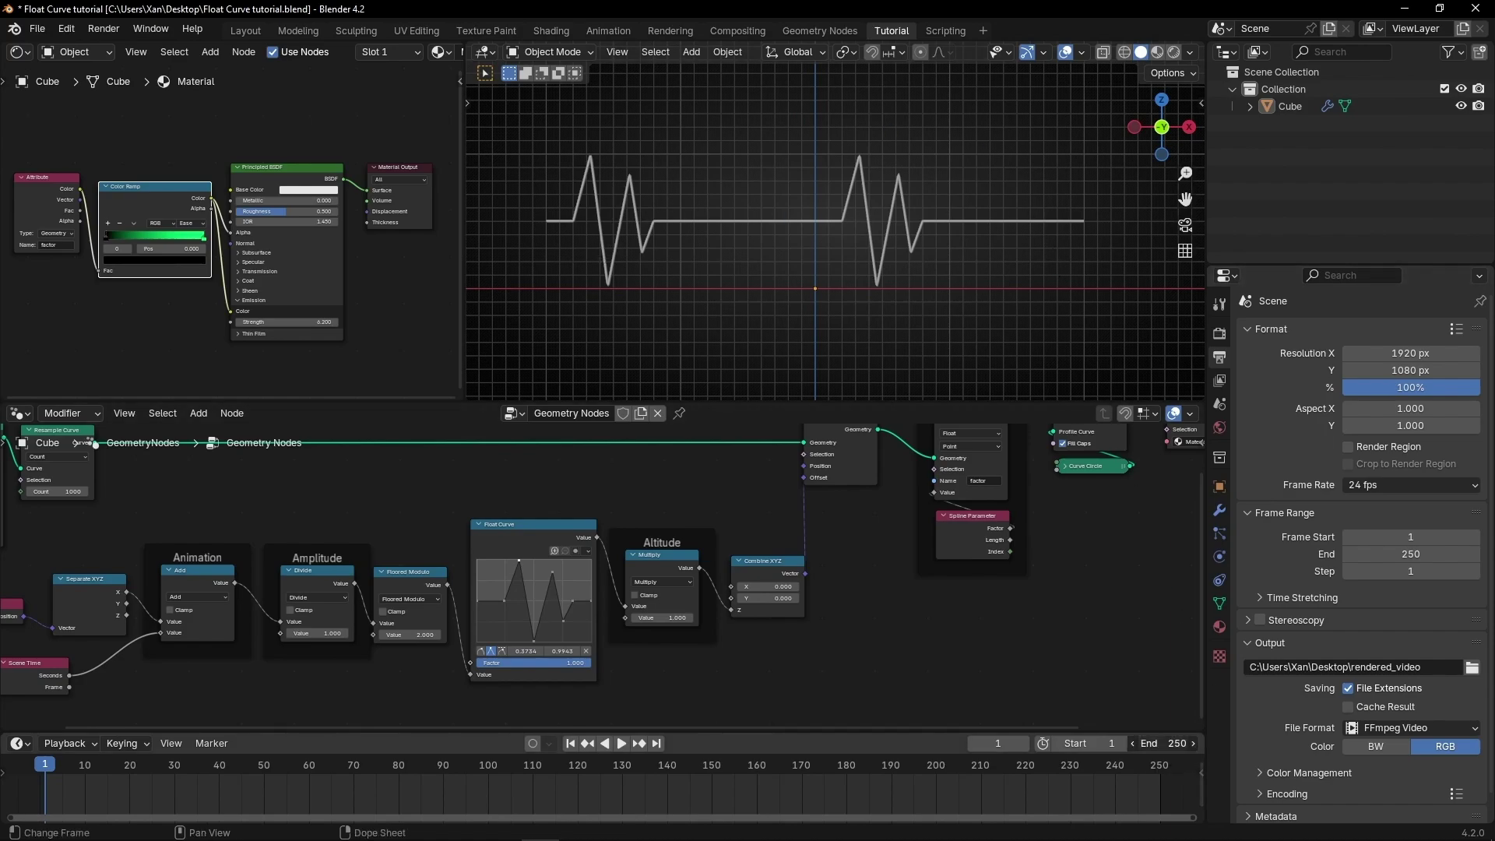
text(24)
key(Return)
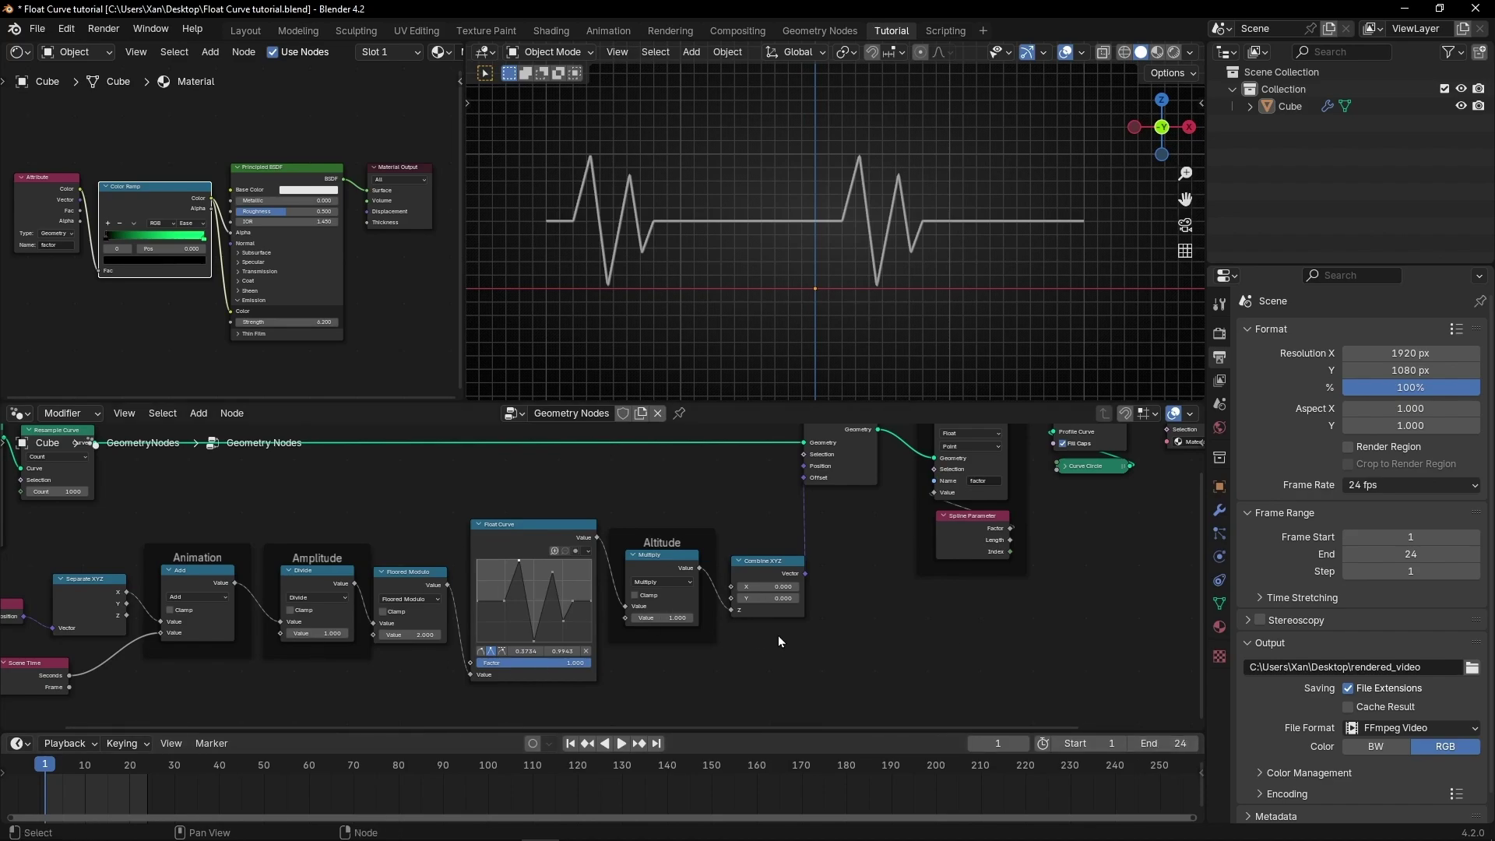
key(space)
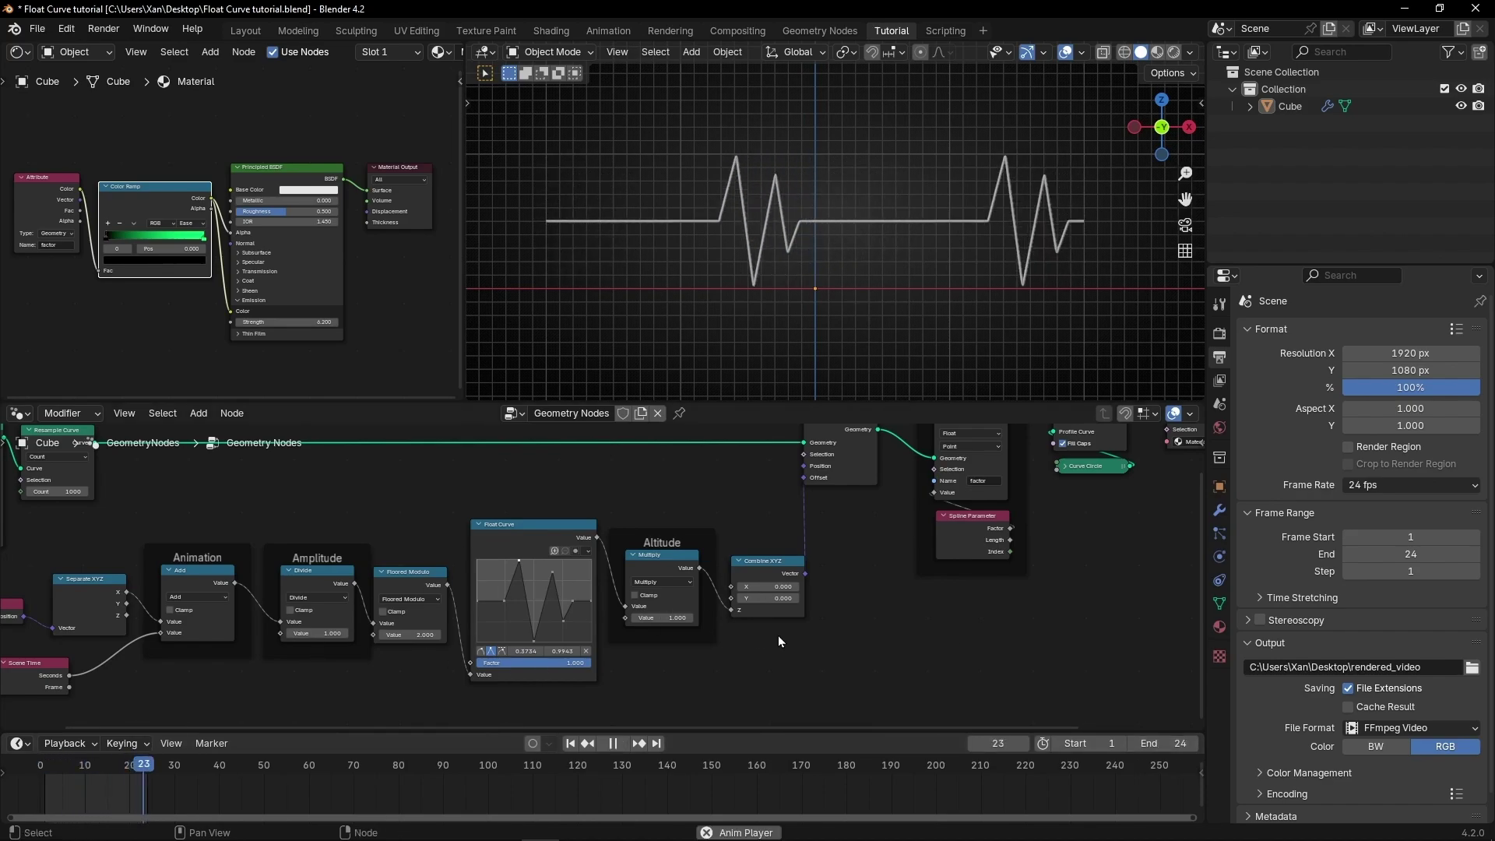
key(space)
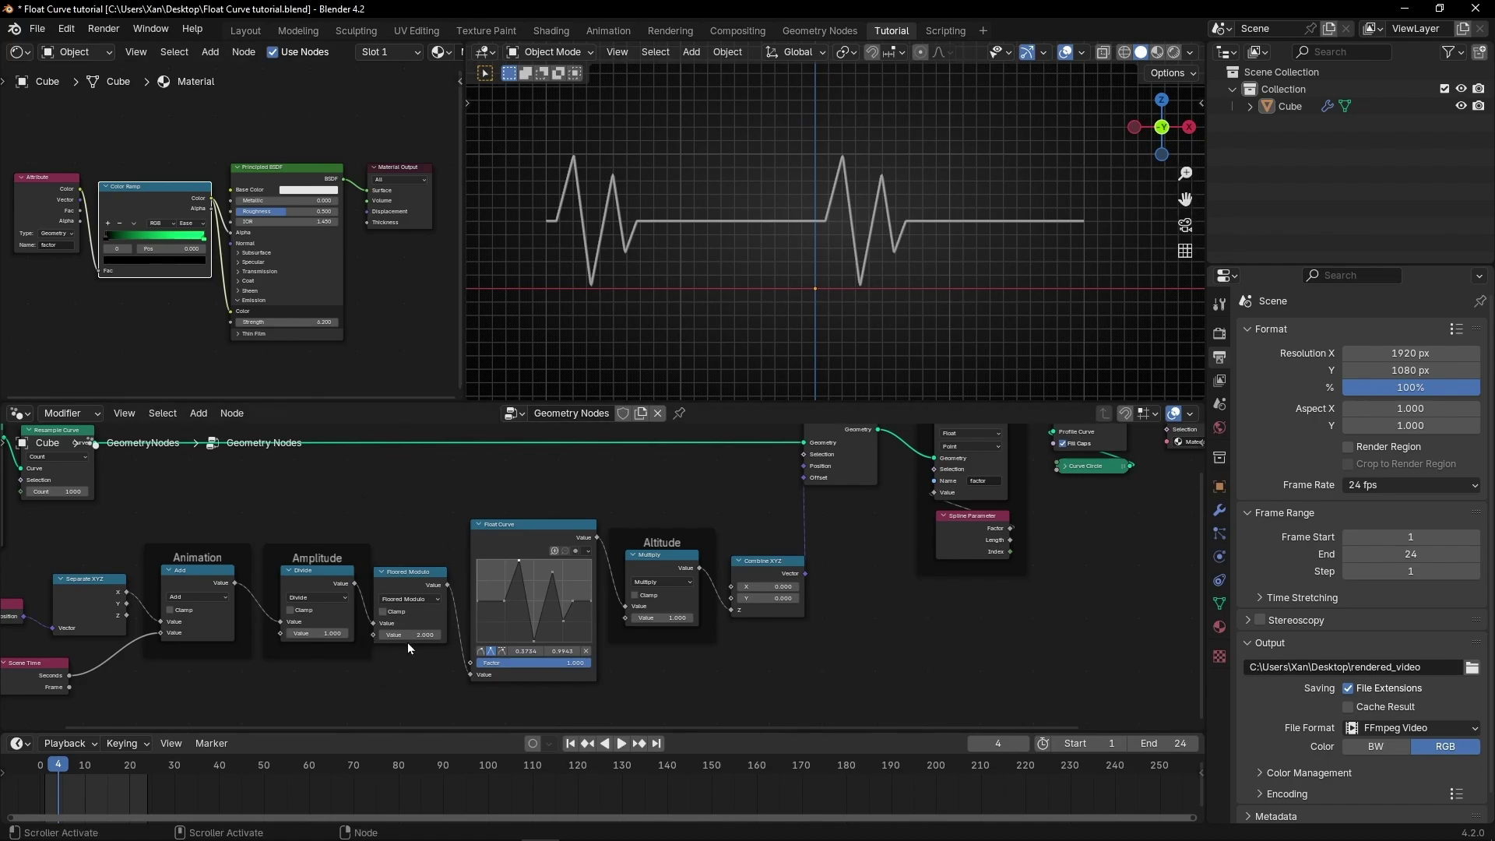
key(space)
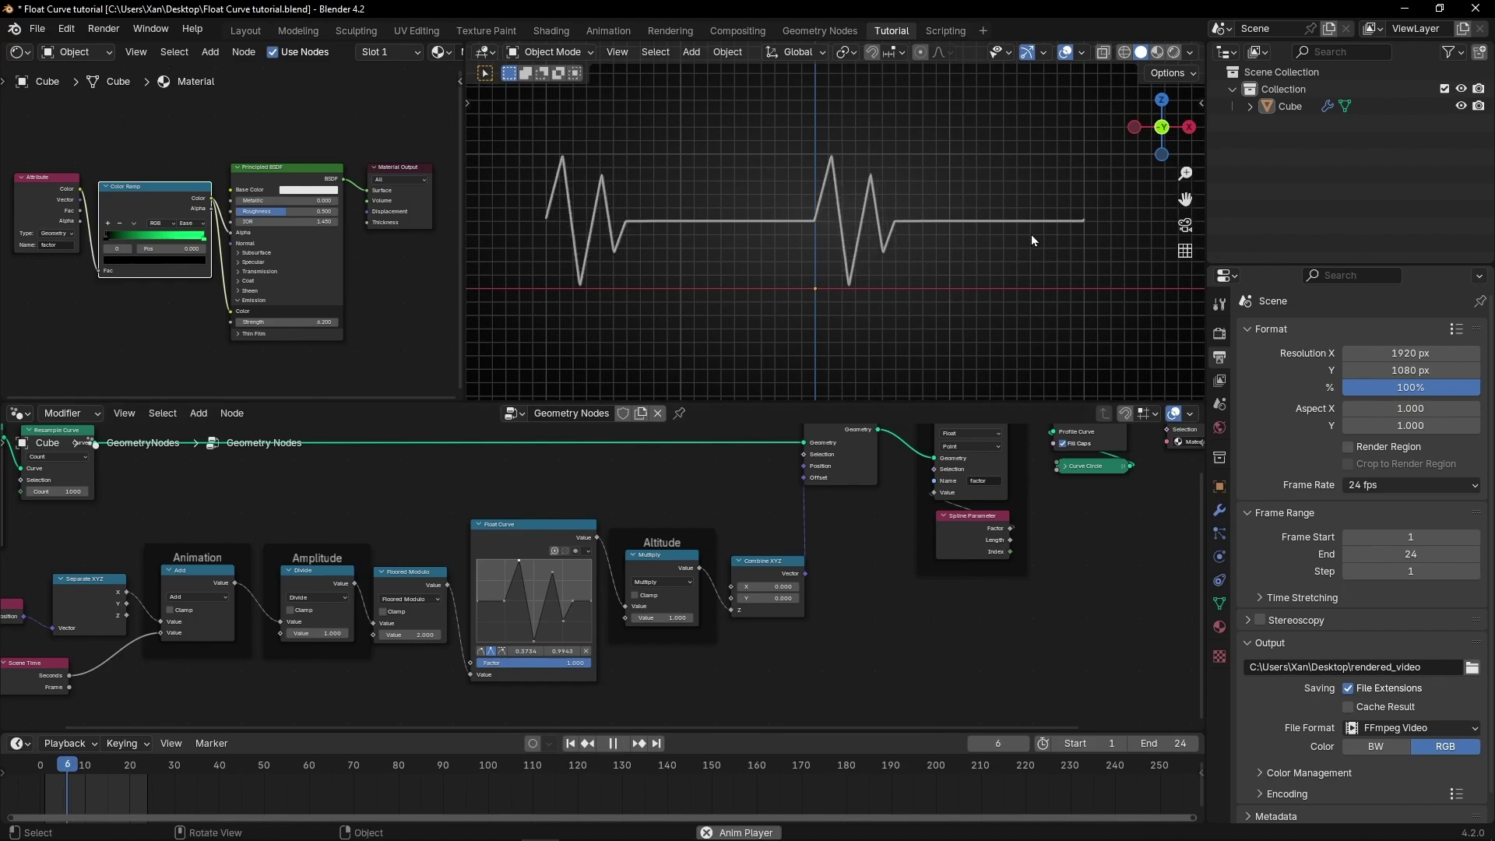
key(space)
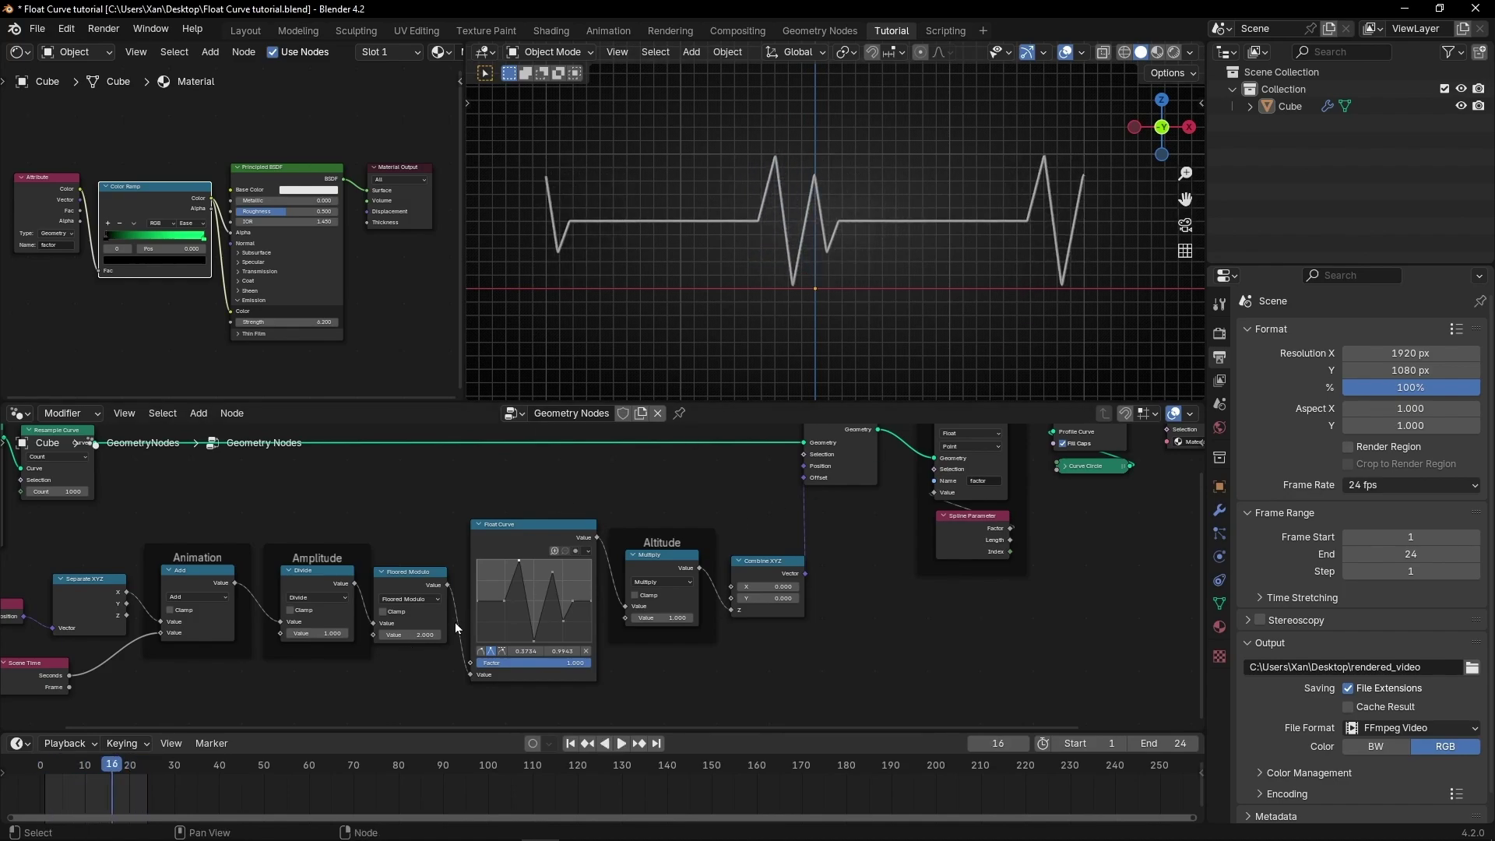
- Set the animation's end frame to 48 and play it to check the loop
click(1184, 746)
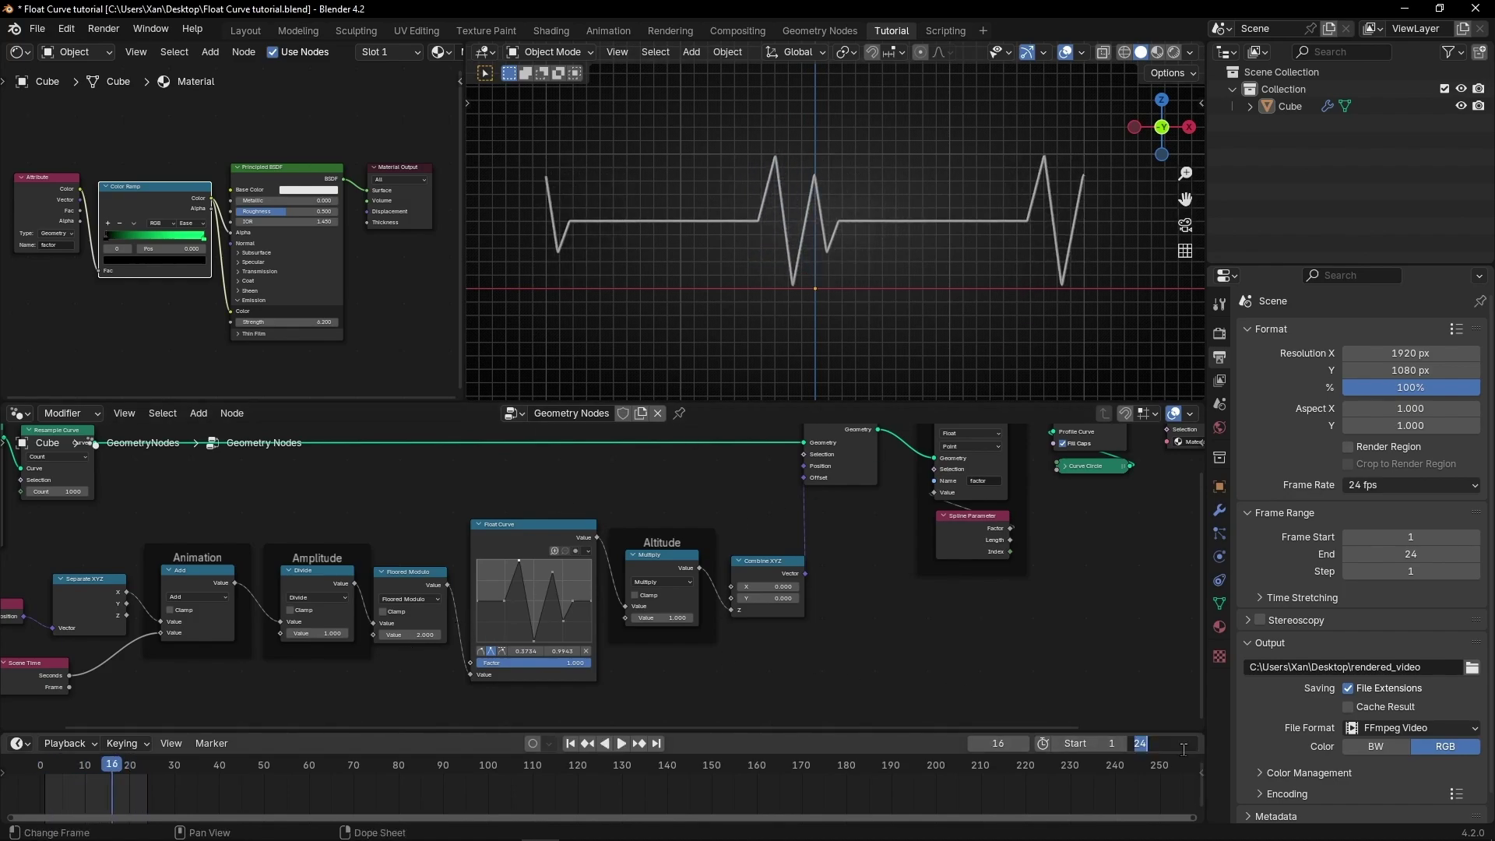
text(48)
key(Return)
key(space)
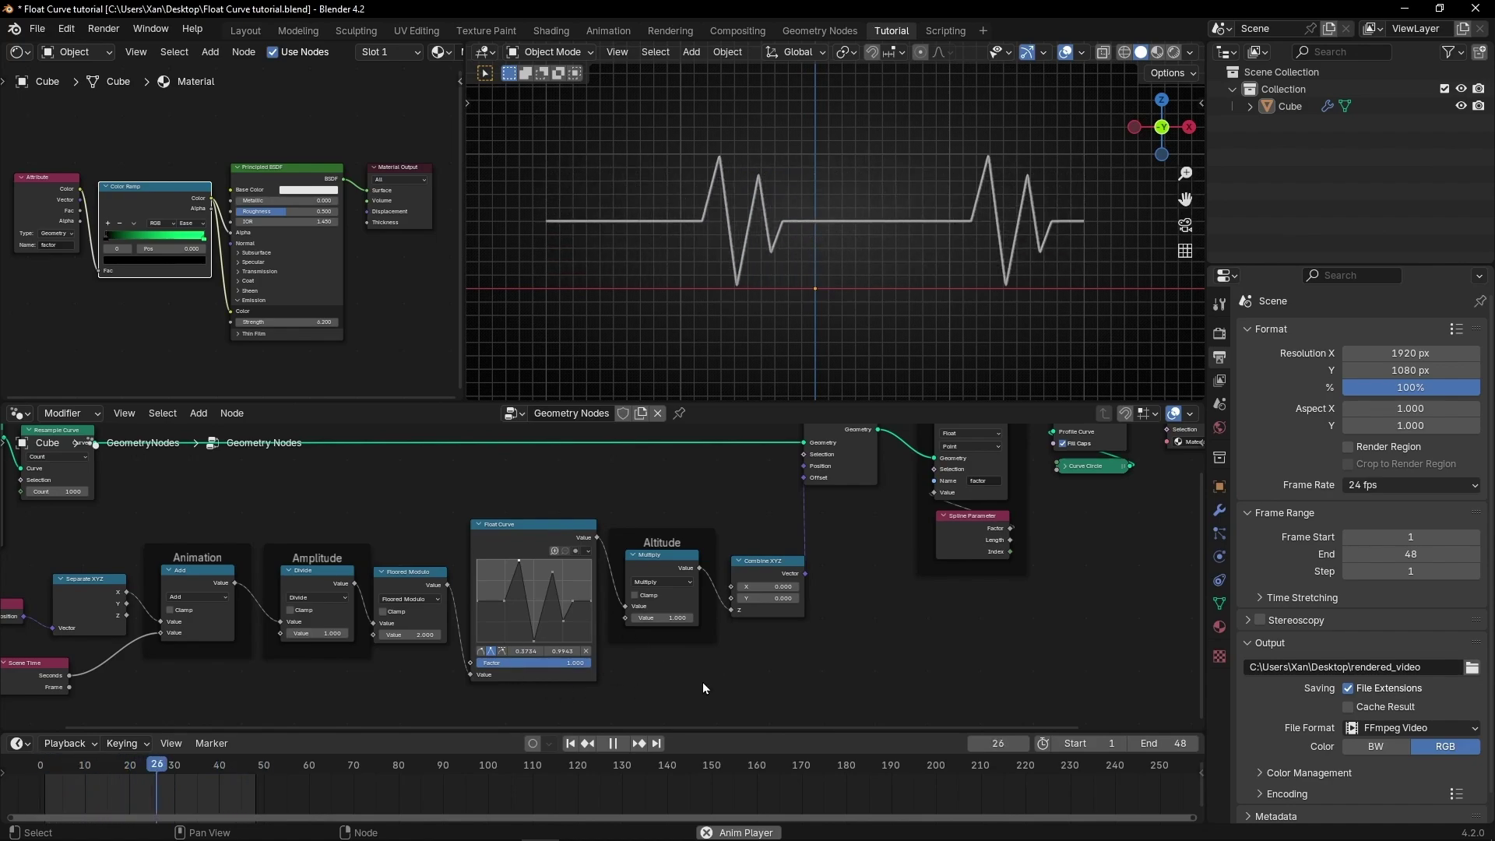
key(space)
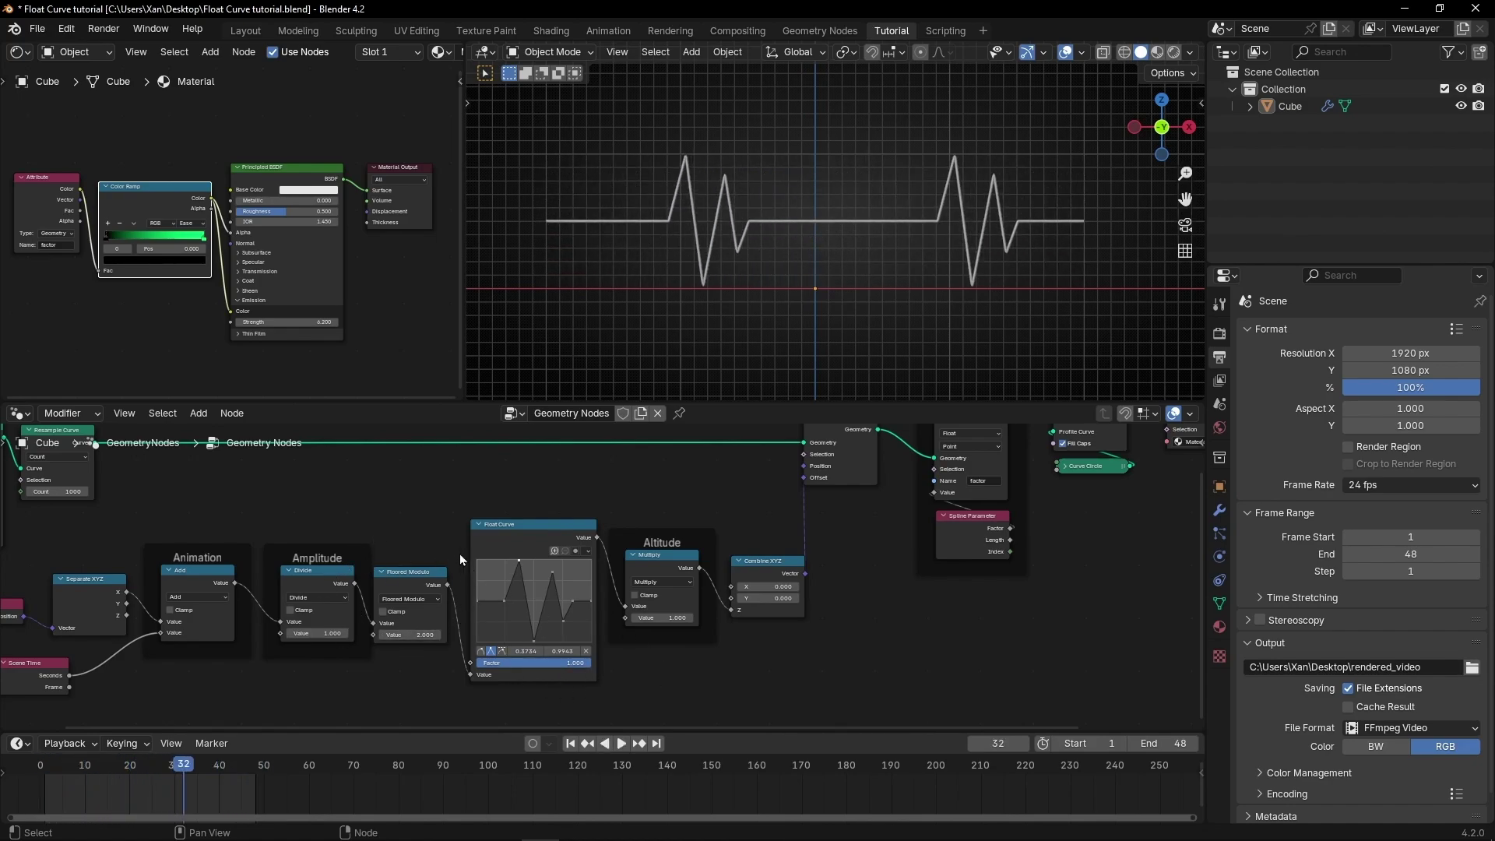